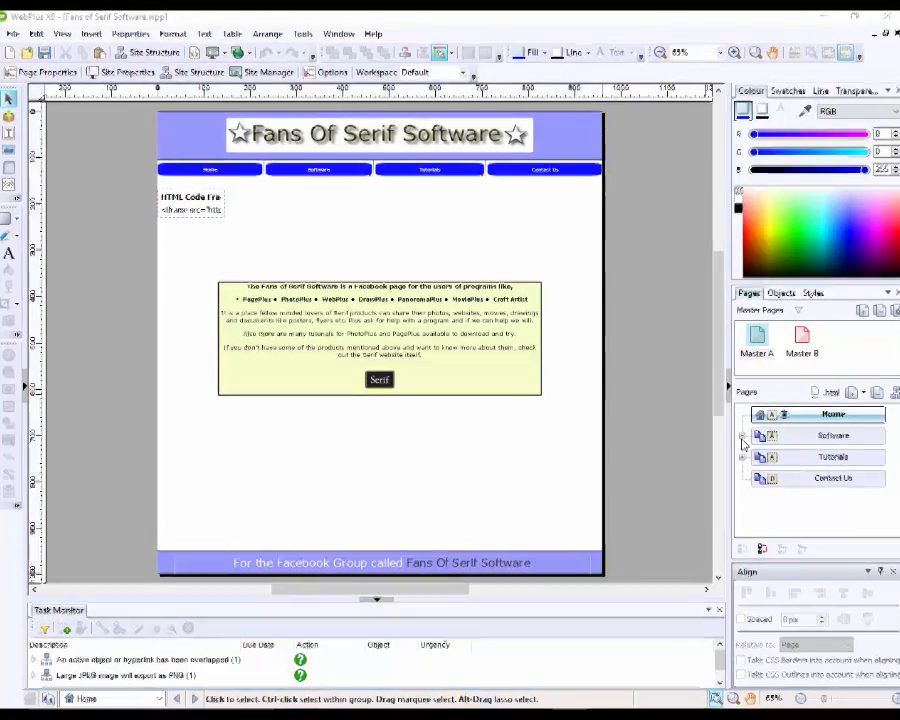
# Start a new page from the PhotoPlus page under Software and place it as a child of PhotoPlus.
pyautogui.click(751, 439)
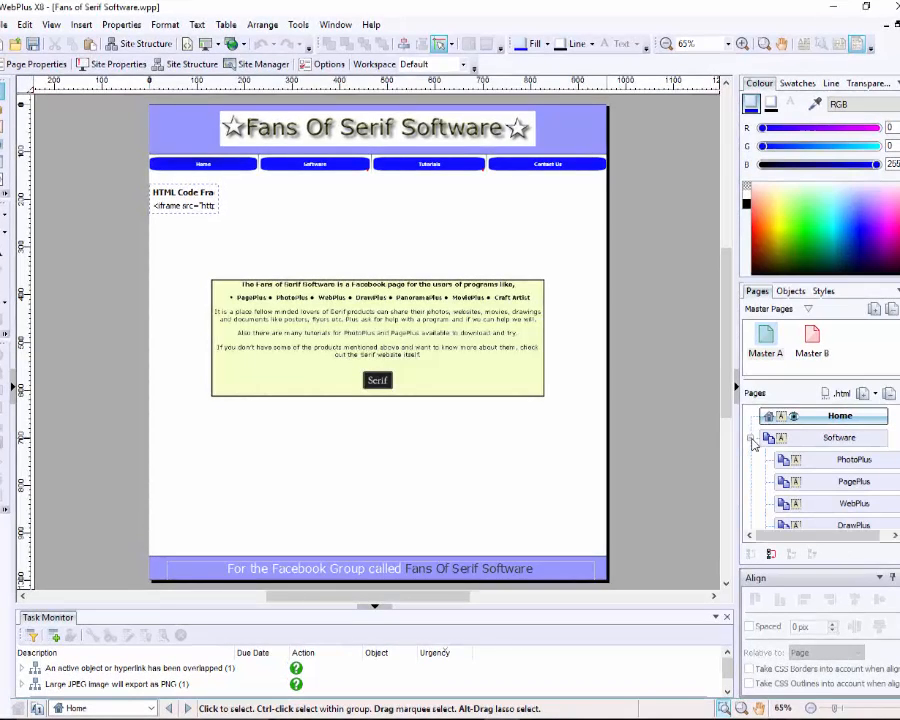
pyautogui.doubleClick(838, 462)
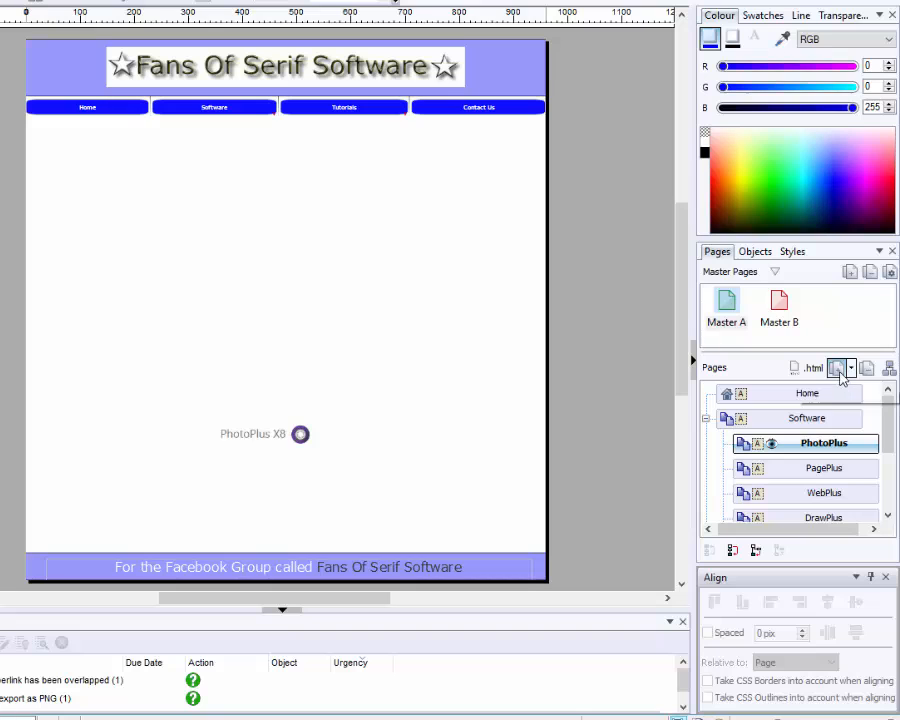
pyautogui.click(837, 370)
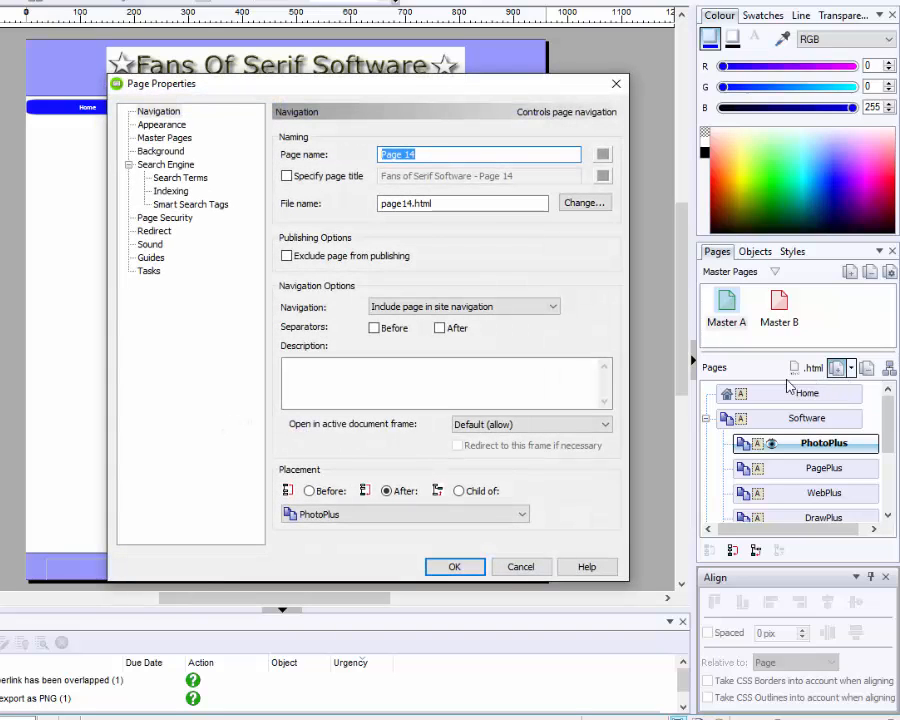
pyautogui.click(459, 491)
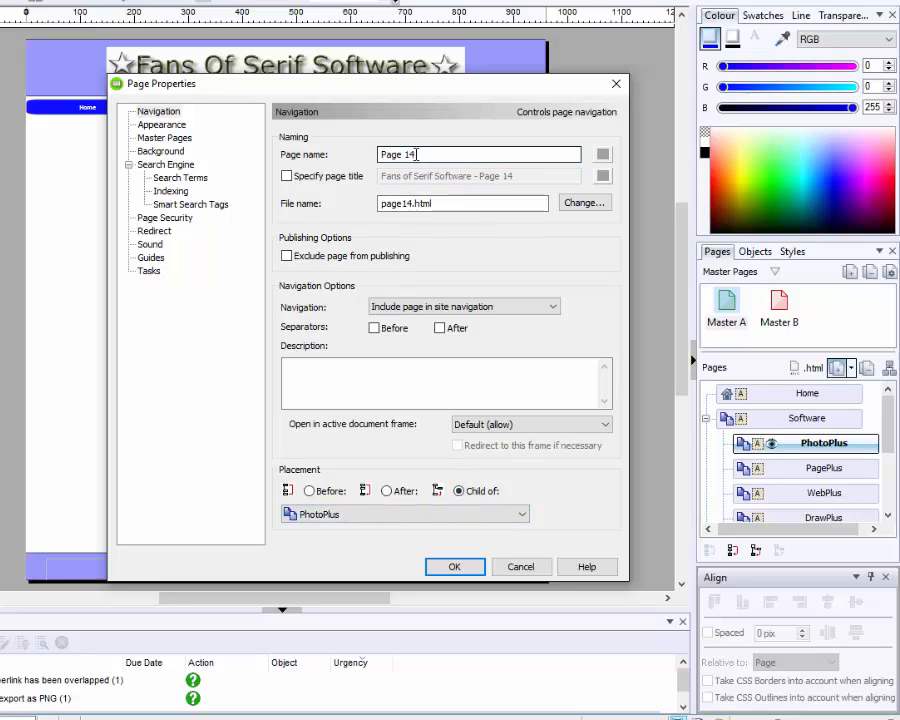
# Name the new page Plugins, set its file name to plugins.html, and create it.
pyautogui.moveTo(416, 155); pyautogui.dragTo(369, 154)
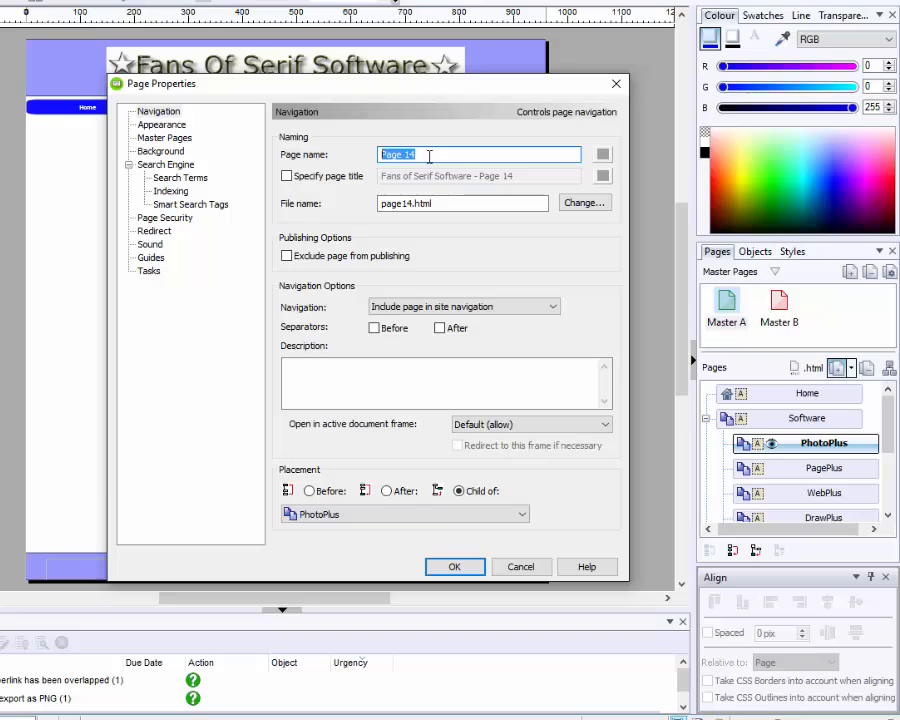
pyautogui.write('Plugins')
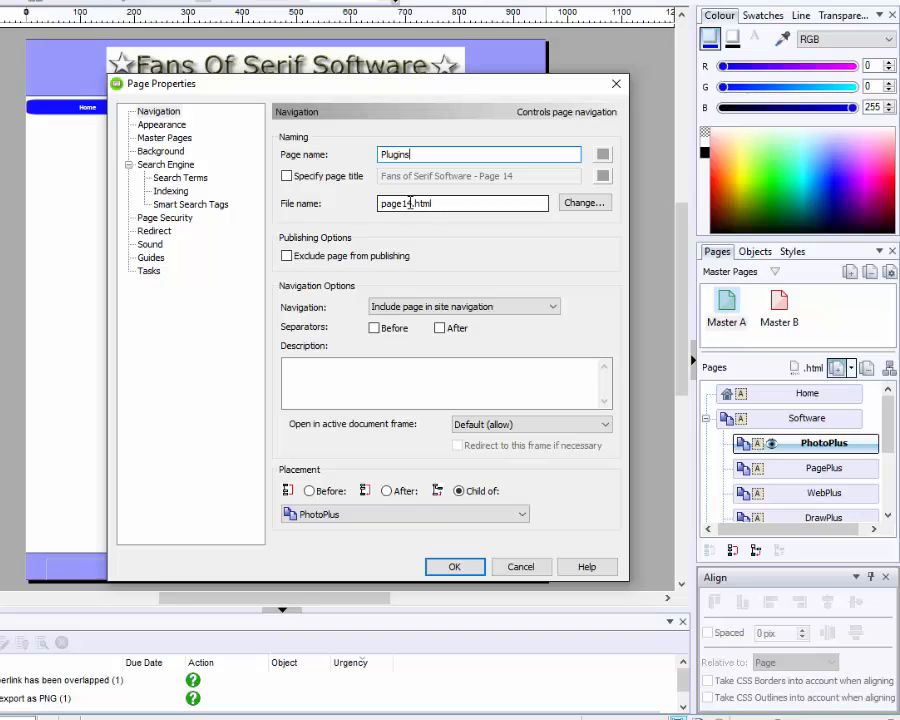
pyautogui.moveTo(410, 203); pyautogui.dragTo(374, 203)
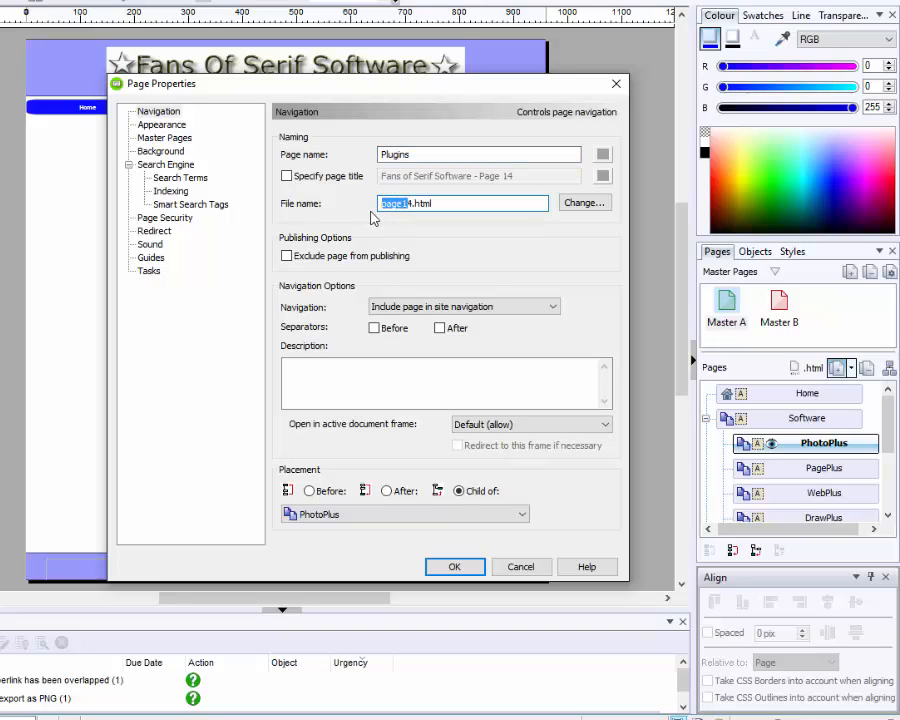
pyautogui.press('BackSpace')
pyautogui.write('plugins')
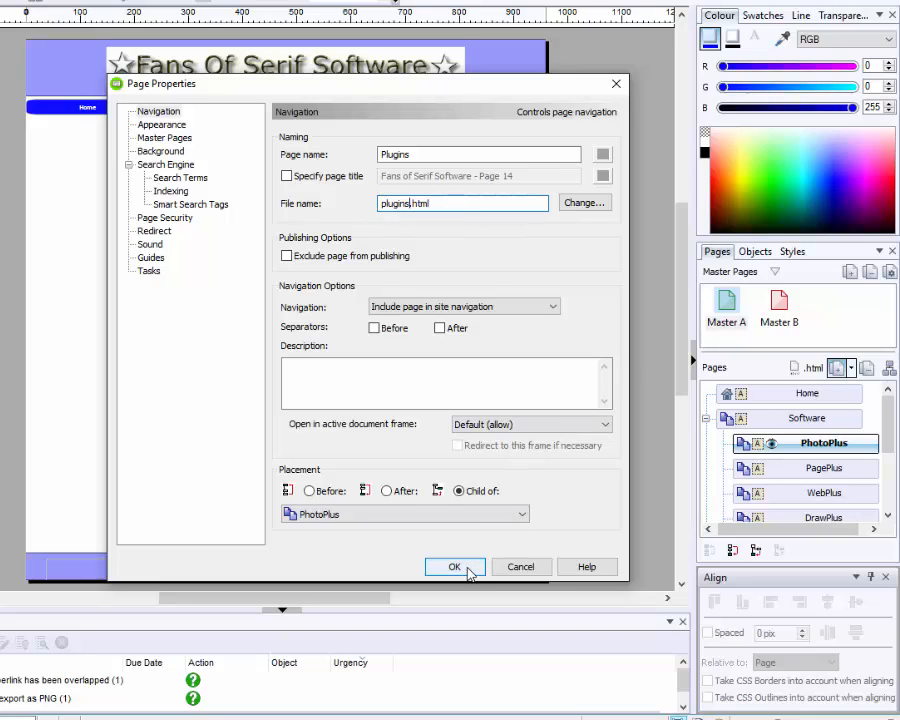
pyautogui.click(454, 567)
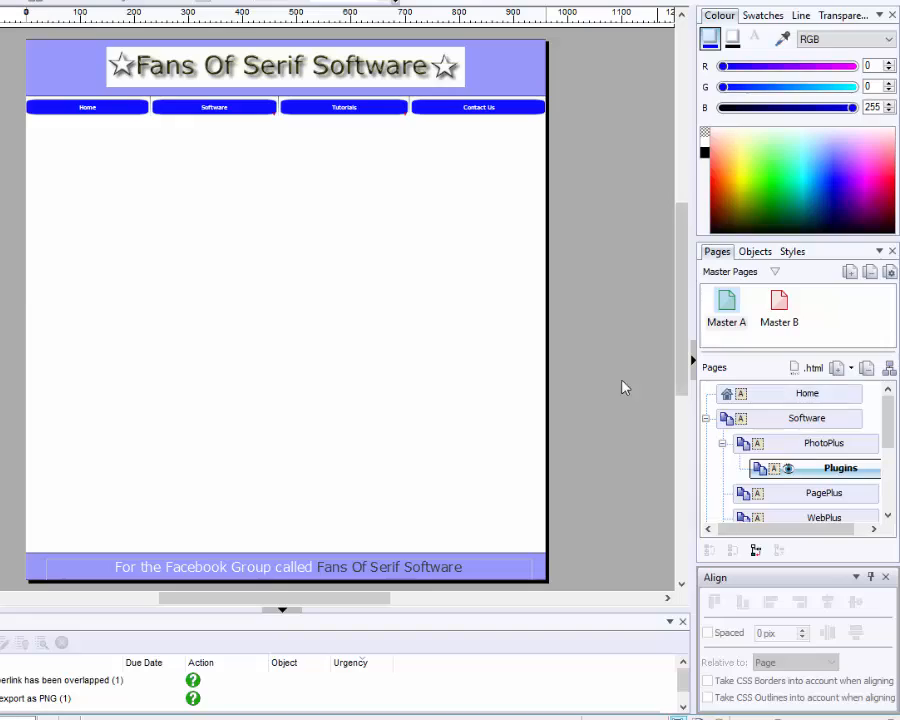
# On the Home page, add a horizontal guide and align it with the top edge of the HTML code fragment.
pyautogui.click(806, 398)
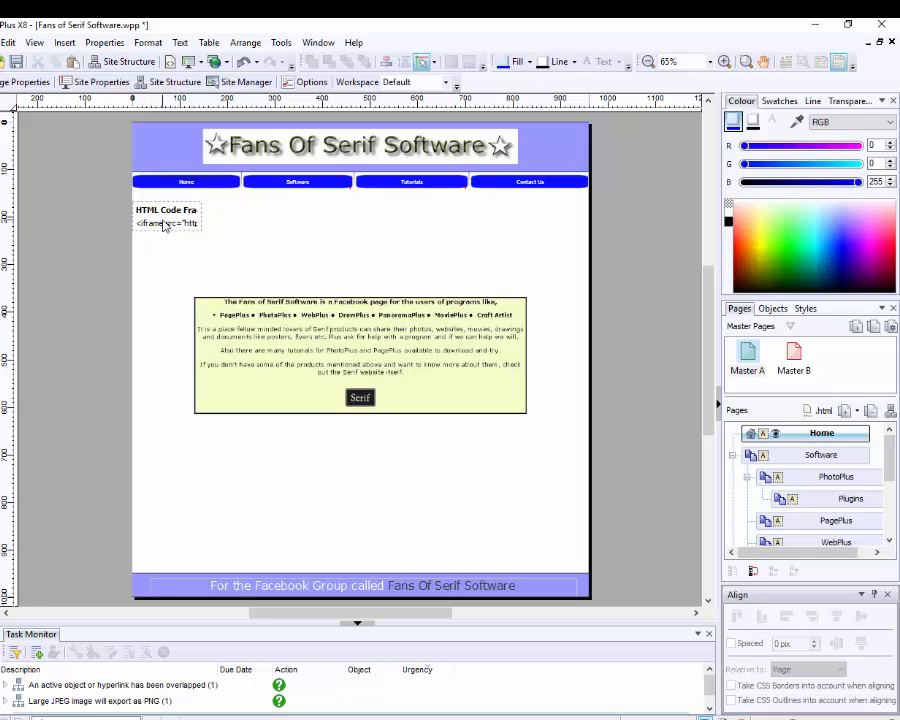
pyautogui.click(165, 225)
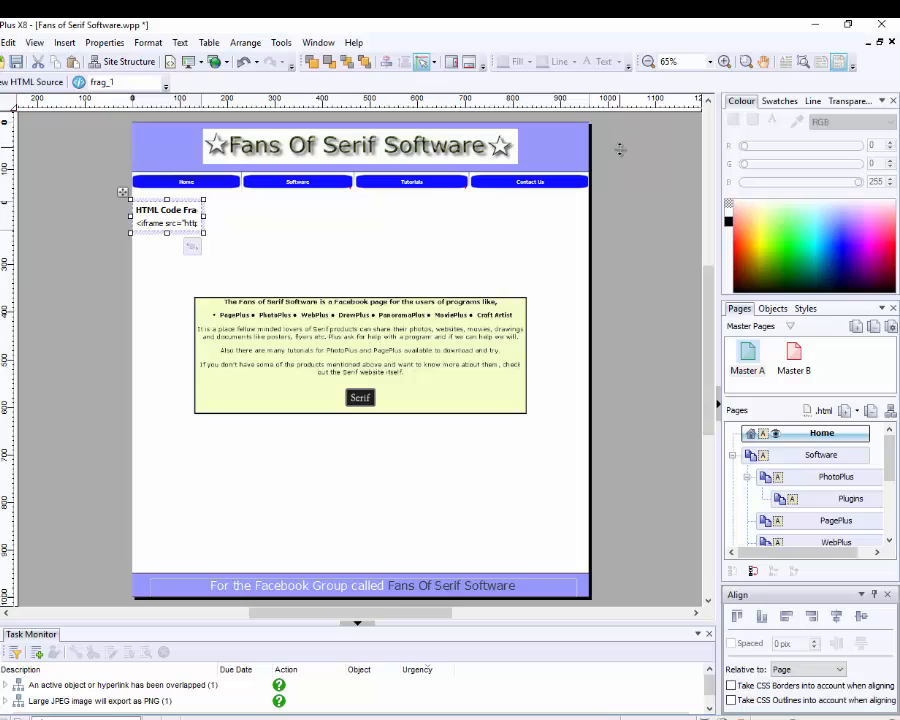
pyautogui.moveTo(601, 203); pyautogui.dragTo(601, 206)
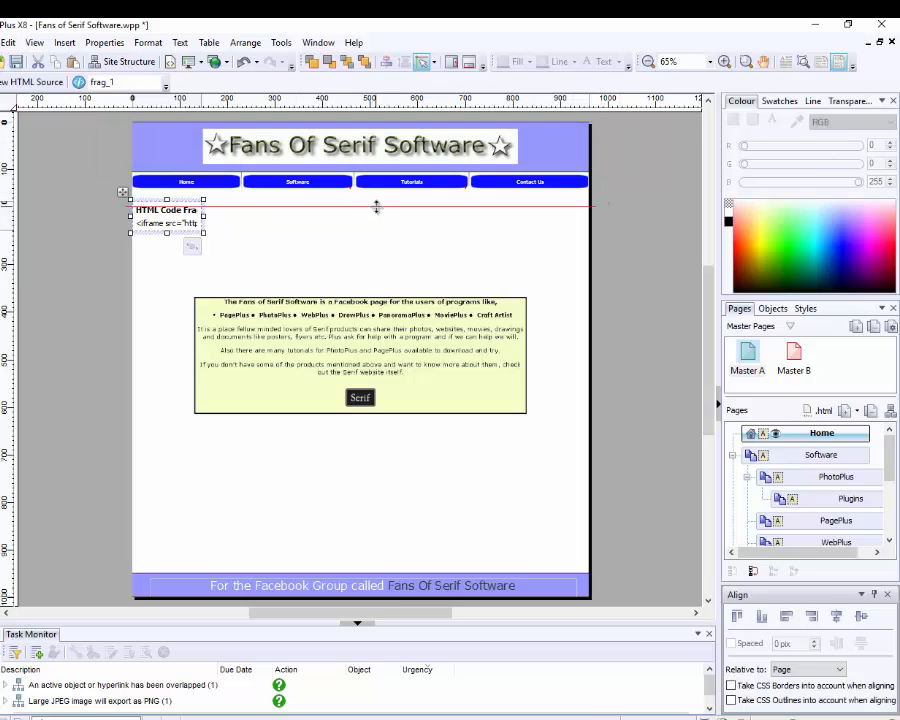
pyautogui.moveTo(376, 203)
pyautogui.mouseDown()
pyautogui.moveTo(364, 198)
pyautogui.moveTo(368, 206)
pyautogui.mouseUp()
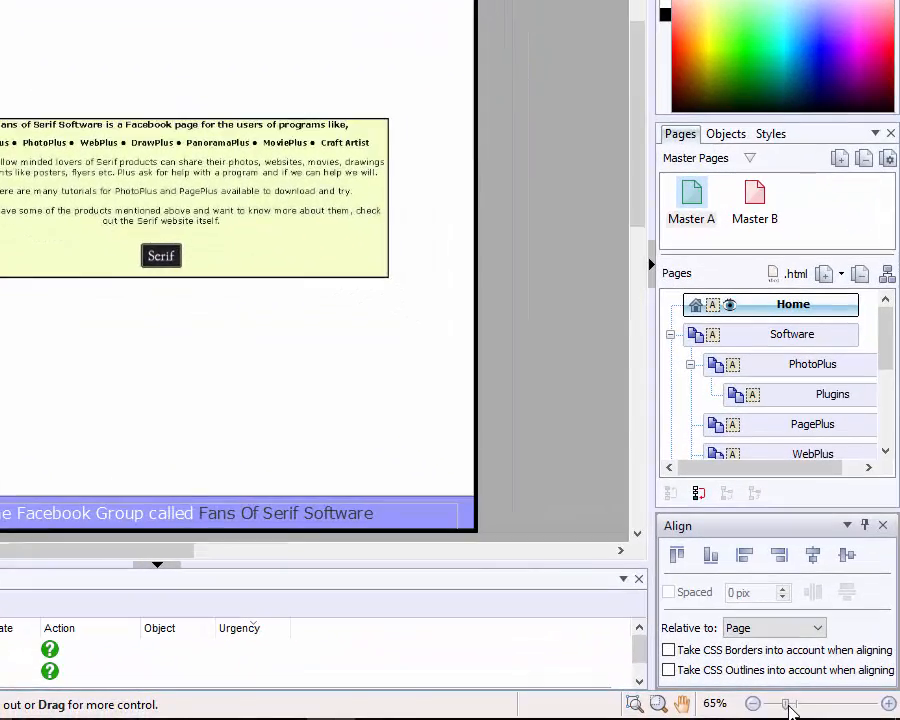
pyautogui.moveTo(815, 716)
pyautogui.mouseDown()
pyautogui.moveTo(824, 718)
pyautogui.moveTo(808, 708)
pyautogui.mouseUp()
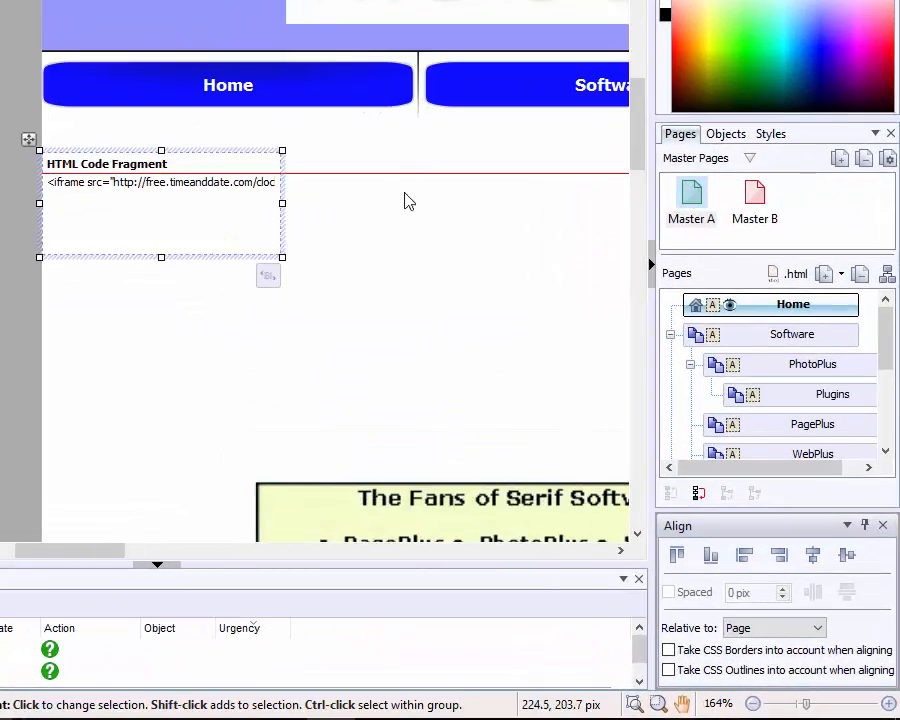
pyautogui.moveTo(399, 174); pyautogui.dragTo(400, 152)
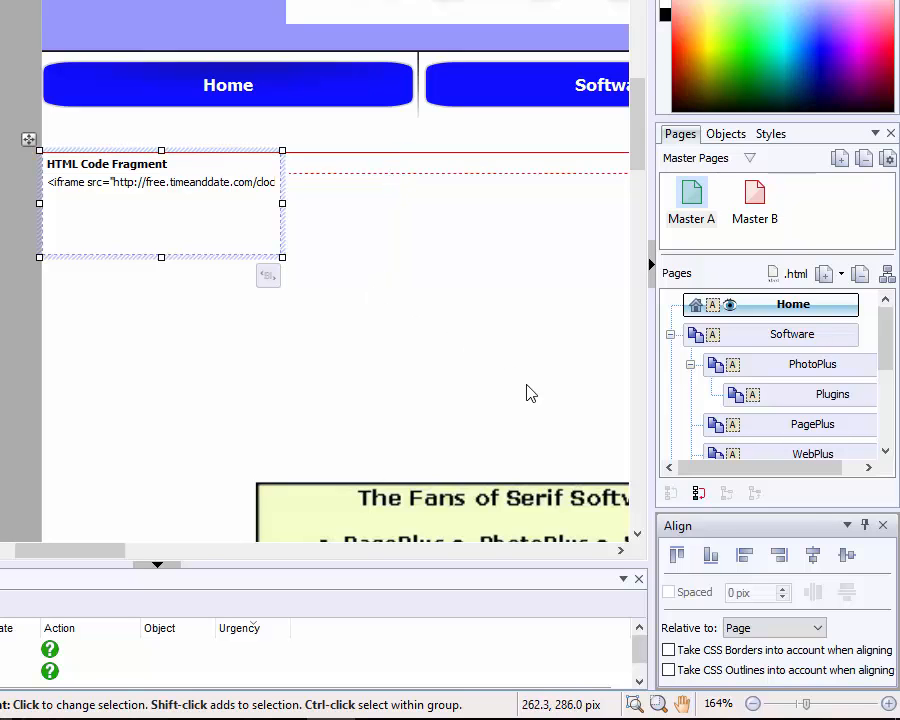
pyautogui.moveTo(808, 708); pyautogui.dragTo(787, 708)
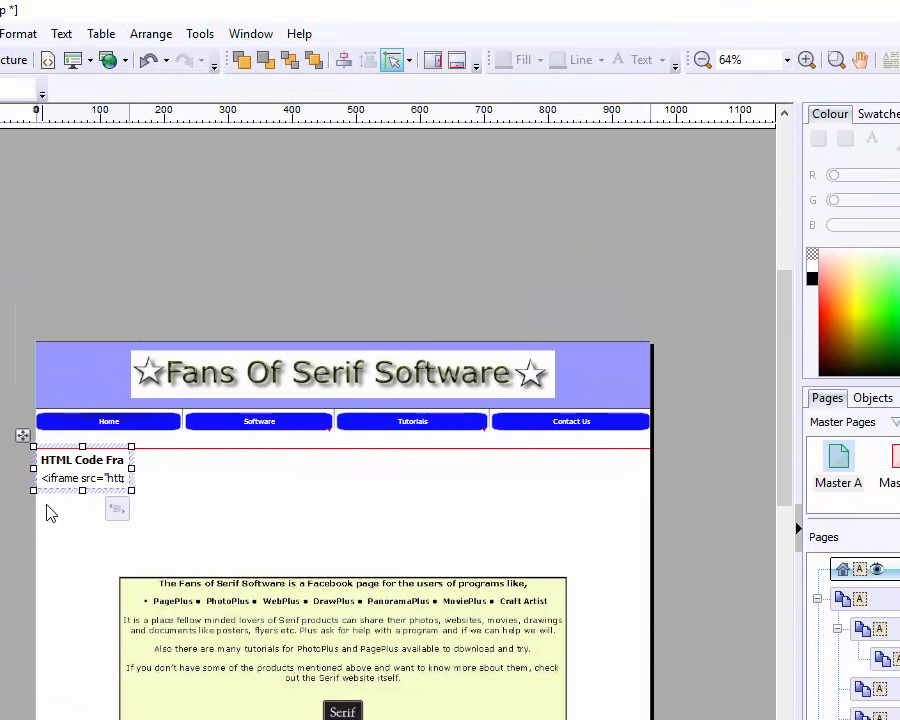
# Move the HTML code fragment along the guide to the page's right edge and remove the guide.
pyautogui.moveTo(64, 488); pyautogui.dragTo(580, 485)
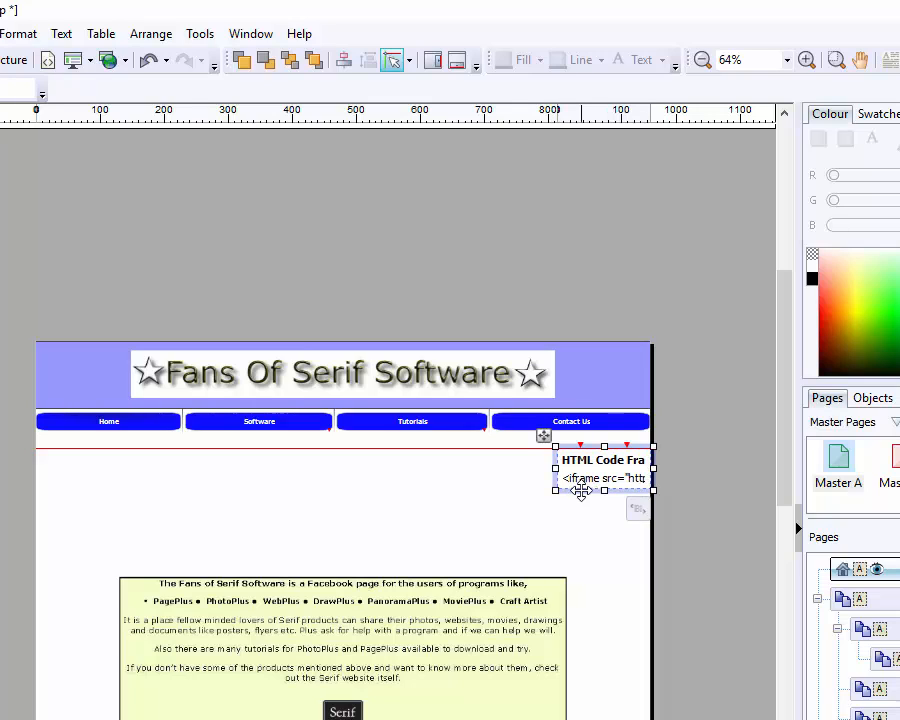
pyautogui.click(708, 523)
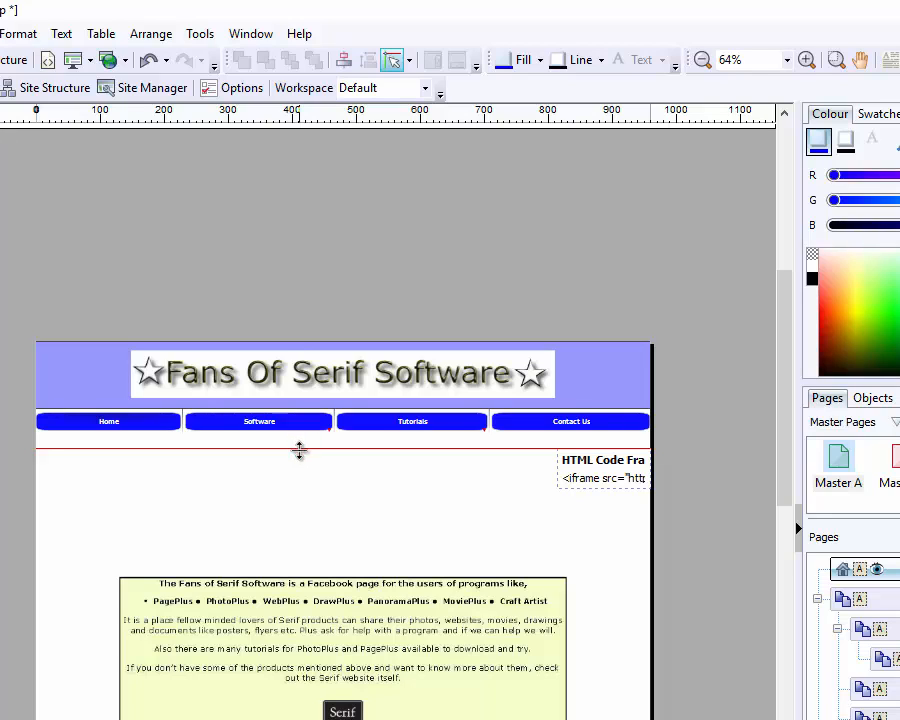
pyautogui.moveTo(299, 451); pyautogui.dragTo(293, 113)
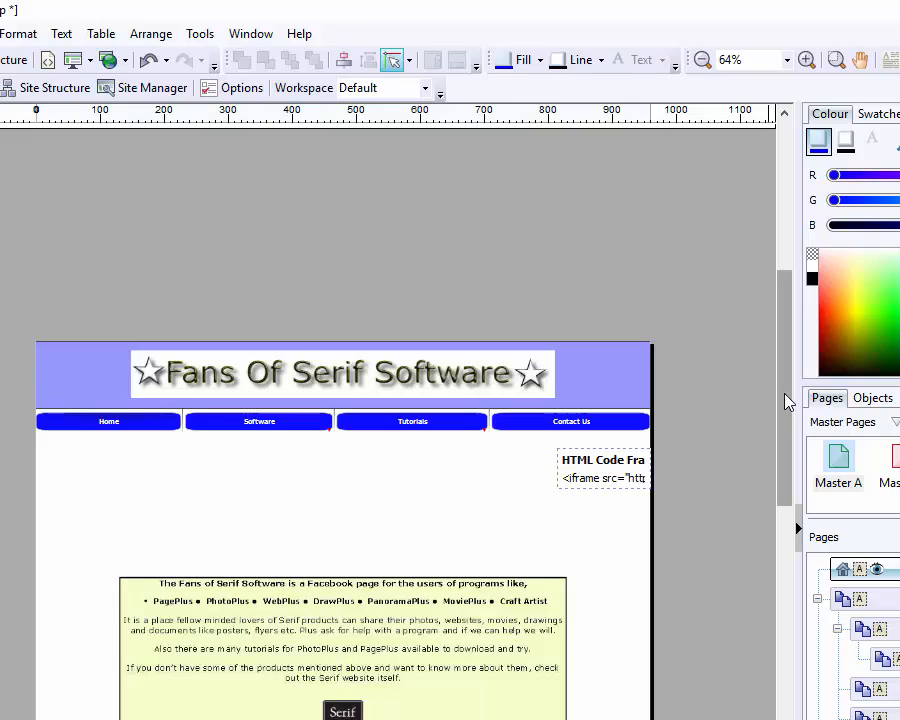
# Move the yellow description group mostly off the right side of the Home page to clear the page area.
pyautogui.moveTo(785, 401); pyautogui.dragTo(790, 474)
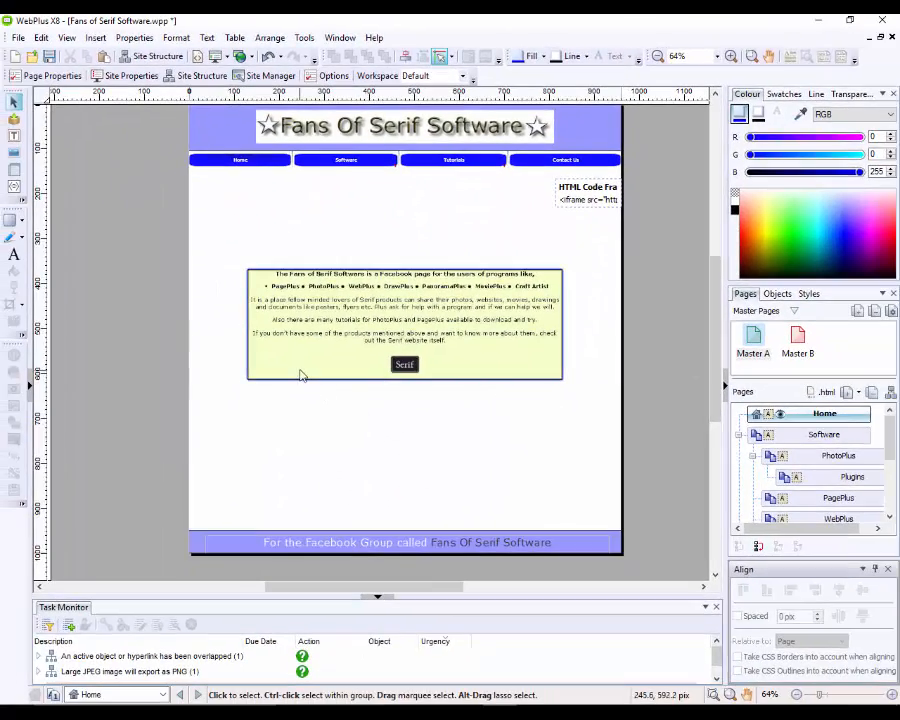
pyautogui.click(300, 375)
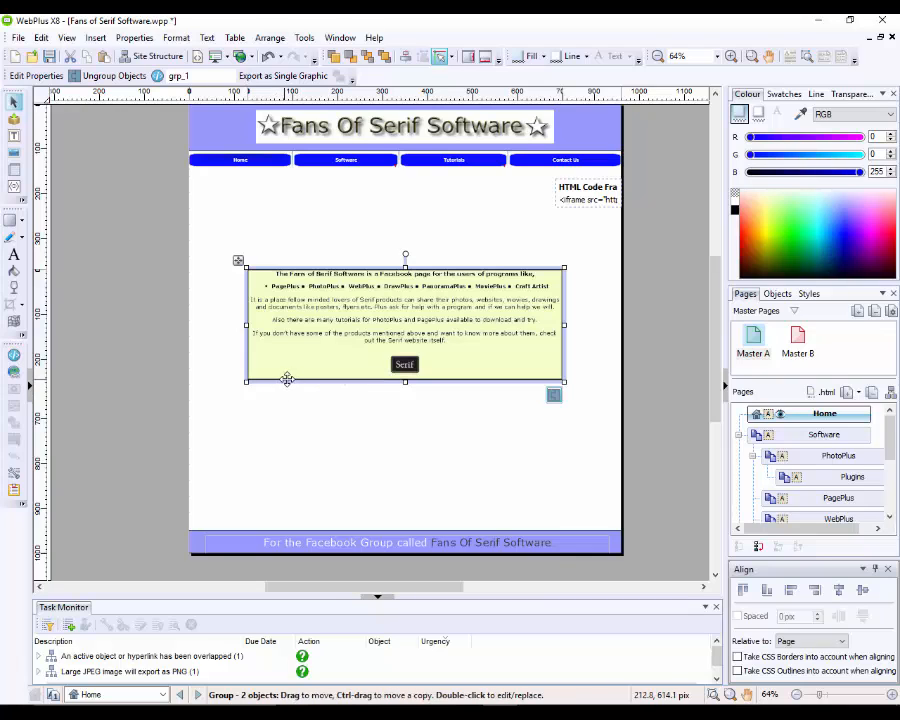
pyautogui.moveTo(287, 379); pyautogui.dragTo(628, 409)
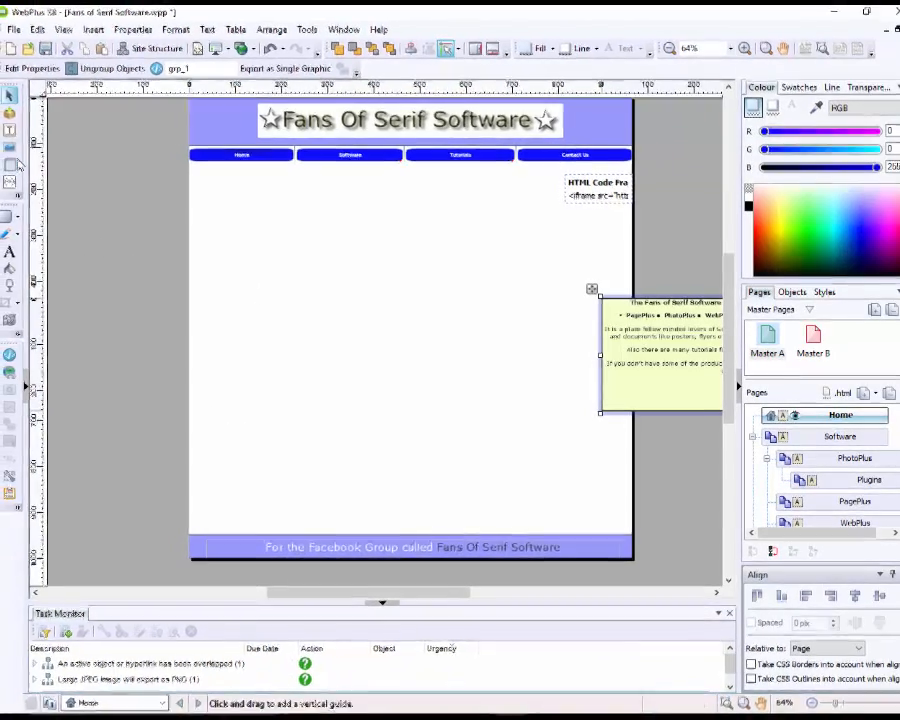
pyautogui.click(58, 257)
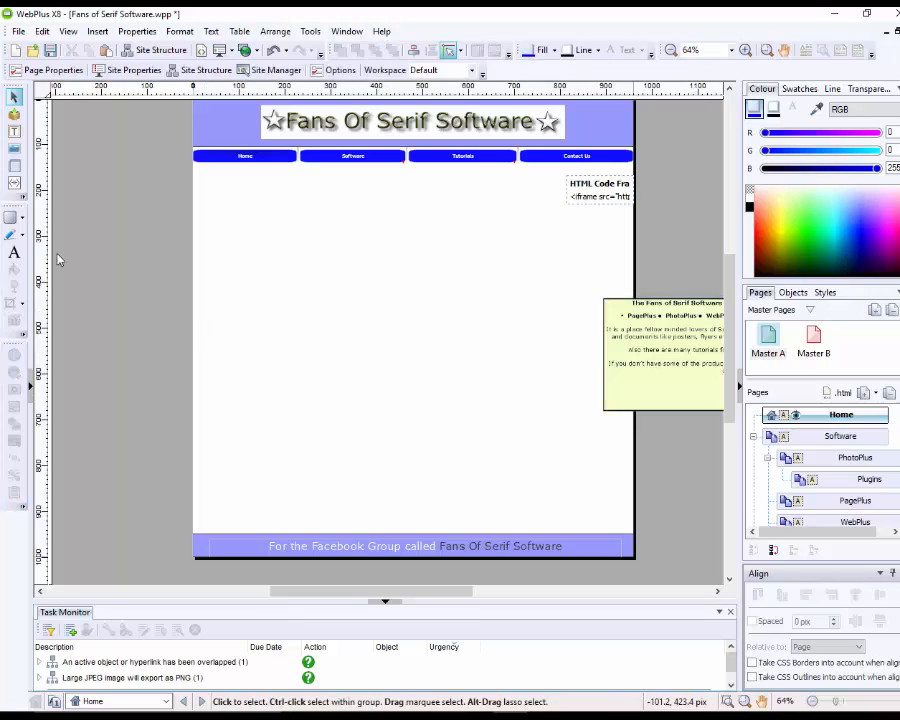
# Insert photoplus-logo.jpg at default size near the page's left edge, just below the navigation bar.
pyautogui.click(12, 165)
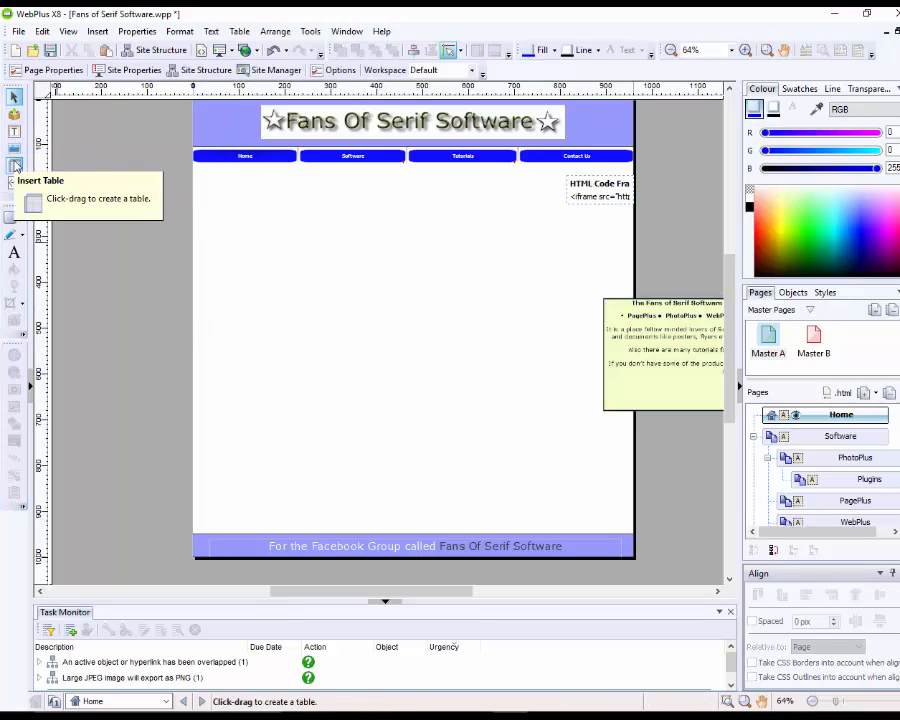
pyautogui.click(14, 151)
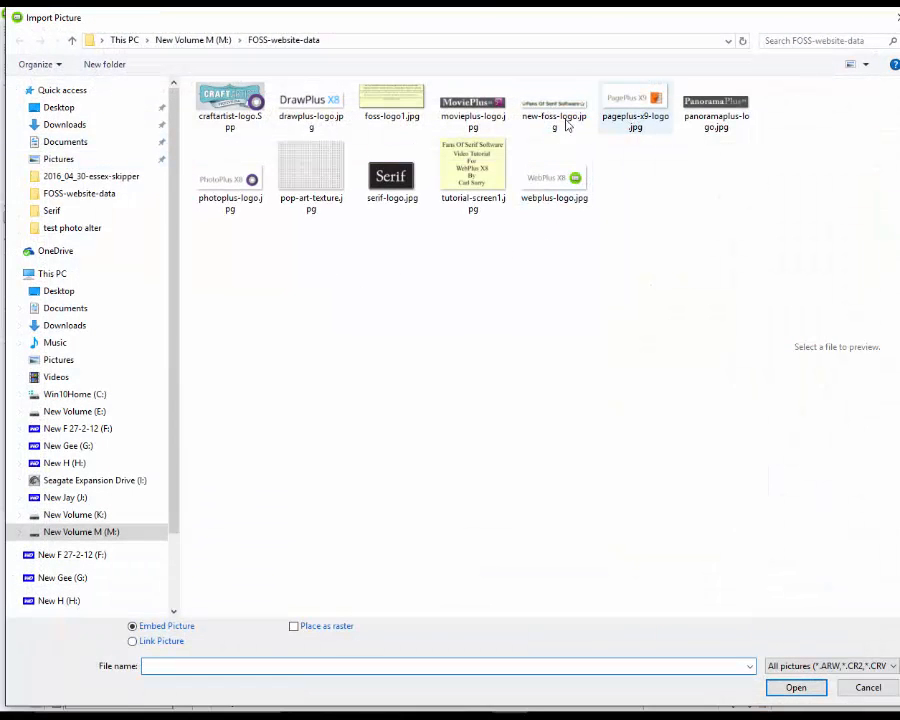
pyautogui.click(248, 190)
pyautogui.click(796, 687)
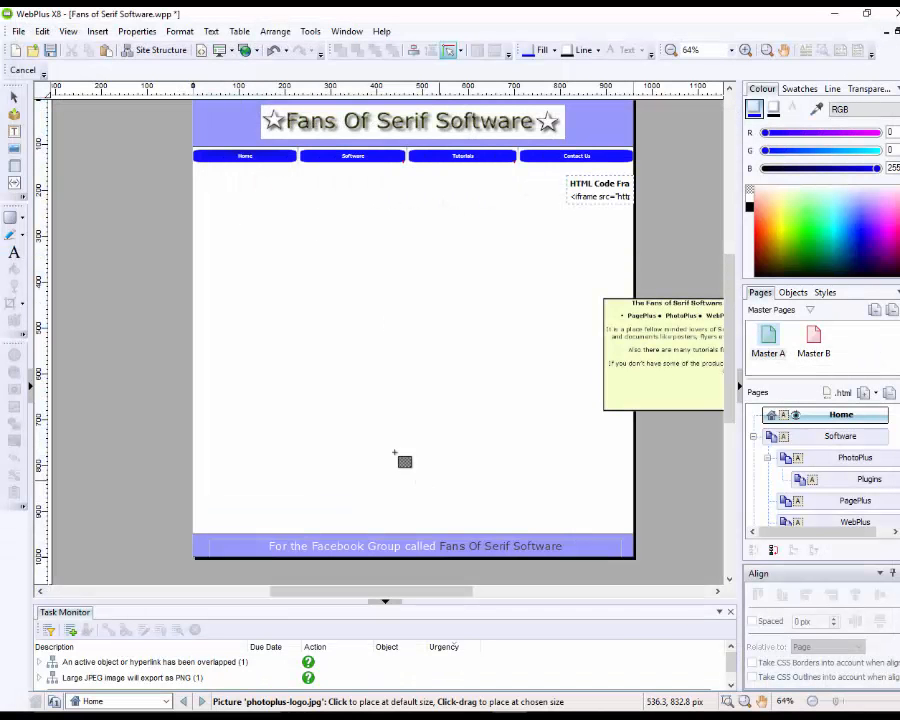
pyautogui.click(200, 185)
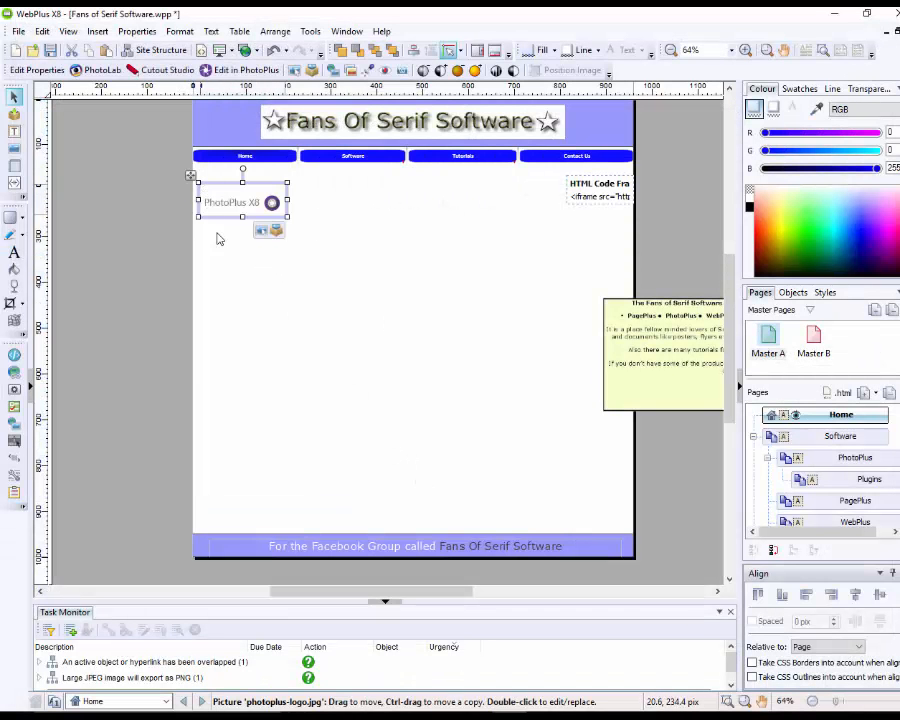
pyautogui.click(218, 290)
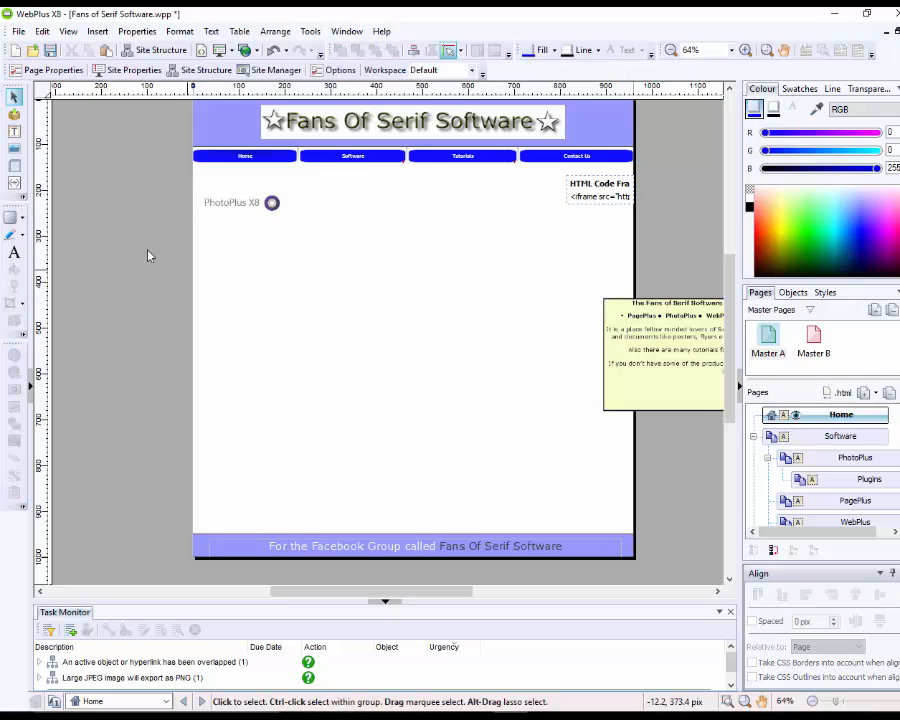
# Insert pageplus-x9-logo.jpg at default size below the PhotoPlus logo.
pyautogui.click(14, 165)
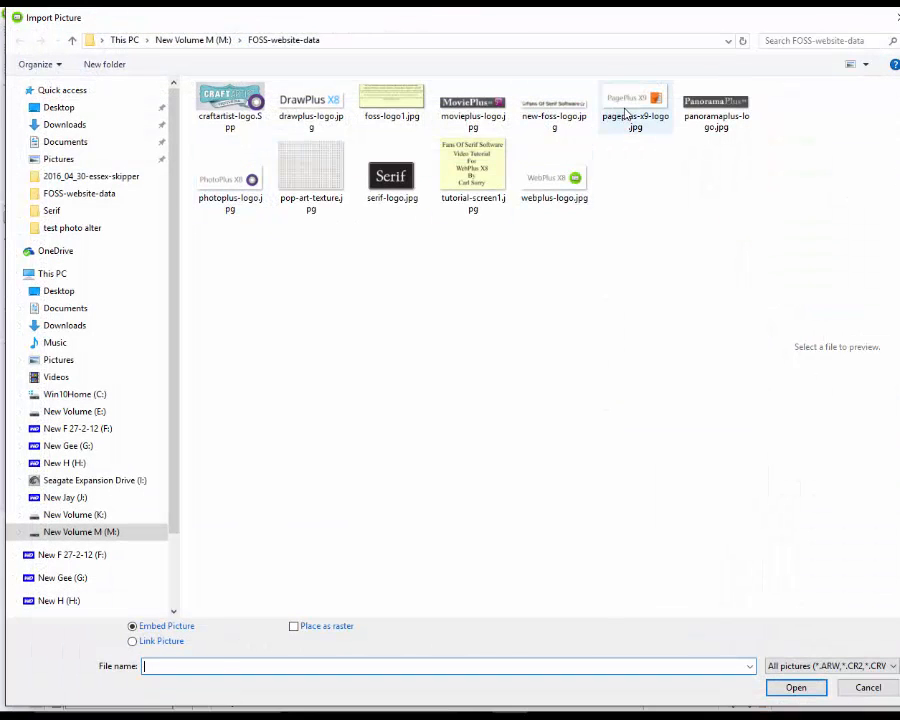
pyautogui.click(626, 113)
pyautogui.click(795, 687)
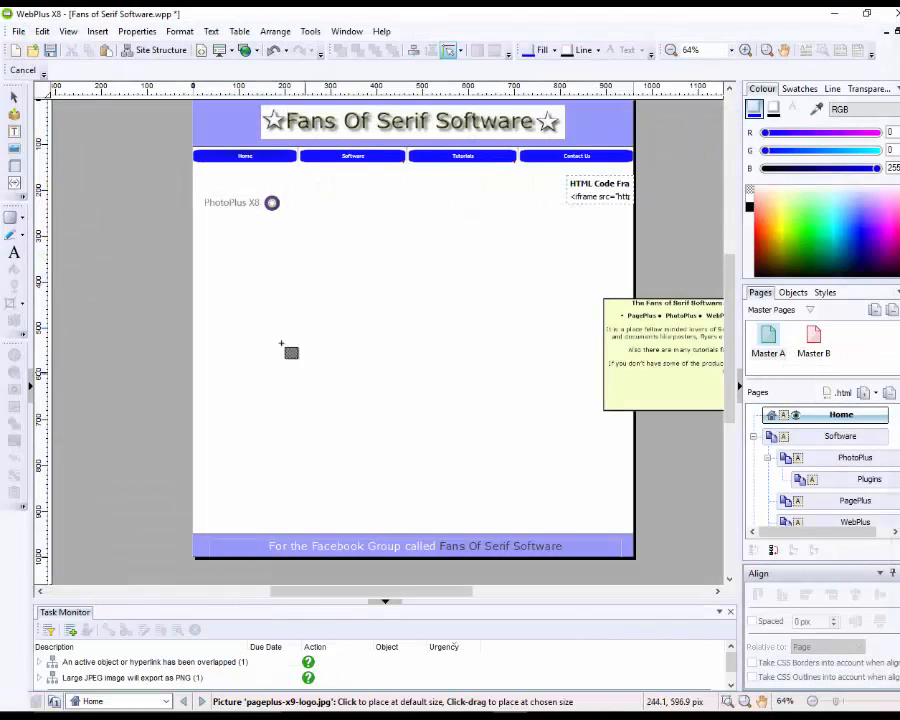
pyautogui.click(214, 236)
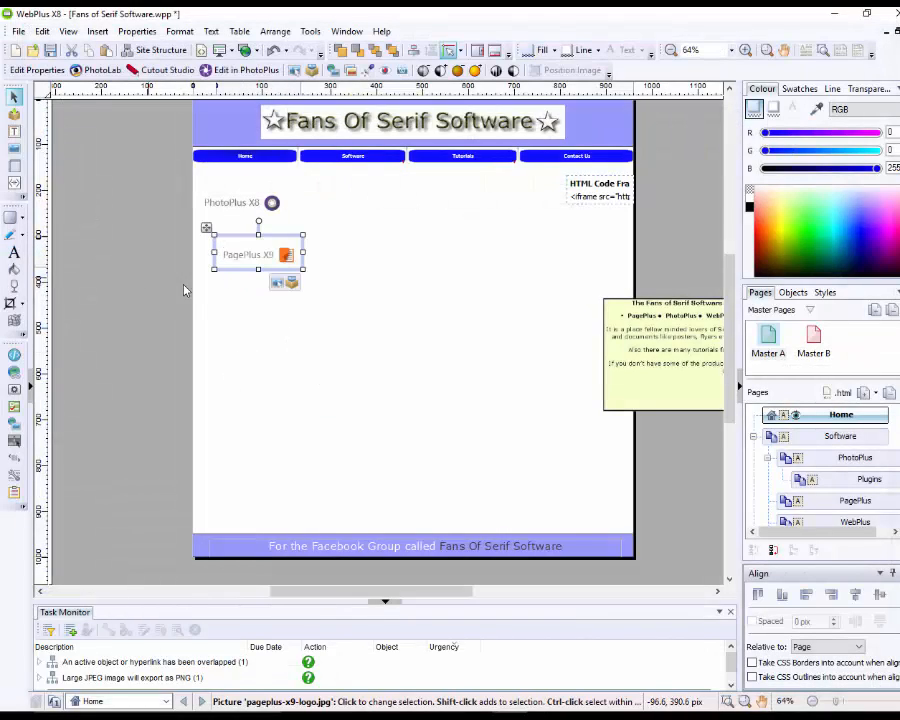
pyautogui.click(172, 250)
# Insert webplus-logo.jpg at default size below the PagePlus logo.
pyautogui.click(12, 110)
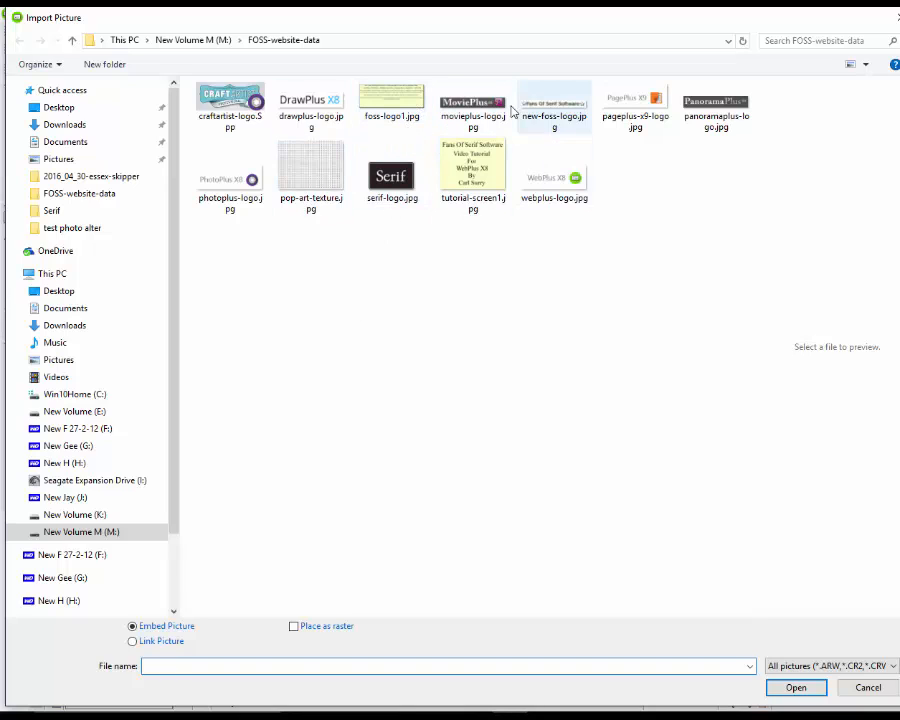
pyautogui.click(538, 185)
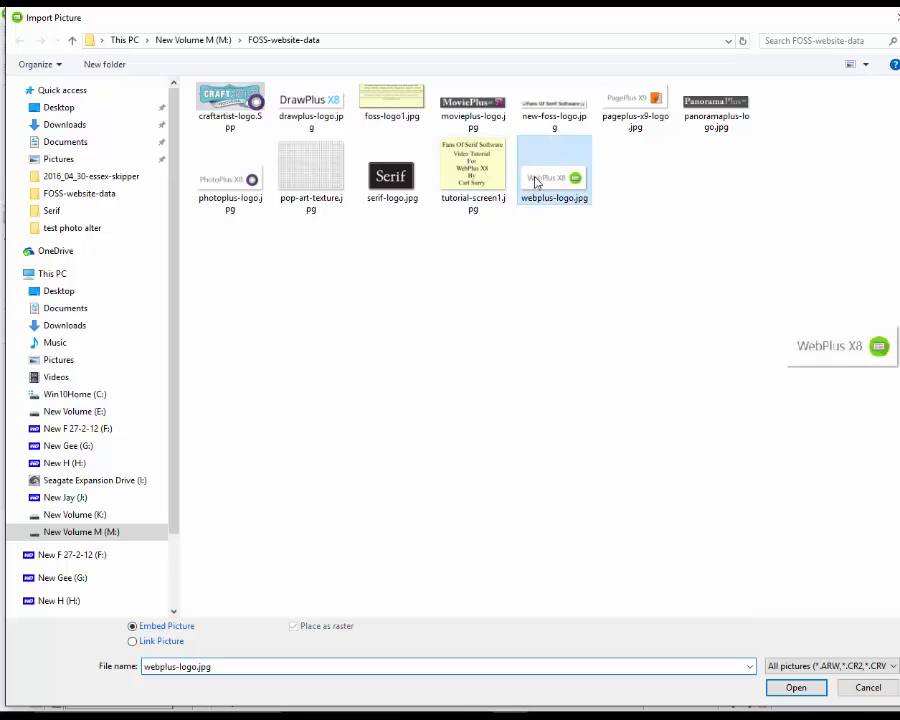
pyautogui.click(795, 688)
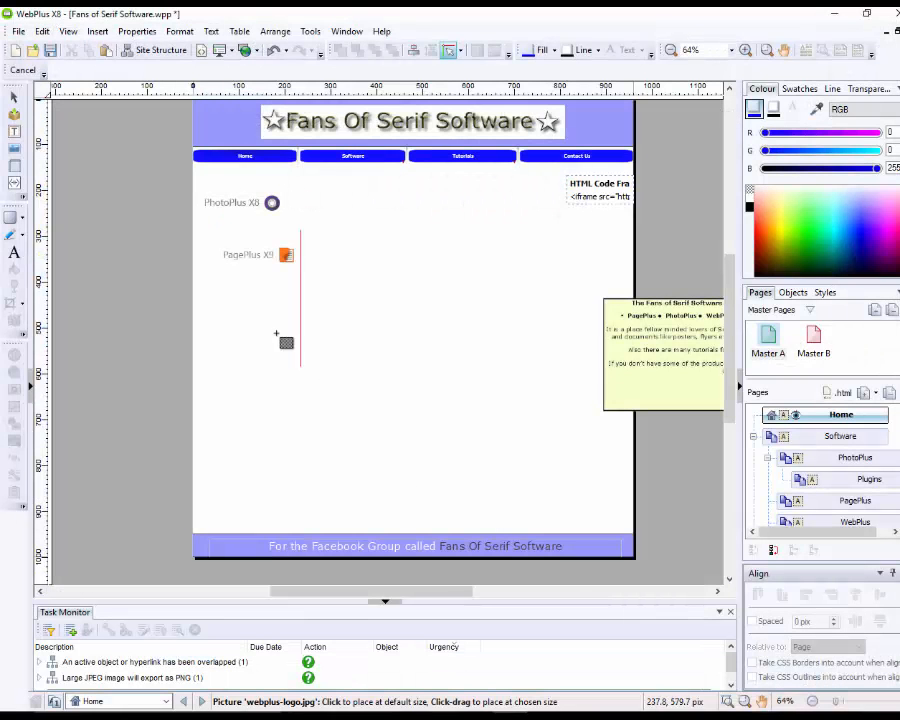
pyautogui.click(234, 286)
pyautogui.press('Escape')
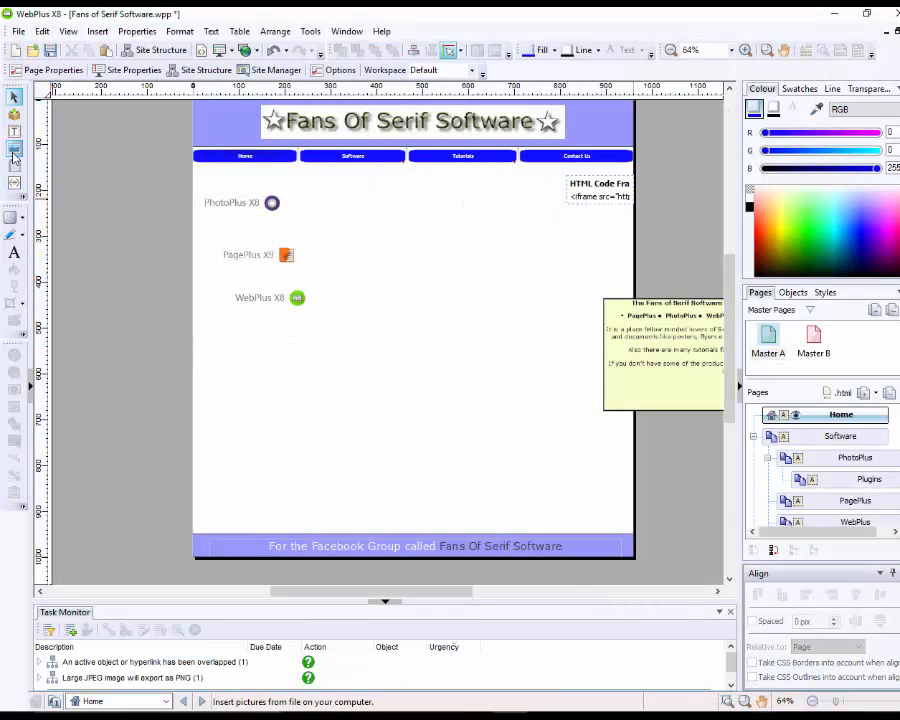
# Insert drawplus-logo.jpg at default size below the WebPlus logo.
pyautogui.click(14, 115)
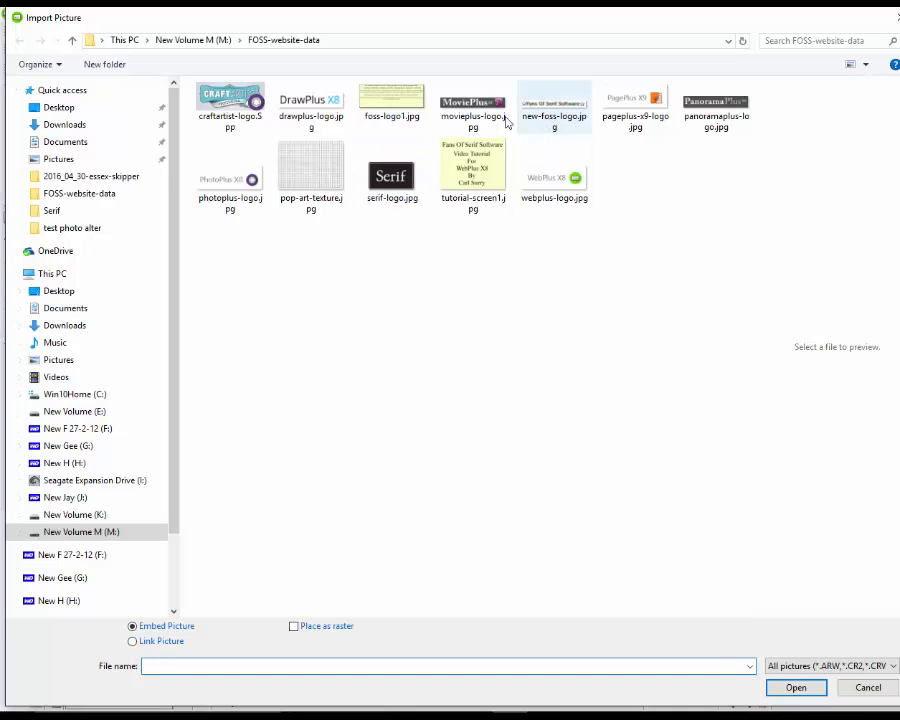
pyautogui.click(318, 108)
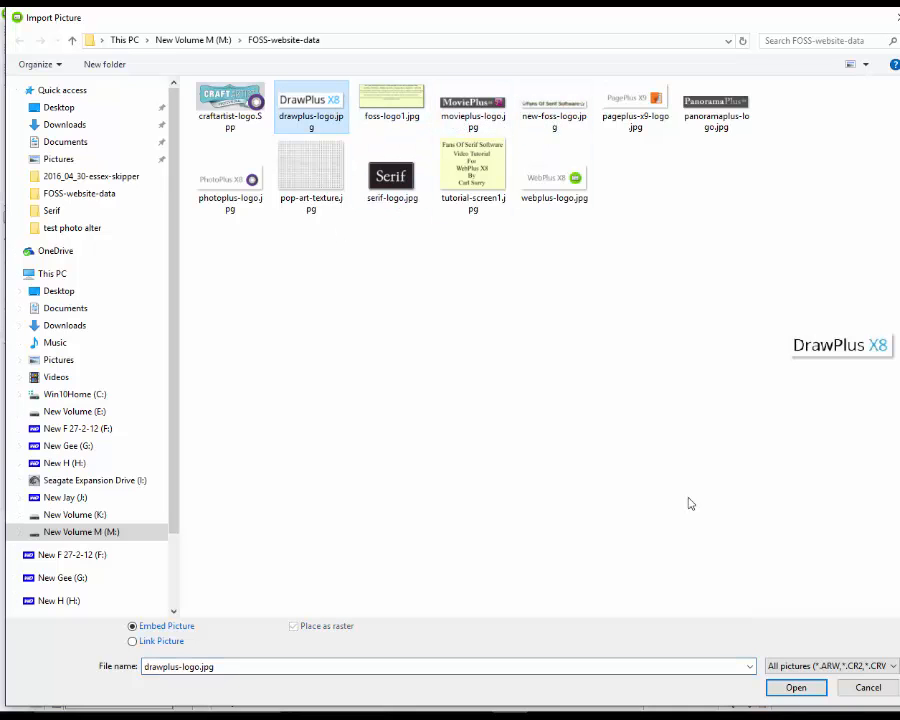
pyautogui.click(796, 688)
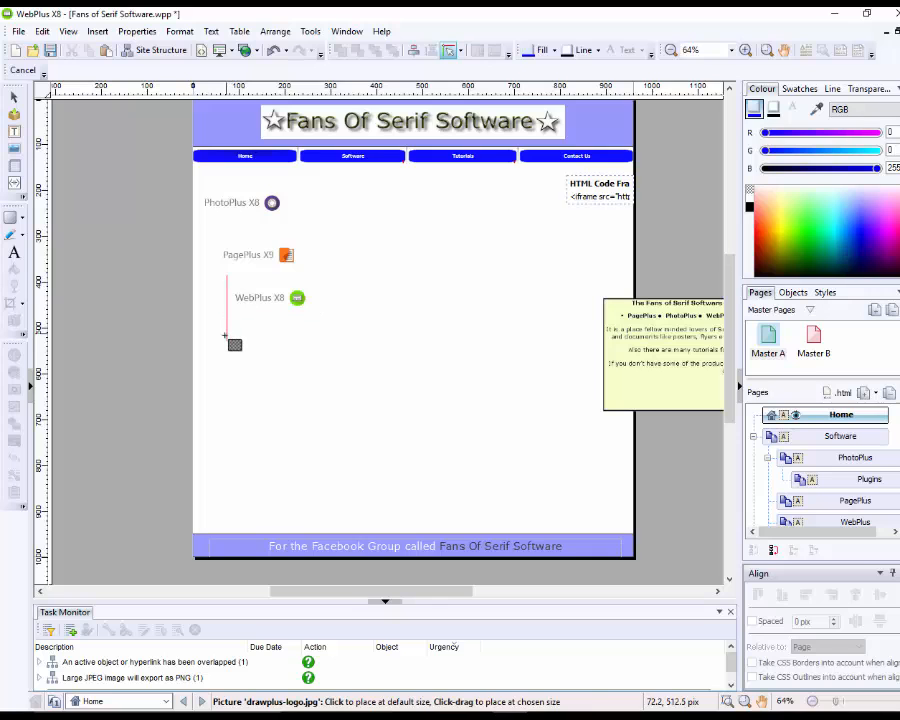
pyautogui.click(235, 344)
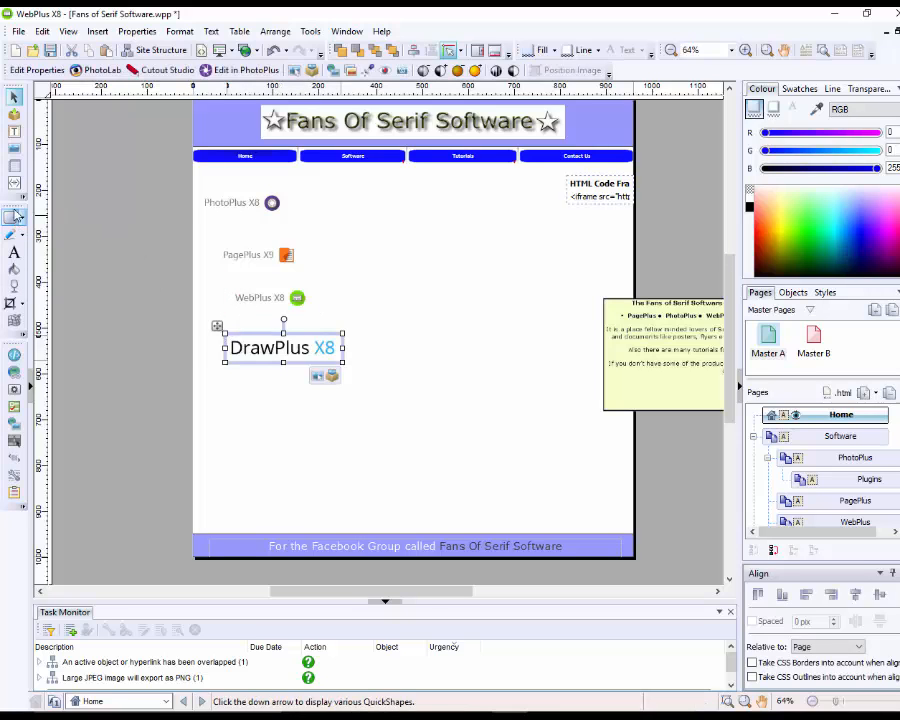
# Insert movieplus-logo.jpg at default size below the DrawPlus logo.
pyautogui.click(14, 148)
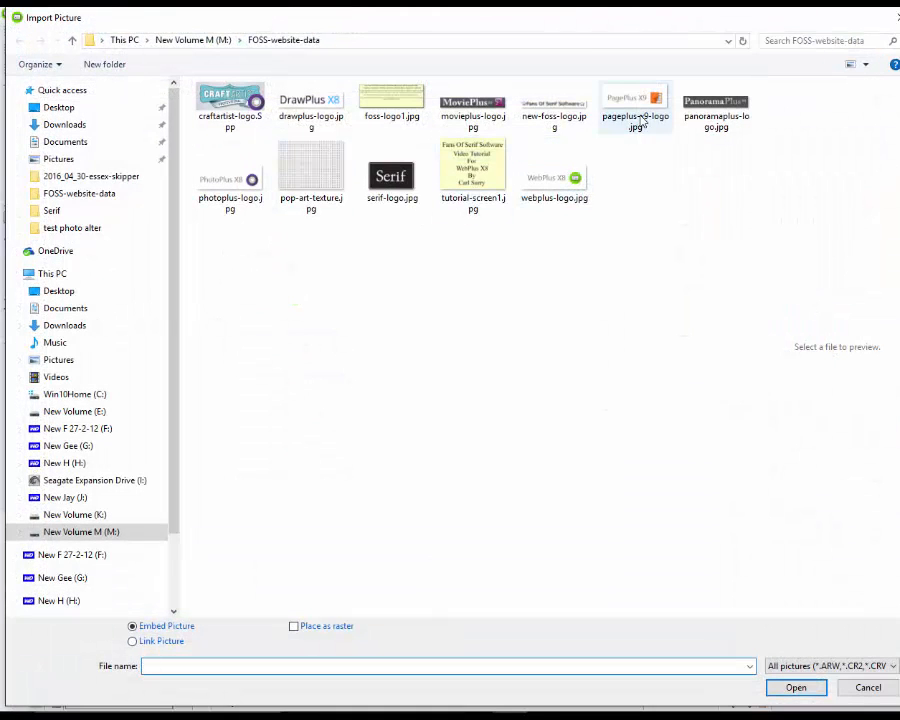
pyautogui.click(473, 110)
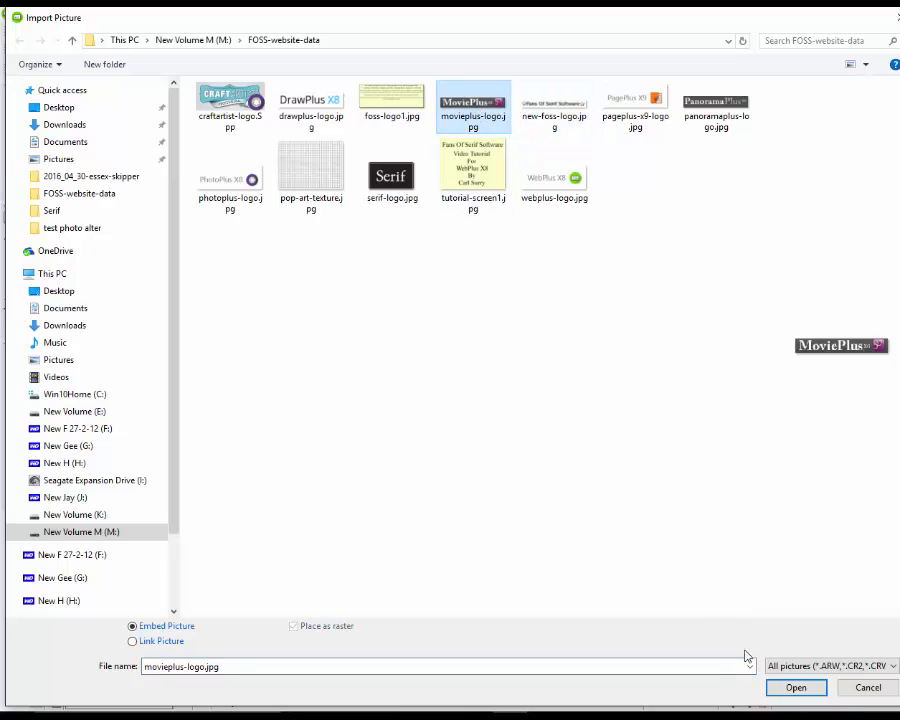
pyautogui.click(794, 687)
pyautogui.click(252, 391)
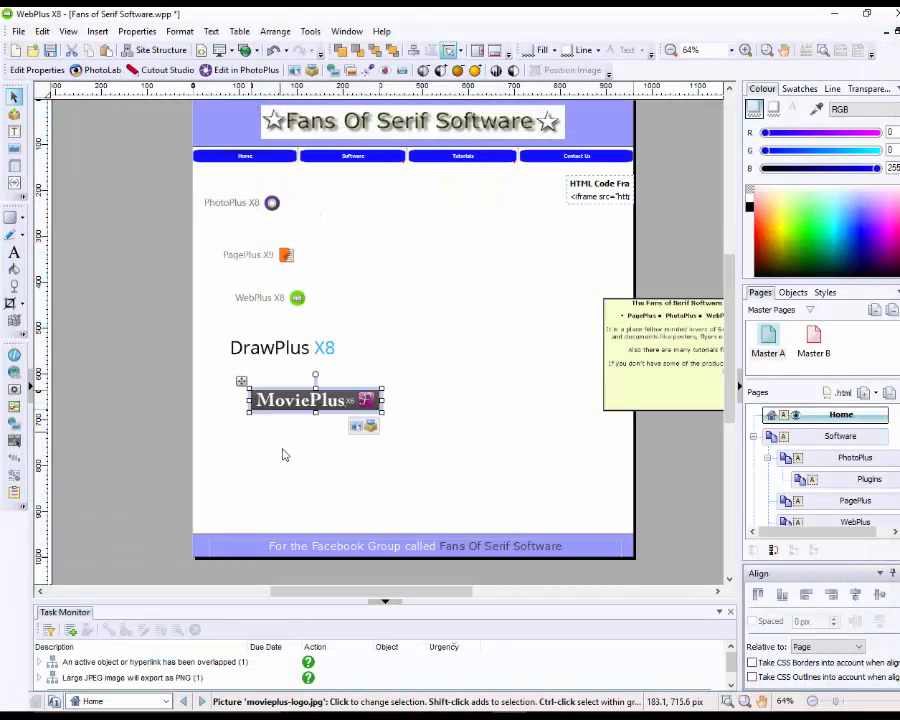
# Insert panoramaplus-logo.jpg at default size below the MoviePlus logo.
pyautogui.click(14, 148)
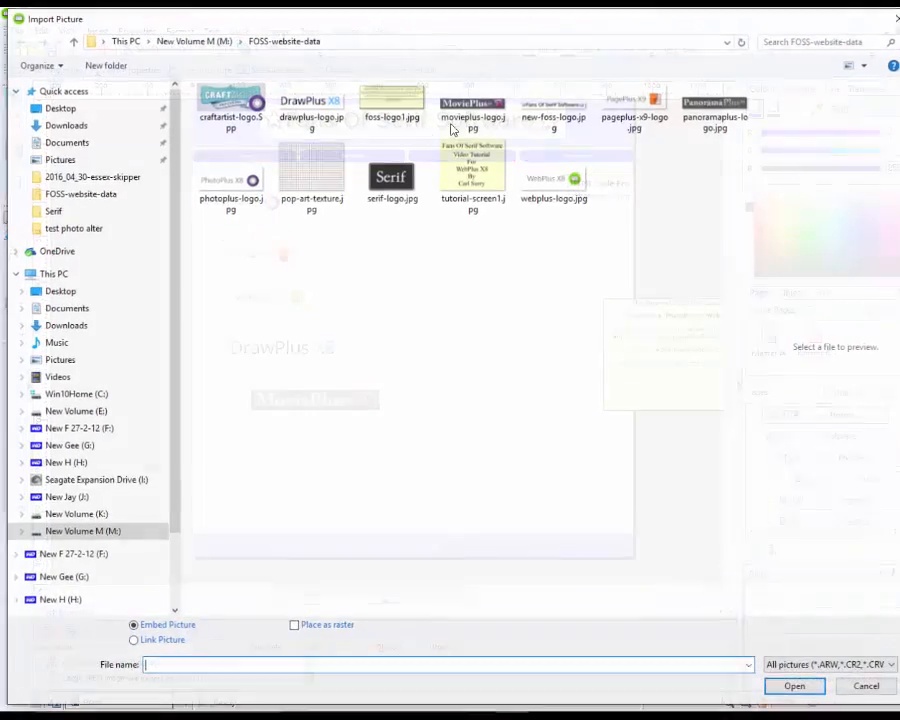
pyautogui.click(704, 108)
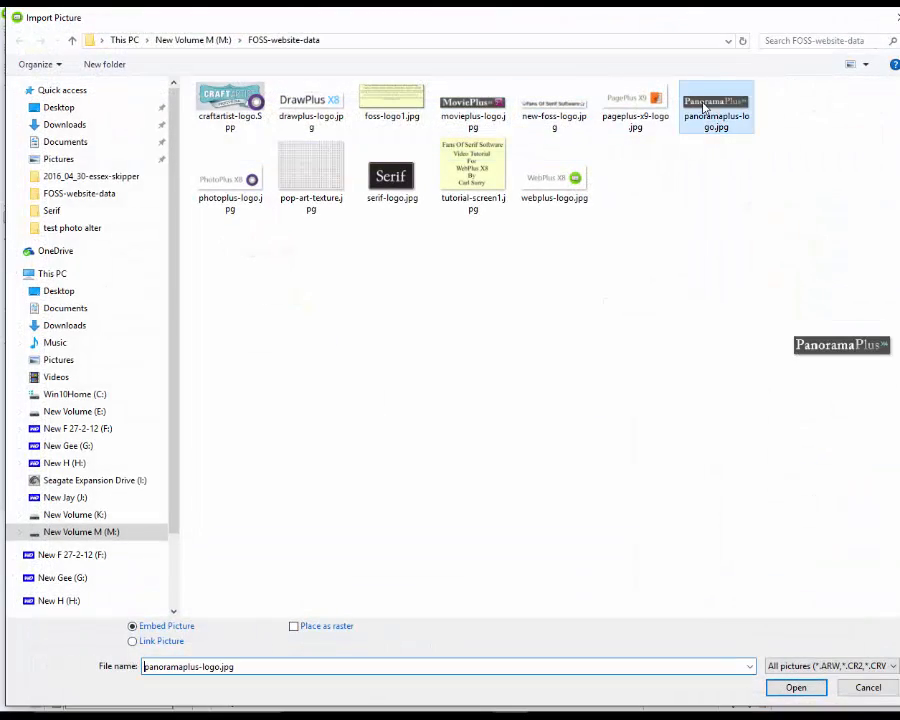
pyautogui.click(795, 687)
pyautogui.click(256, 449)
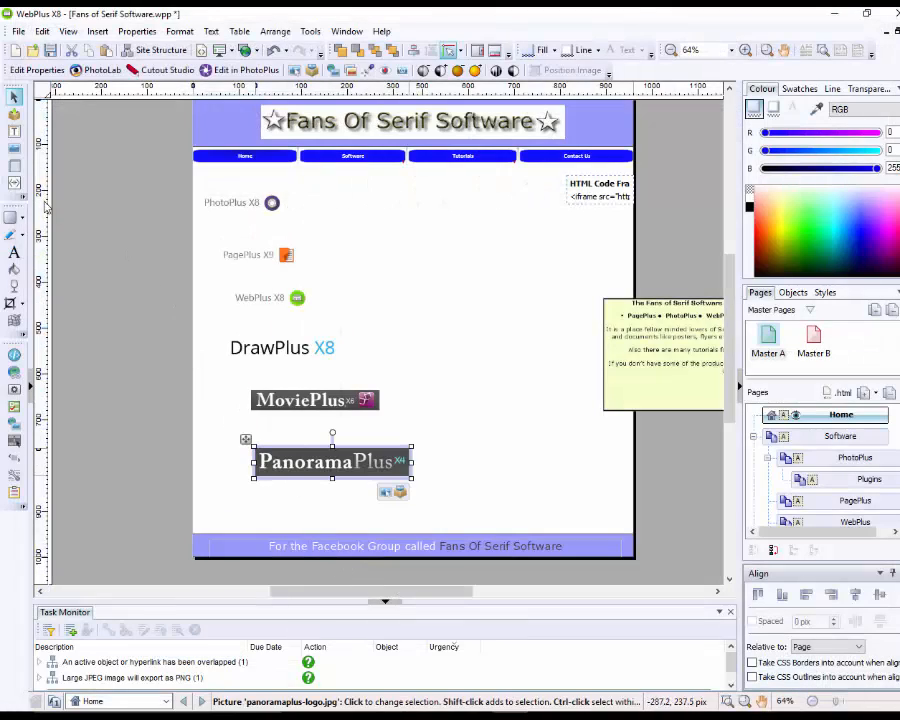
# Insert craftartist-logo.Spp at default size just above the page footer, to the lower right of the PanoramaPlus logo.
pyautogui.click(25, 152)
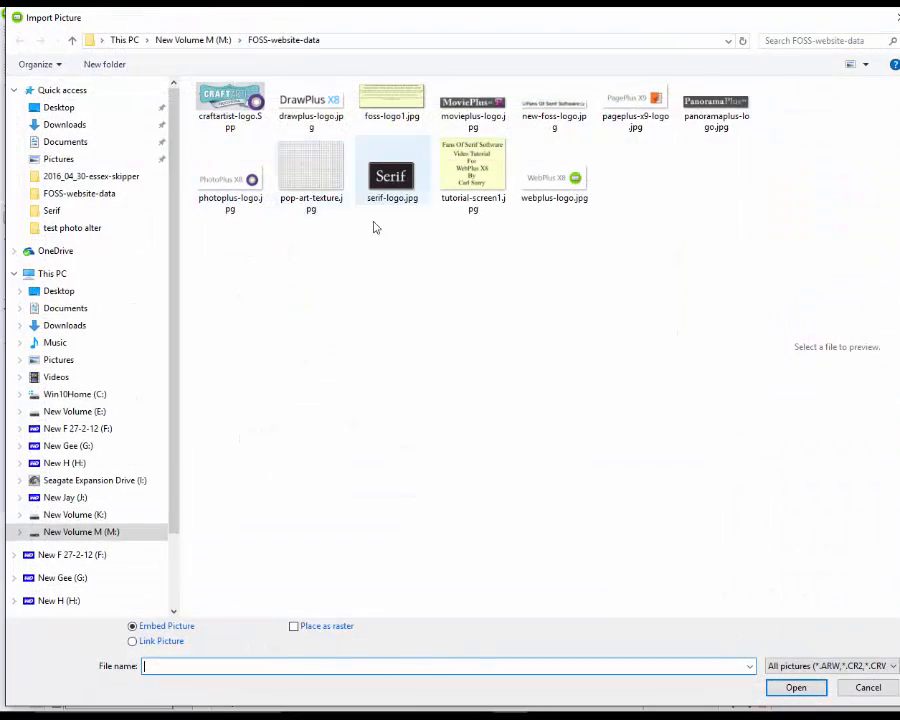
pyautogui.click(220, 103)
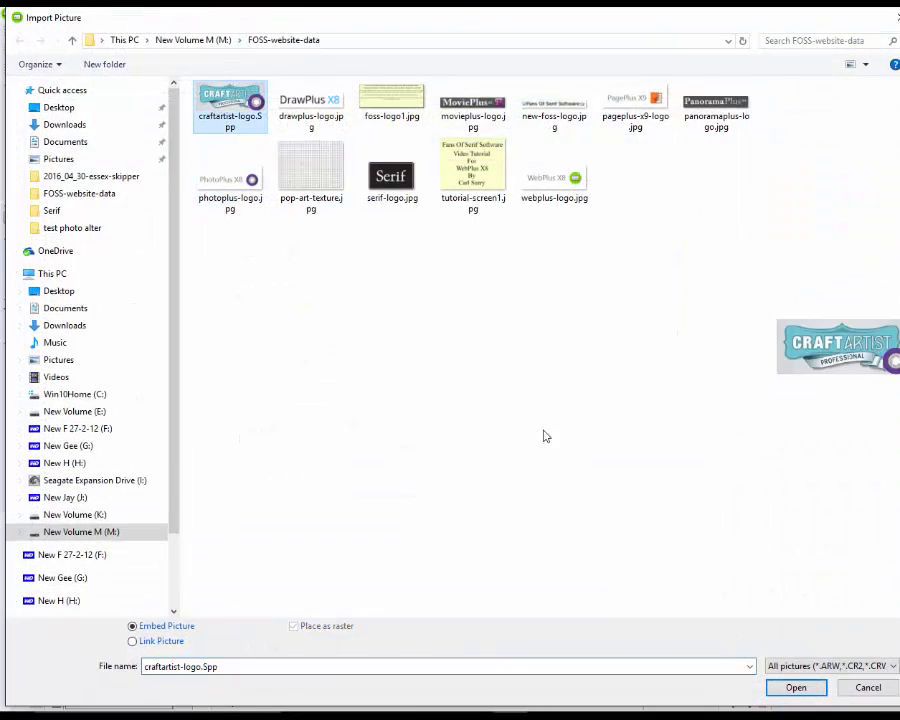
pyautogui.click(796, 687)
pyautogui.click(459, 492)
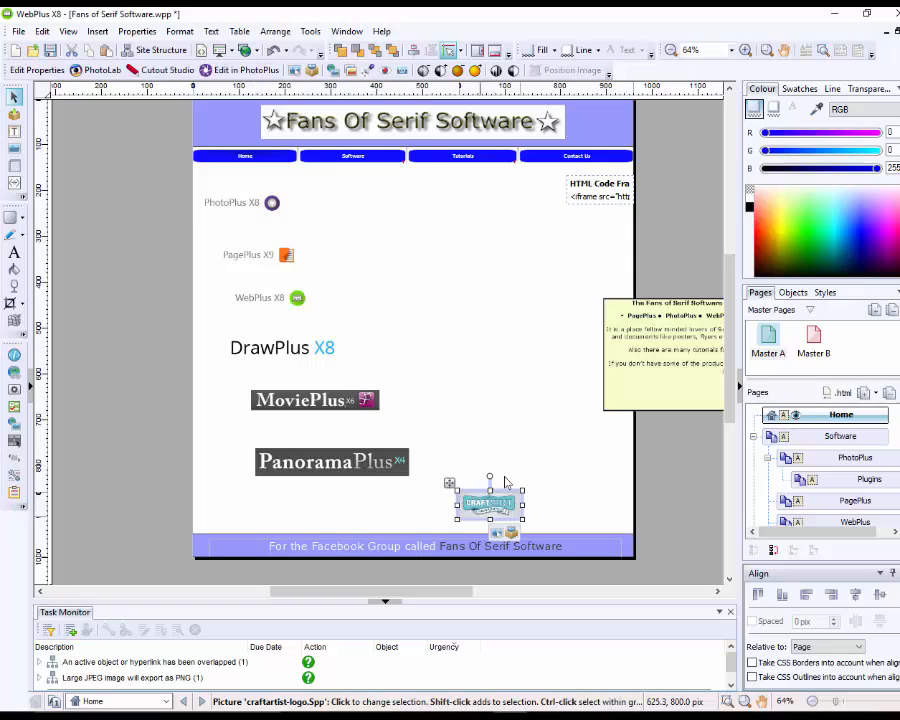
pyautogui.click(436, 386)
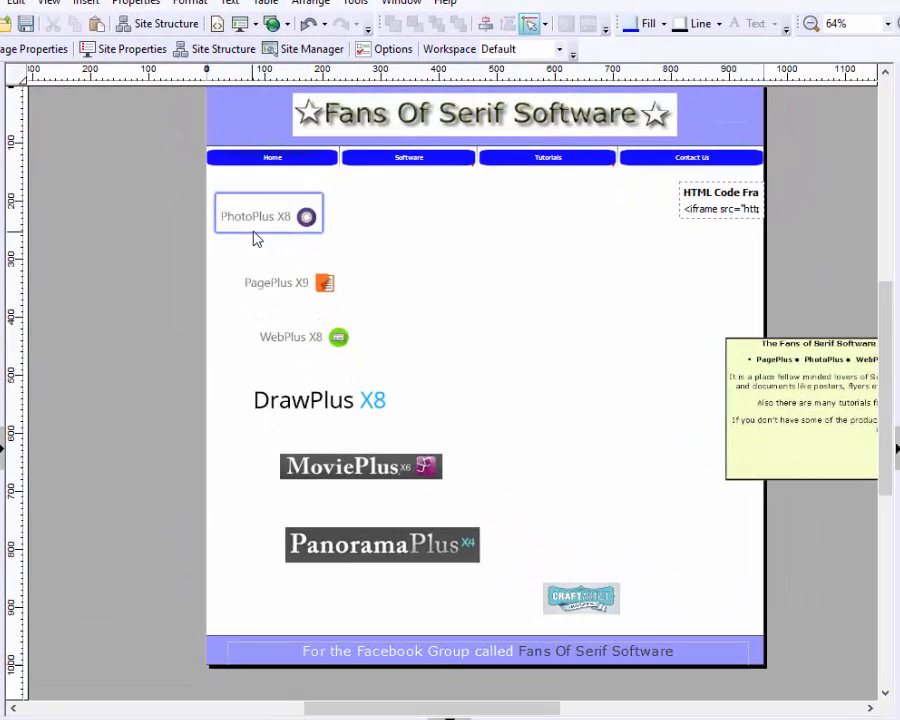
# Move the PhotoPlus logo flush against the page's left edge and slightly farther down from the navigation bar.
pyautogui.click(256, 238)
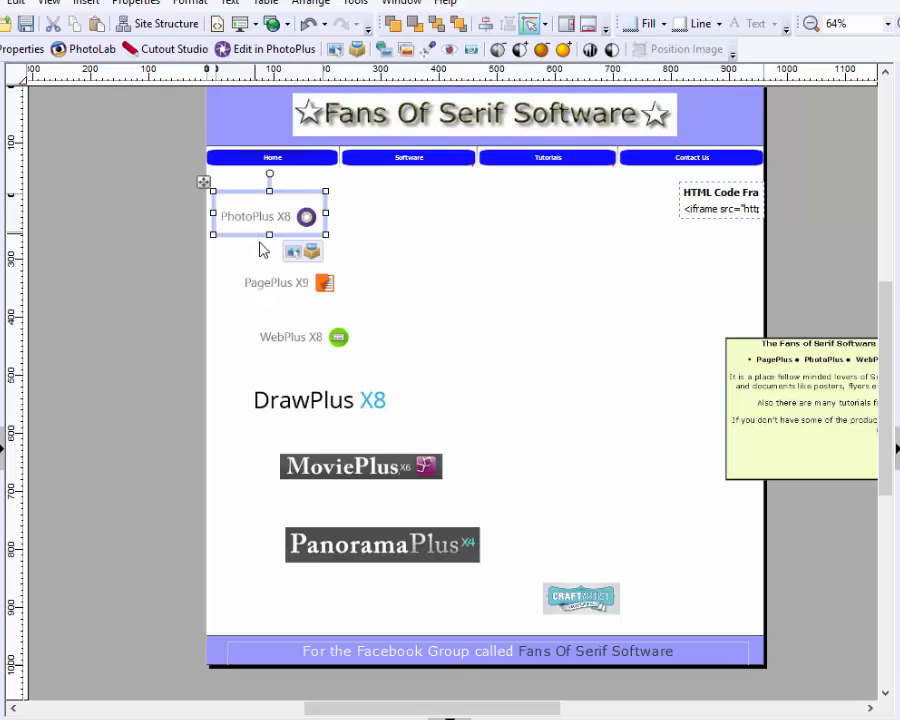
pyautogui.moveTo(246, 236); pyautogui.dragTo(236, 236)
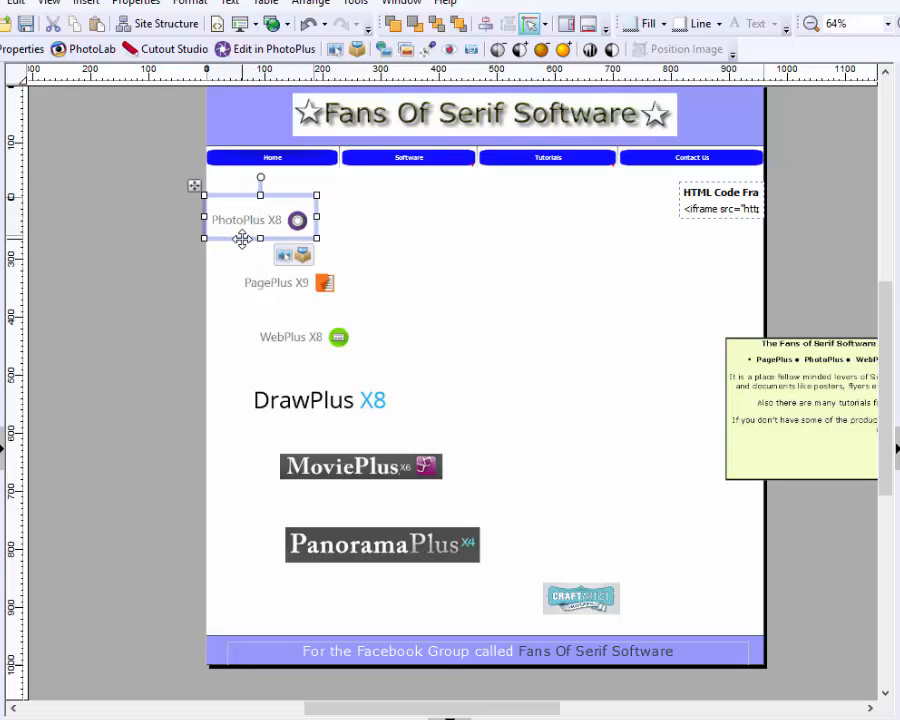
pyautogui.moveTo(242, 238); pyautogui.dragTo(242, 245)
pyautogui.click(409, 308)
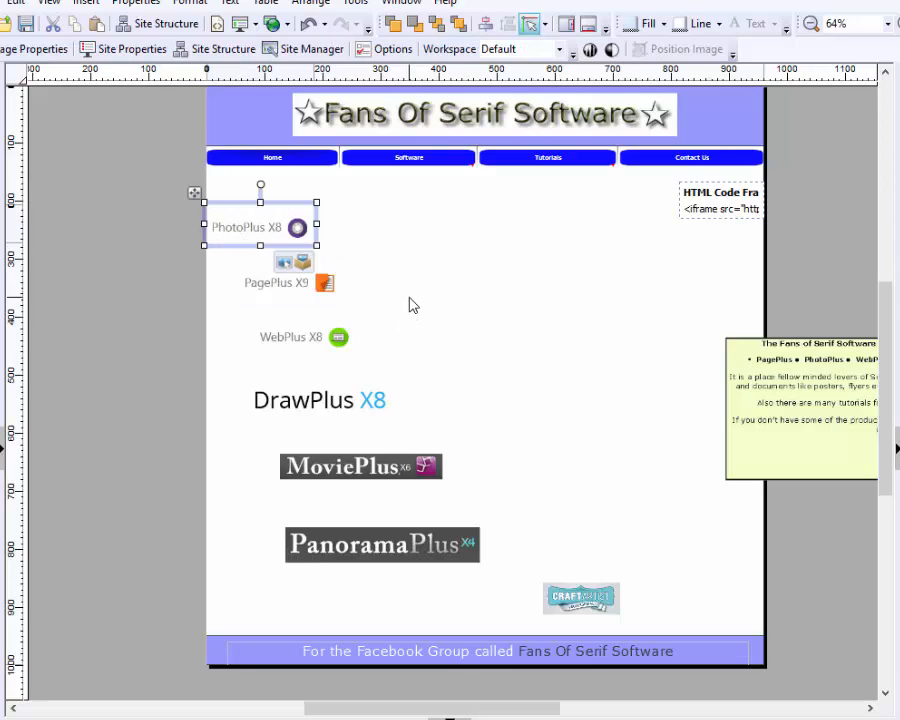
# Move the PagePlus logo to the page's left edge directly beneath the PhotoPlus logo and send it back one level.
pyautogui.click(299, 296)
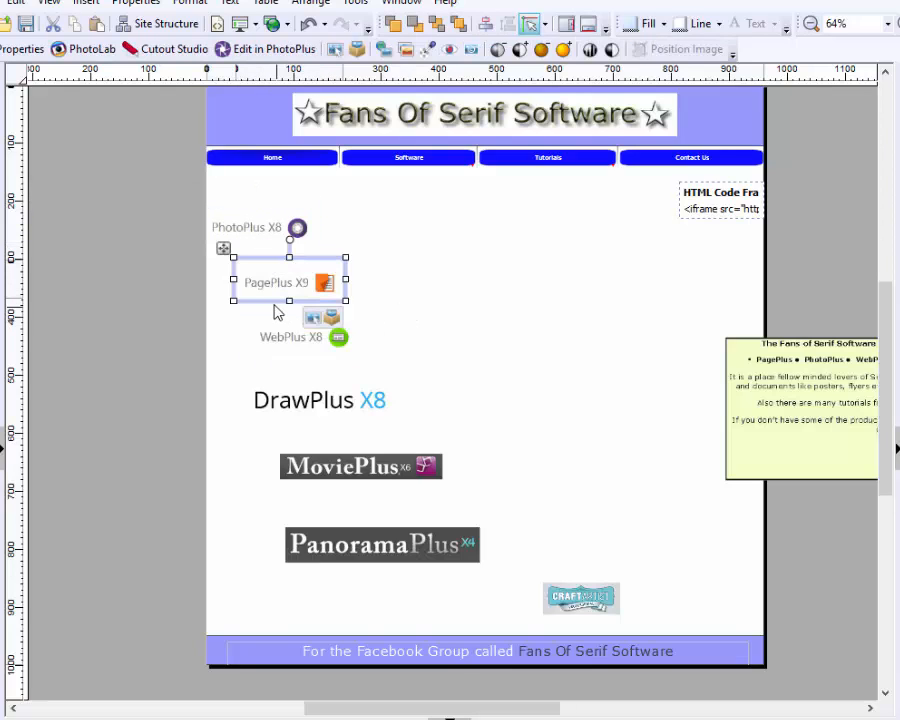
pyautogui.moveTo(267, 301); pyautogui.dragTo(241, 277)
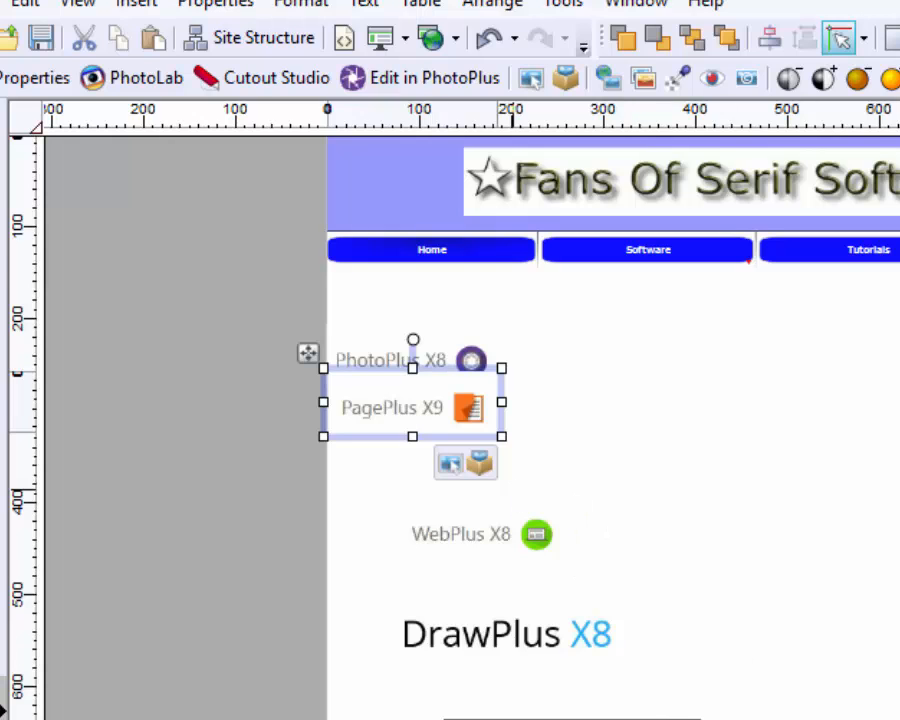
pyautogui.scroll(2, 538, 566)
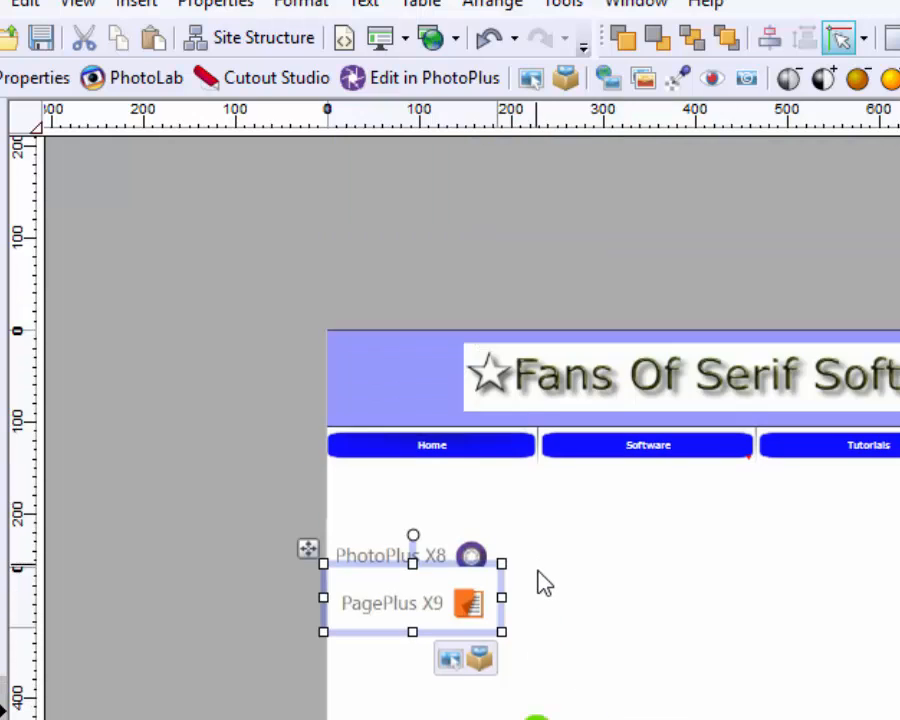
pyautogui.scroll(-2, 543, 585)
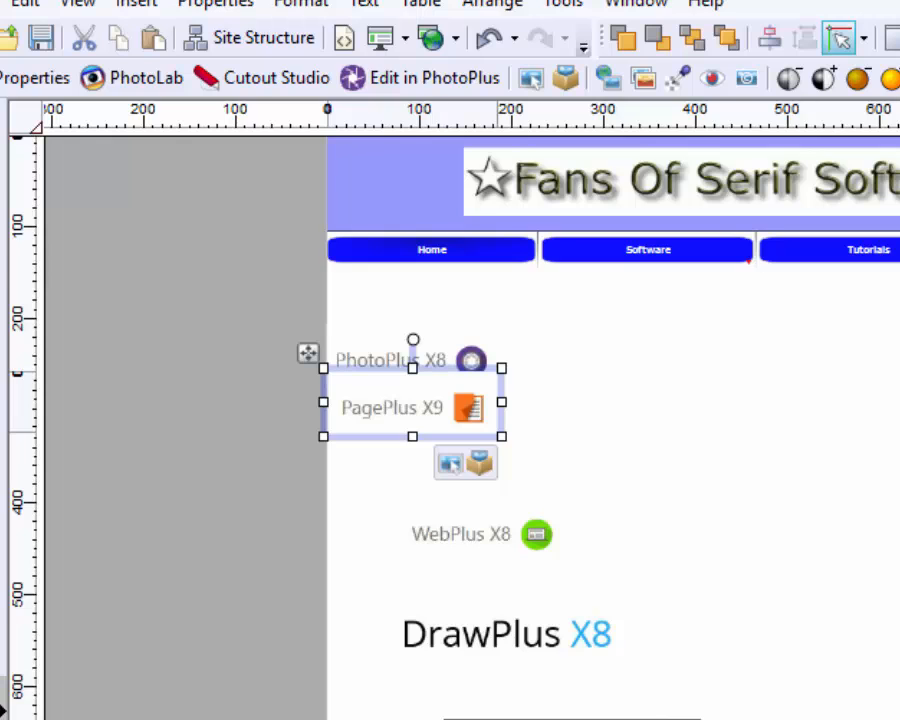
pyautogui.hotkey('ctrl', '+')
pyautogui.hotkey('ctrl', '+')
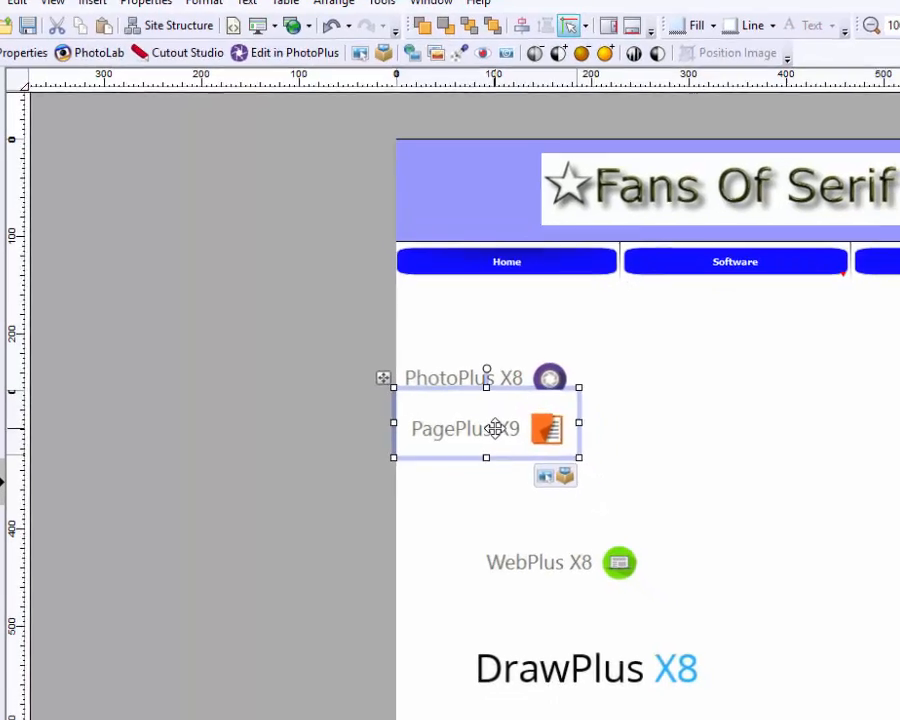
pyautogui.rightClick(444, 384)
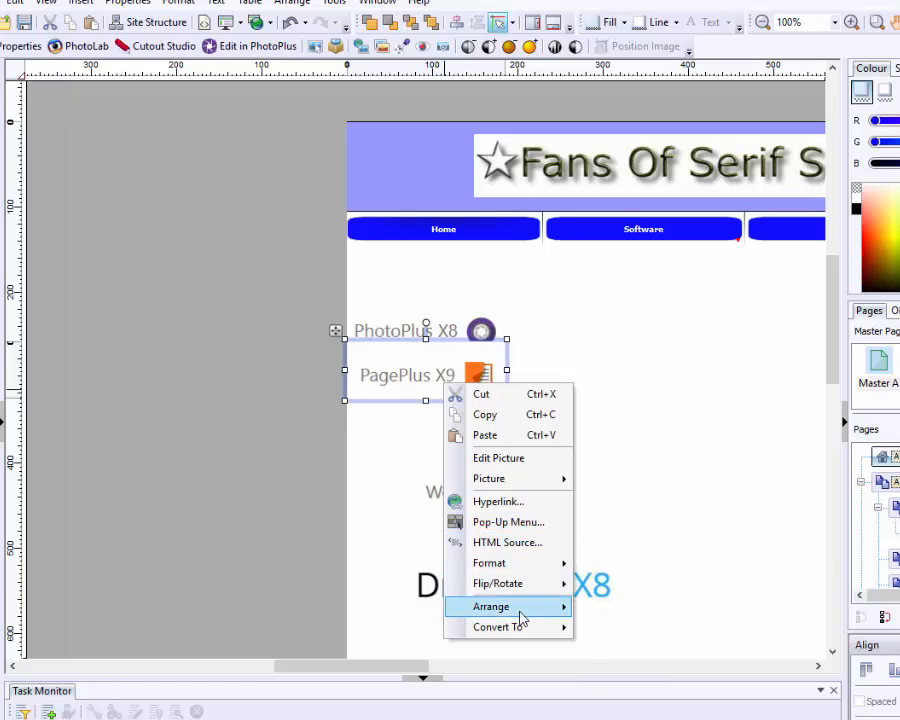
pyautogui.moveTo(520, 610)
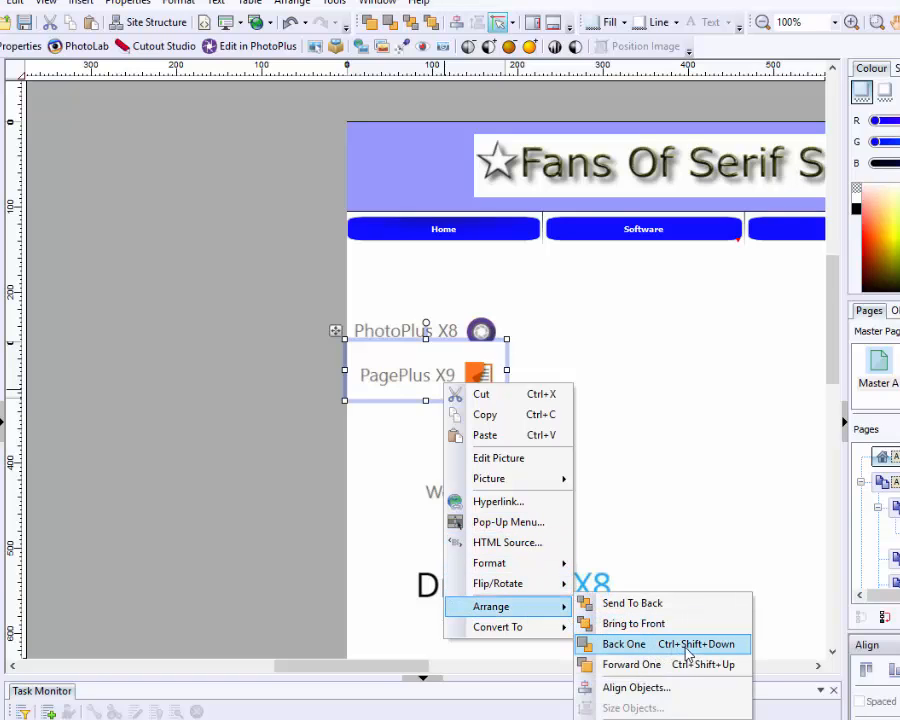
pyautogui.click(716, 652)
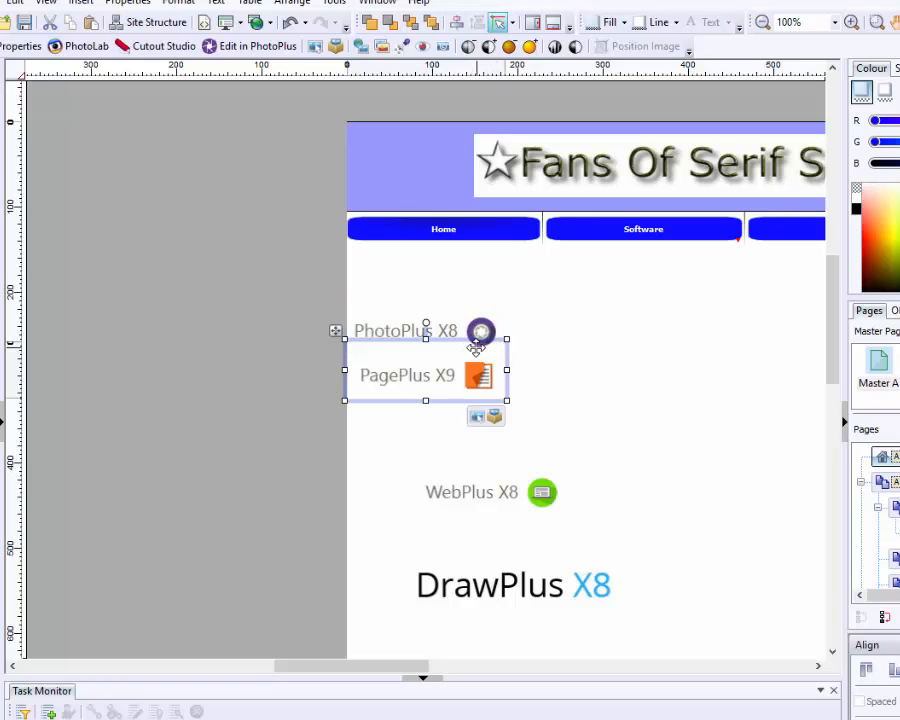
pyautogui.click(290, 427)
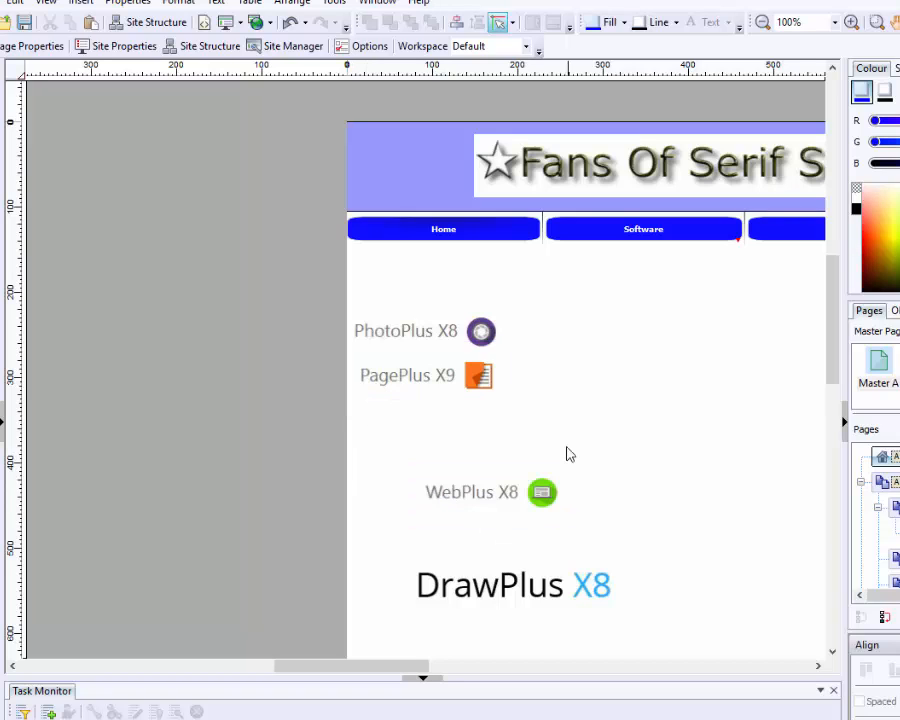
# Move the WebPlus logo to the page's left edge directly beneath the PagePlus logo.
pyautogui.click(470, 512)
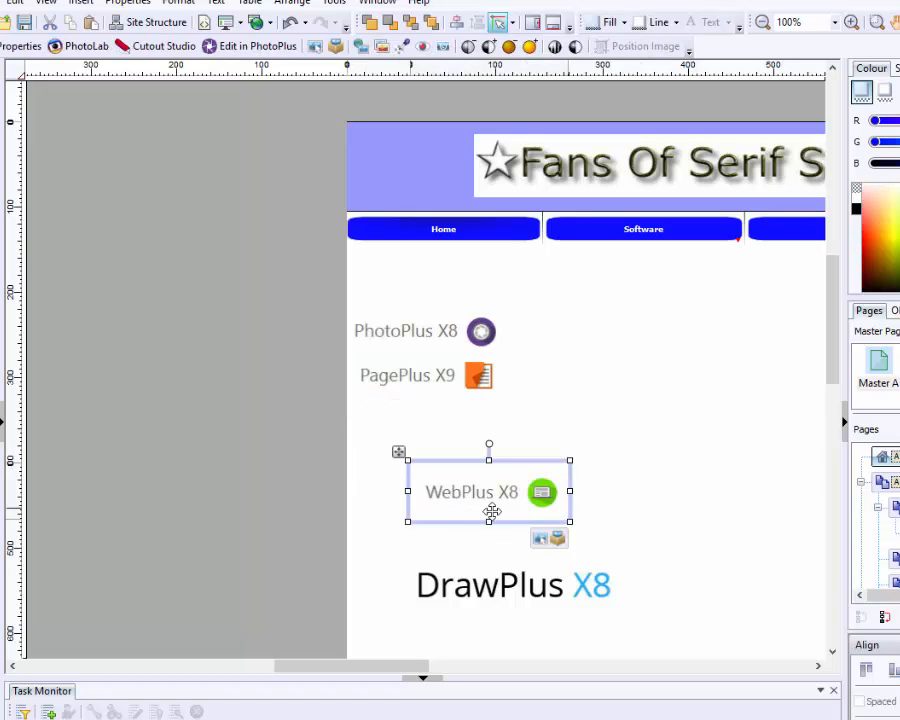
pyautogui.moveTo(502, 521); pyautogui.dragTo(444, 452)
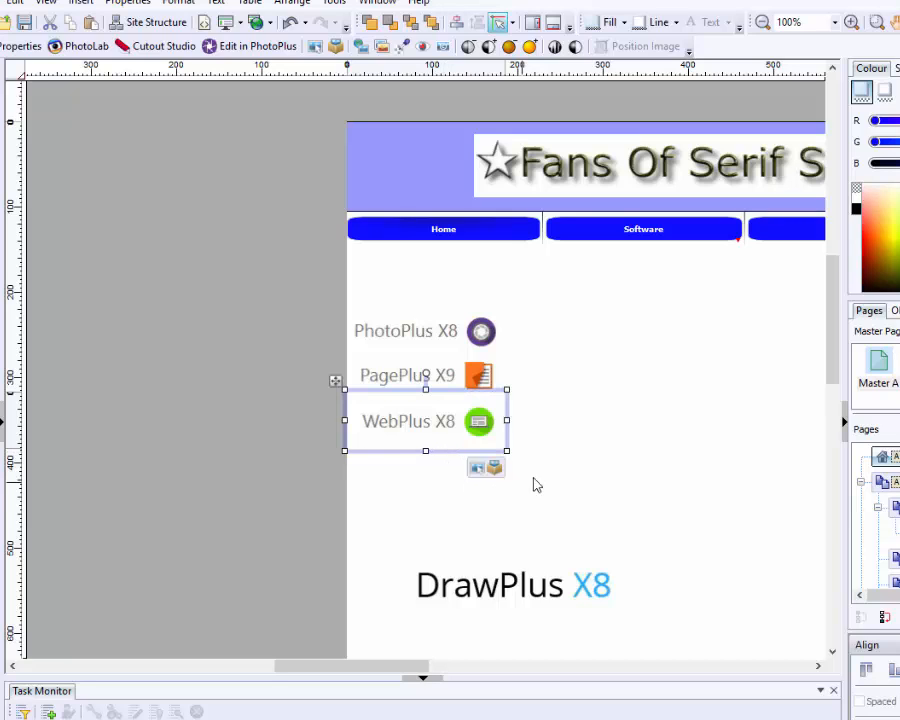
pyautogui.click(548, 481)
# Move the DrawPlus logo directly beneath the WebPlus logo at the page's left edge and shrink it to about the width of the logos above.
pyautogui.click(554, 595)
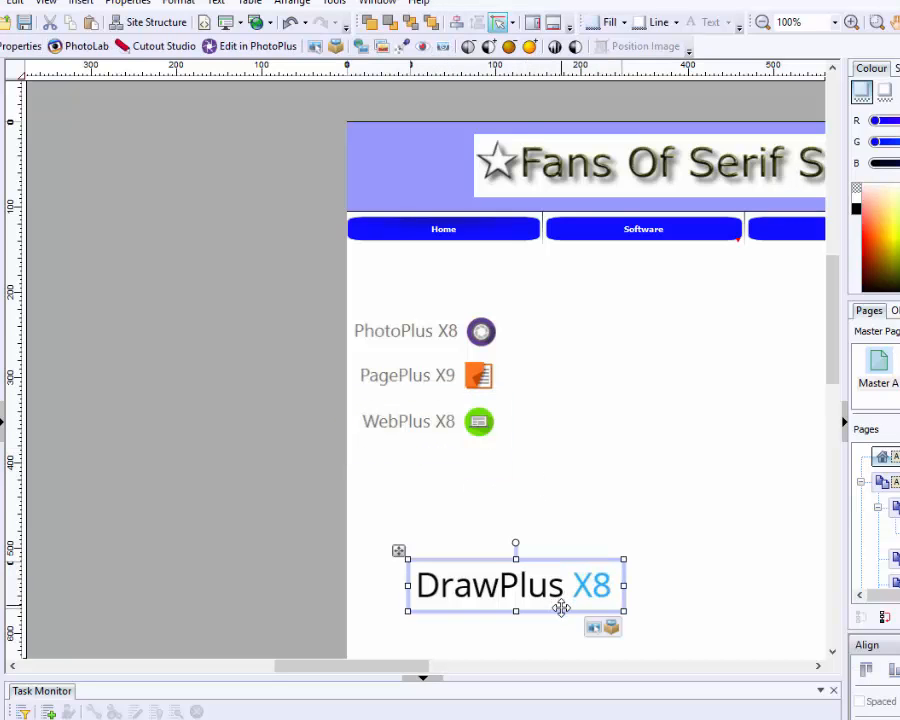
pyautogui.click(563, 621)
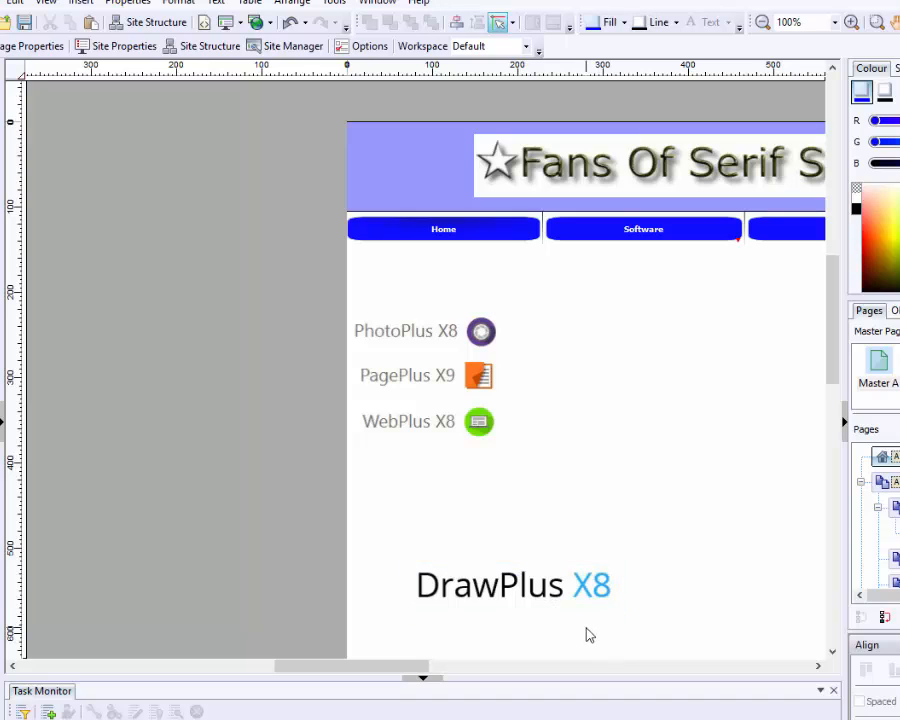
pyautogui.click(560, 603)
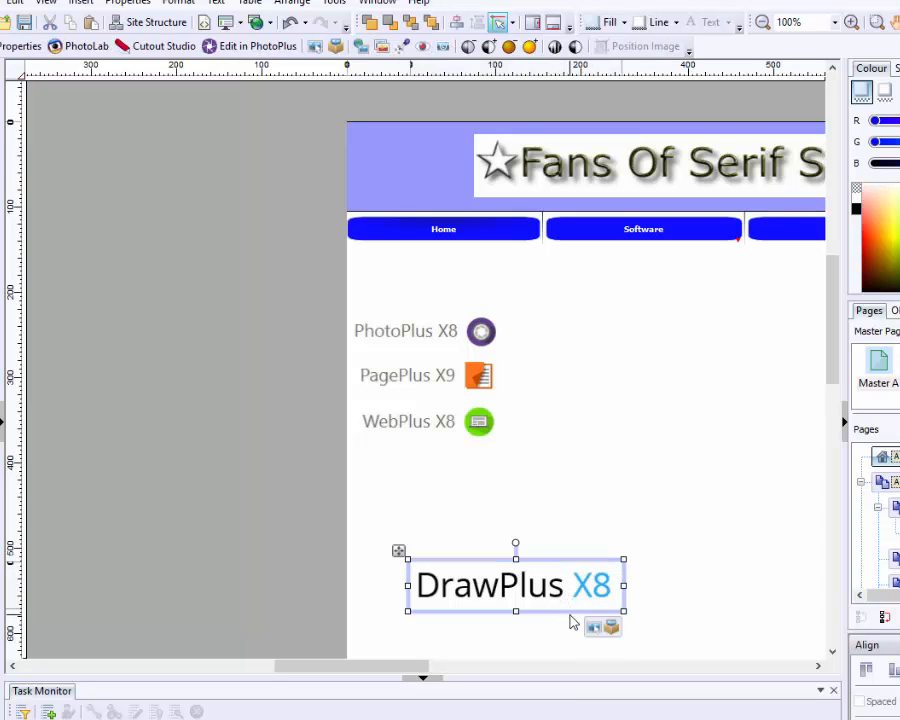
pyautogui.moveTo(570, 610); pyautogui.dragTo(505, 500)
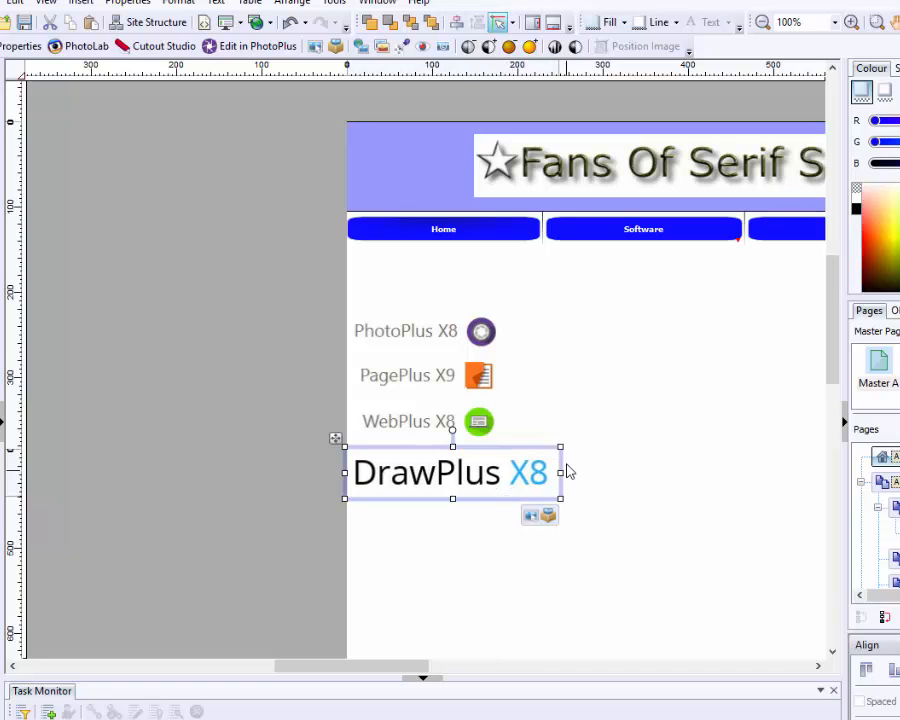
pyautogui.moveTo(560, 445); pyautogui.dragTo(537, 460)
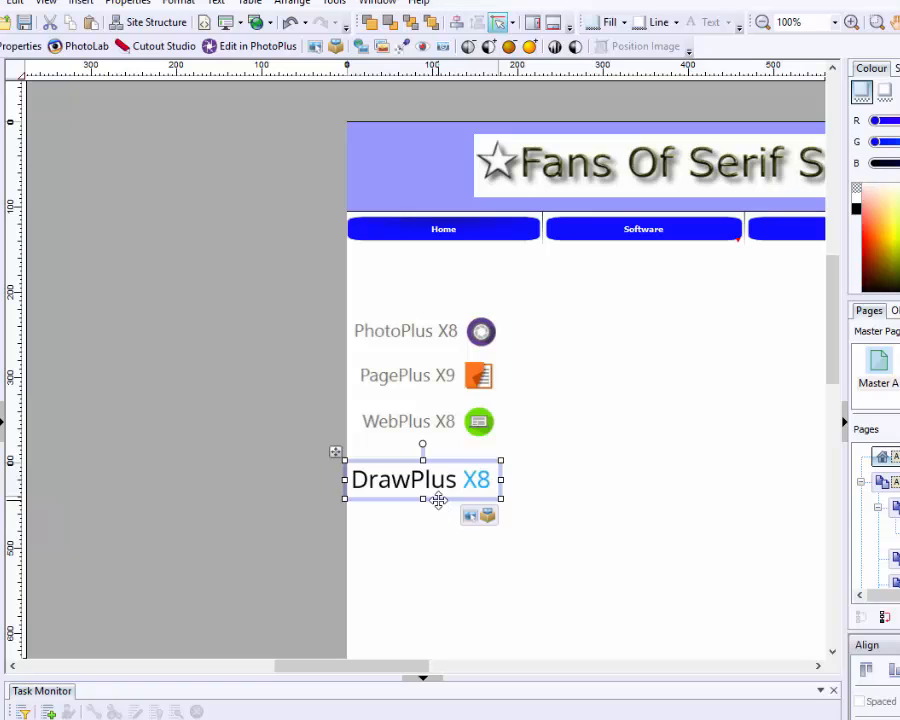
pyautogui.moveTo(438, 498); pyautogui.dragTo(438, 486)
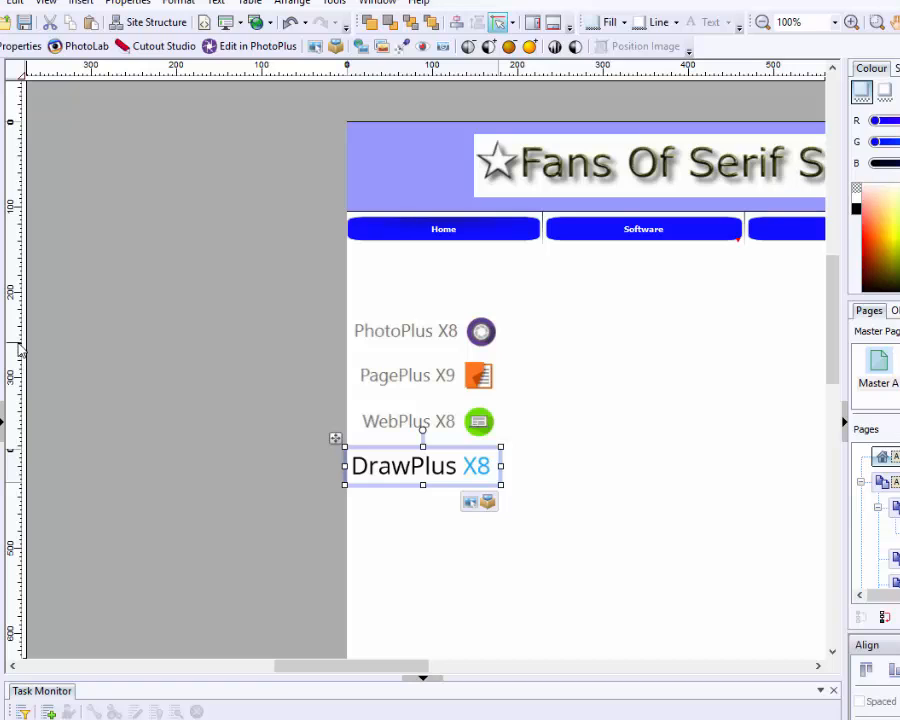
# Place a vertical ruler guide at about 172 px, along the right edge of the stacked logos' icons.
pyautogui.moveTo(12, 338); pyautogui.dragTo(493, 341)
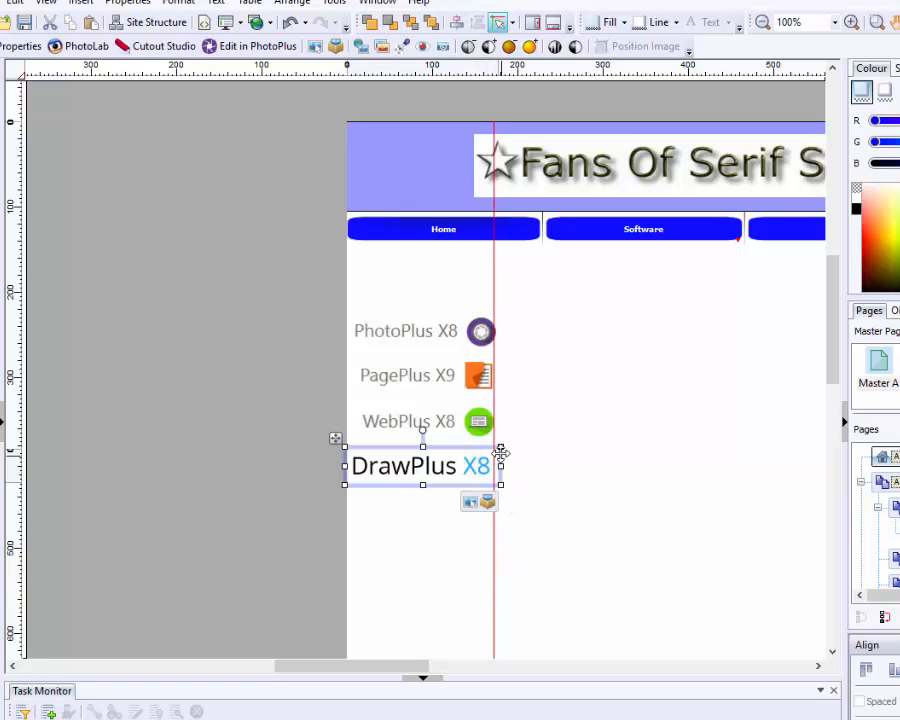
# Fine-tune the DrawPlus logo's size so the end of its X8 text meets the vertical ruler guide.
pyautogui.moveTo(503, 443); pyautogui.dragTo(501, 447)
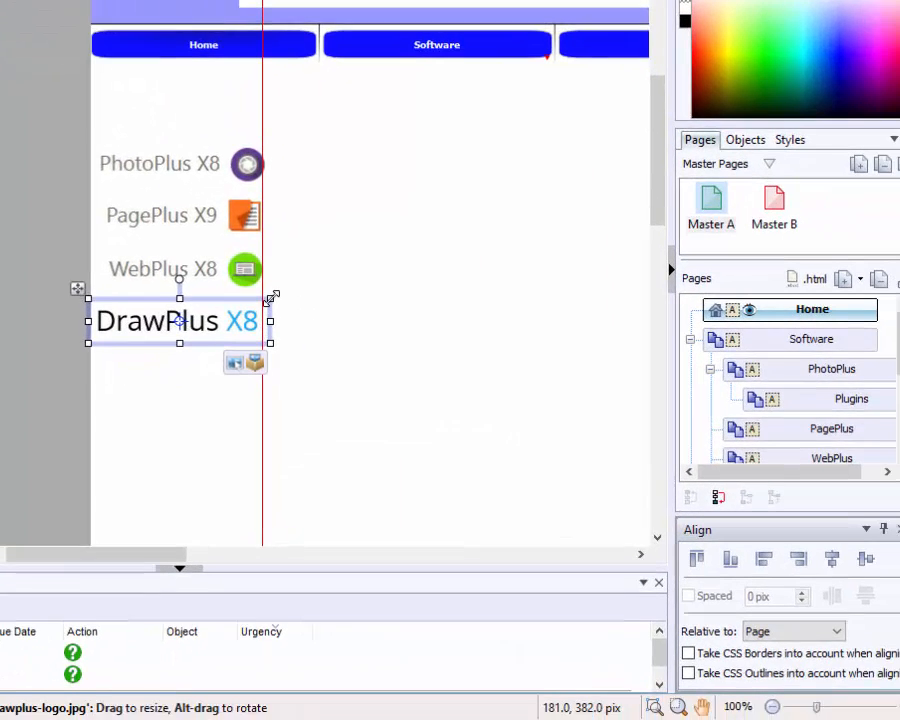
pyautogui.moveTo(500, 447); pyautogui.dragTo(505, 447)
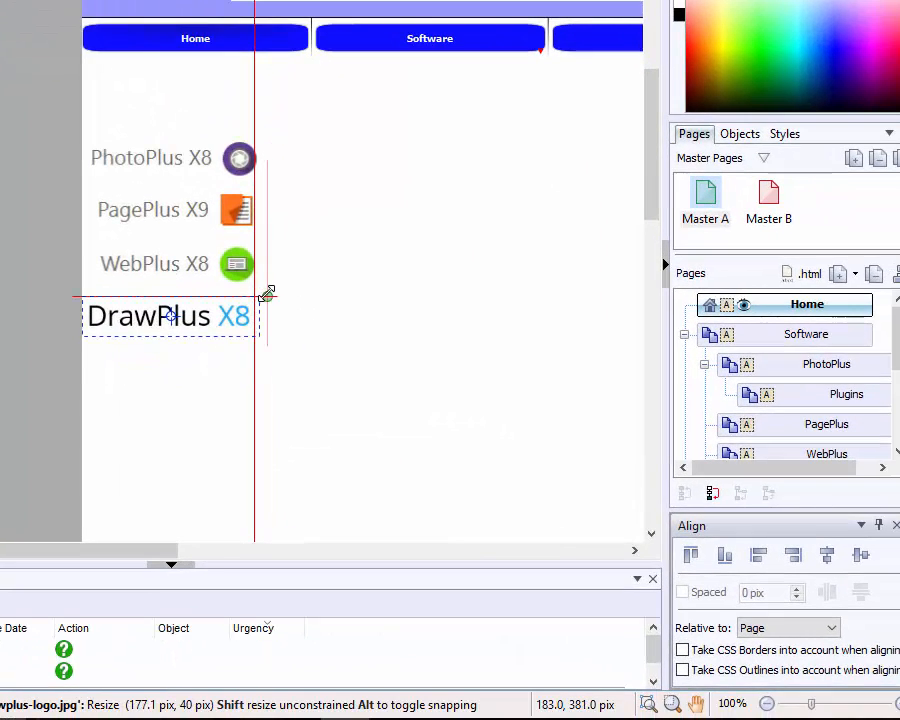
pyautogui.moveTo(267, 293); pyautogui.dragTo(263, 293)
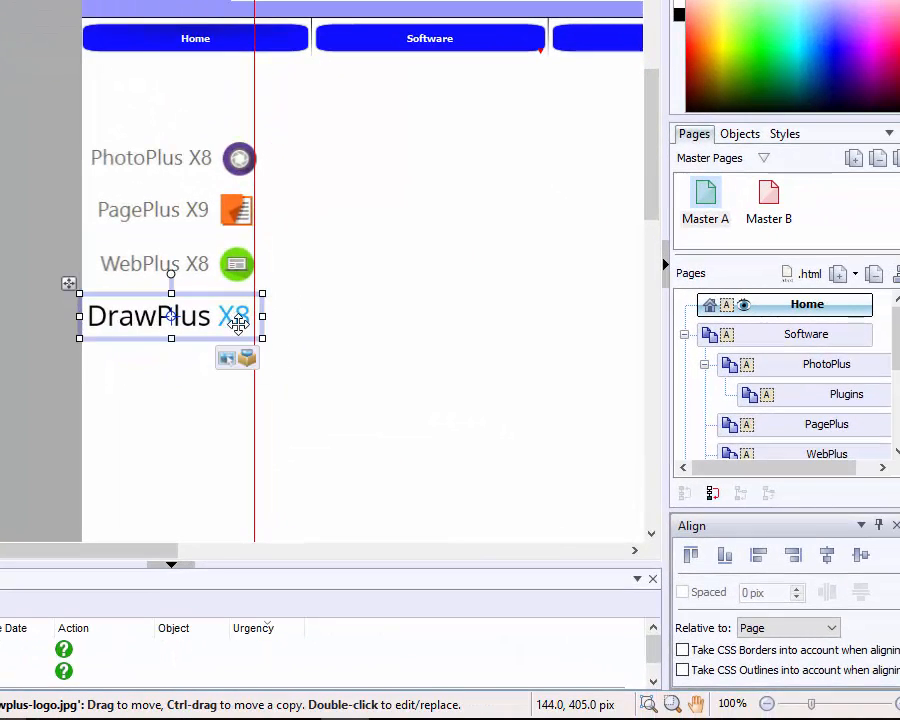
pyautogui.moveTo(262, 338); pyautogui.dragTo(266, 342)
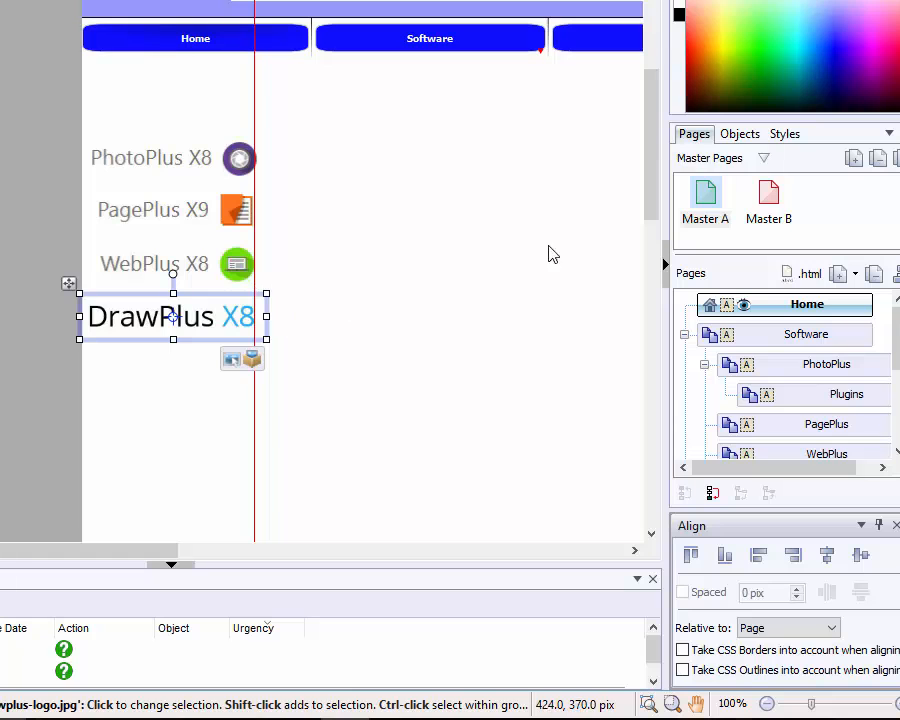
# Move the MoviePlus logo directly beneath the DrawPlus logo at the page's left edge and shrink it to end at the ruler guide.
pyautogui.moveTo(653, 145); pyautogui.dragTo(659, 191)
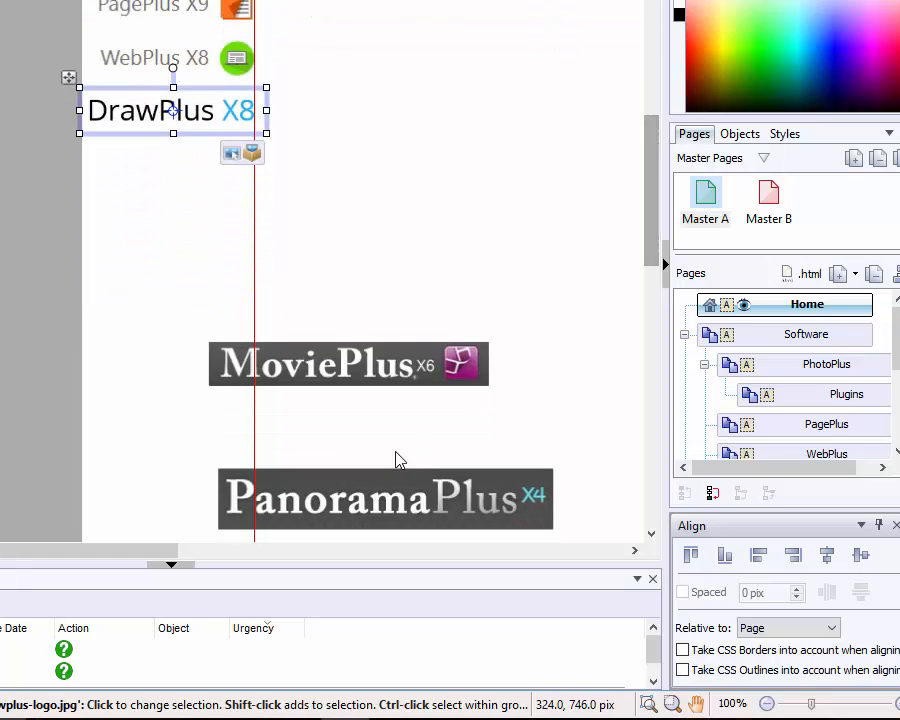
pyautogui.click(368, 381)
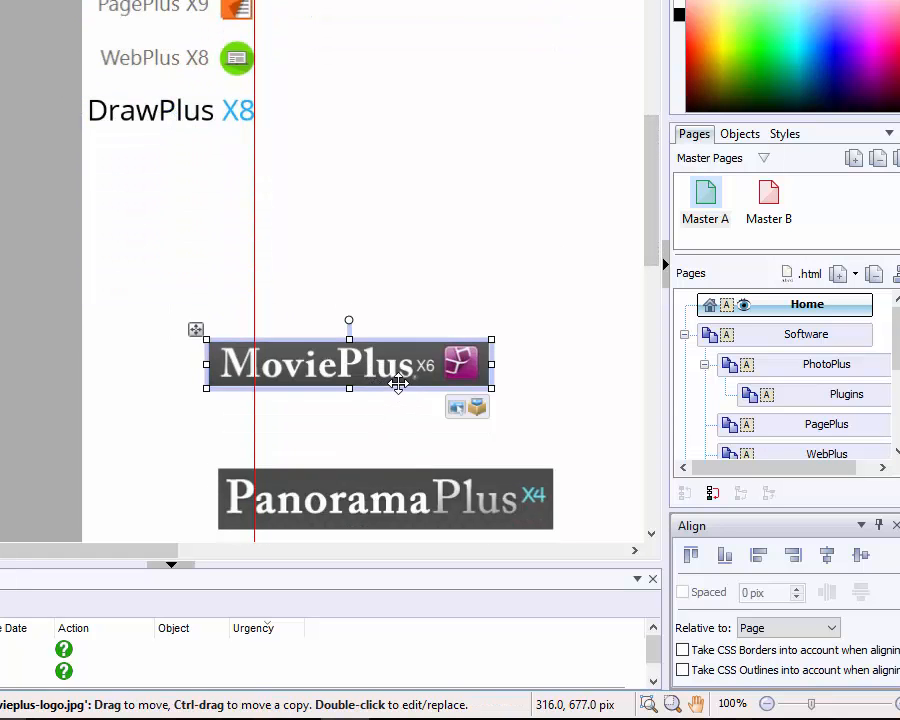
pyautogui.moveTo(398, 383); pyautogui.dragTo(269, 173)
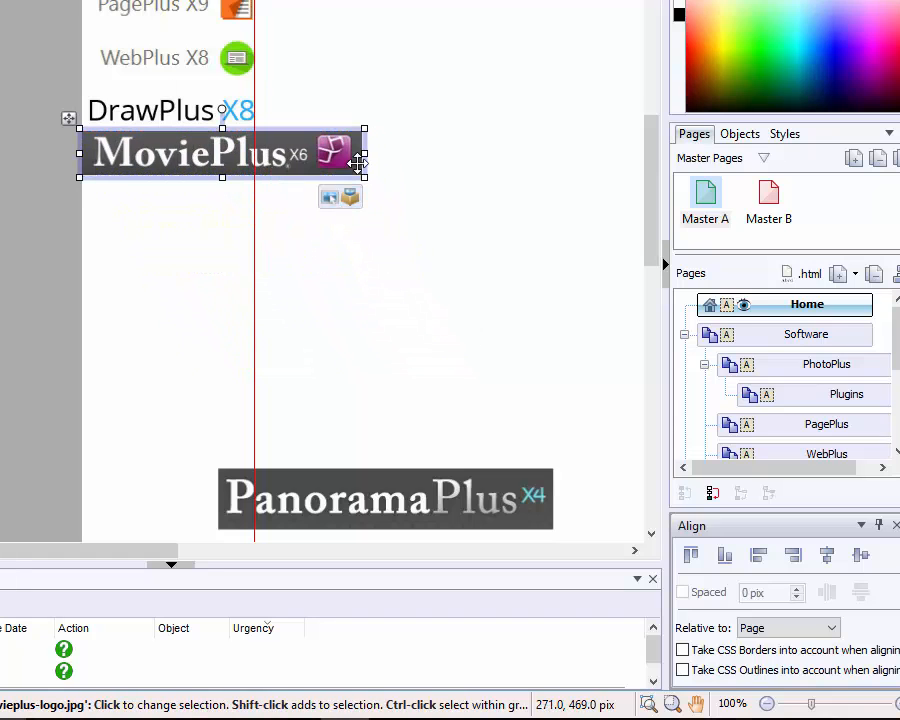
pyautogui.moveTo(364, 128); pyautogui.dragTo(338, 157)
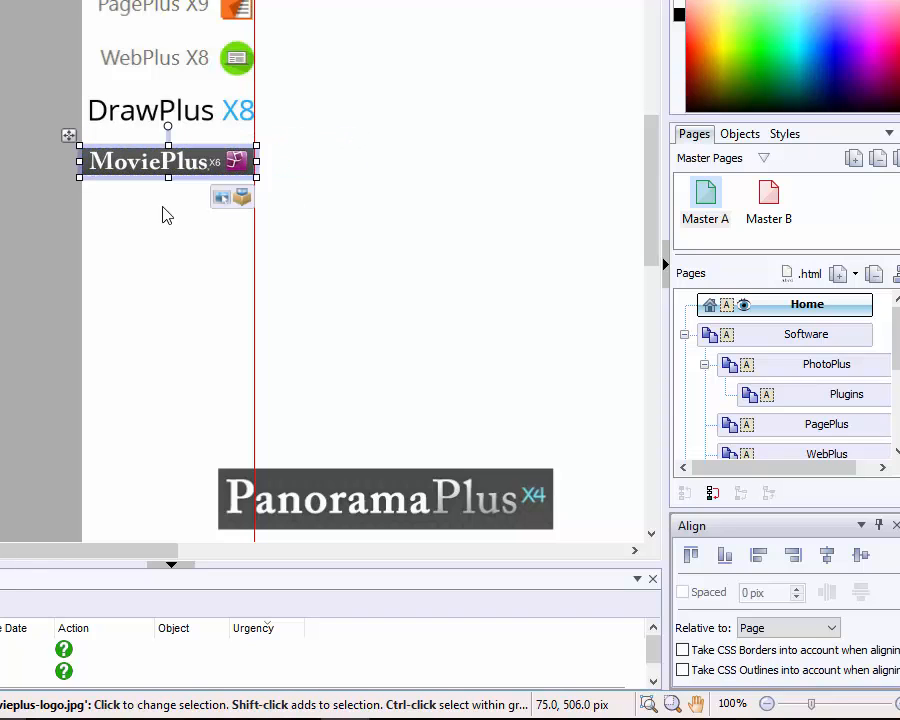
pyautogui.moveTo(138, 177); pyautogui.dragTo(140, 167)
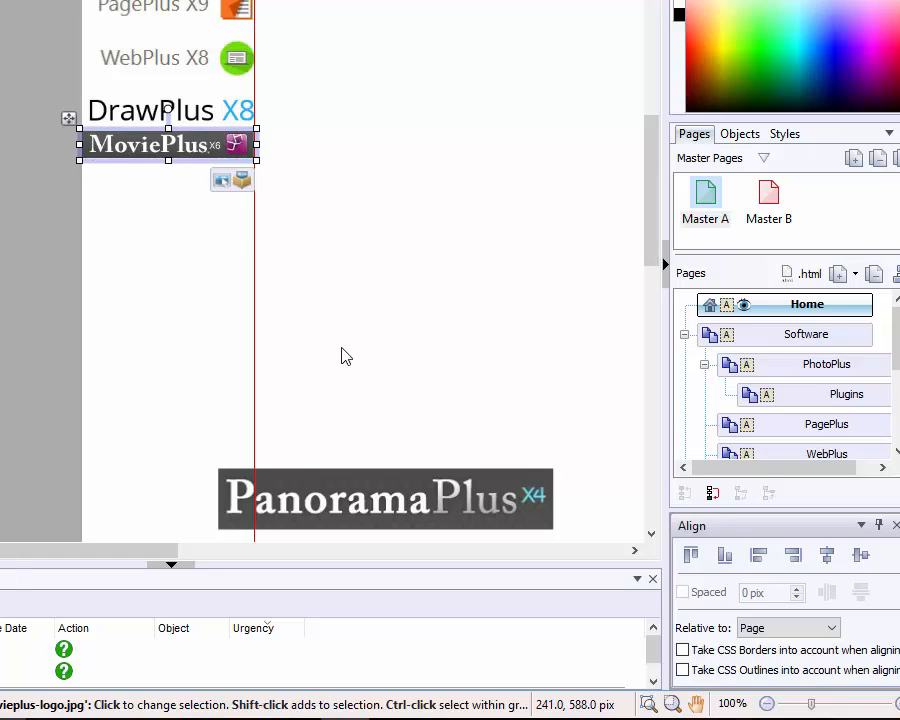
# Shrink the PanoramaPlus logo to span from the page's left edge to the ruler guide and place it directly beneath the MoviePlus logo.
pyautogui.click(390, 478)
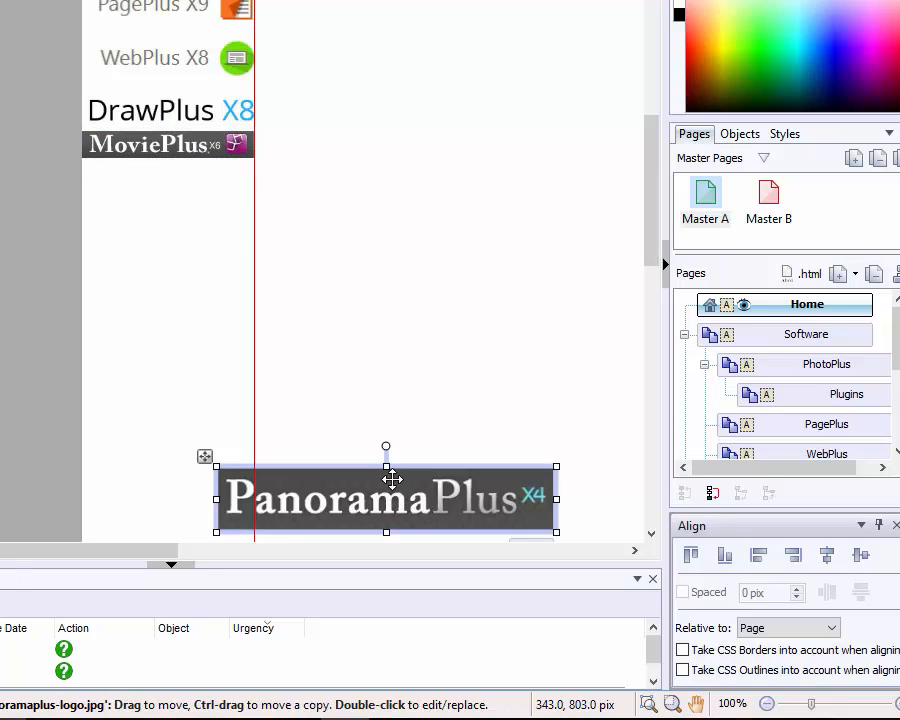
pyautogui.moveTo(392, 479); pyautogui.dragTo(280, 207)
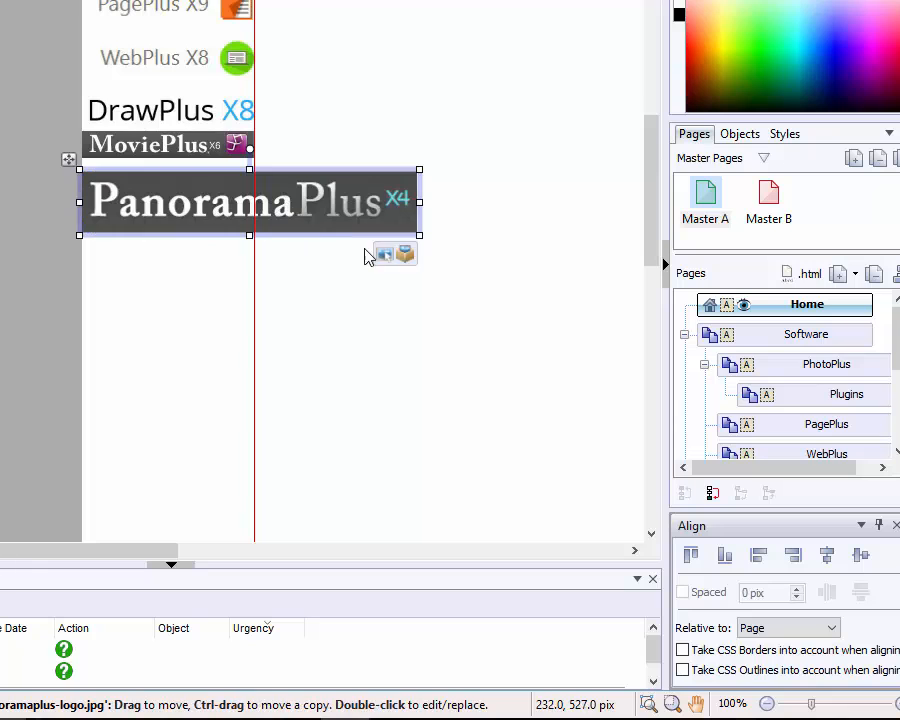
pyautogui.moveTo(419, 169); pyautogui.dragTo(335, 199)
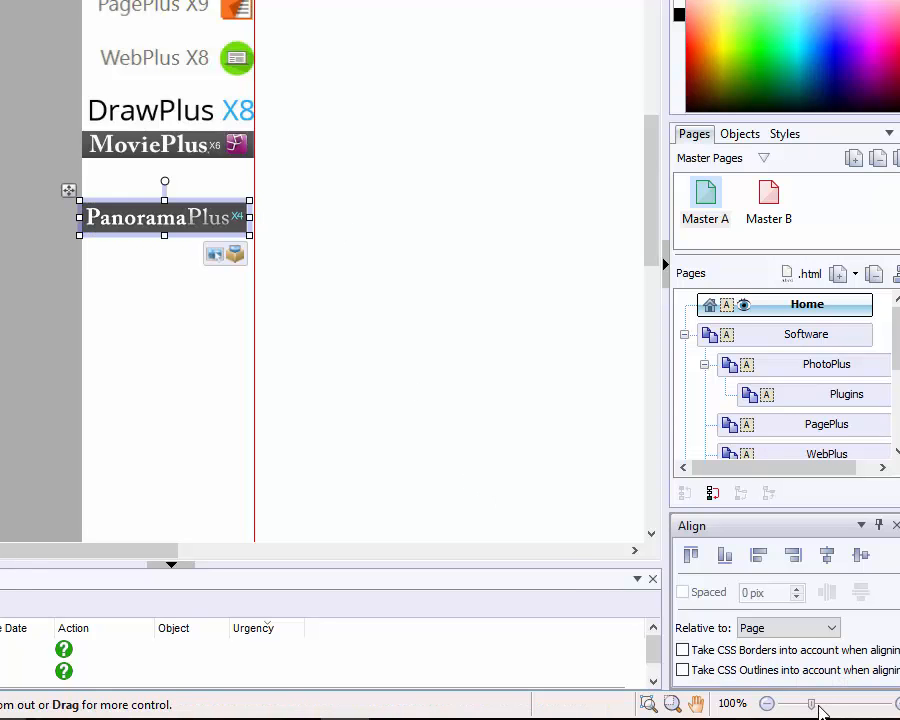
pyautogui.moveTo(812, 703); pyautogui.dragTo(832, 704)
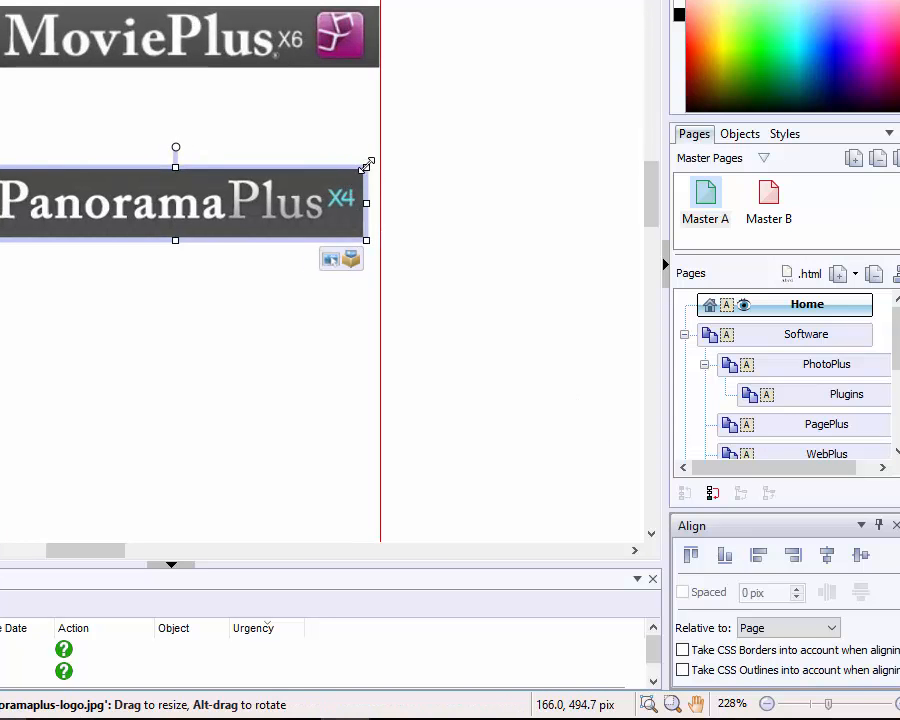
pyautogui.moveTo(366, 164); pyautogui.dragTo(382, 158)
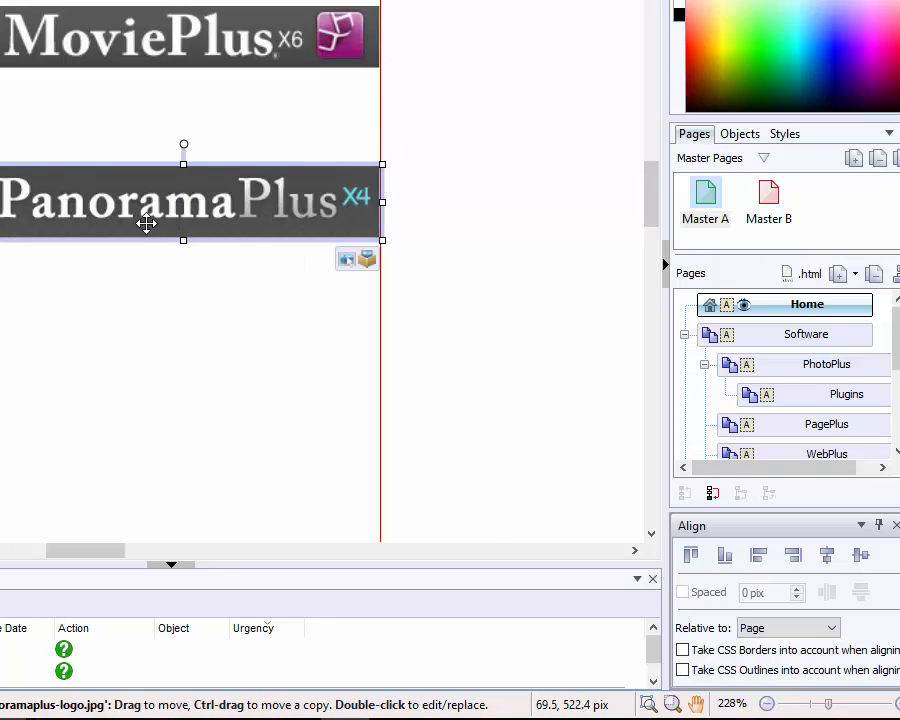
pyautogui.moveTo(146, 224); pyautogui.dragTo(145, 134)
# Move the CraftArtist logo directly beneath the PanoramaPlus logo at the page's left edge and enlarge it to reach the ruler guide.
pyautogui.moveTo(646, 192); pyautogui.dragTo(662, 226)
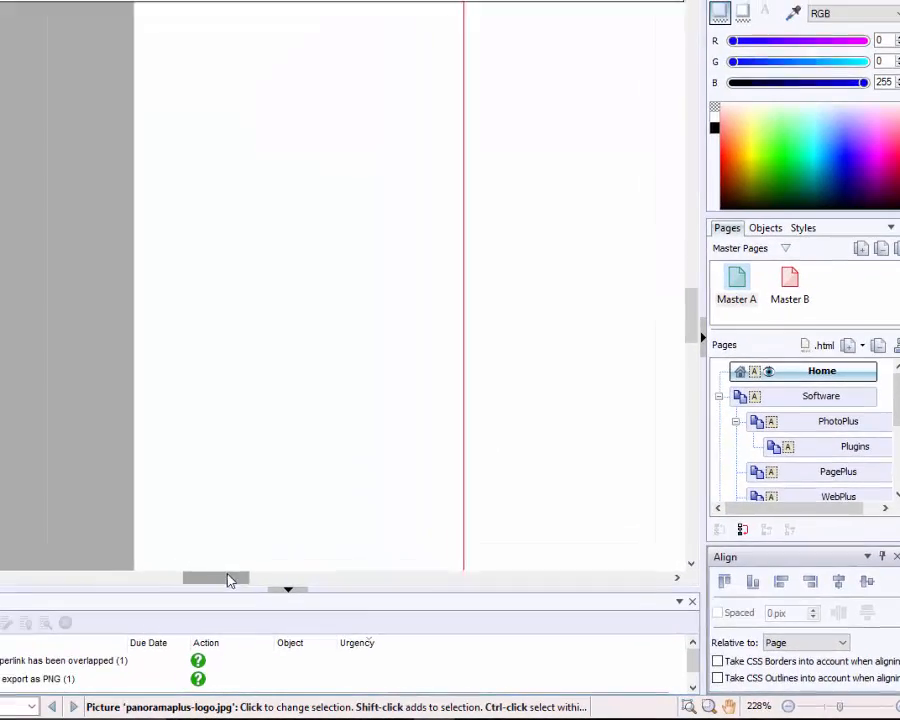
pyautogui.moveTo(105, 551); pyautogui.dragTo(196, 550)
pyautogui.moveTo(315, 576); pyautogui.dragTo(340, 577)
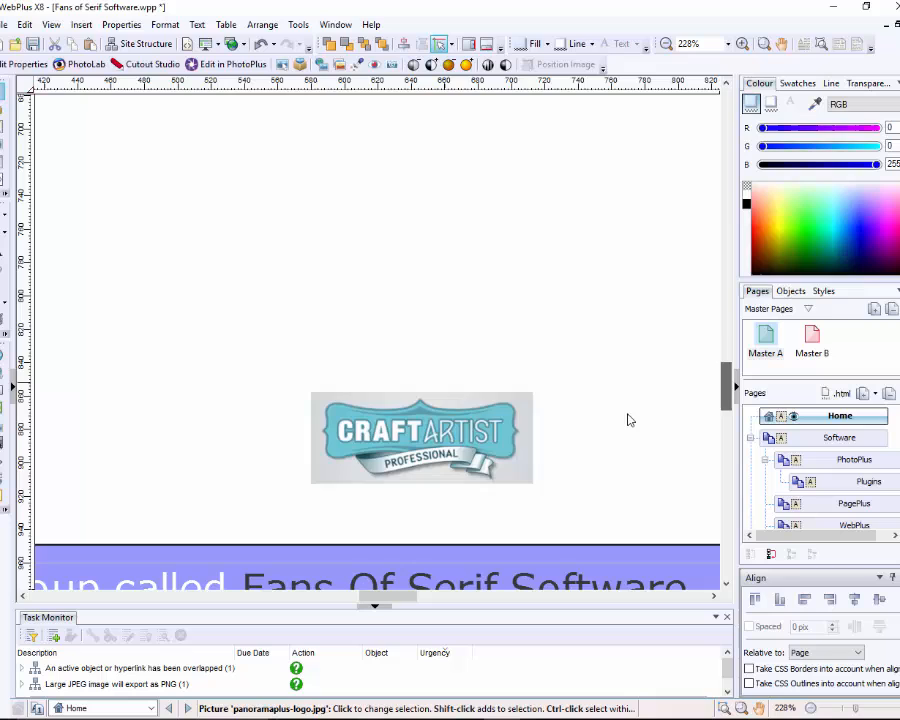
pyautogui.moveTo(430, 440); pyautogui.dragTo(131, 97)
pyautogui.moveTo(727, 364); pyautogui.dragTo(720, 326)
pyautogui.moveTo(394, 598); pyautogui.dragTo(346, 580)
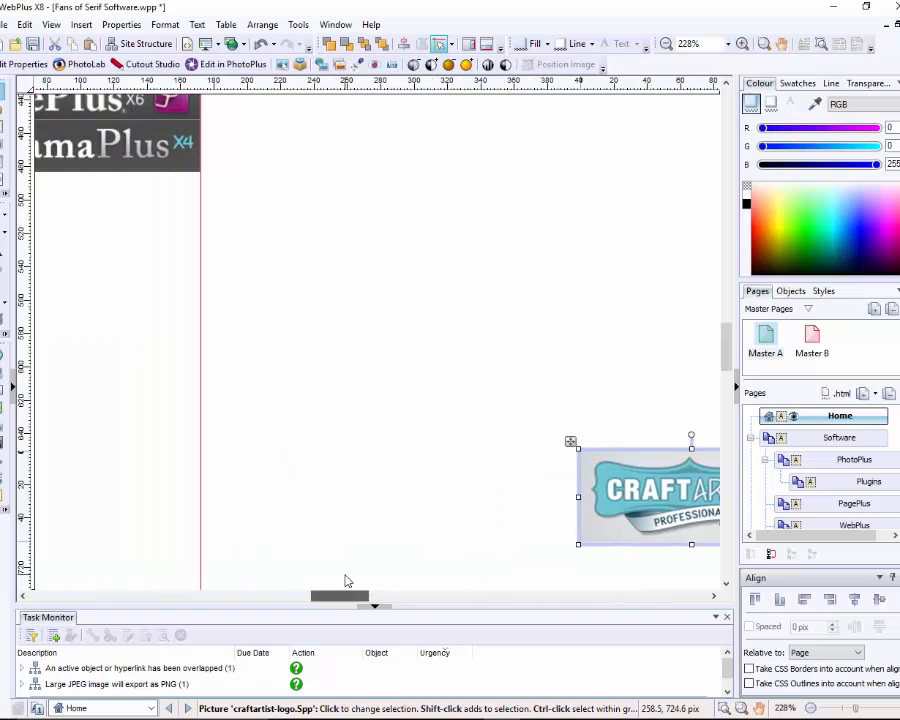
pyautogui.click(578, 546)
pyautogui.moveTo(600, 510); pyautogui.dragTo(82, 254)
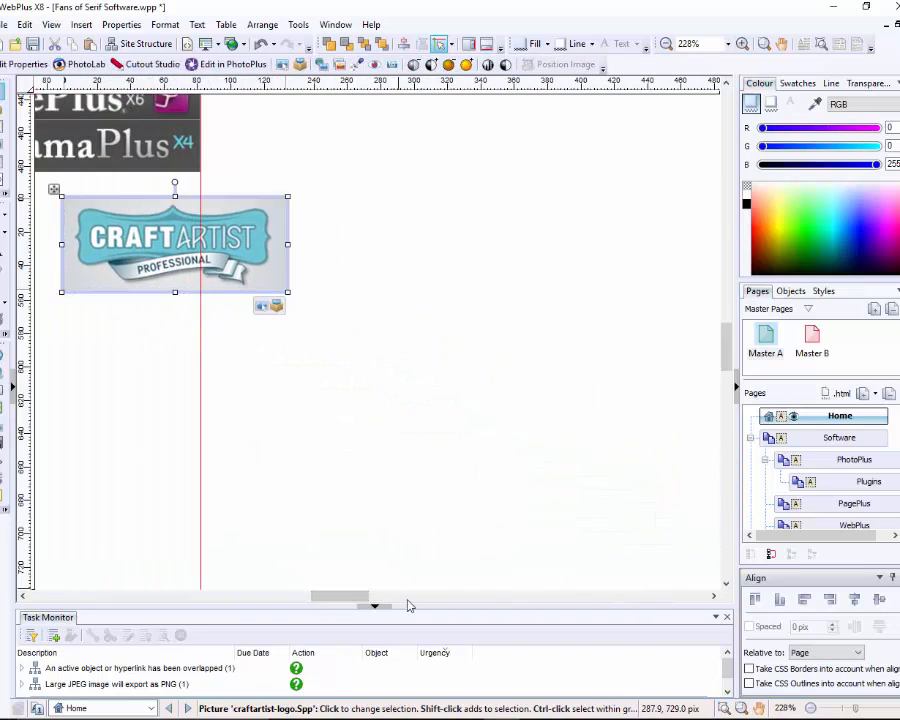
pyautogui.moveTo(344, 600); pyautogui.dragTo(323, 596)
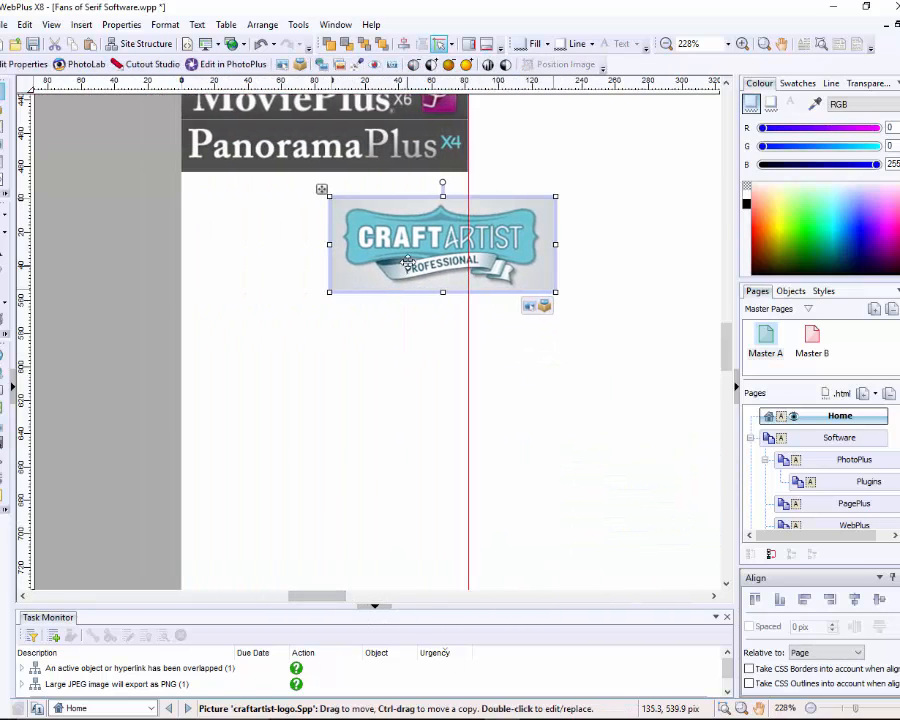
pyautogui.moveTo(388, 262); pyautogui.dragTo(256, 237)
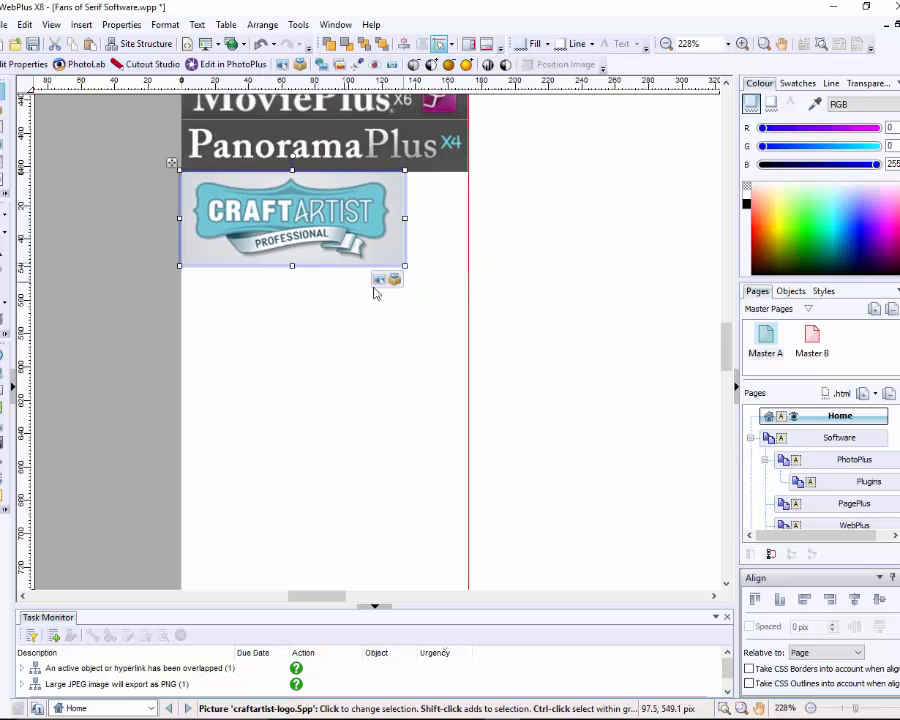
pyautogui.moveTo(403, 265); pyautogui.dragTo(469, 311)
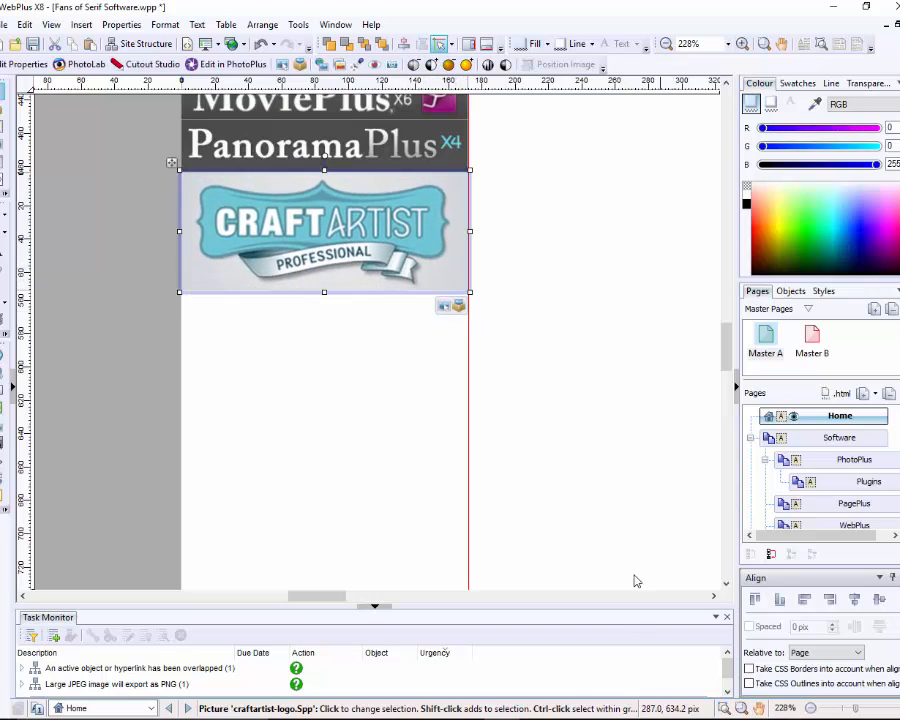
# Deselect the CraftArtist logo and remove the vertical ruler guide along the logo column from the page.
pyautogui.moveTo(860, 713); pyautogui.dragTo(836, 713)
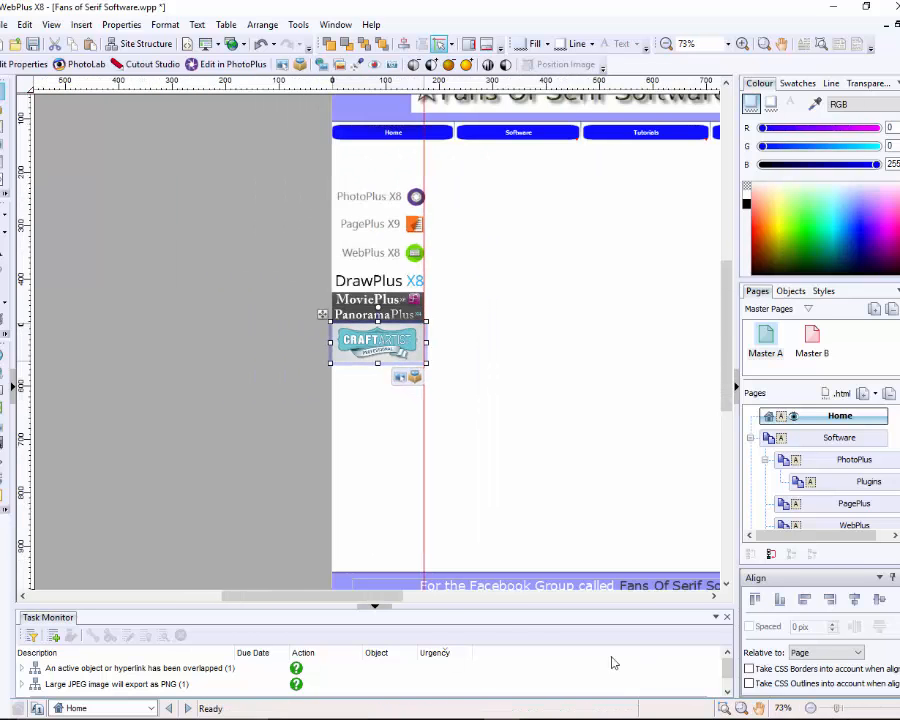
pyautogui.moveTo(390, 598); pyautogui.dragTo(438, 598)
pyautogui.moveTo(726, 320); pyautogui.dragTo(732, 323)
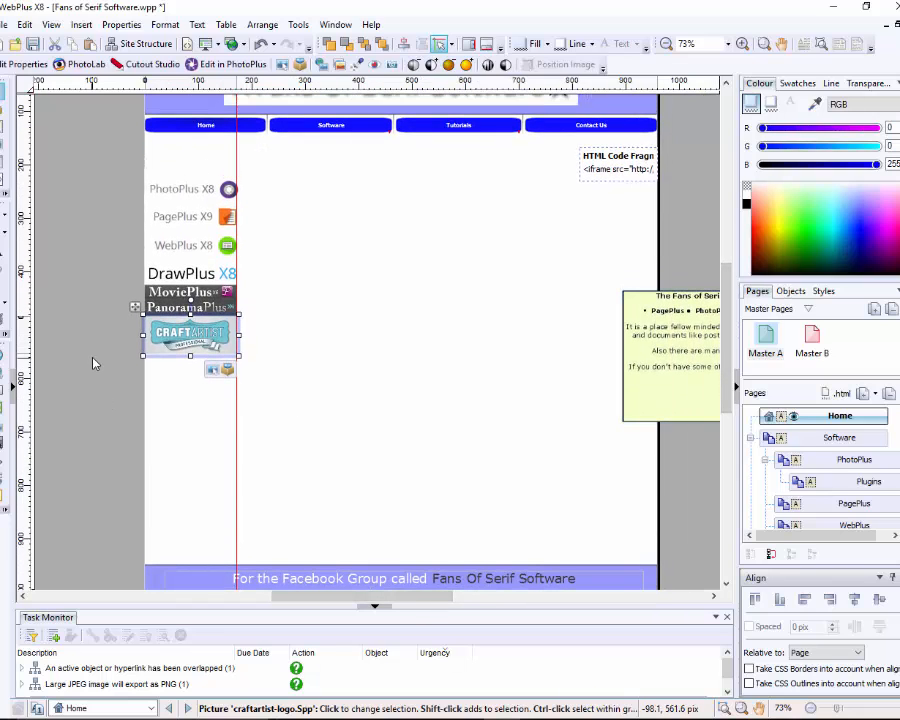
pyautogui.click(110, 335)
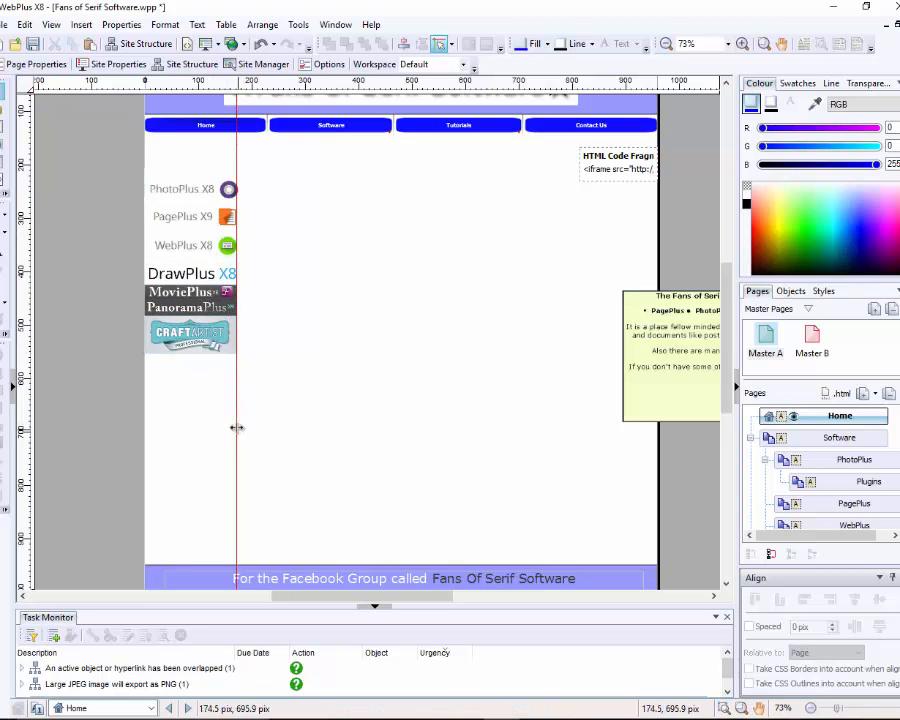
pyautogui.moveTo(236, 427); pyautogui.dragTo(10, 424)
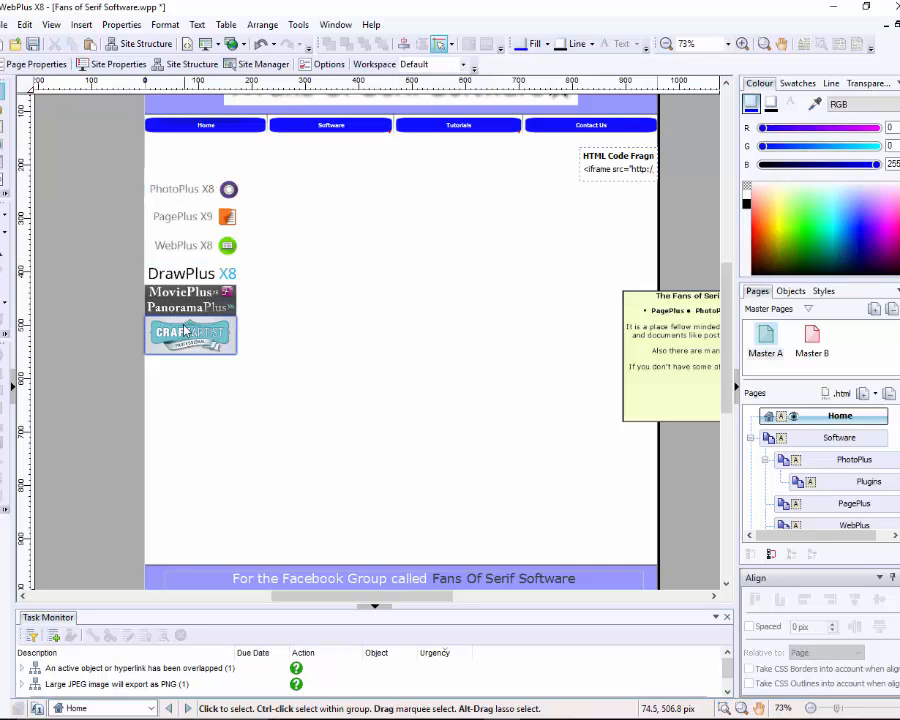
# Hyperlink the PhotoPlus logo to the site page PhotoPlus under Software.
pyautogui.click(185, 196)
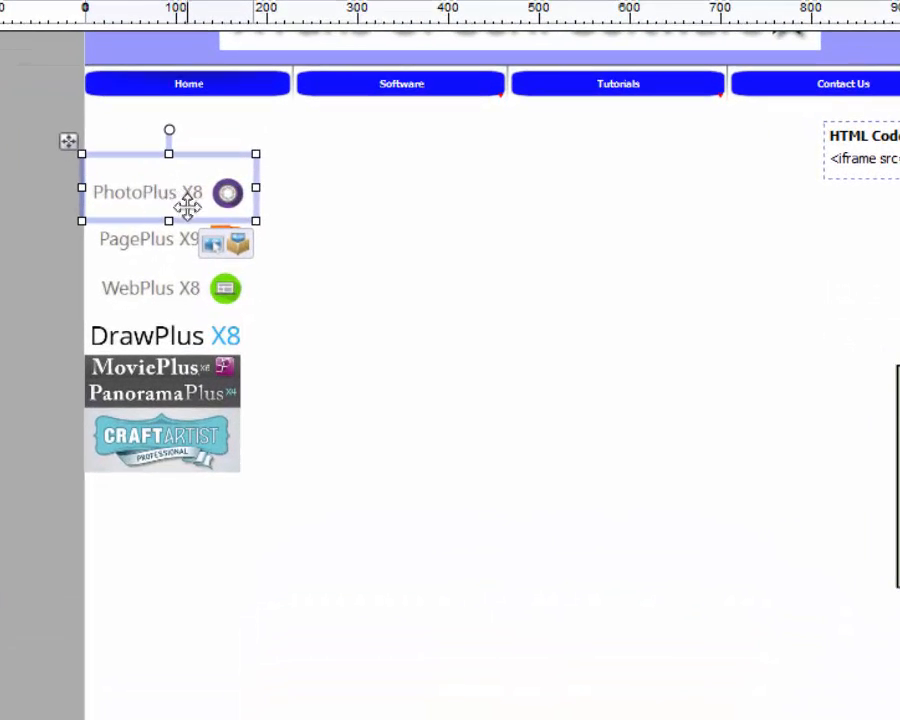
pyautogui.rightClick(189, 198)
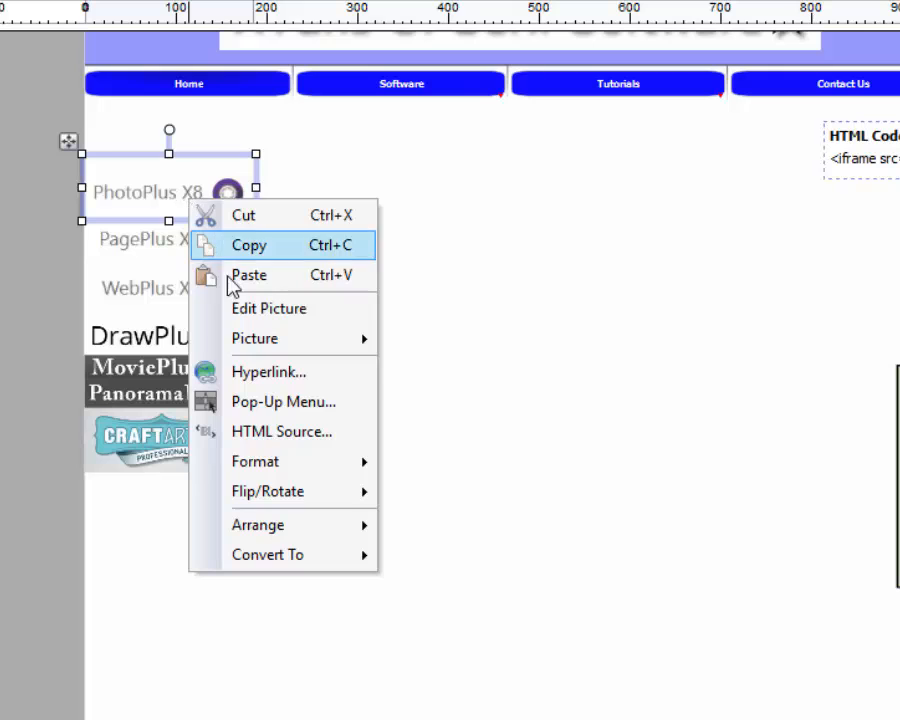
pyautogui.click(278, 376)
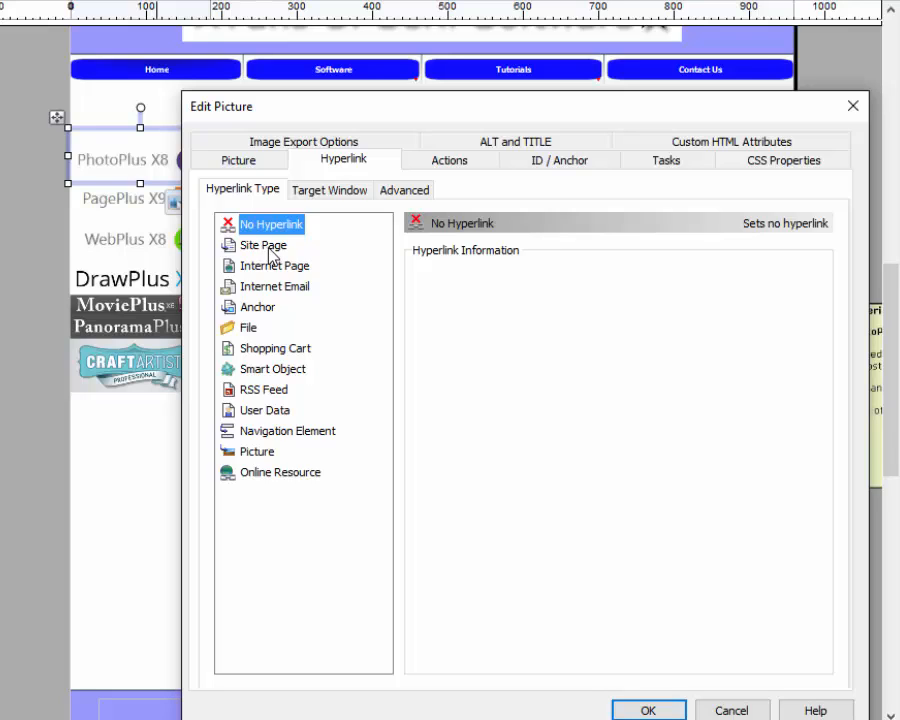
pyautogui.click(264, 245)
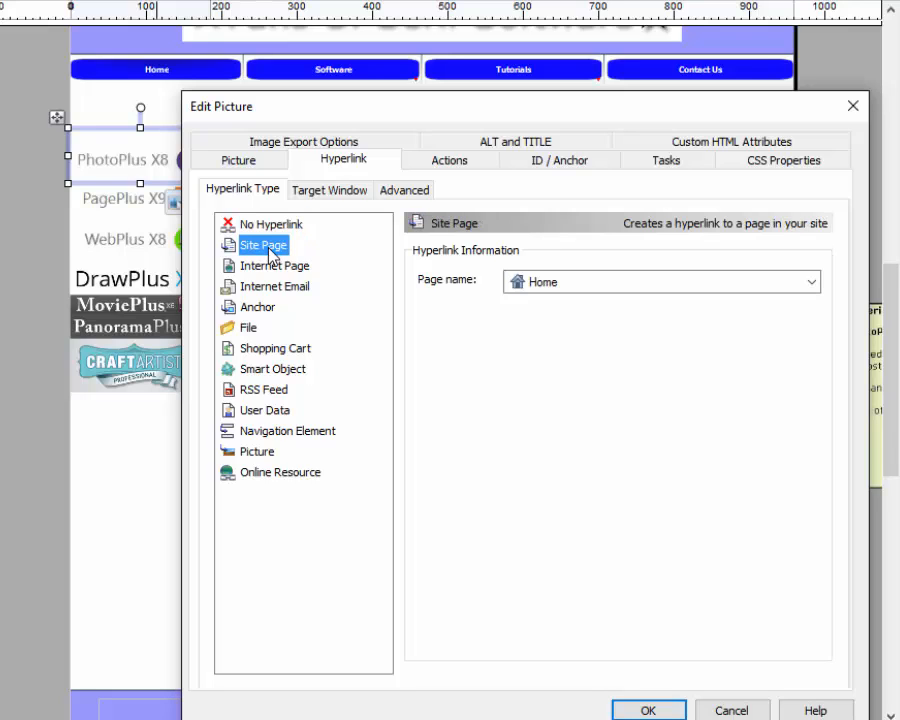
pyautogui.click(815, 285)
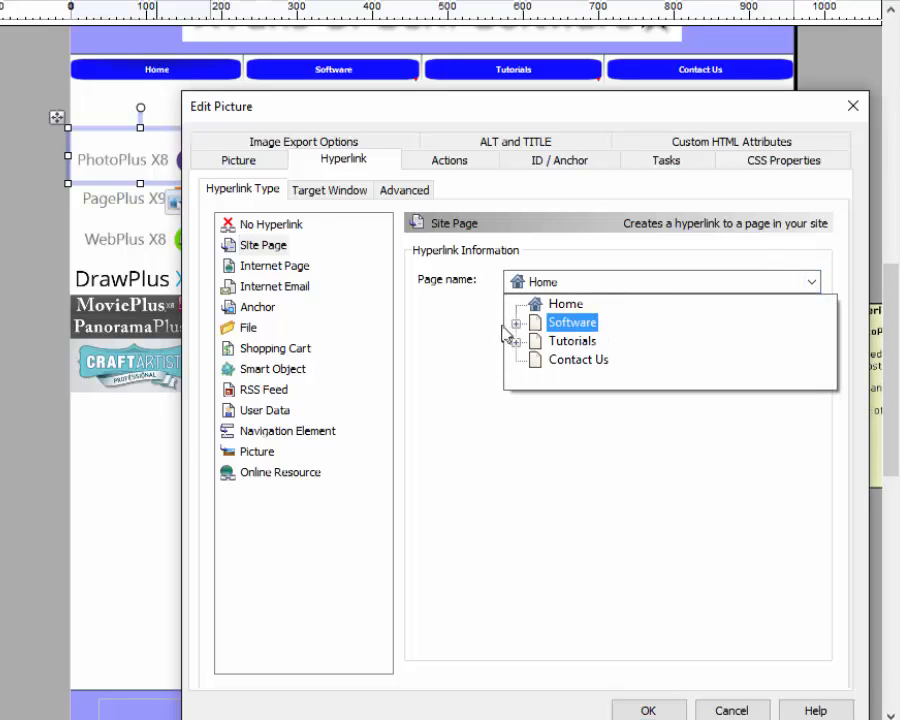
pyautogui.click(515, 324)
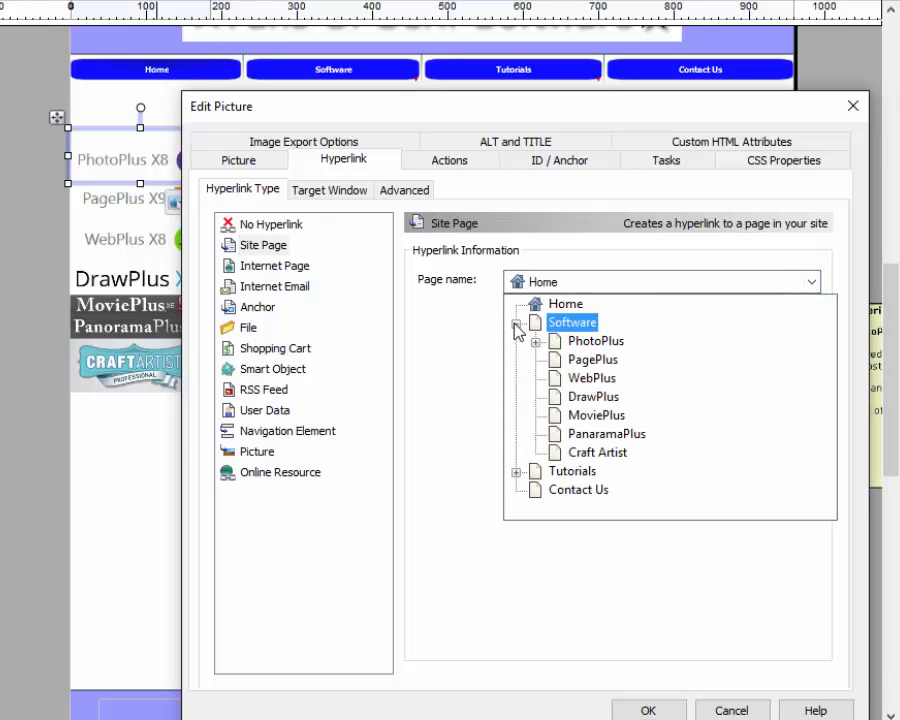
pyautogui.click(600, 342)
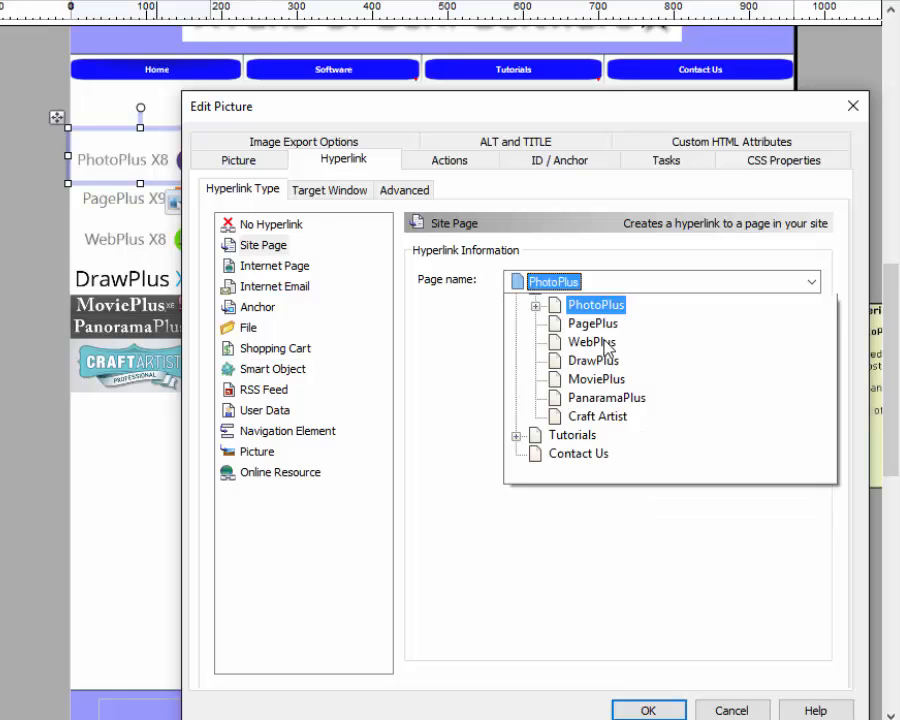
pyautogui.click(649, 710)
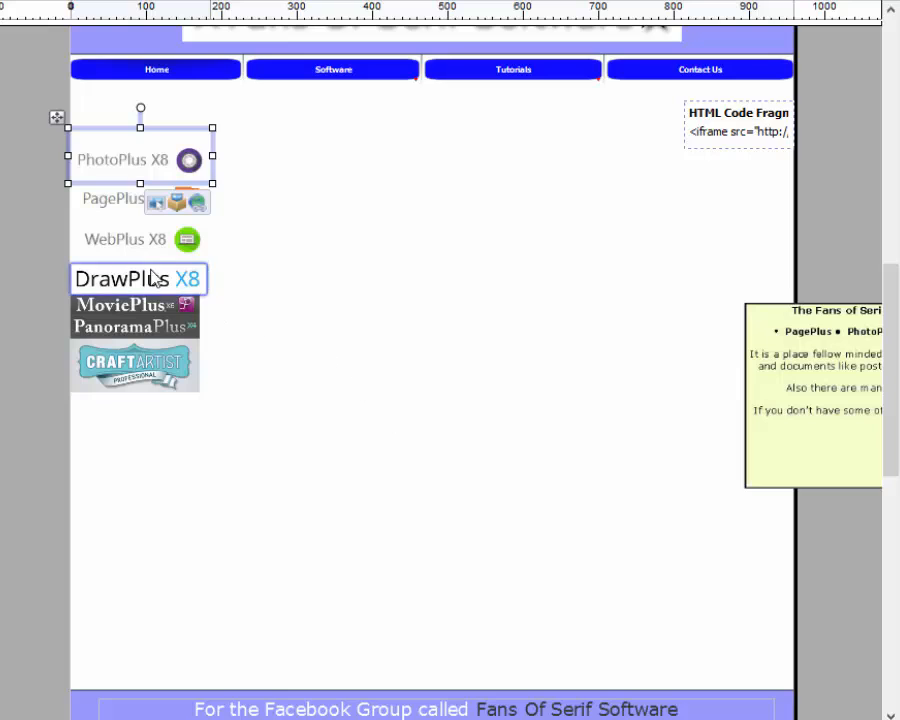
# Hyperlink the PagePlus X9 logo to the site page PagePlus under Software.
pyautogui.click(110, 207)
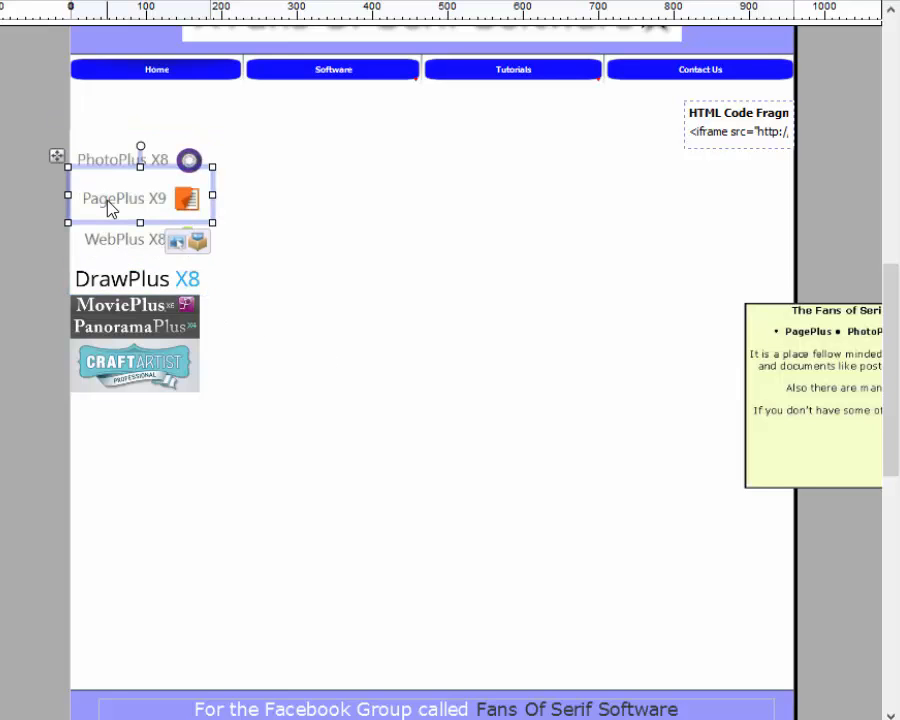
pyautogui.rightClick(110, 207)
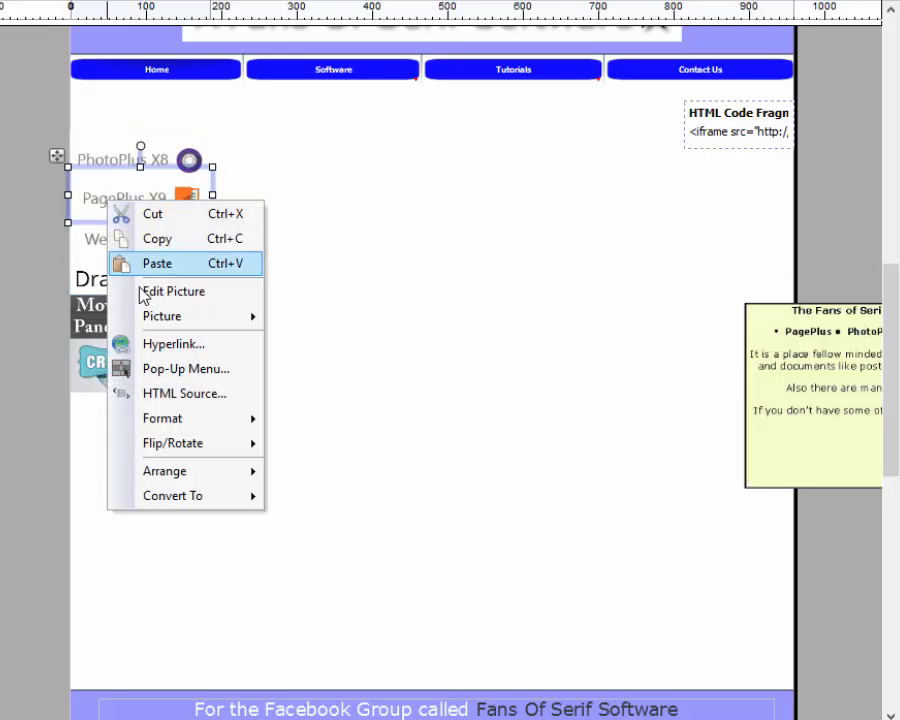
pyautogui.click(178, 344)
pyautogui.click(262, 246)
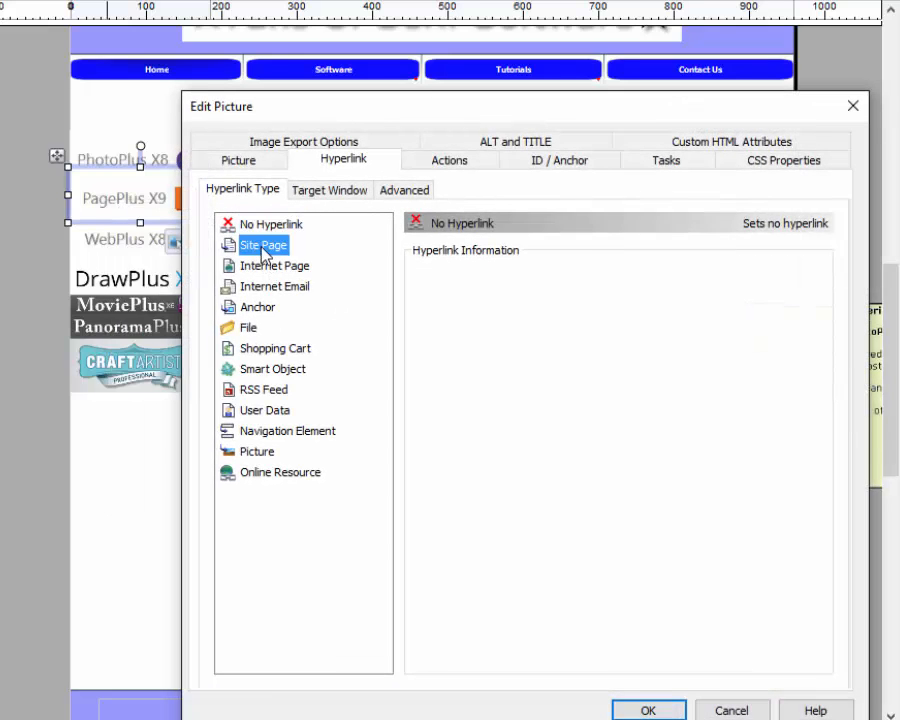
pyautogui.click(812, 283)
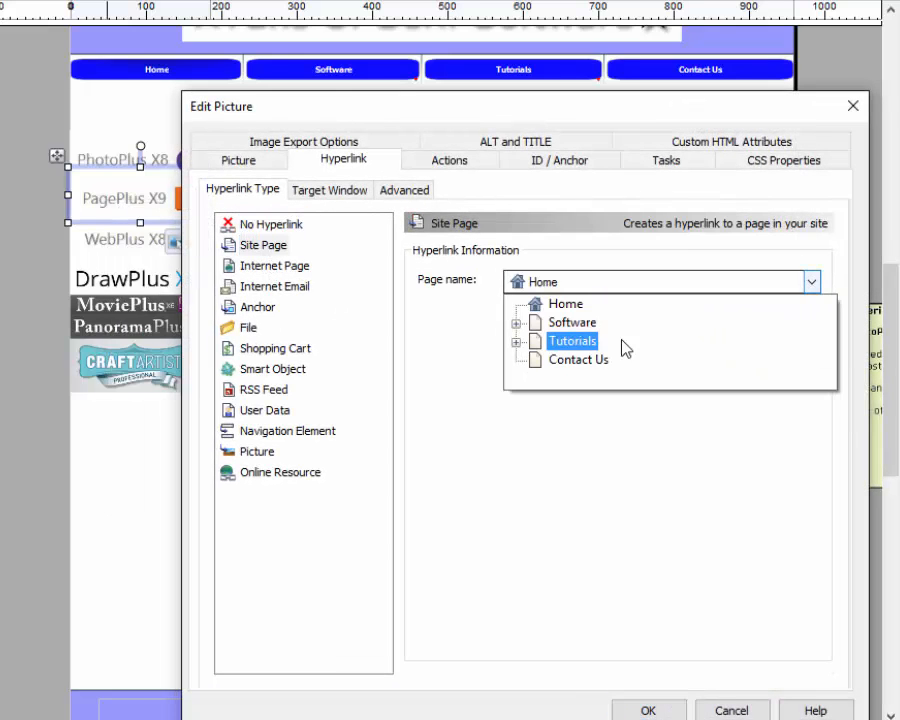
pyautogui.click(516, 323)
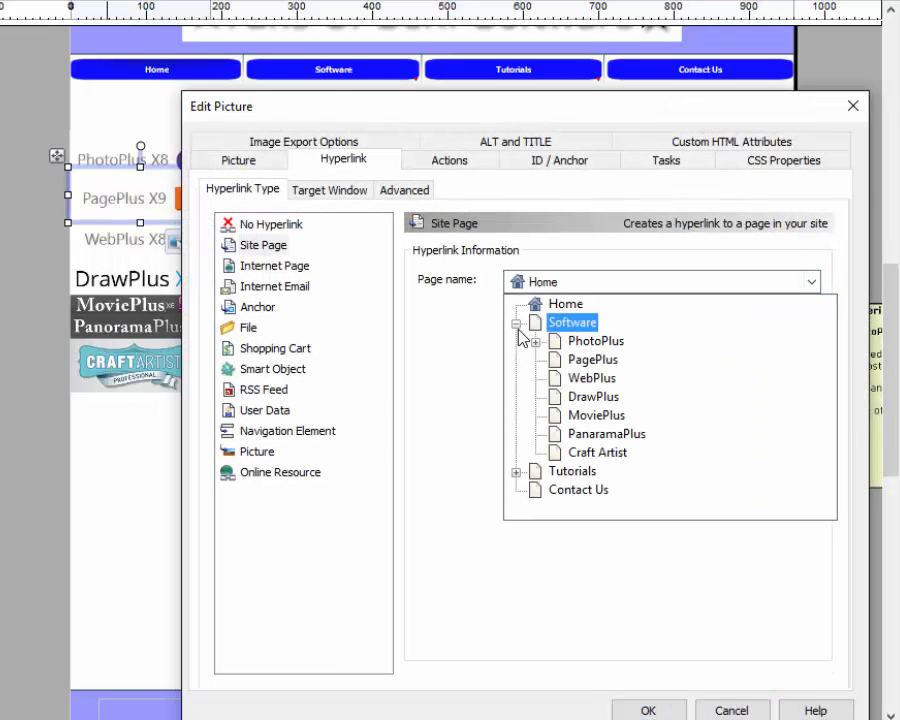
pyautogui.click(590, 360)
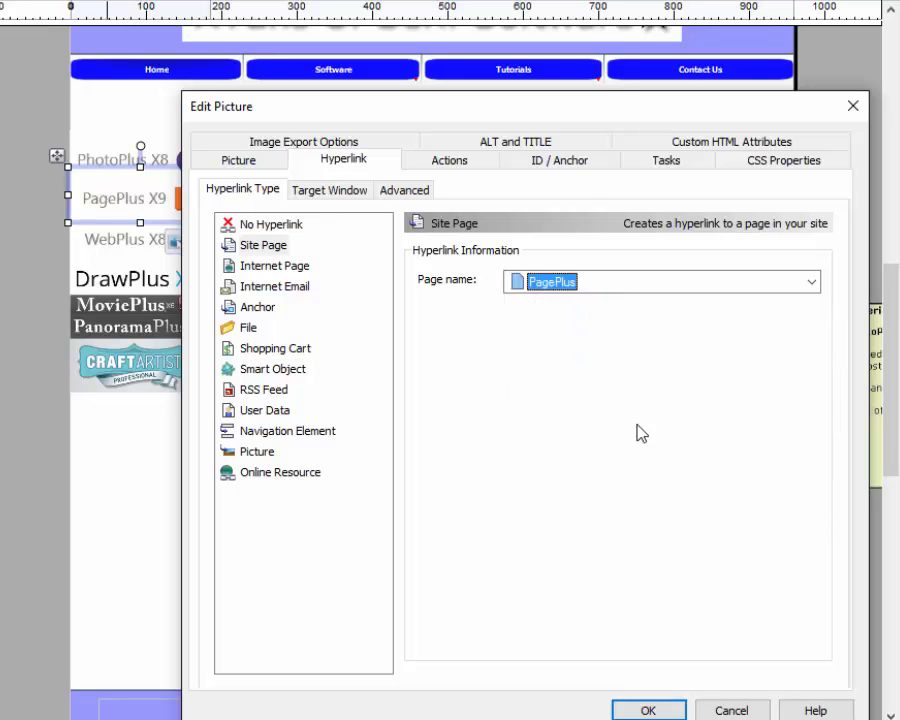
pyautogui.click(668, 711)
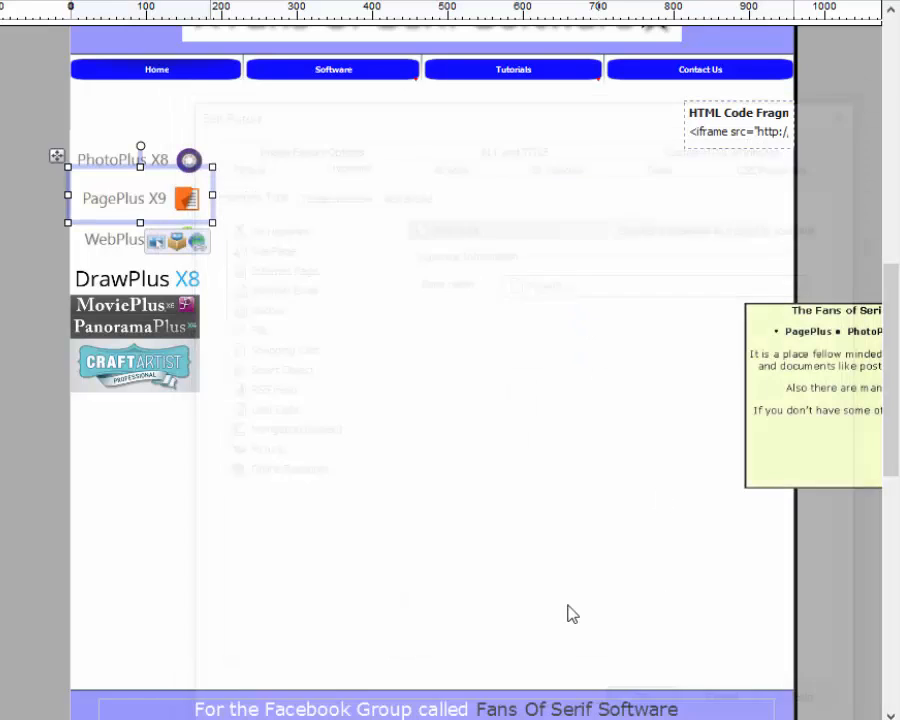
# Hyperlink the WebPlus X8 logo to the site page WebPlus under Software.
pyautogui.click(121, 245)
pyautogui.rightClick(120, 242)
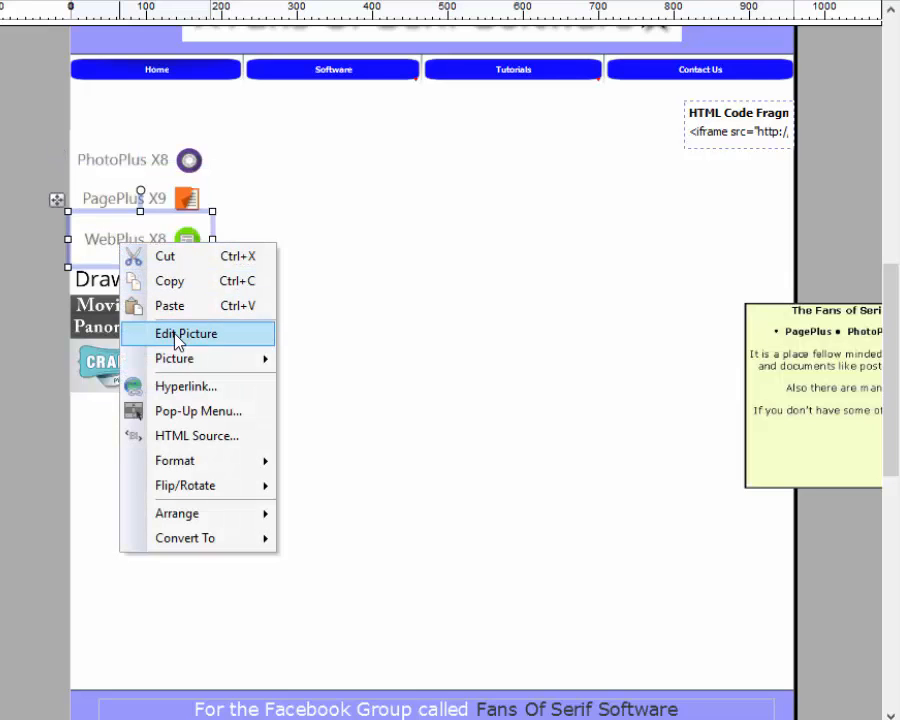
pyautogui.click(190, 387)
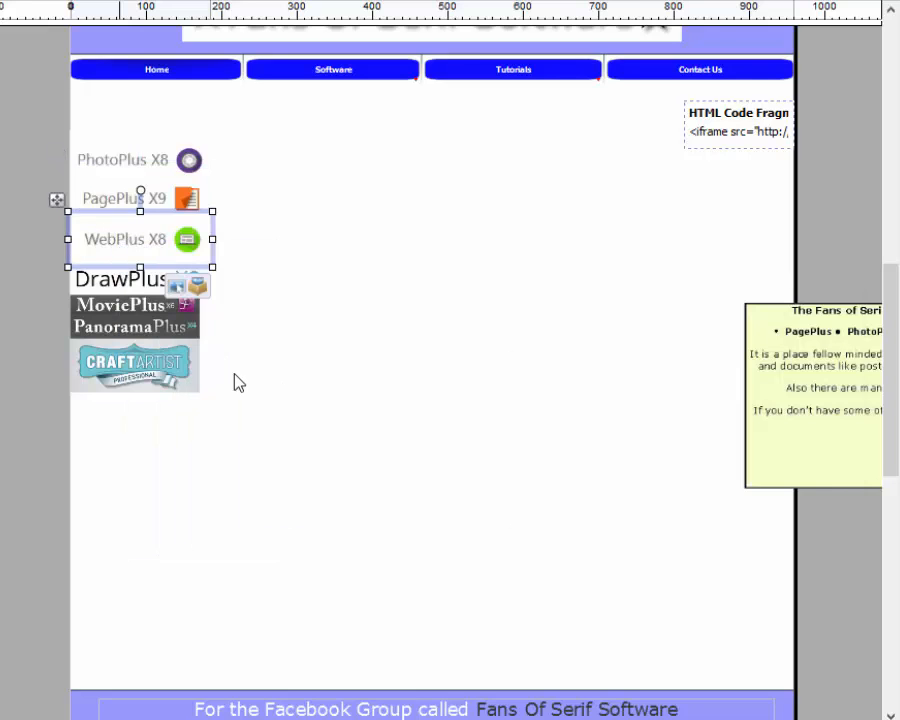
pyautogui.click(268, 246)
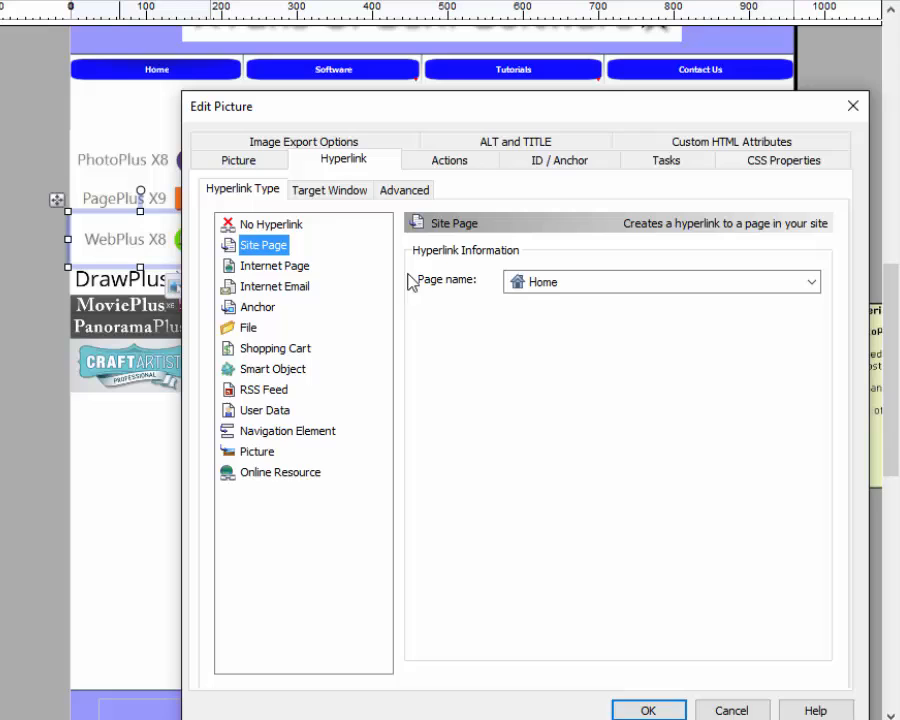
pyautogui.click(812, 282)
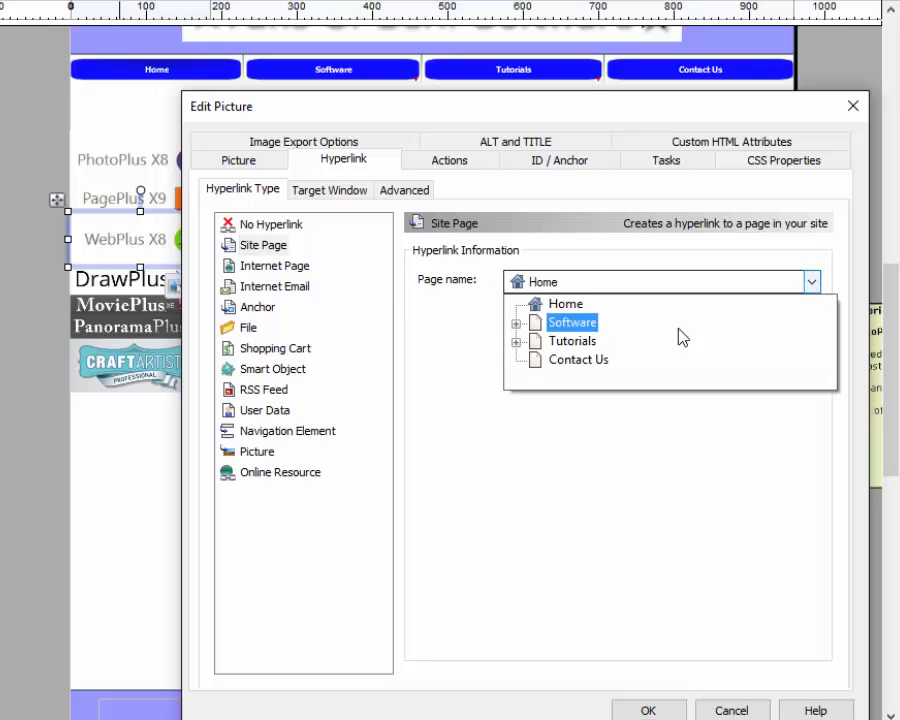
pyautogui.click(518, 322)
pyautogui.click(597, 376)
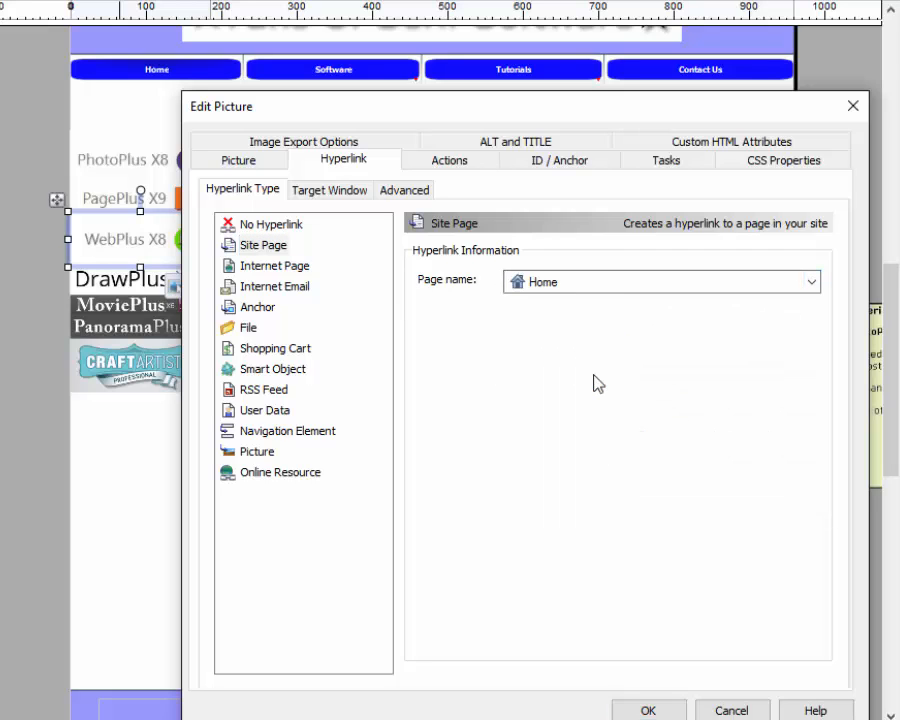
pyautogui.click(678, 708)
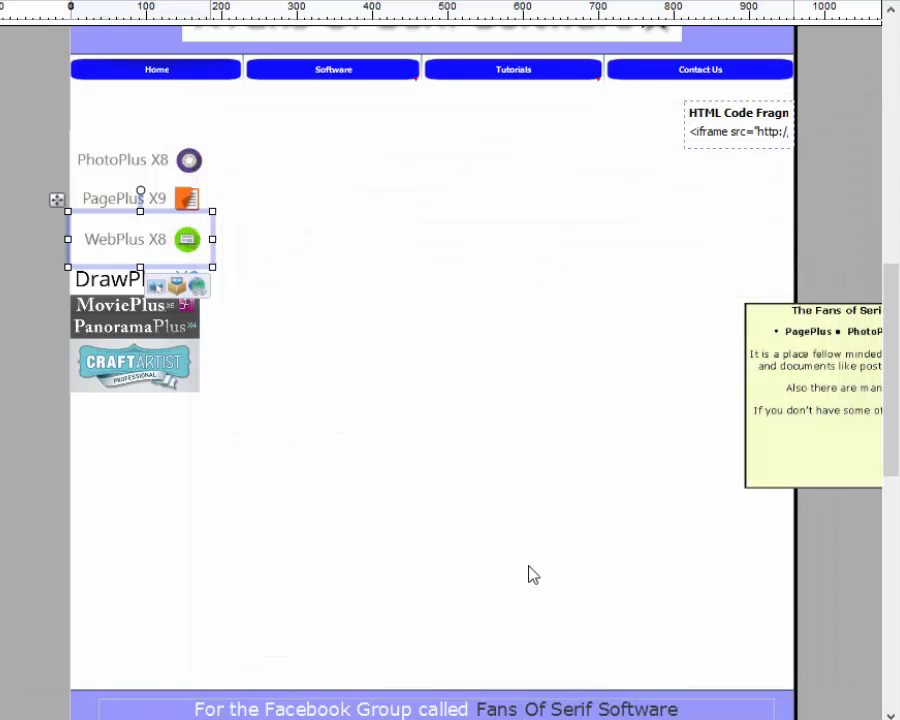
# Hyperlink the DrawPlus X8 logo to the site page DrawPlus under Software.
pyautogui.click(119, 285)
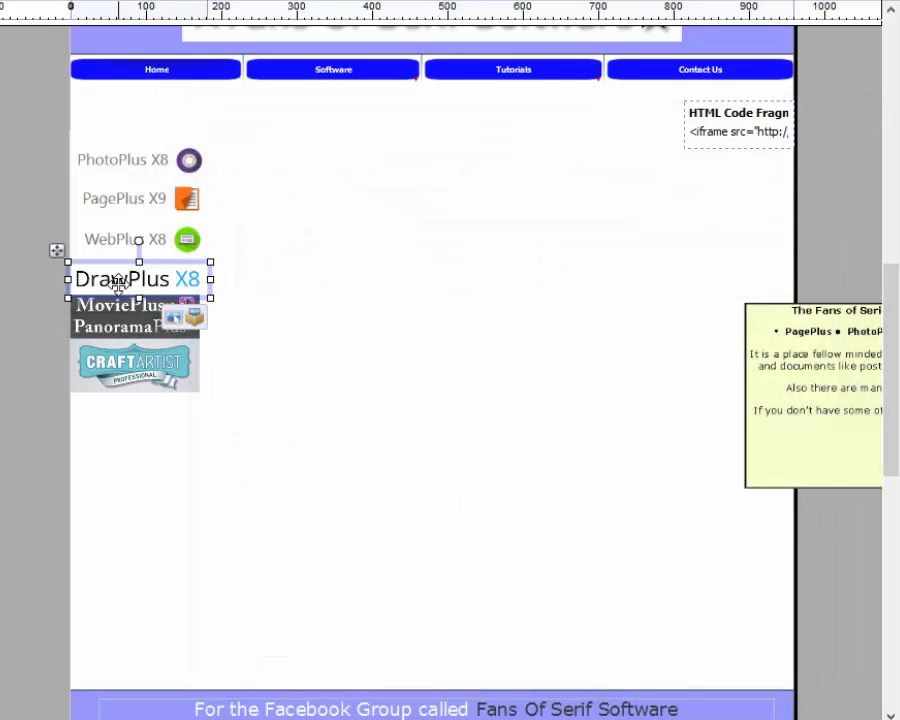
pyautogui.rightClick(119, 283)
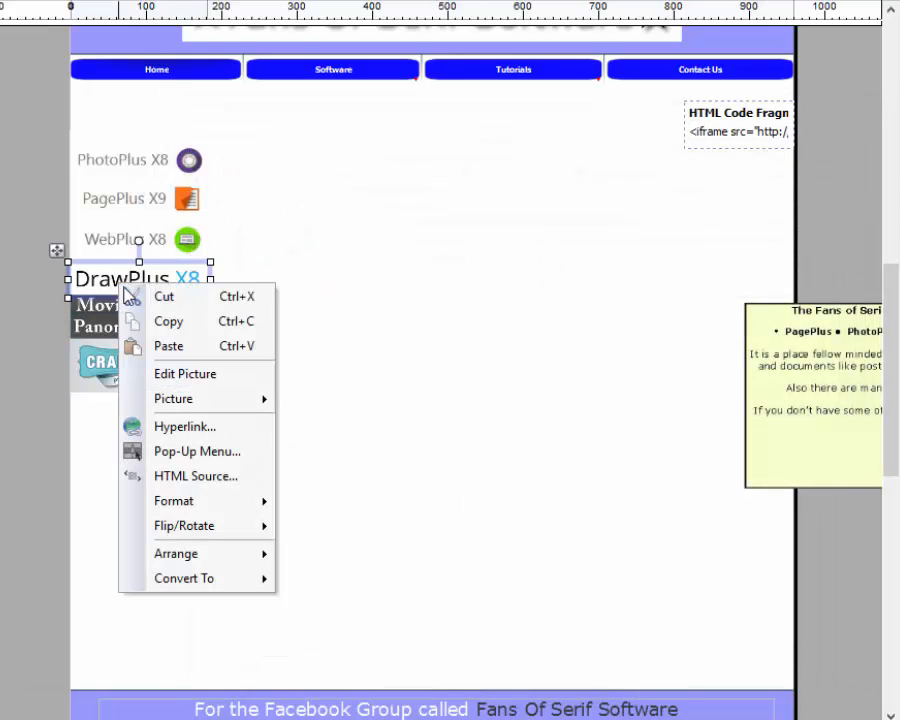
pyautogui.click(205, 432)
pyautogui.click(275, 246)
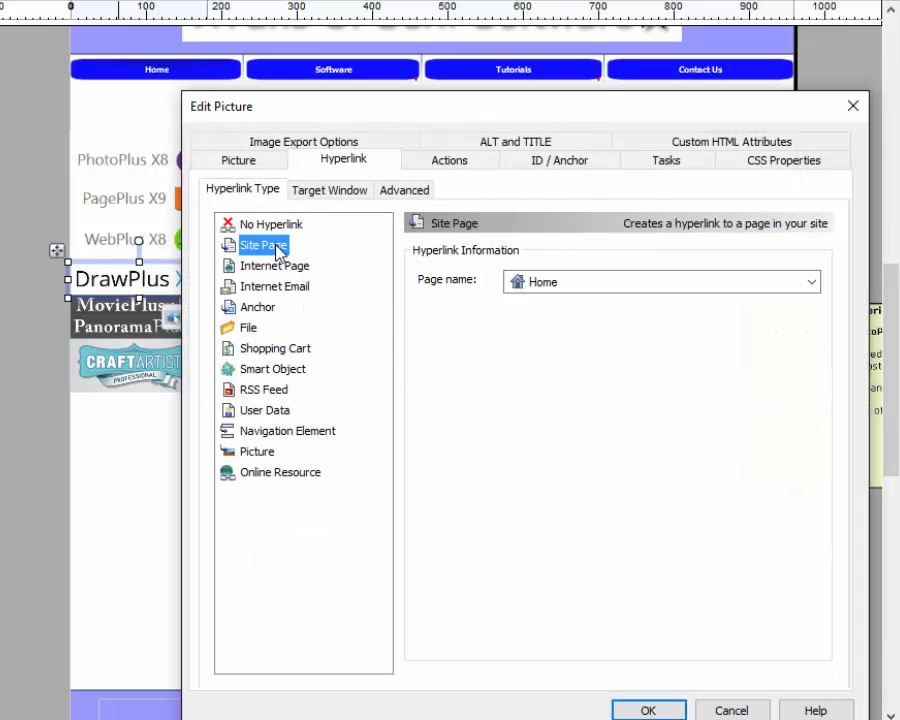
pyautogui.click(813, 283)
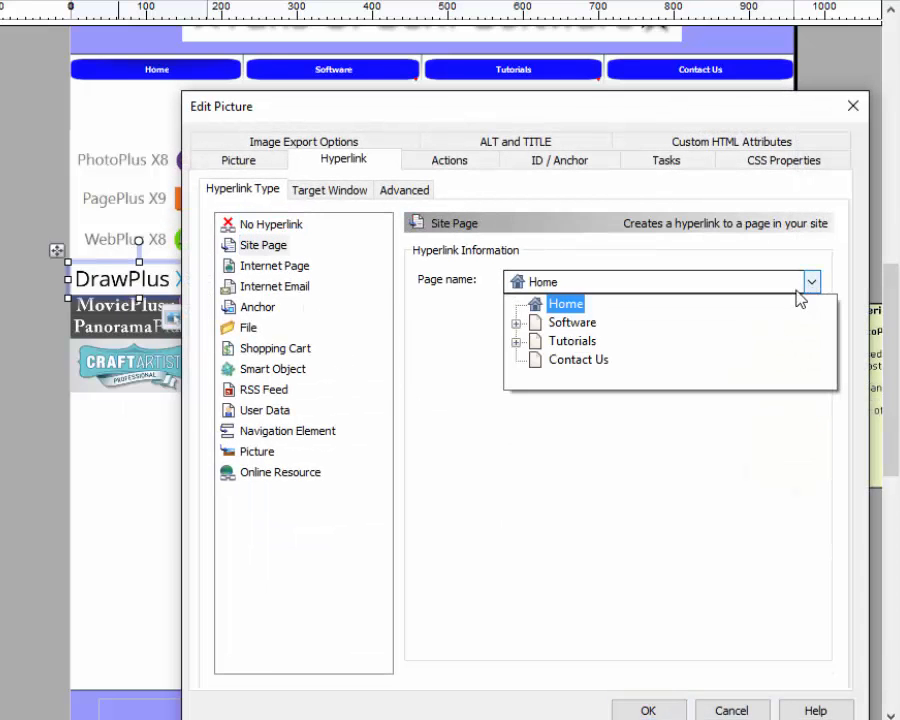
pyautogui.click(516, 324)
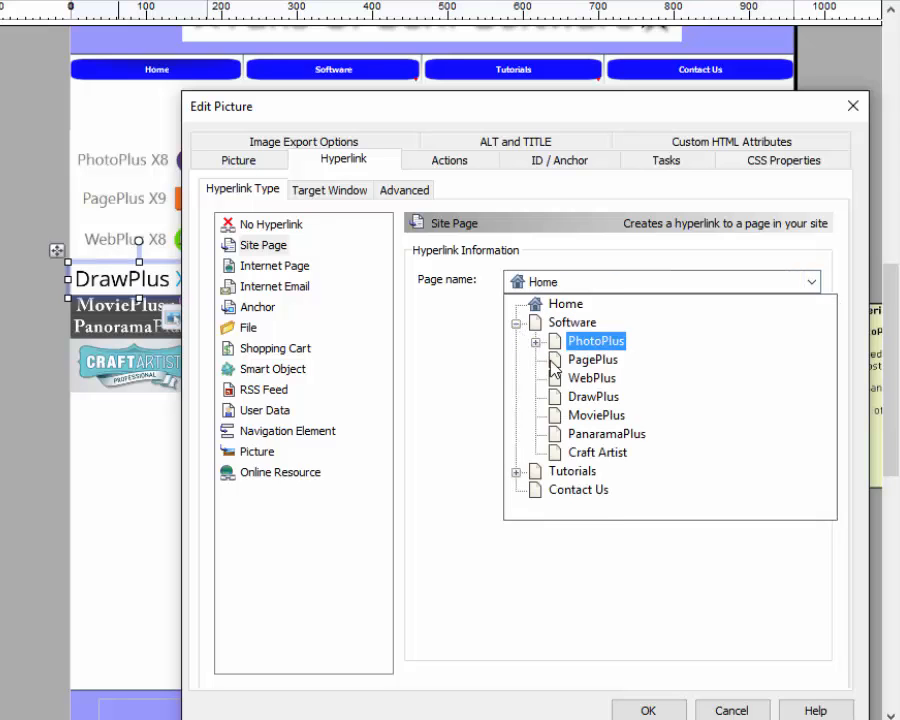
pyautogui.click(592, 397)
pyautogui.click(650, 710)
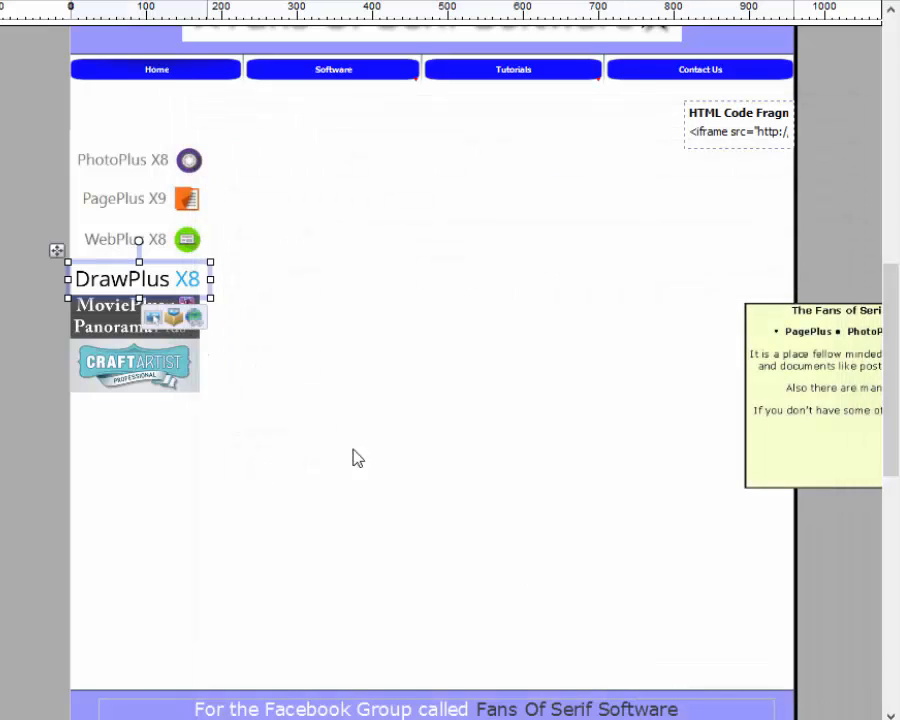
# Hyperlink the MoviePlus logo to the site page MoviePlus under Software.
pyautogui.click(127, 313)
pyautogui.rightClick(127, 313)
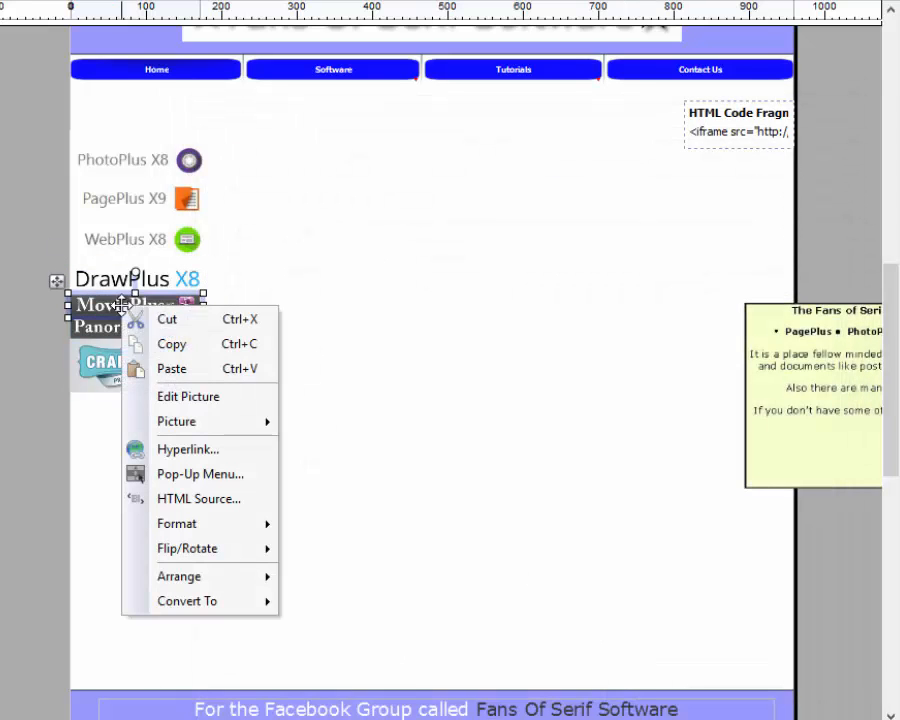
pyautogui.click(195, 452)
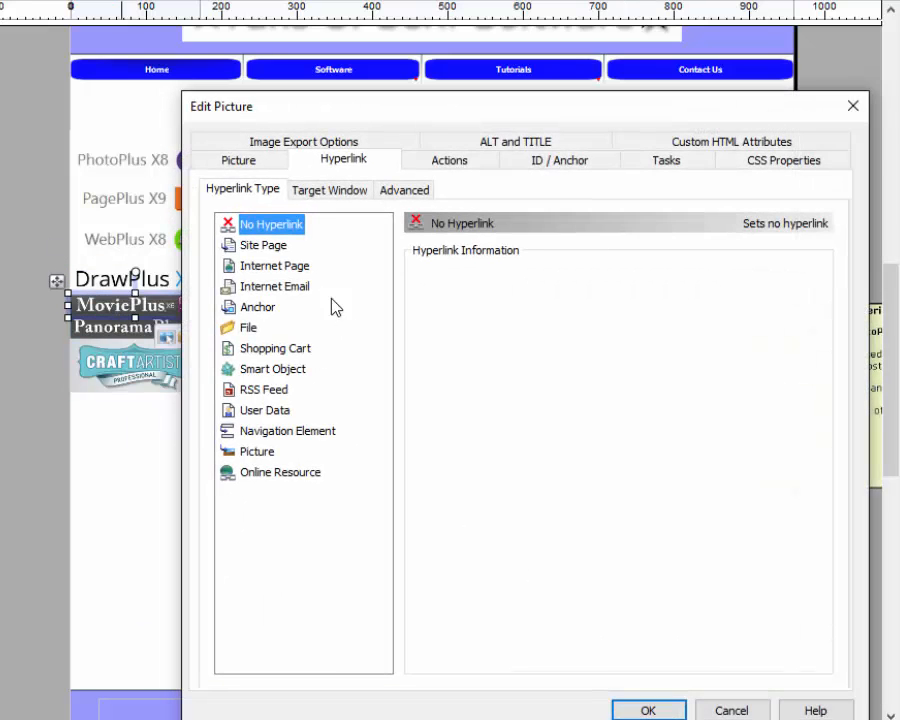
pyautogui.click(262, 248)
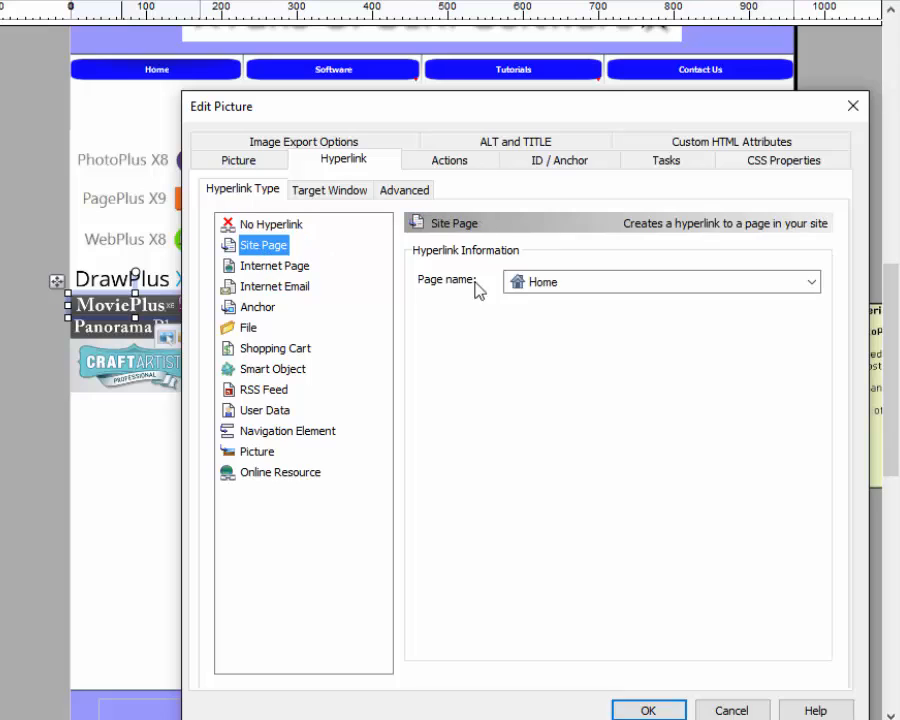
pyautogui.click(811, 282)
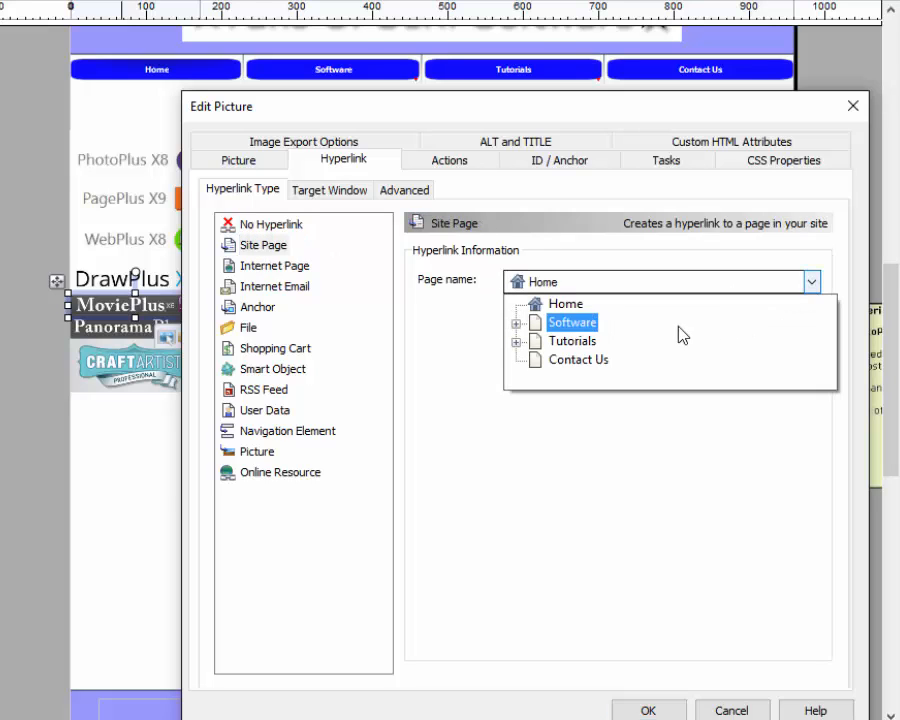
pyautogui.click(518, 323)
pyautogui.click(594, 416)
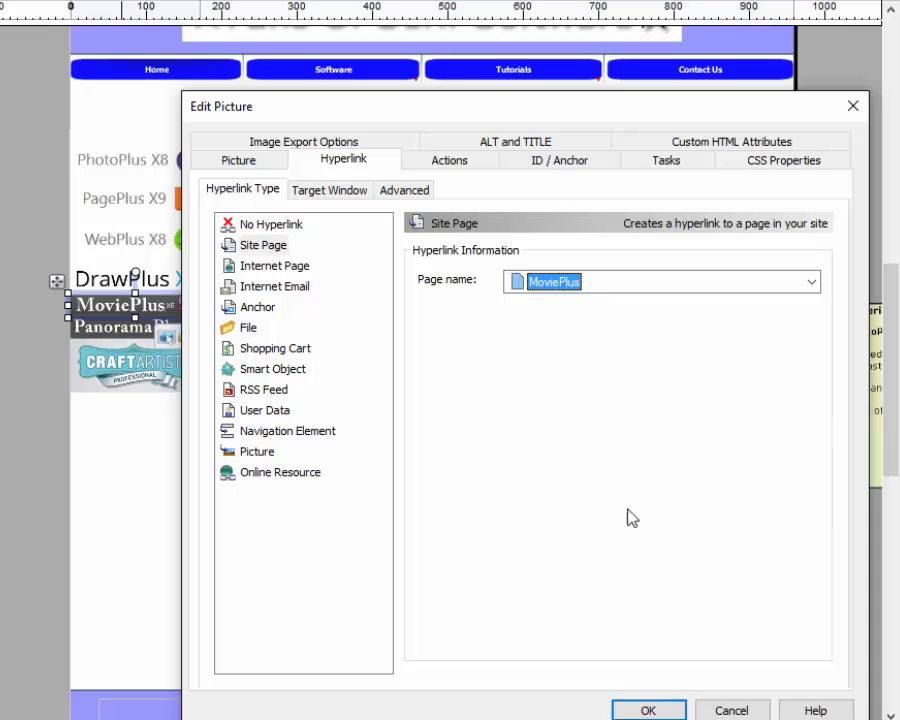
pyautogui.click(648, 709)
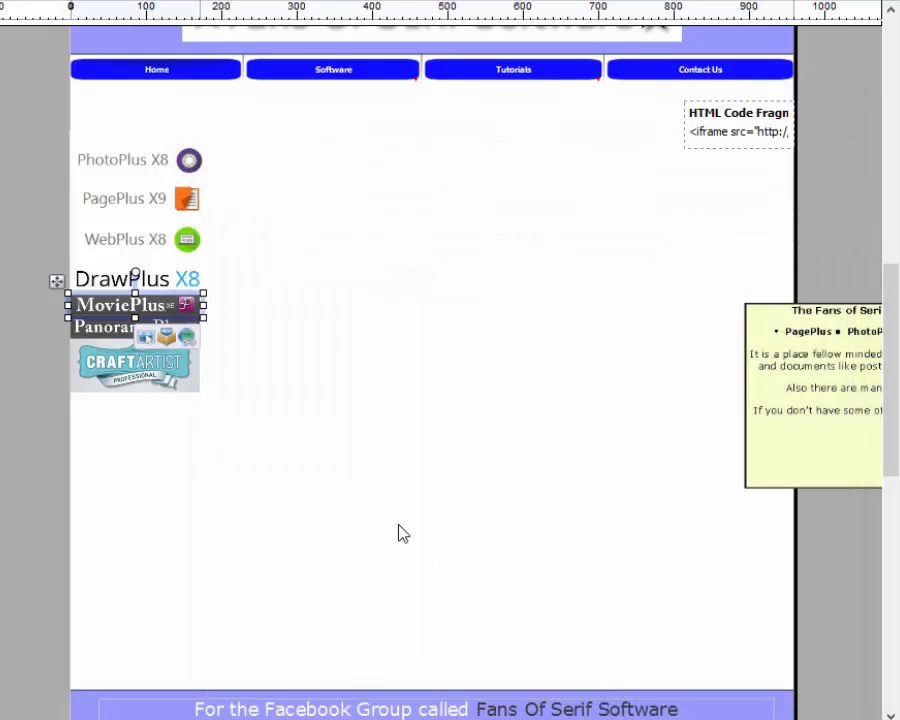
# Hyperlink the PanoramaPlus logo to the site page PanaramaPlus under Software.
pyautogui.click(116, 334)
pyautogui.rightClick(114, 327)
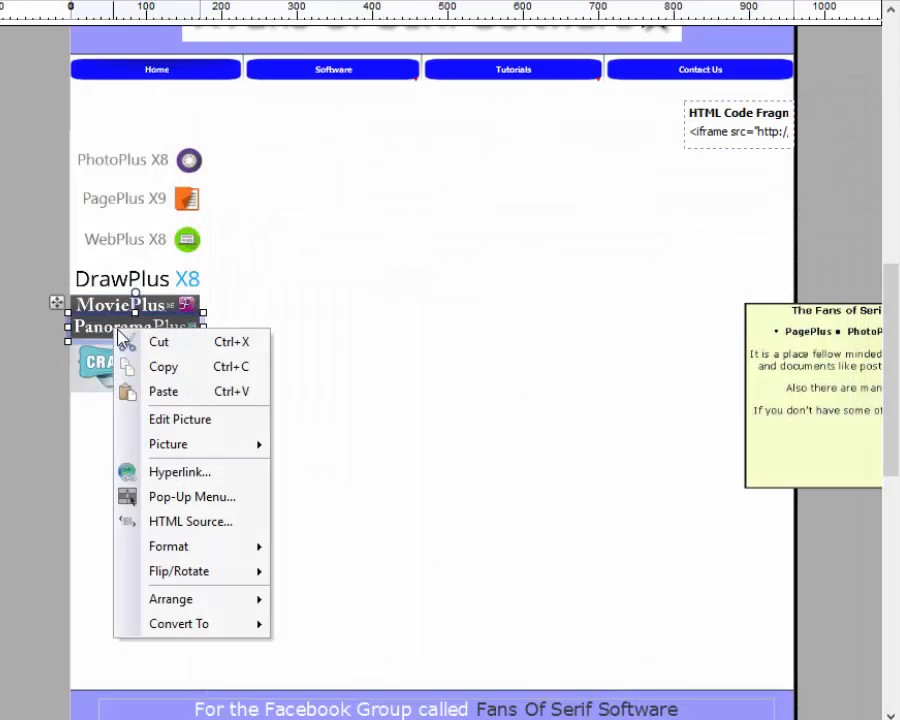
pyautogui.click(175, 483)
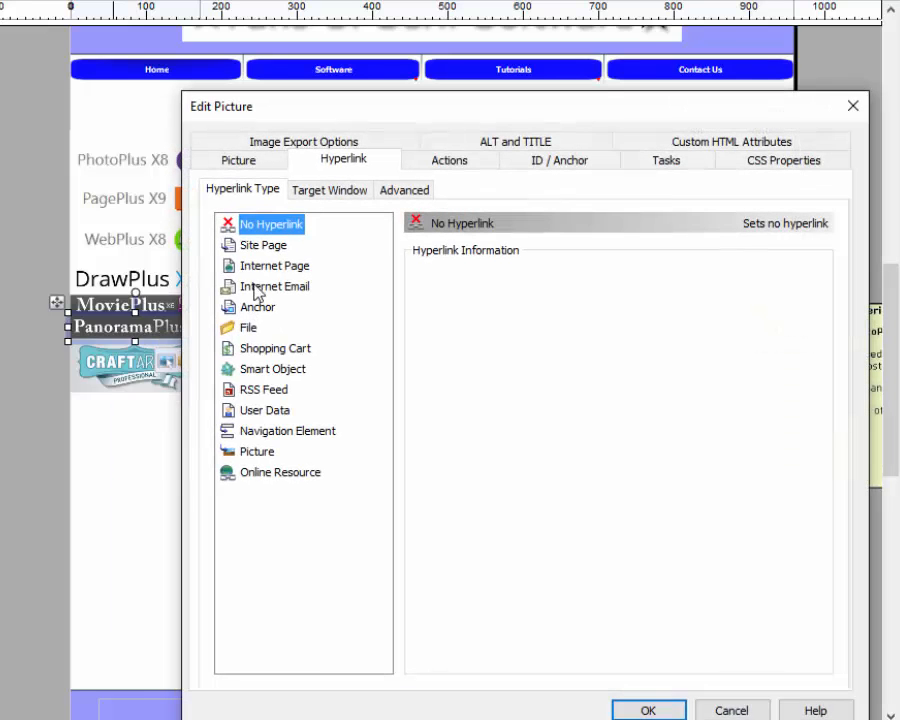
pyautogui.click(255, 246)
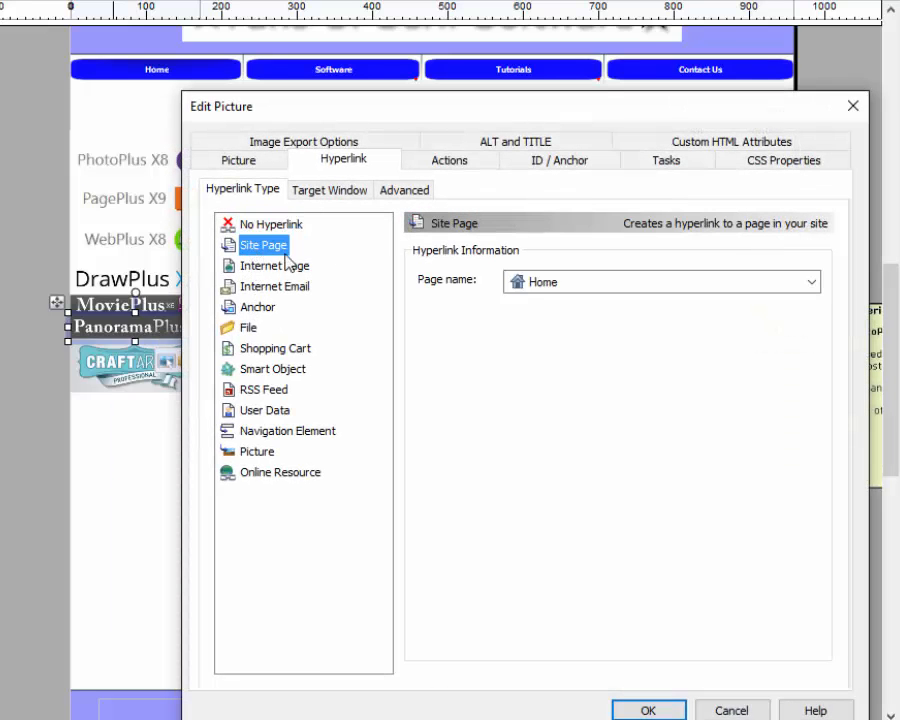
pyautogui.click(811, 282)
pyautogui.click(516, 324)
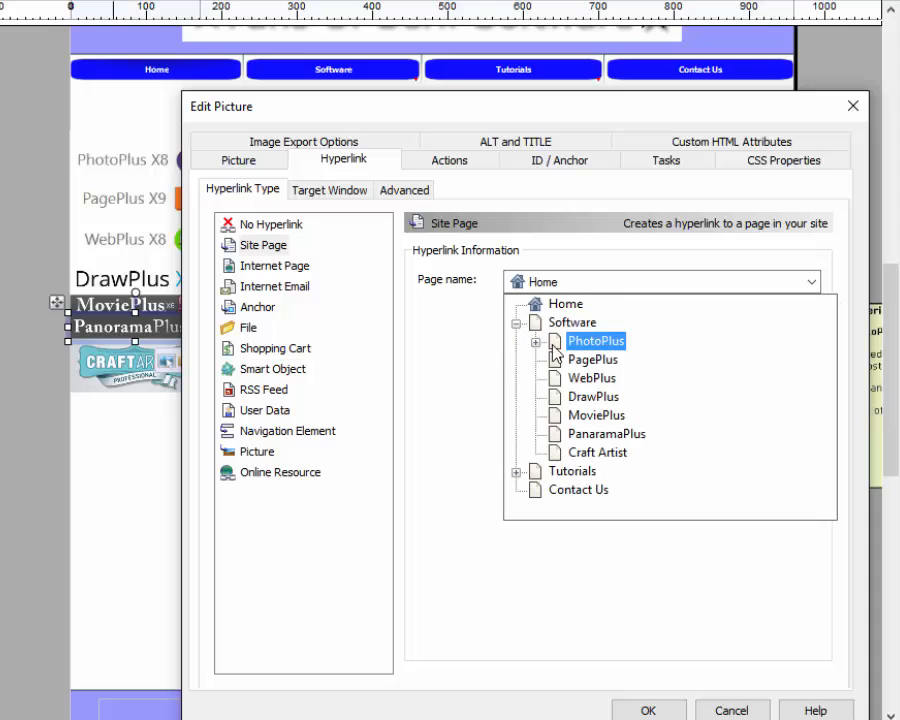
pyautogui.click(604, 434)
pyautogui.click(648, 709)
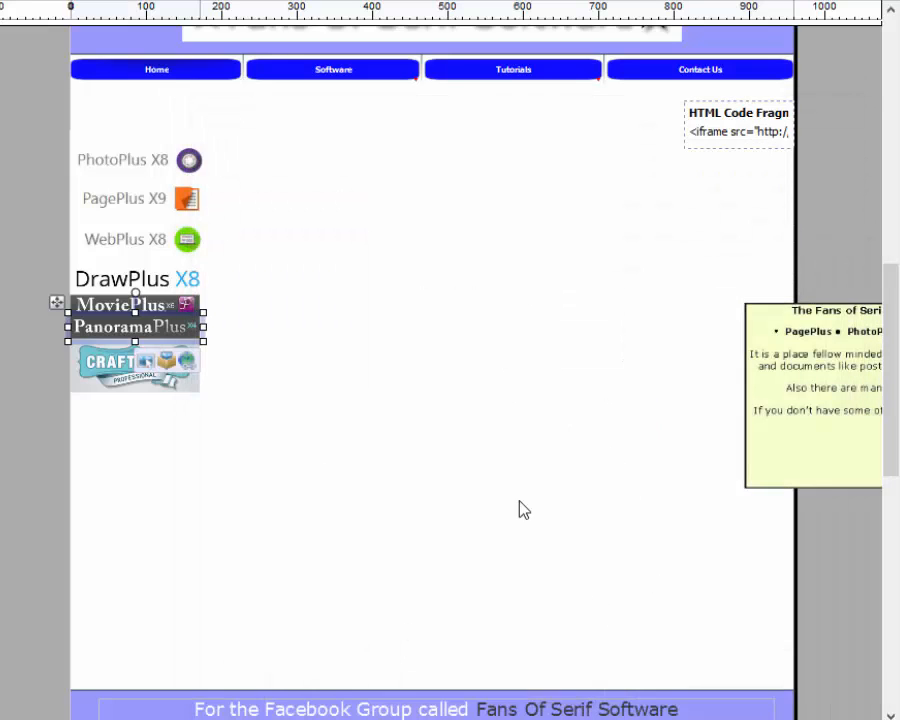
# Hyperlink the CraftArtist logo to the site page Craft Artist under Software.
pyautogui.click(142, 370)
pyautogui.rightClick(147, 374)
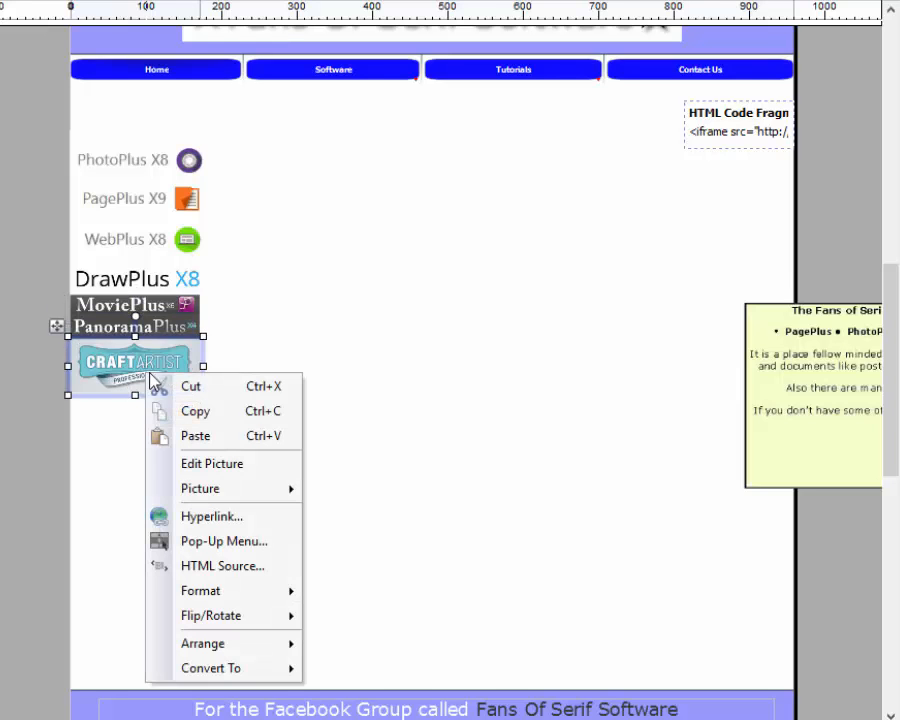
pyautogui.click(246, 519)
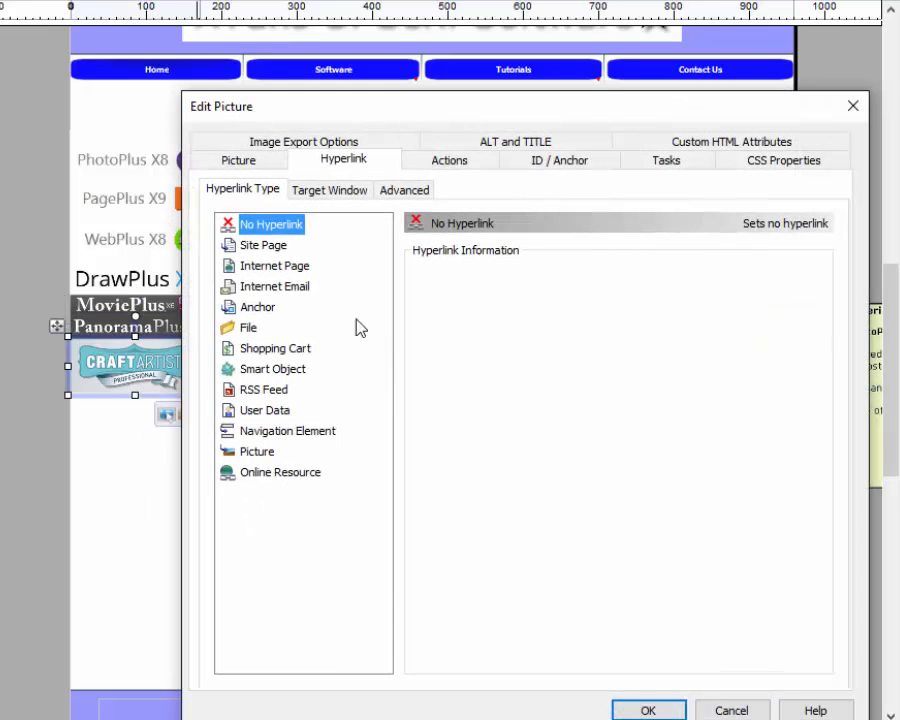
pyautogui.click(258, 246)
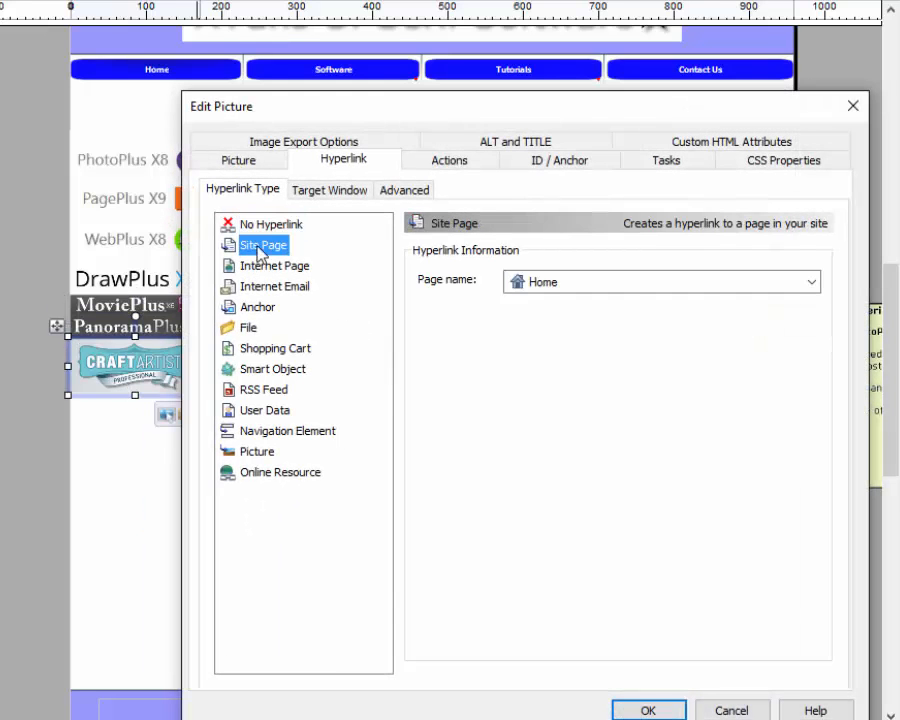
pyautogui.click(814, 285)
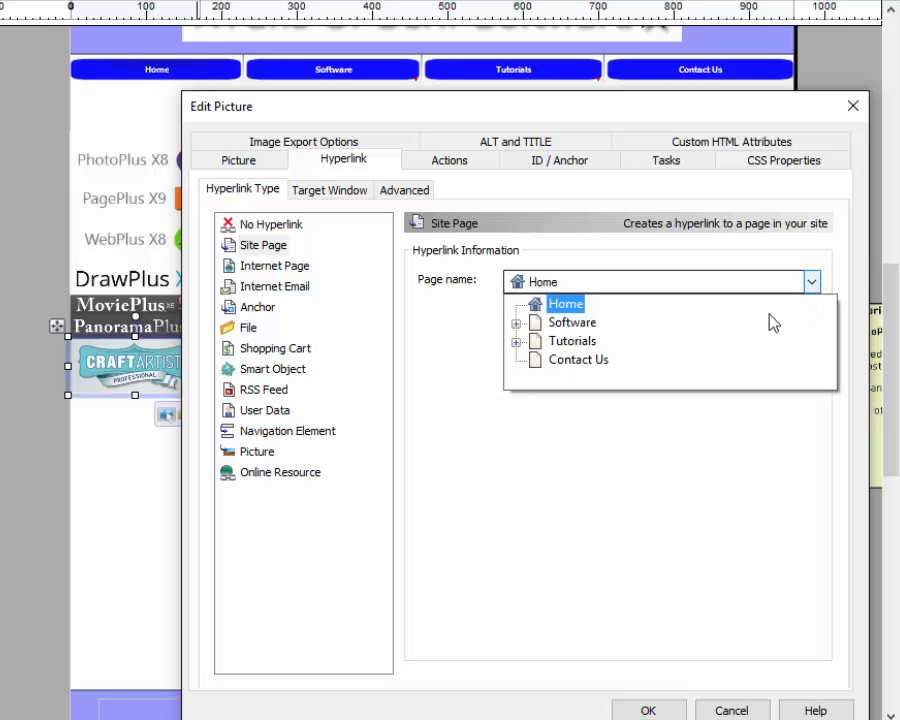
pyautogui.click(517, 324)
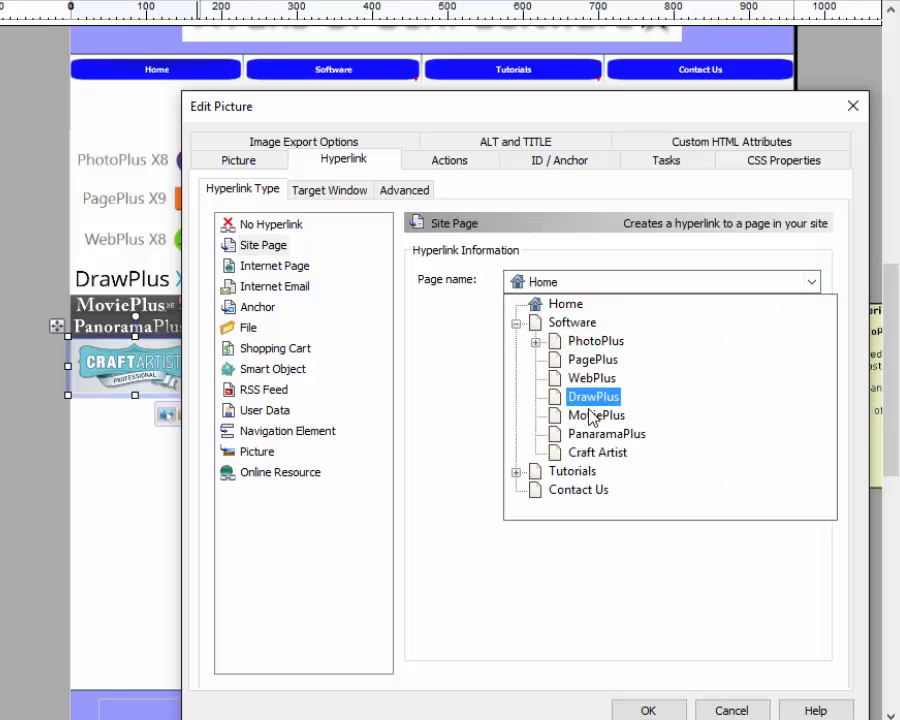
pyautogui.click(610, 455)
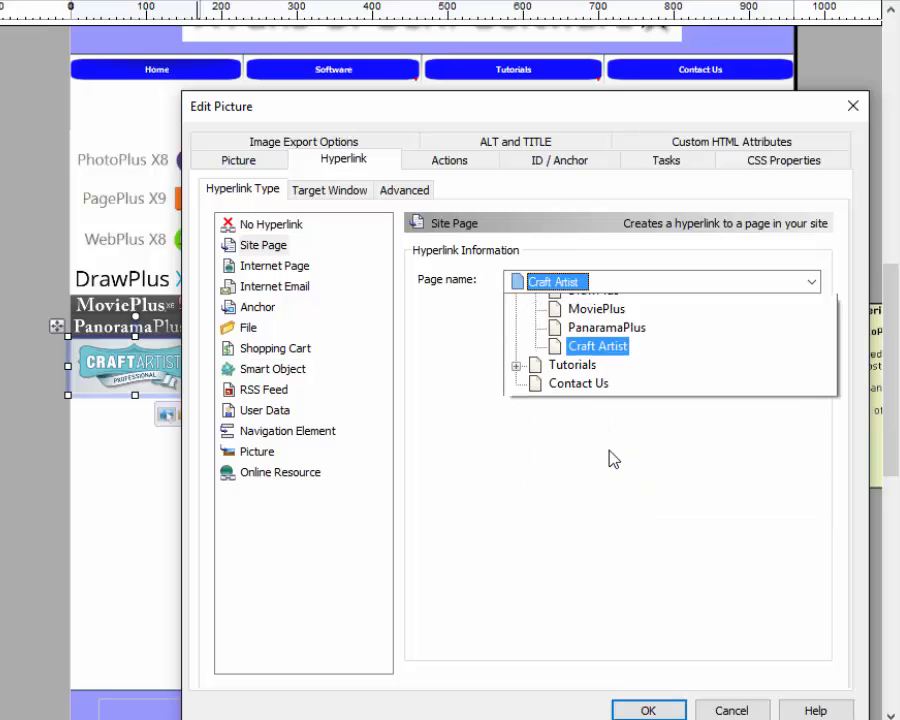
pyautogui.click(649, 711)
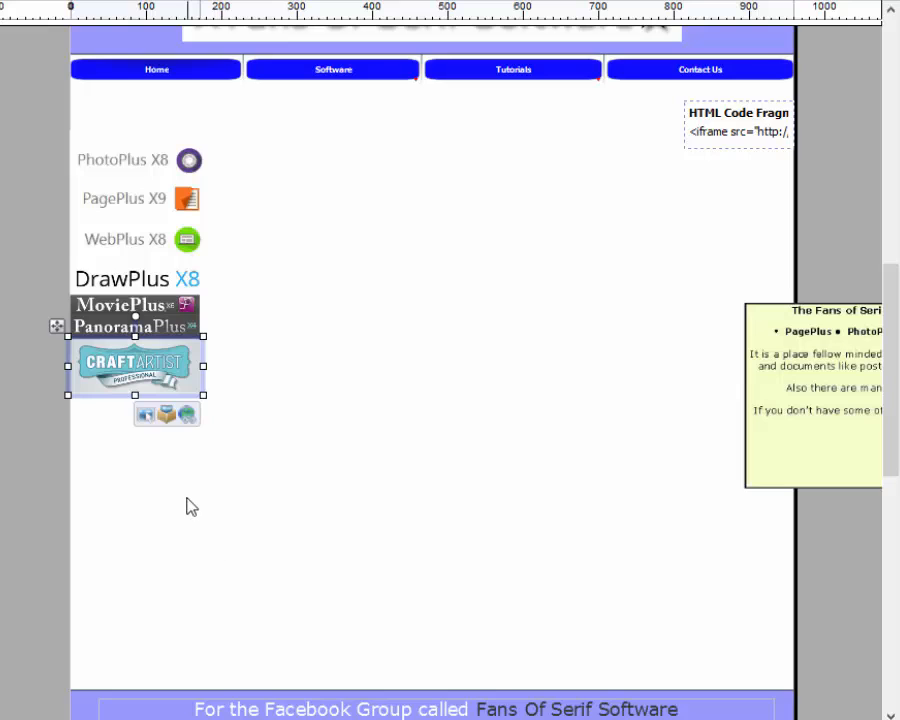
pyautogui.click(191, 503)
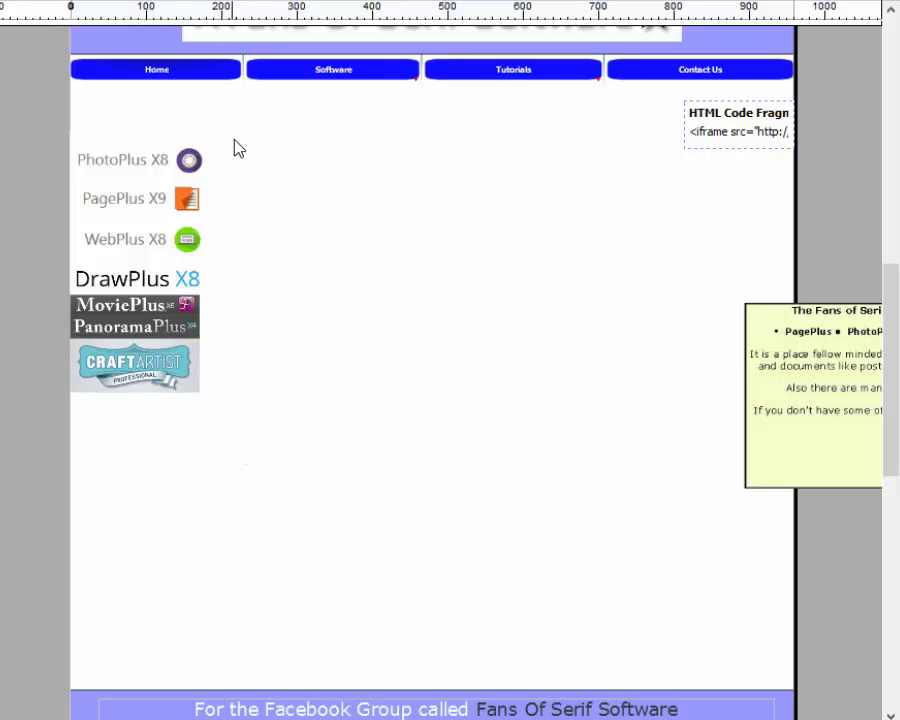
pyautogui.moveTo(236, 141); pyautogui.dragTo(50, 438)
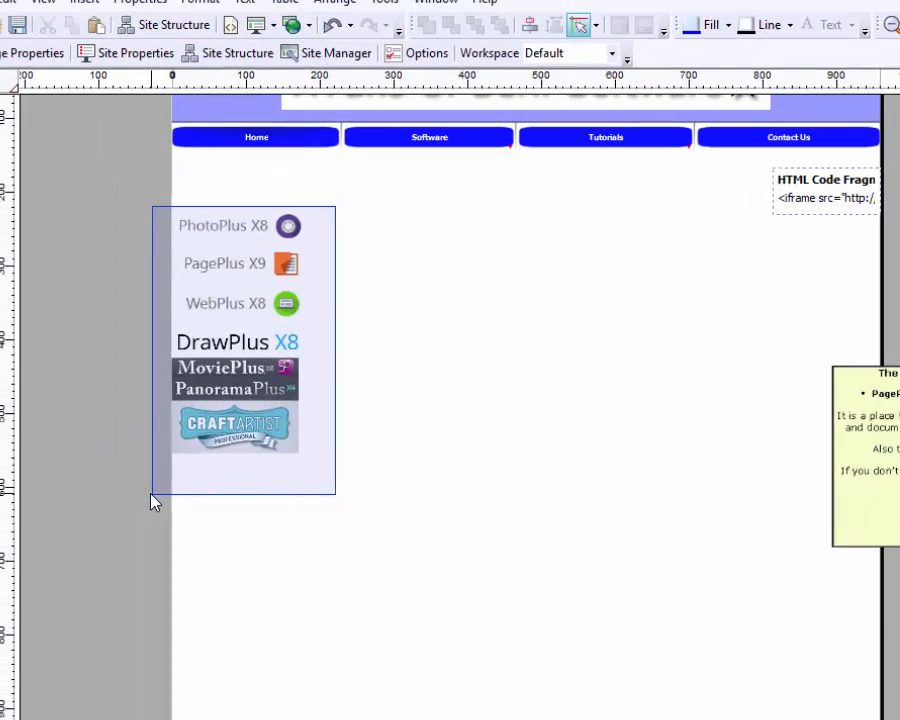
pyautogui.moveTo(152, 502); pyautogui.dragTo(155, 498)
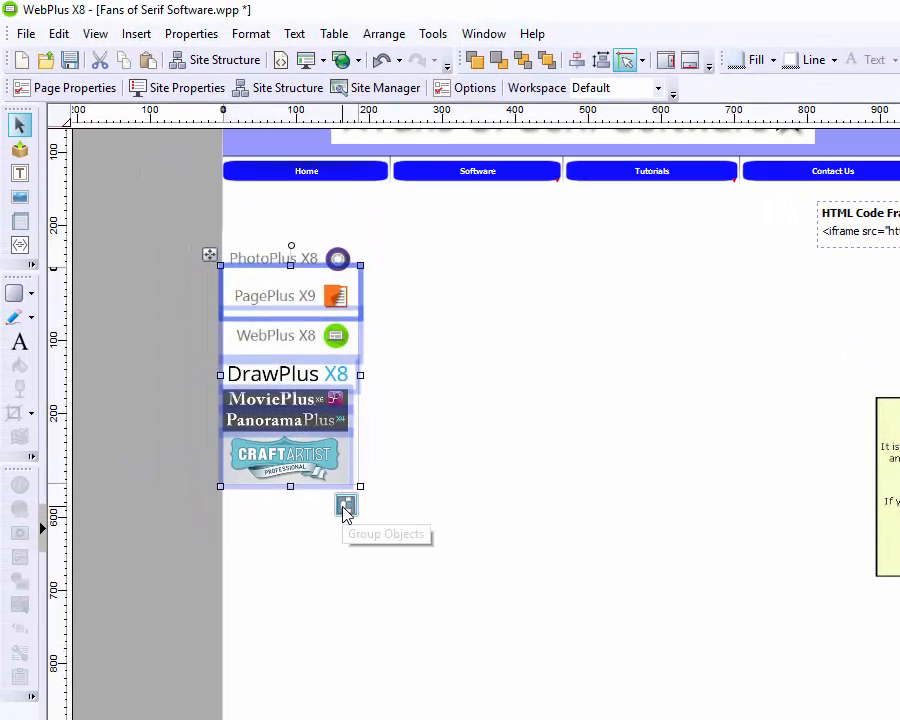
pyautogui.click(345, 508)
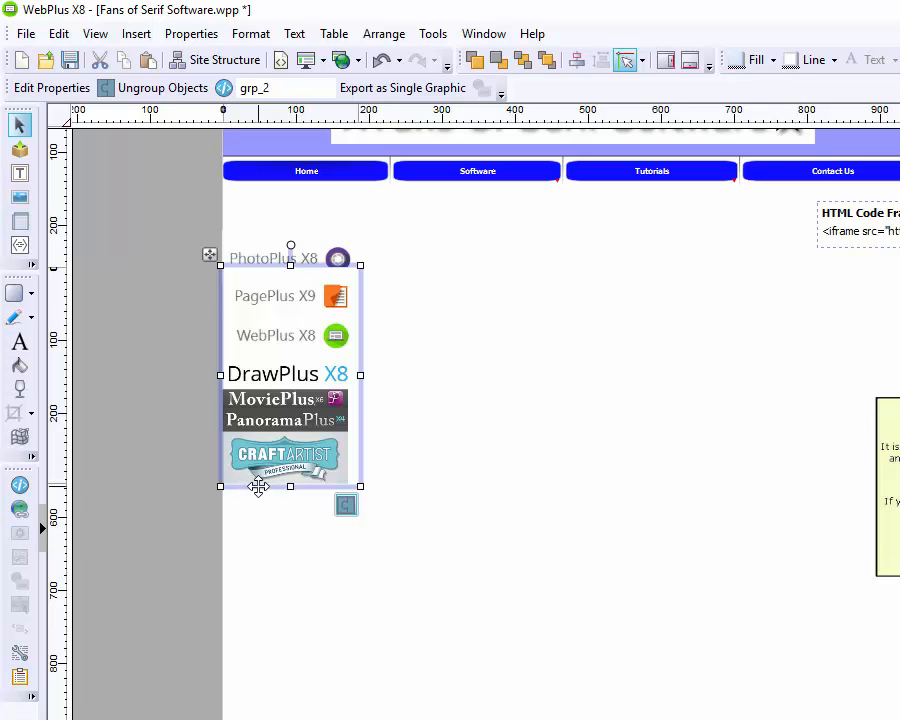
pyautogui.moveTo(257, 485); pyautogui.dragTo(258, 498)
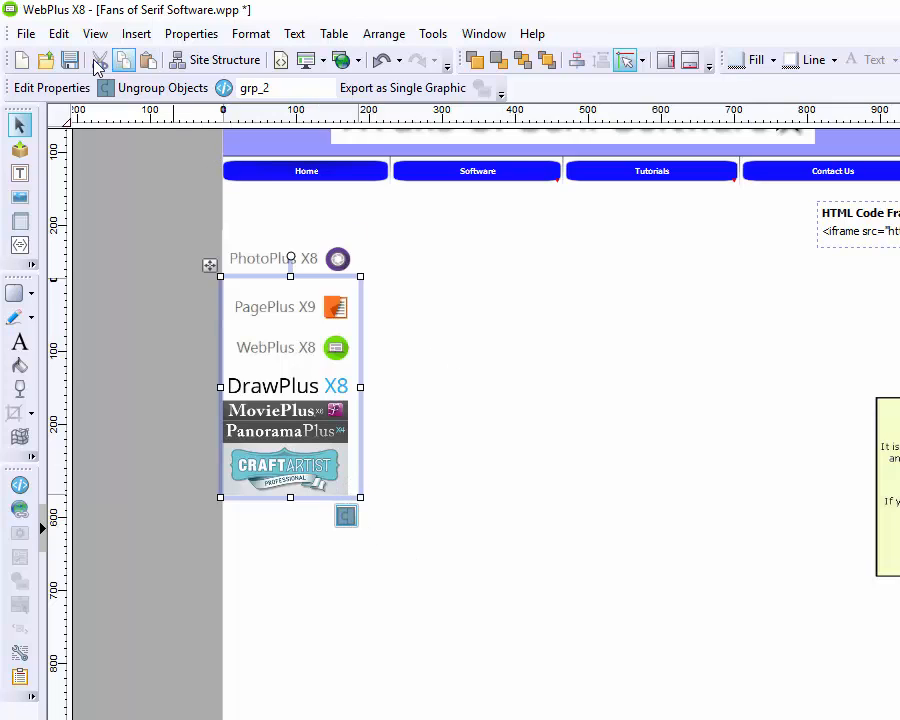
pyautogui.click(59, 34)
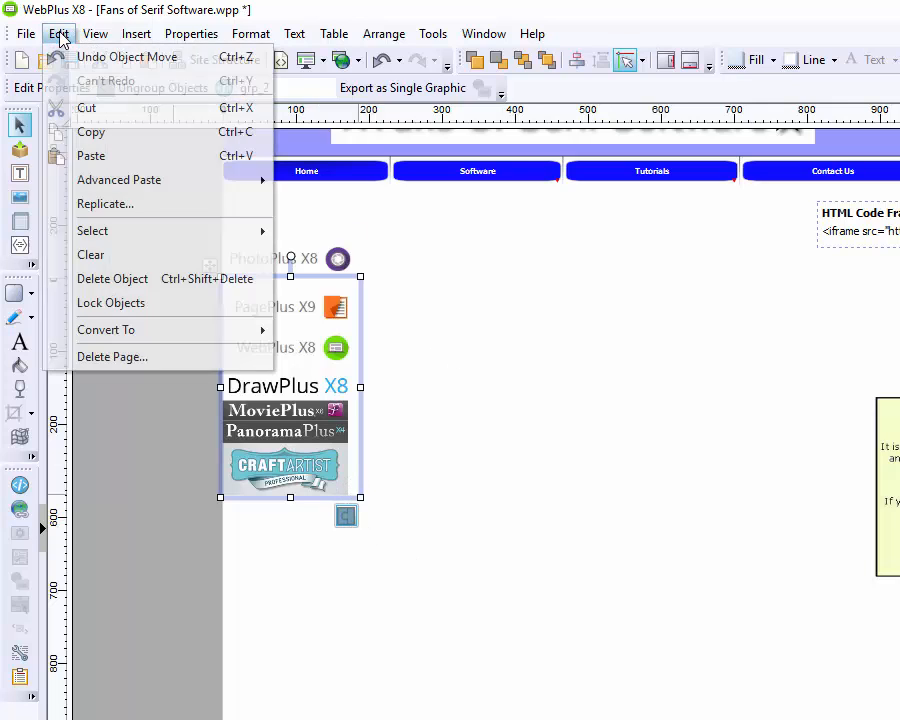
pyautogui.click(64, 56)
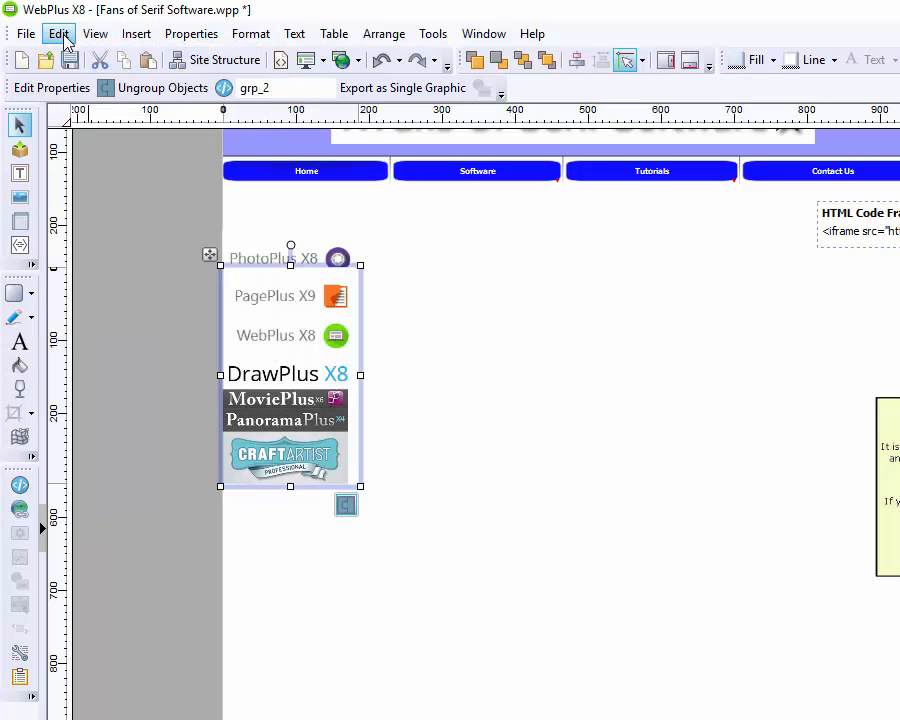
pyautogui.click(64, 36)
pyautogui.click(95, 58)
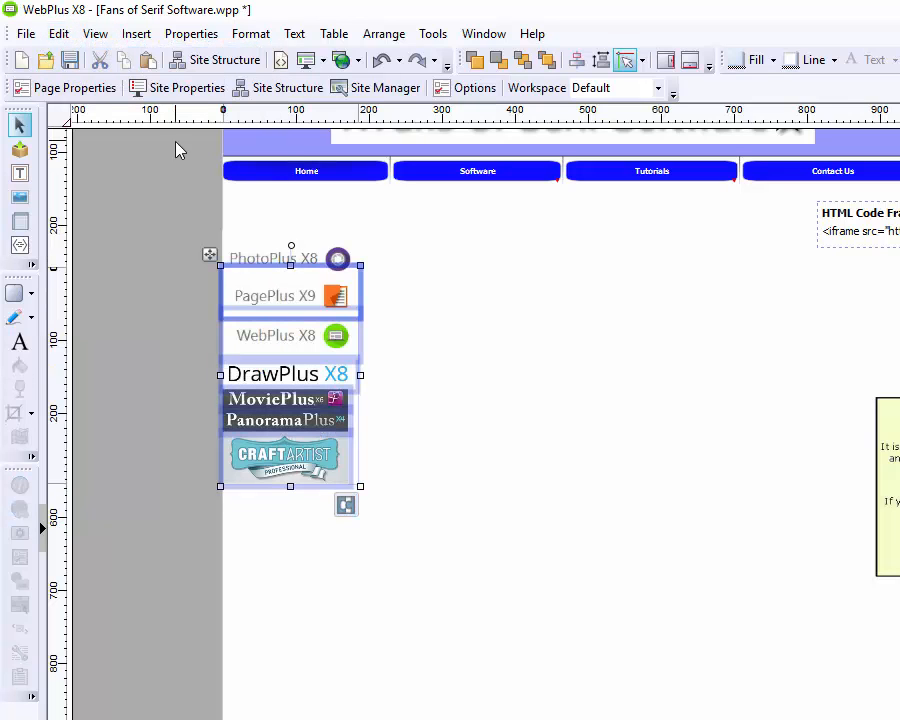
pyautogui.click(418, 450)
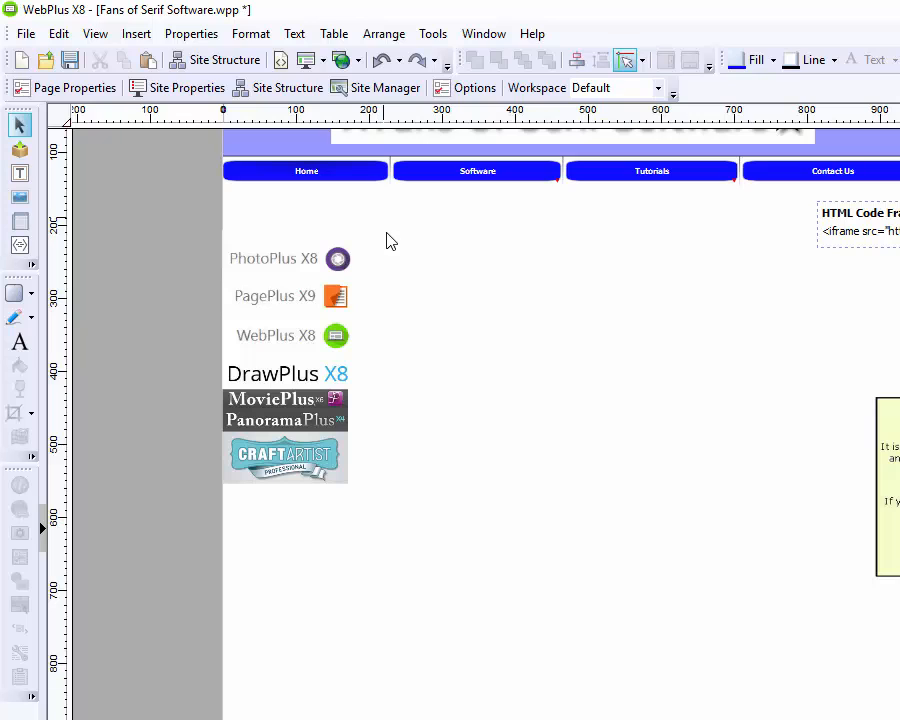
# Group all seven product logos, from PhotoPlus X8 down to CraftArtist, into one object.
pyautogui.moveTo(384, 219); pyautogui.dragTo(193, 538)
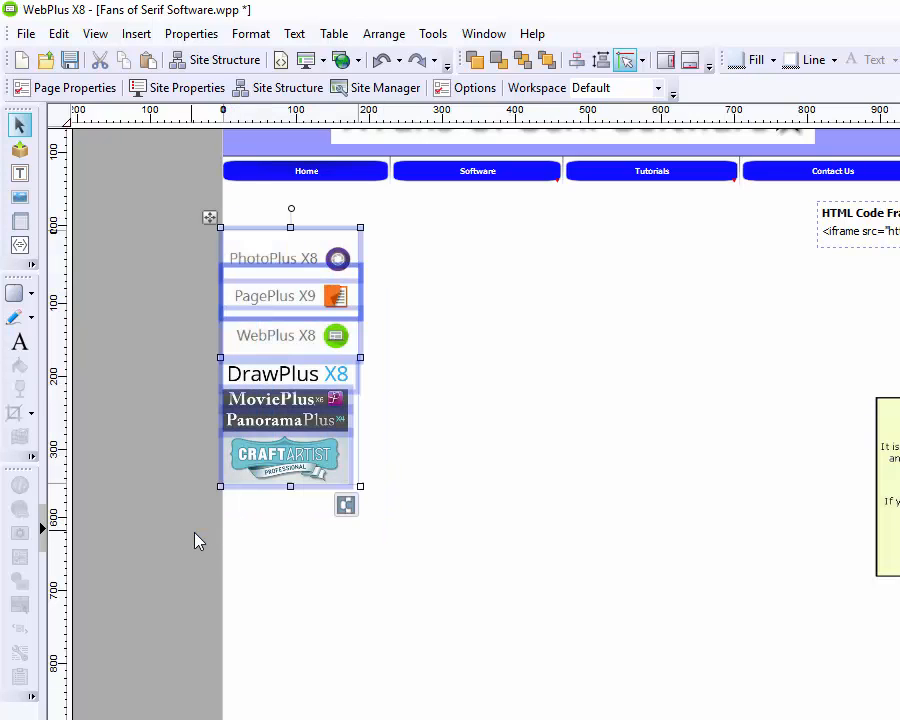
pyautogui.click(345, 505)
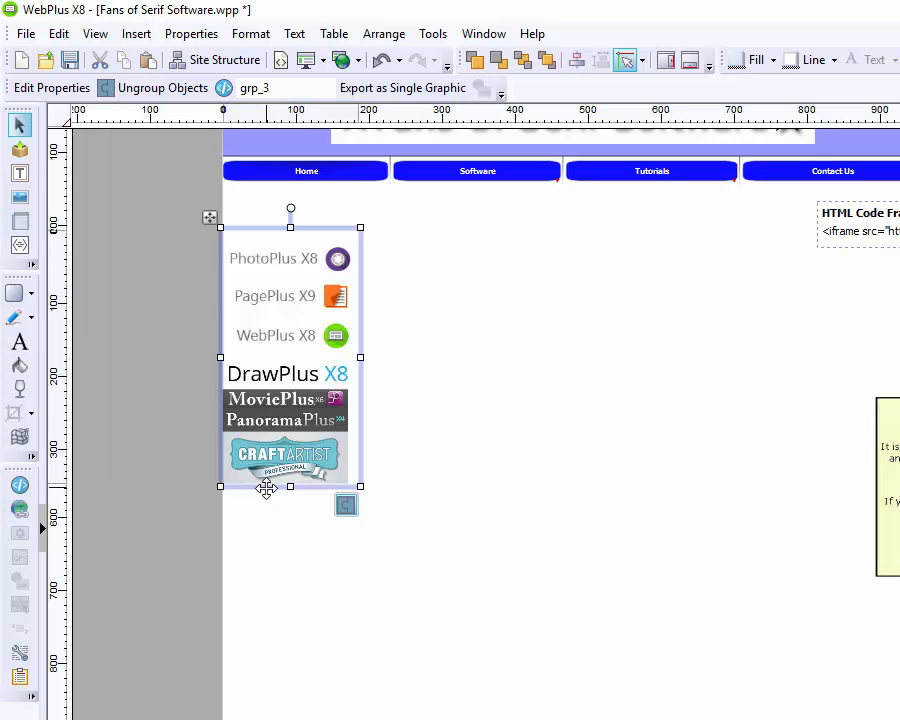
pyautogui.moveTo(266, 487)
pyautogui.mouseDown()
pyautogui.moveTo(263, 499)
pyautogui.moveTo(268, 486)
pyautogui.mouseUp()
pyautogui.click(412, 570)
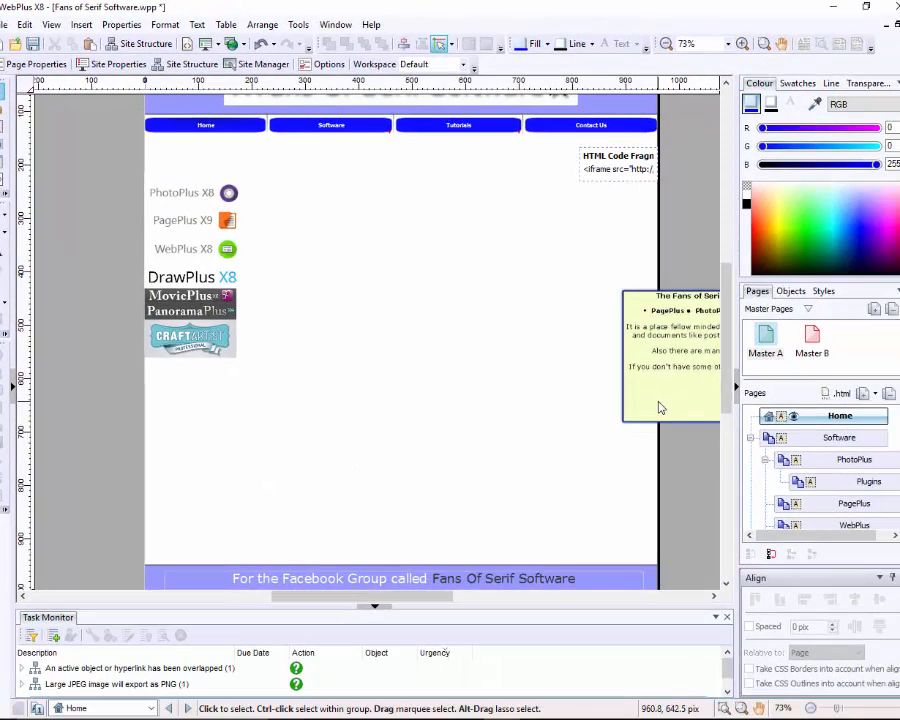
# Move the yellow text box group completely off the page's right edge and preview the site in Microsoft Edge.
pyautogui.click(659, 407)
pyautogui.moveTo(659, 407); pyautogui.dragTo(703, 404)
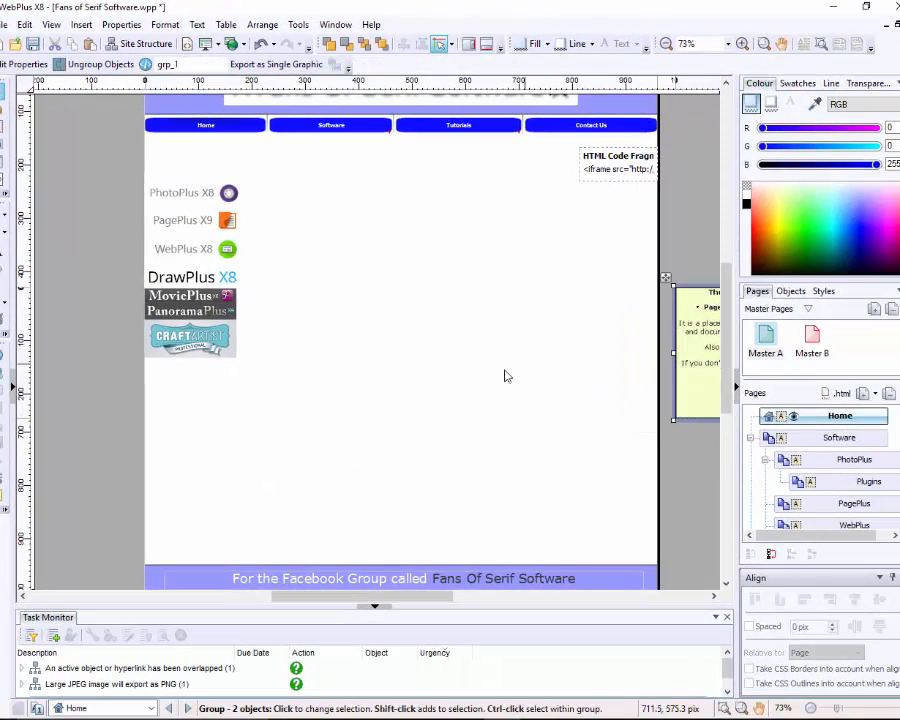
pyautogui.click(5, 25)
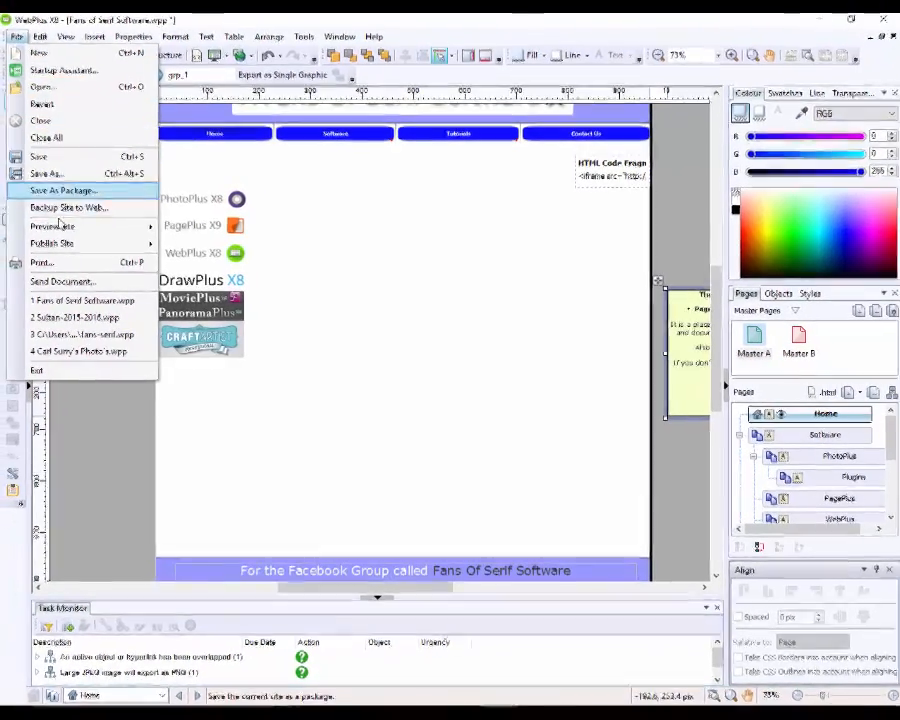
pyautogui.moveTo(72, 223)
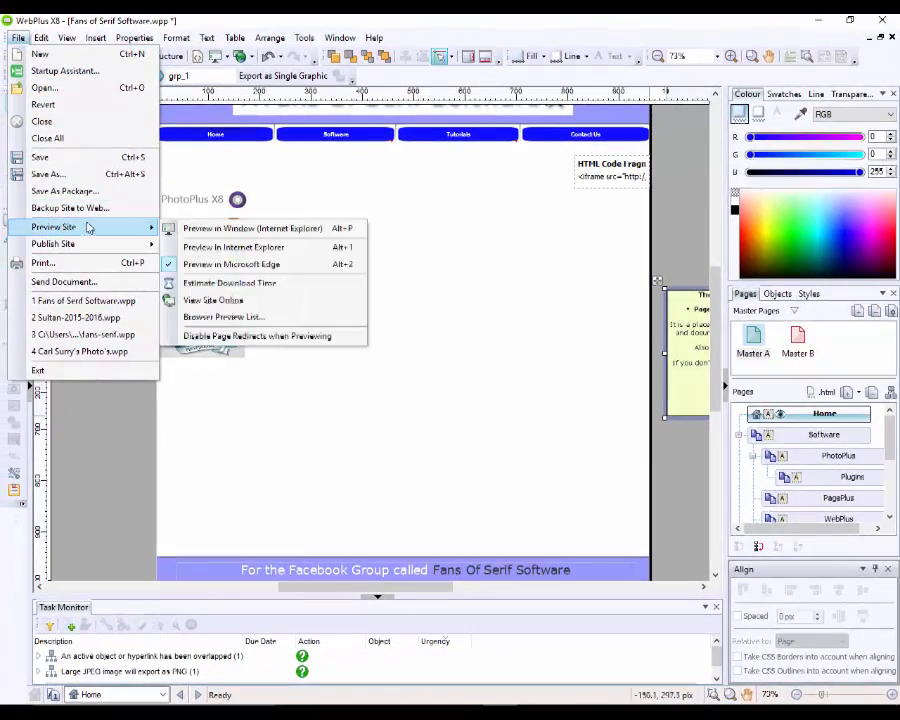
pyautogui.click(233, 263)
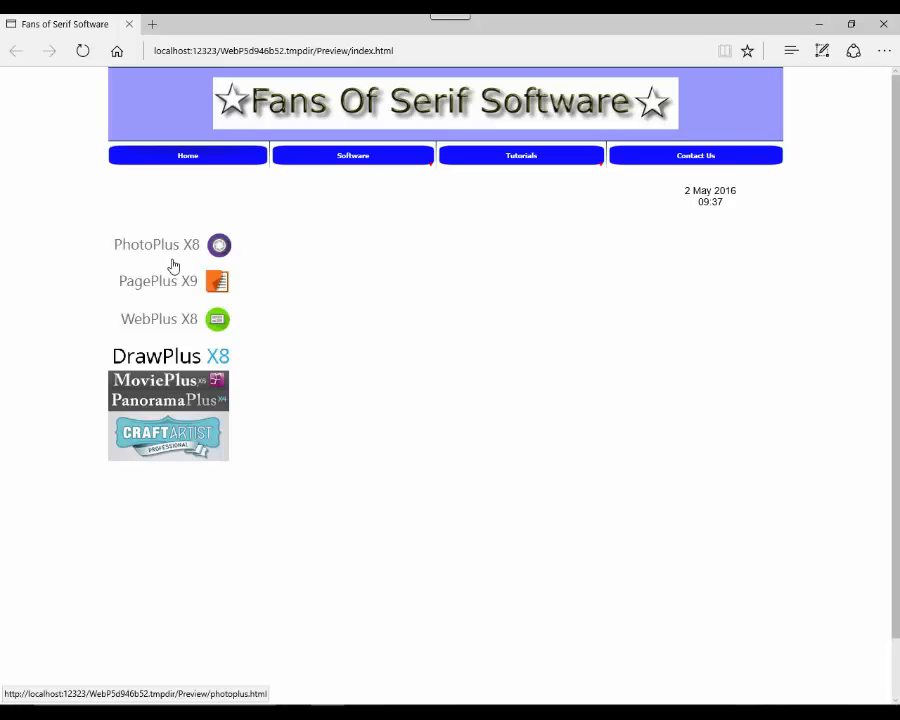
# Check the Software submenu and test the PhotoPlus X8 and CraftArtist logo links, returning Home after each, and close the preview.
pyautogui.moveTo(348, 160)
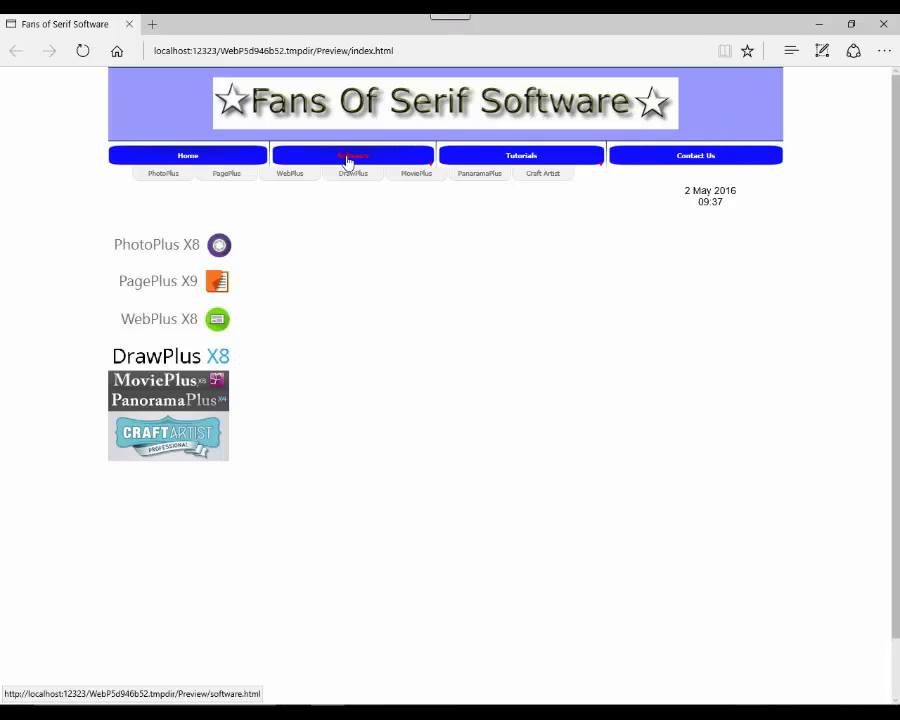
pyautogui.moveTo(161, 178)
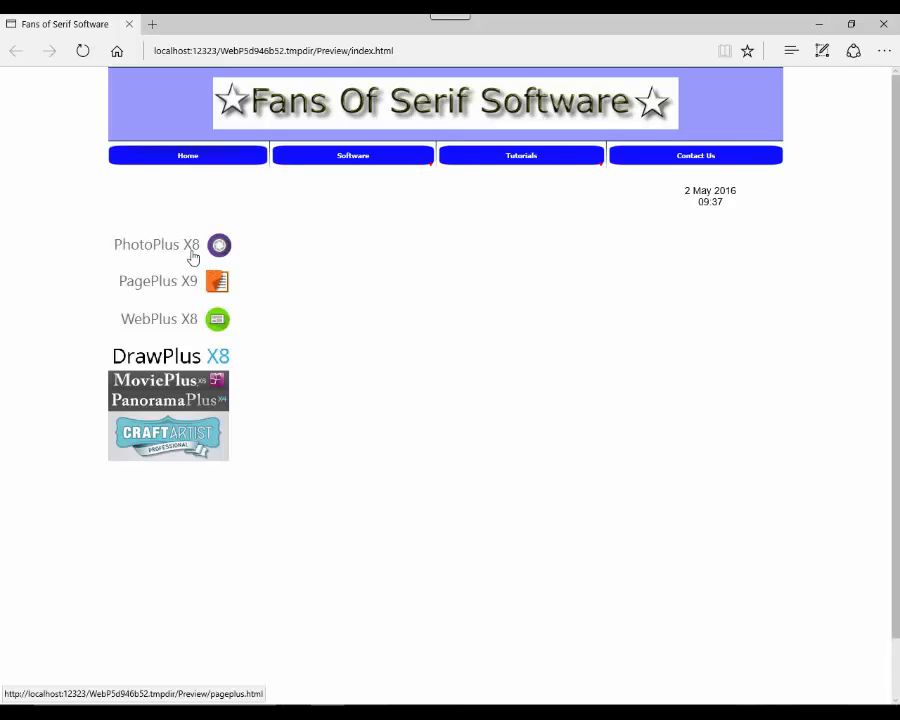
pyautogui.moveTo(290, 158)
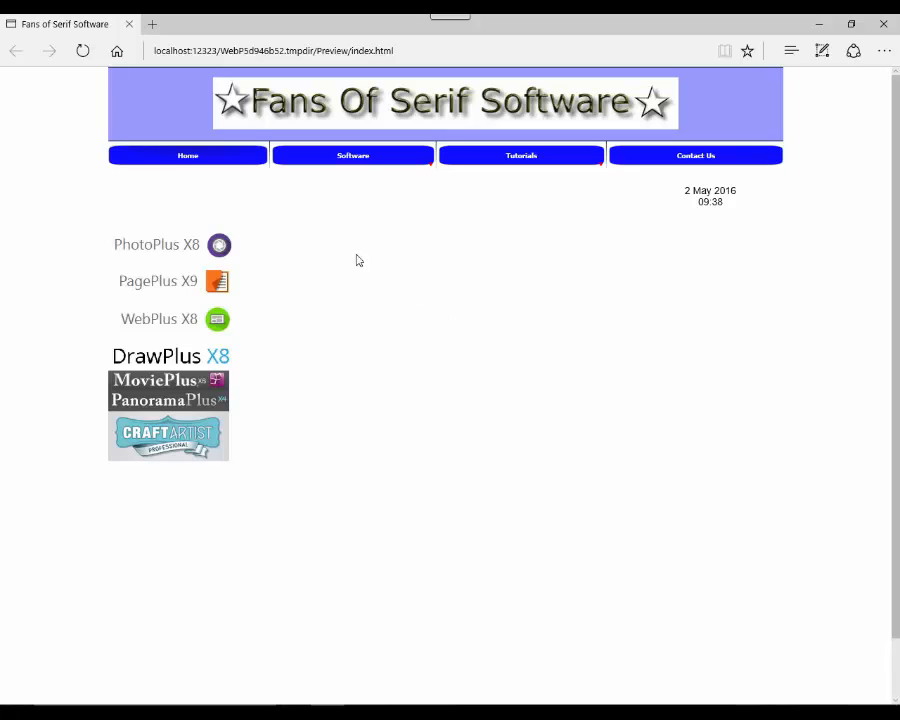
pyautogui.click(171, 253)
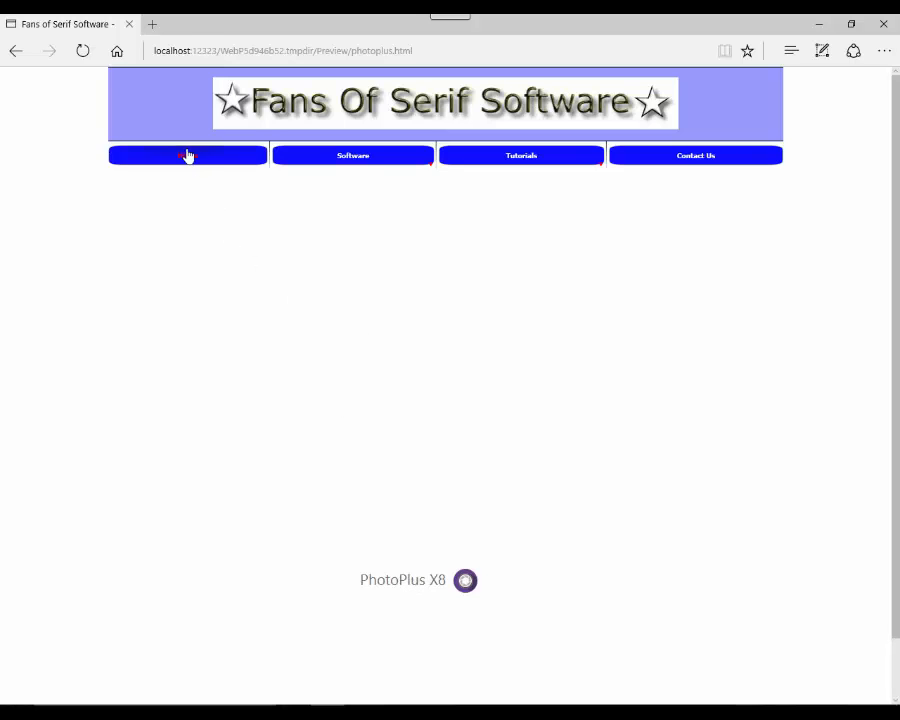
pyautogui.click(188, 158)
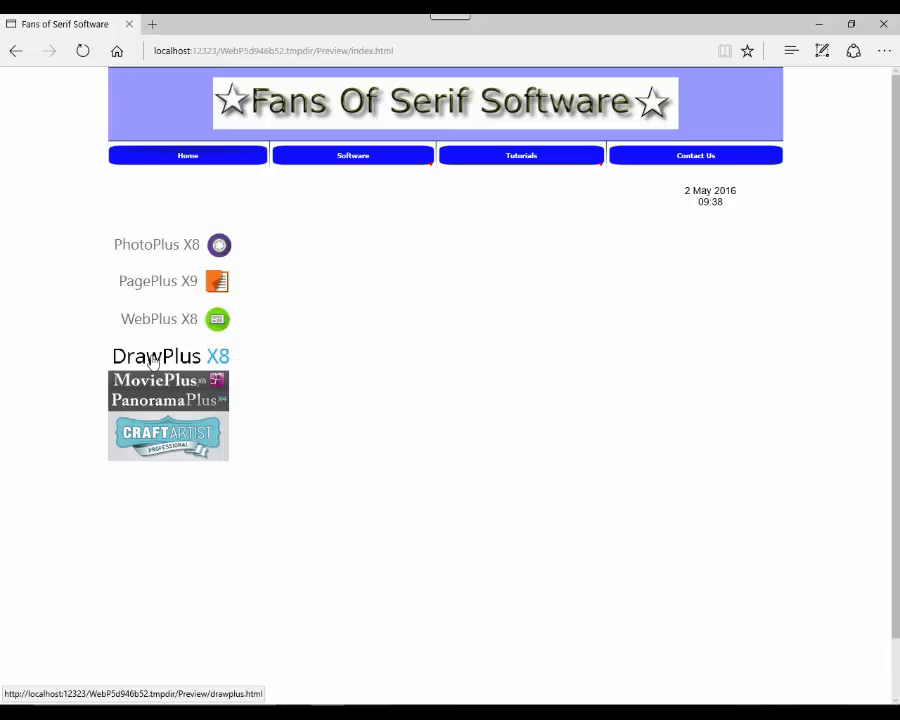
pyautogui.click(182, 440)
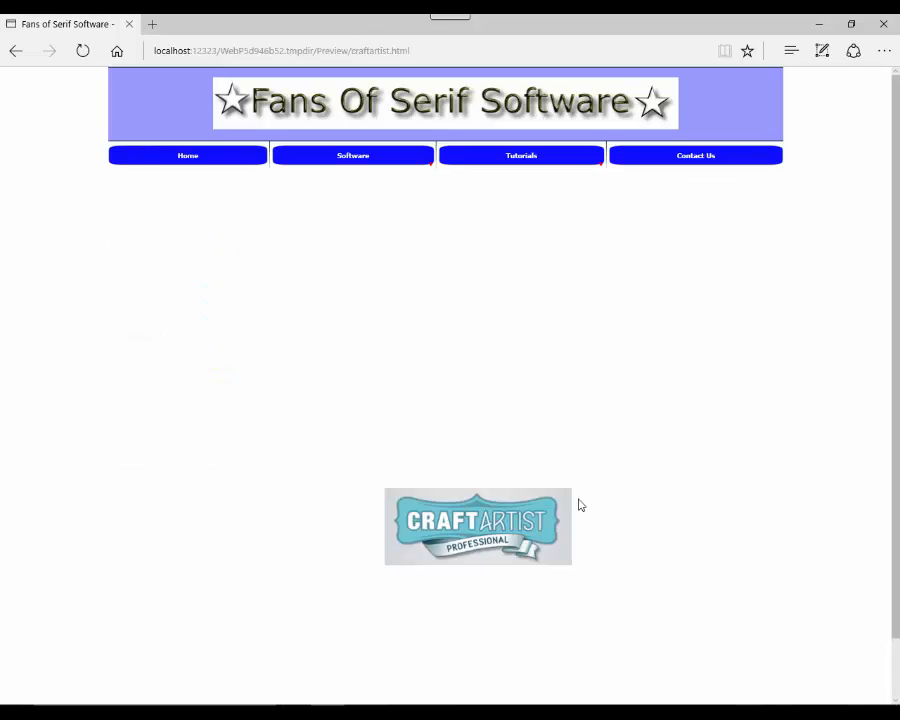
pyautogui.click(228, 158)
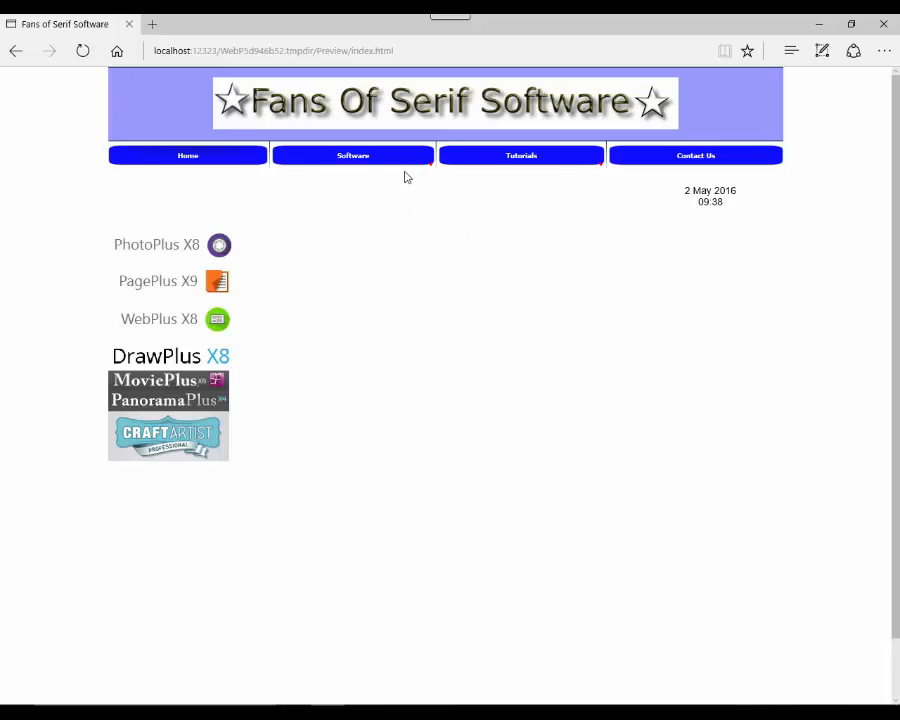
pyautogui.moveTo(403, 163)
pyautogui.click(130, 28)
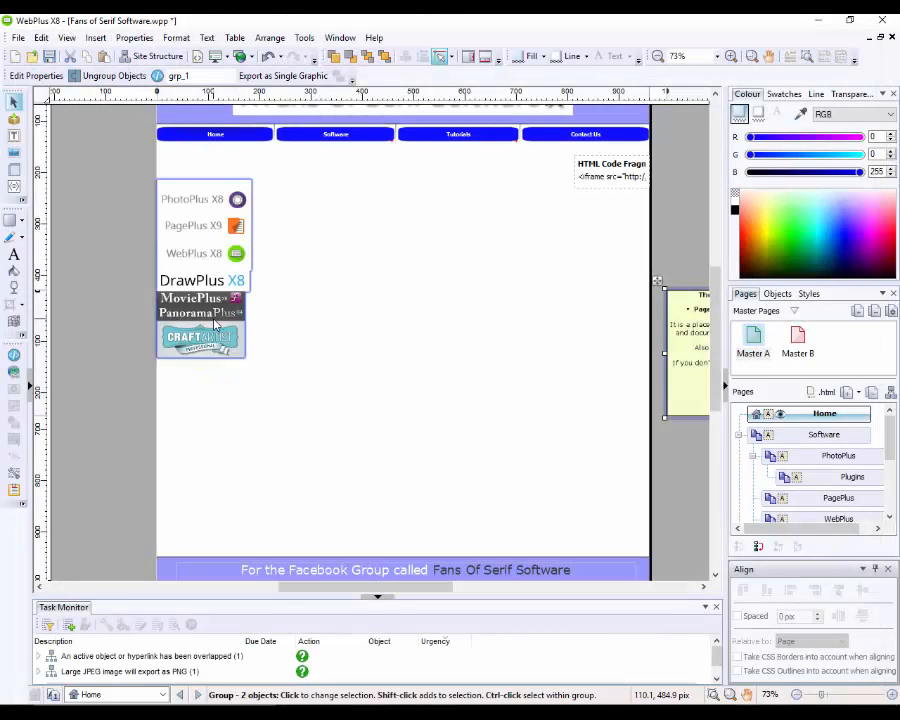
# Move the grouped product logos up along the page's left edge, closer to the navigation bar.
pyautogui.click(216, 322)
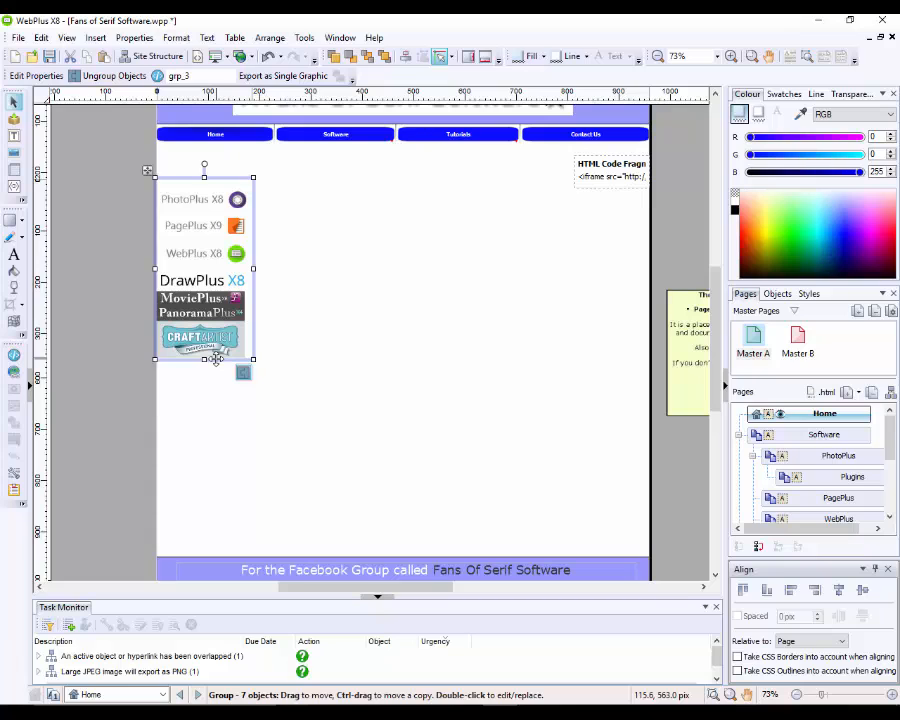
pyautogui.moveTo(216, 357); pyautogui.dragTo(215, 335)
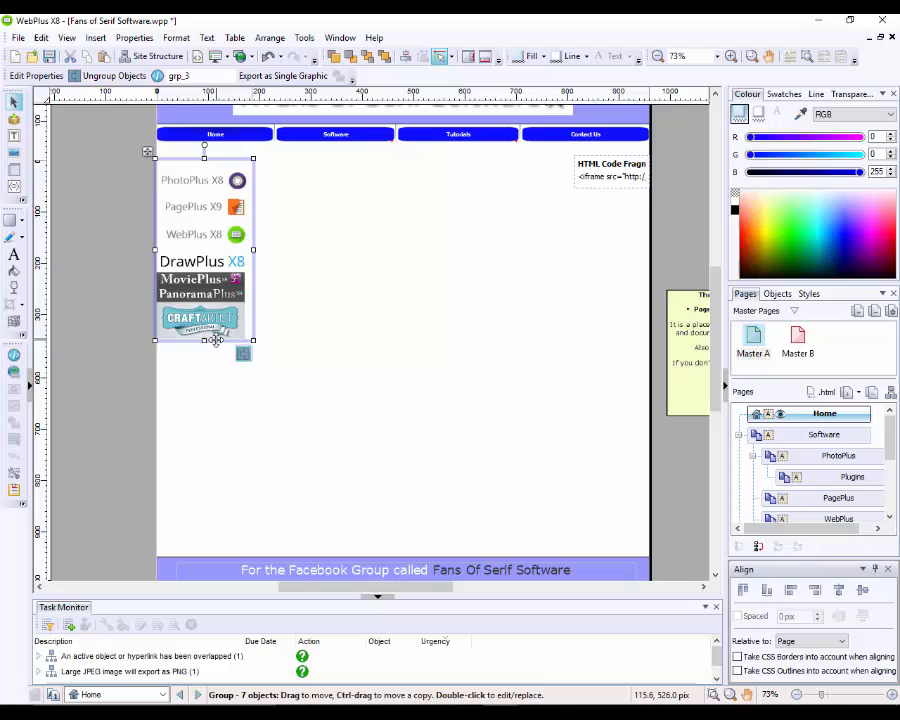
pyautogui.click(88, 210)
# Preview the site in Microsoft Edge, check the logo group's new position below the Software submenu, and close the preview.
pyautogui.click(18, 37)
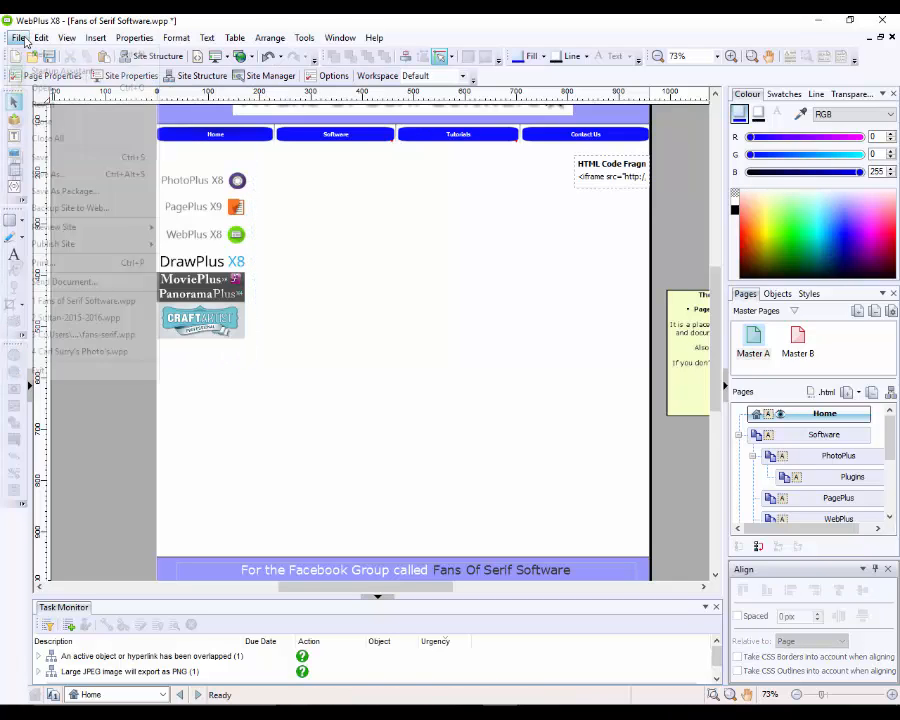
pyautogui.moveTo(75, 227)
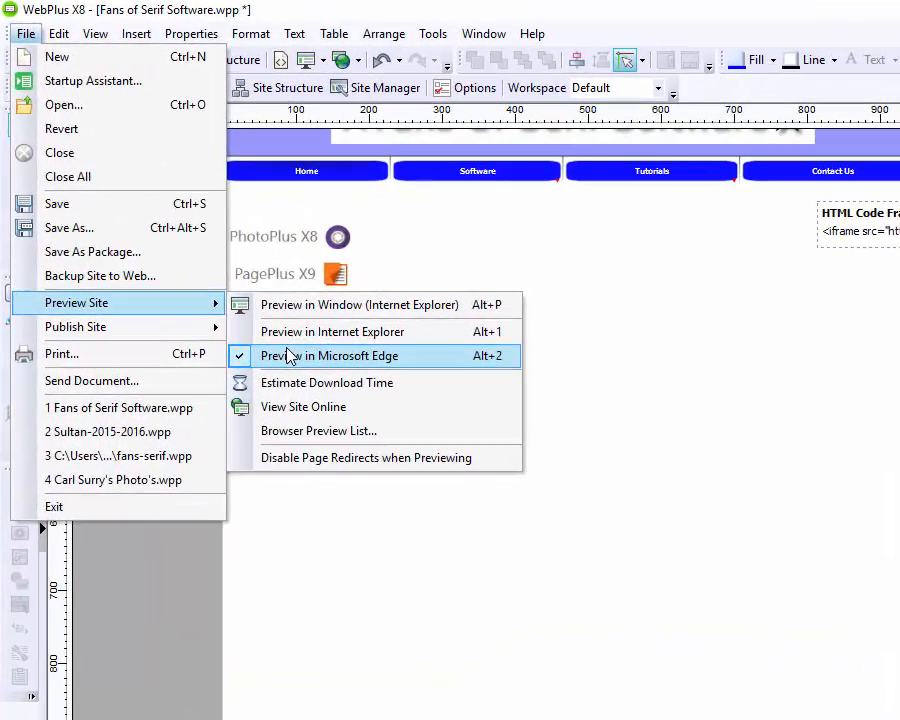
pyautogui.click(287, 356)
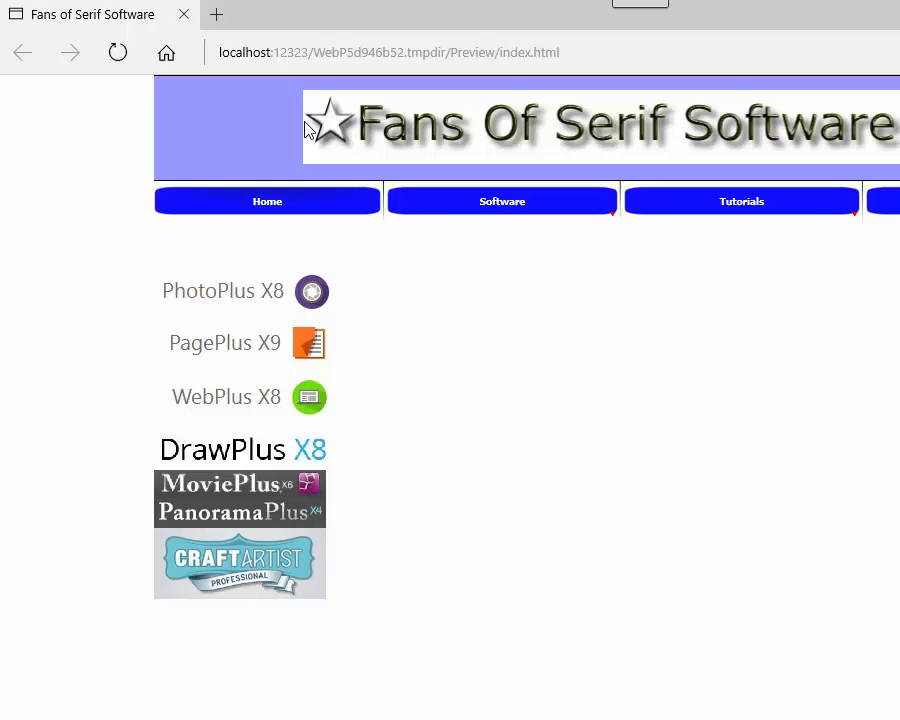
pyautogui.moveTo(496, 216)
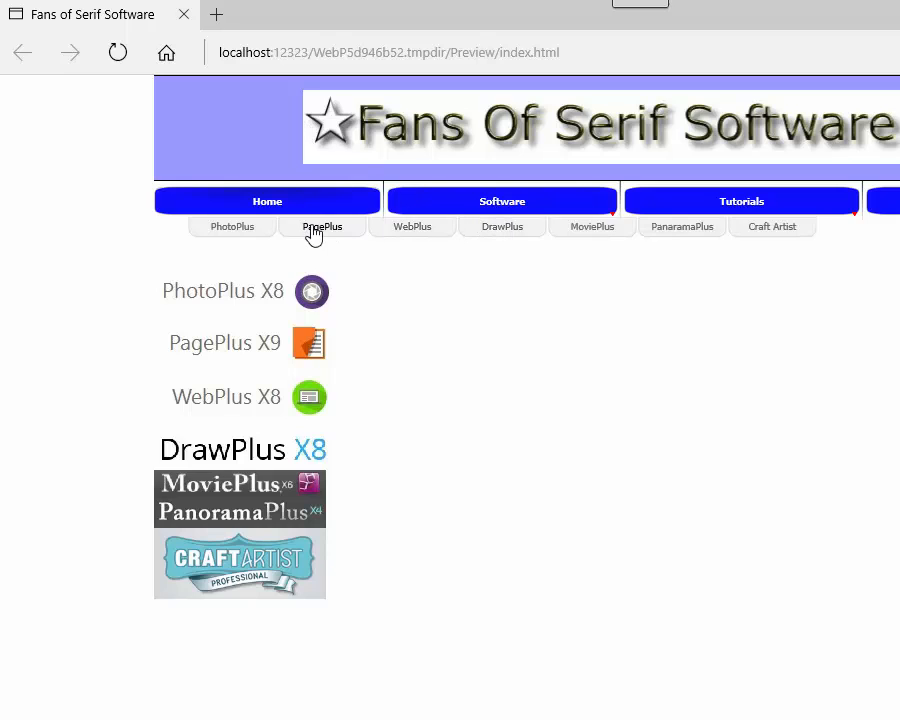
pyautogui.moveTo(247, 234)
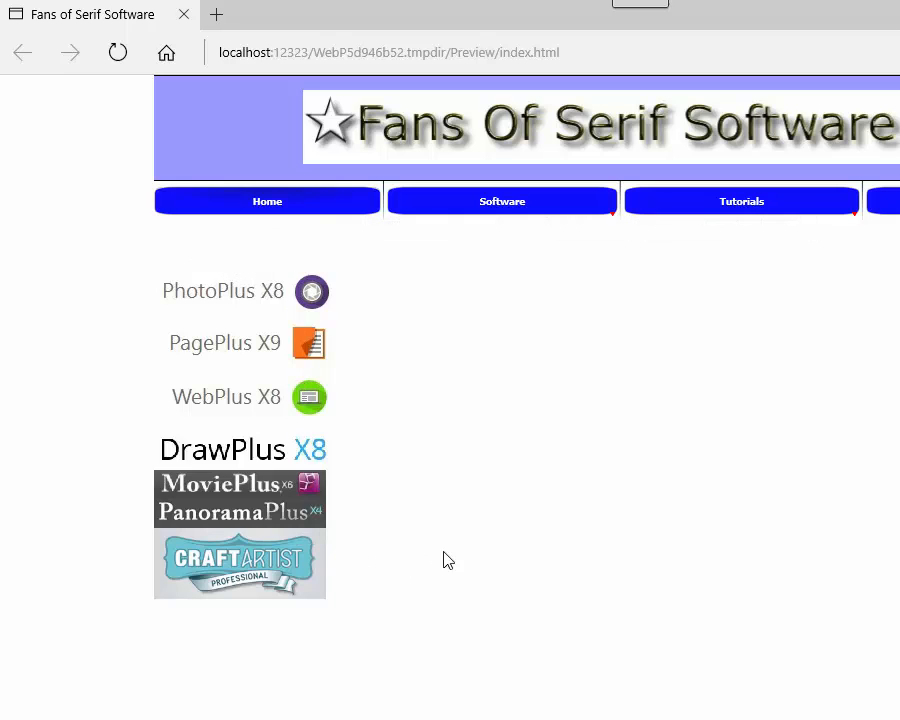
pyautogui.click(184, 15)
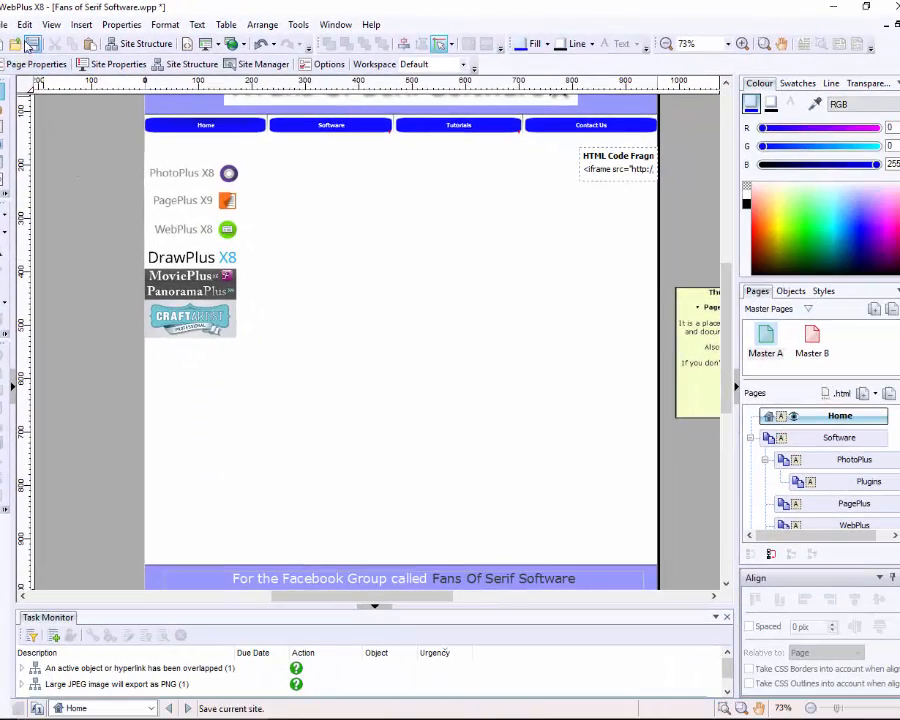
# Save the site as Fans of Serif Software.wpp in the FOSS-website-data folder, replacing the existing file.
pyautogui.click(4, 24)
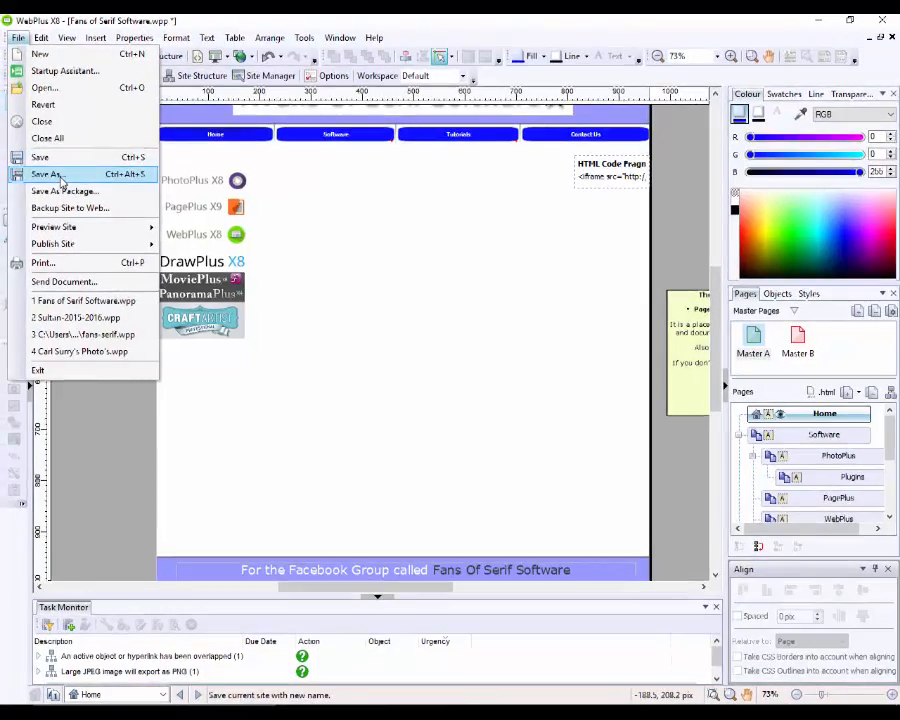
pyautogui.click(60, 176)
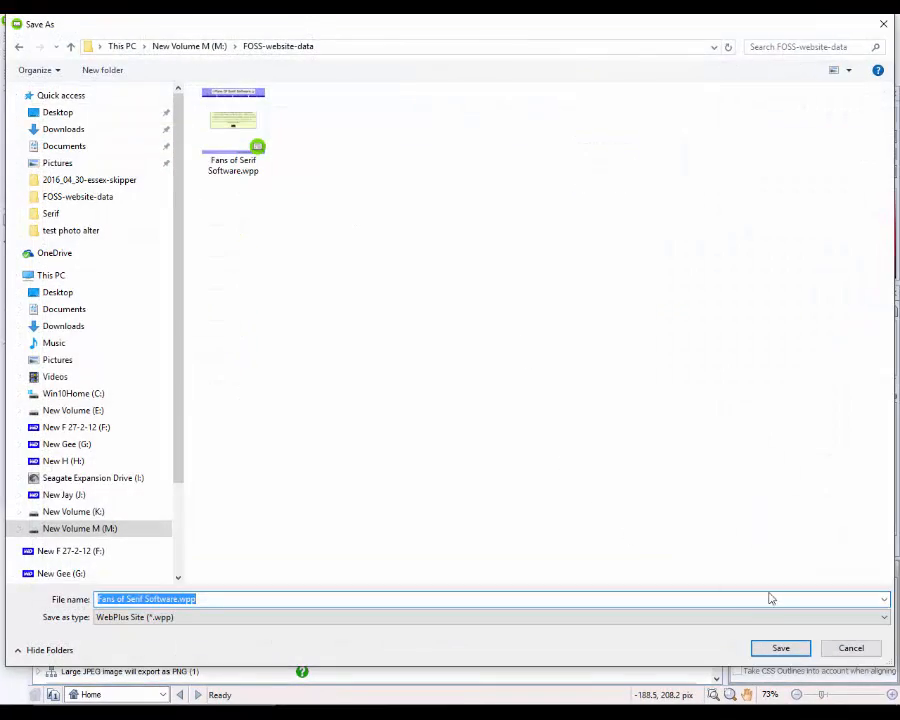
pyautogui.click(783, 647)
pyautogui.click(484, 370)
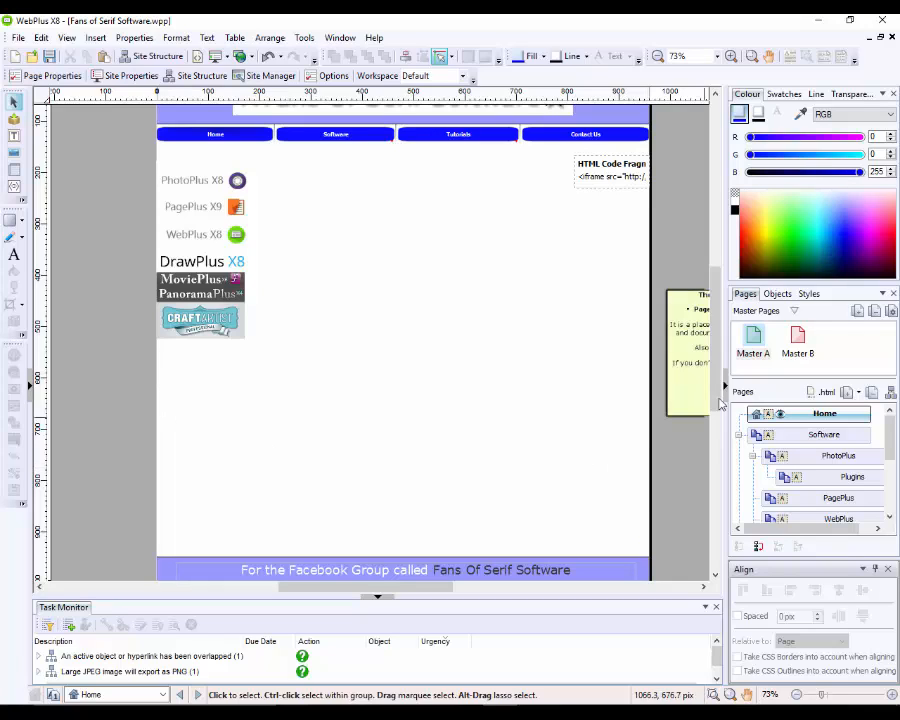
# Open the Master A page and shorten the footer rectangle on both sides to match the page width.
pyautogui.moveTo(716, 350); pyautogui.dragTo(718, 335)
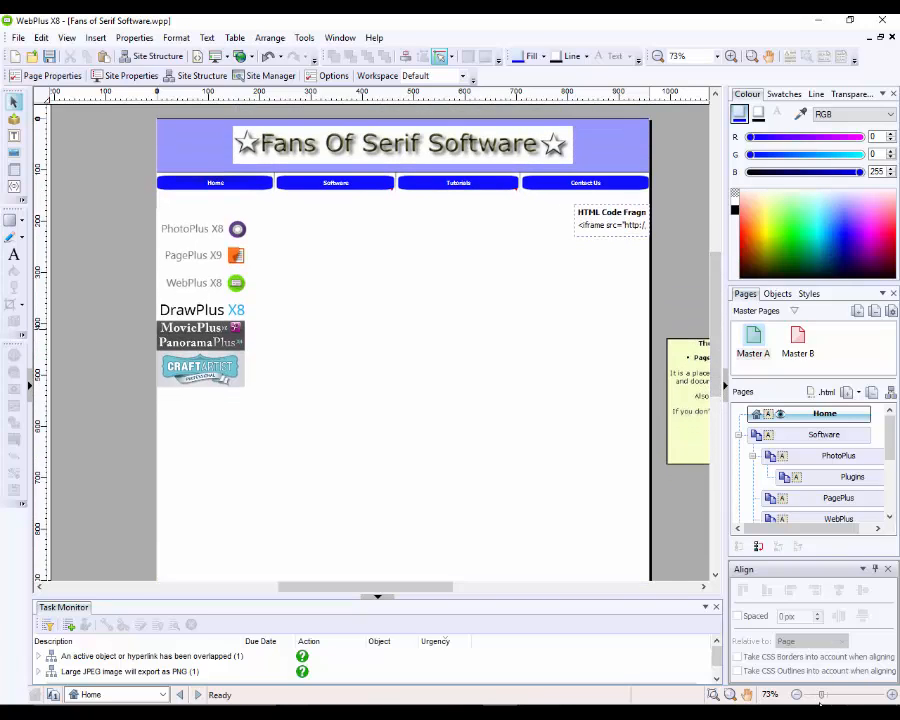
pyautogui.moveTo(820, 695); pyautogui.dragTo(816, 698)
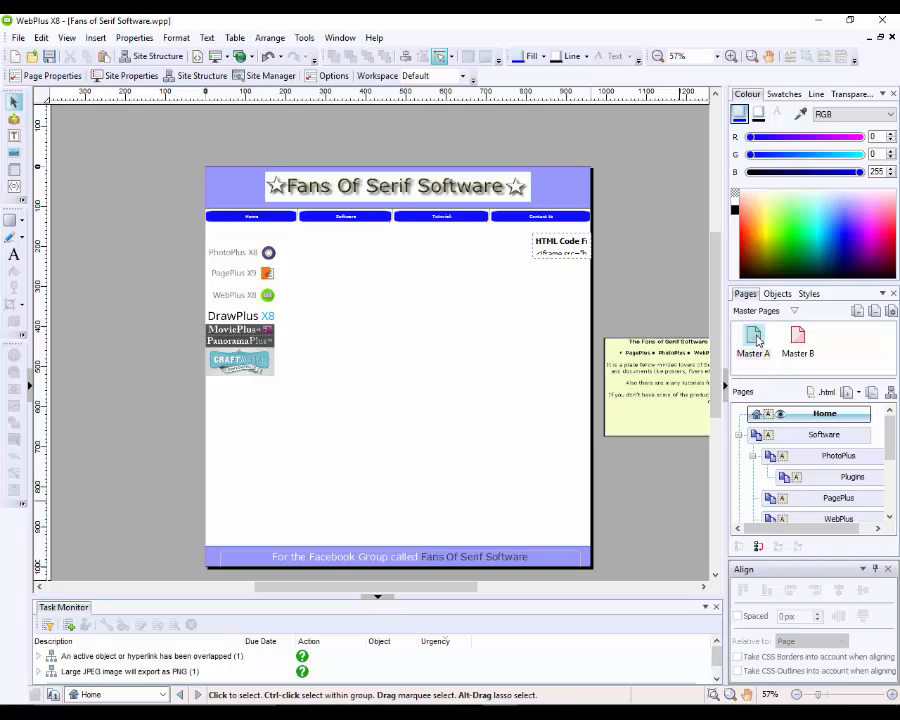
pyautogui.doubleClick(757, 341)
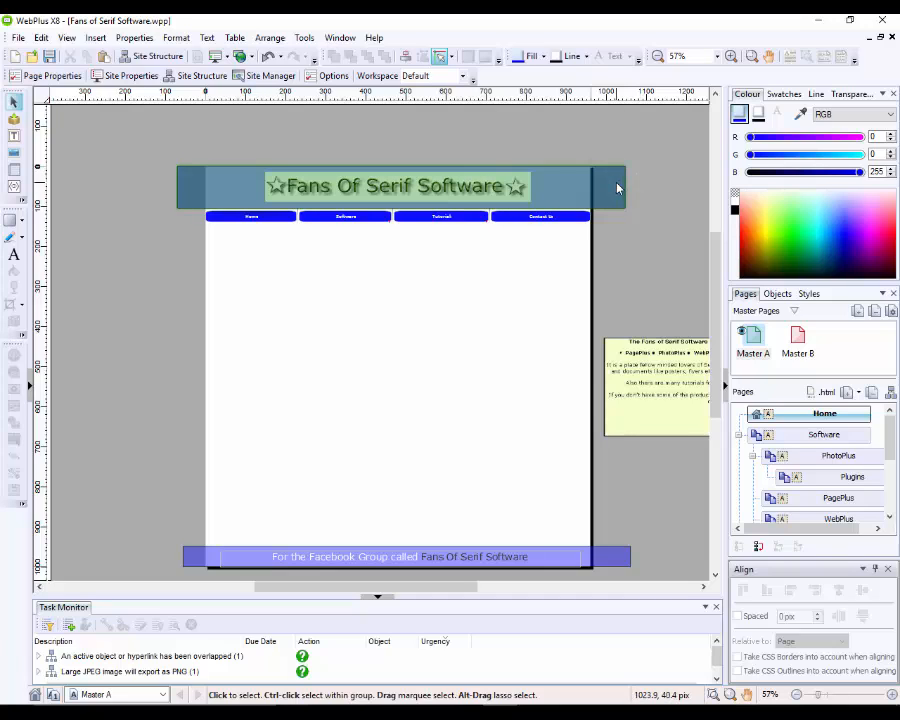
pyautogui.click(628, 563)
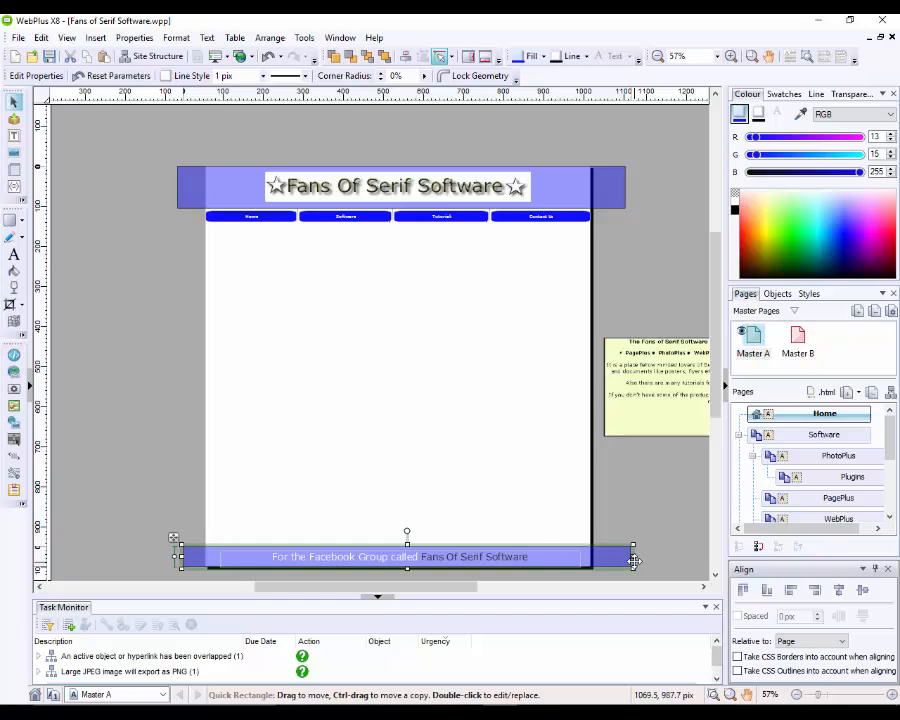
pyautogui.moveTo(634, 552); pyautogui.dragTo(593, 552)
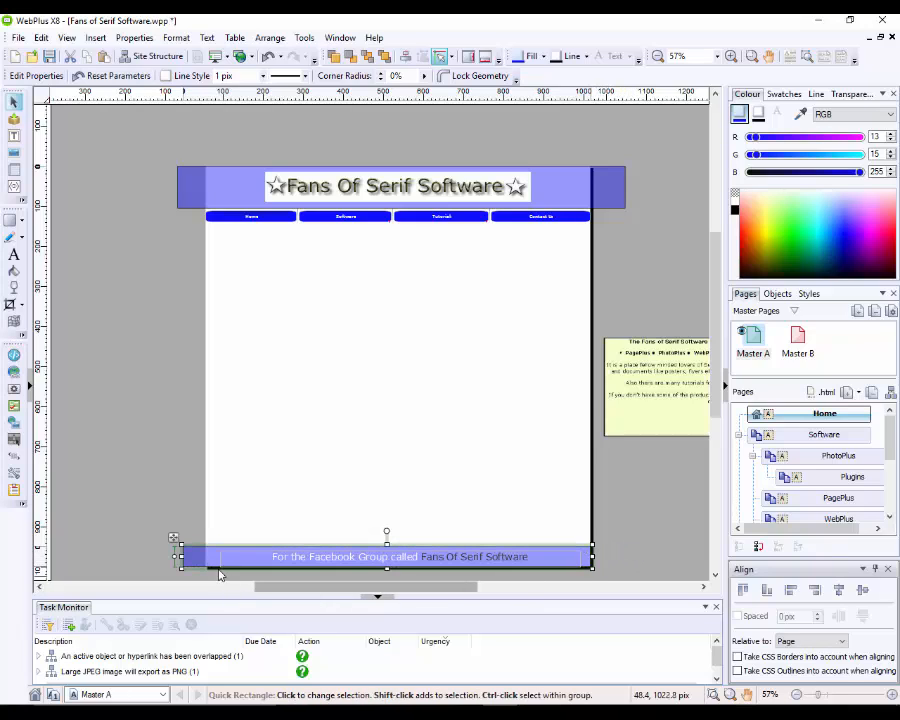
pyautogui.moveTo(182, 556)
pyautogui.mouseDown()
pyautogui.moveTo(203, 563)
pyautogui.moveTo(174, 578)
pyautogui.mouseUp()
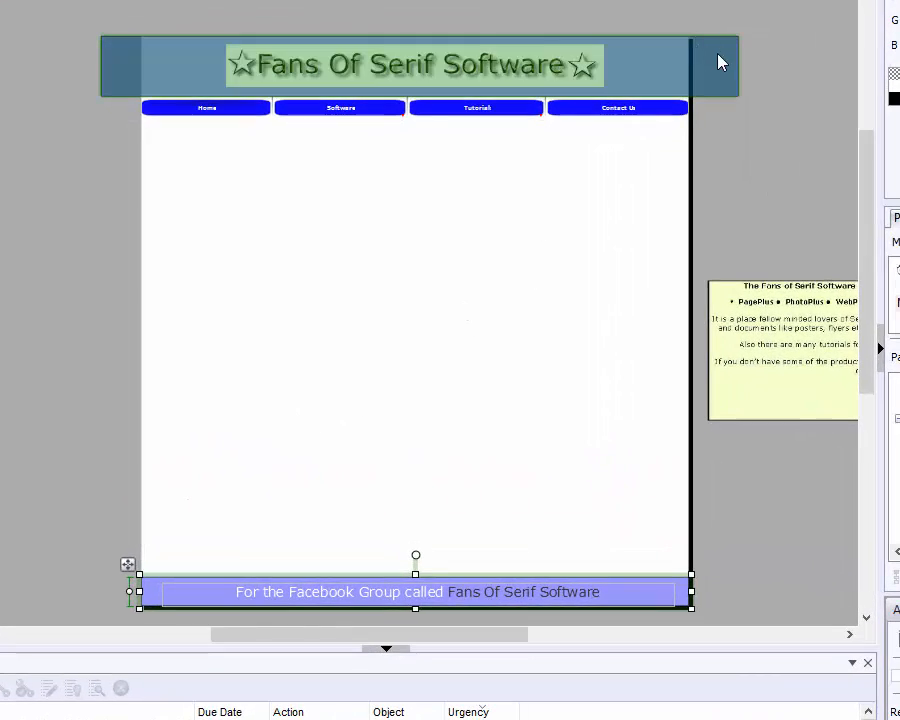
# Shorten the header rectangle behind the site title on both sides to match the page width, and deselect it.
pyautogui.click(722, 62)
pyautogui.moveTo(740, 64); pyautogui.dragTo(691, 64)
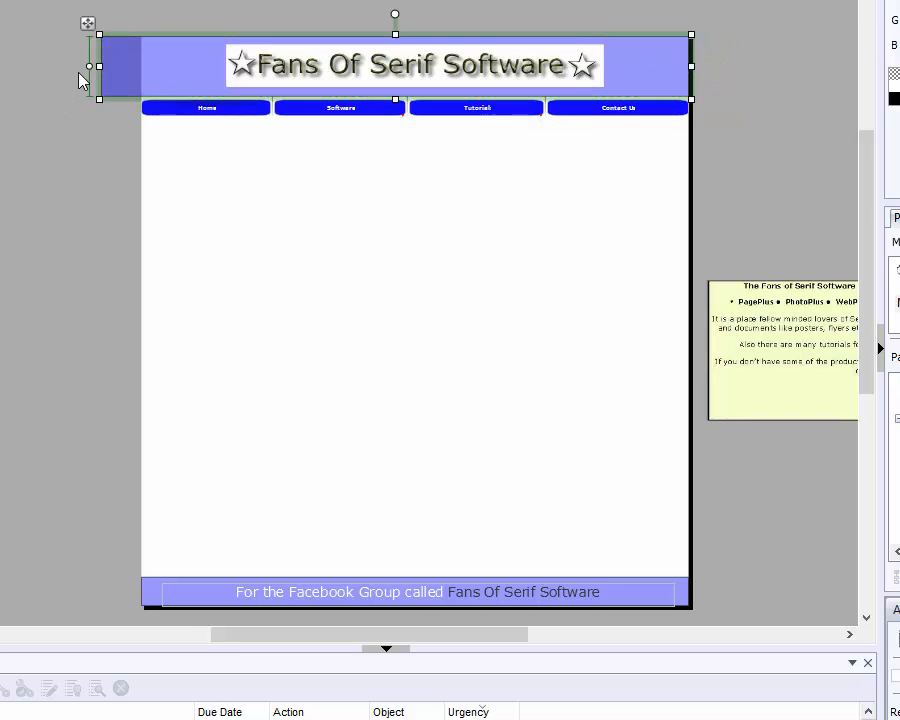
pyautogui.moveTo(98, 66); pyautogui.dragTo(138, 72)
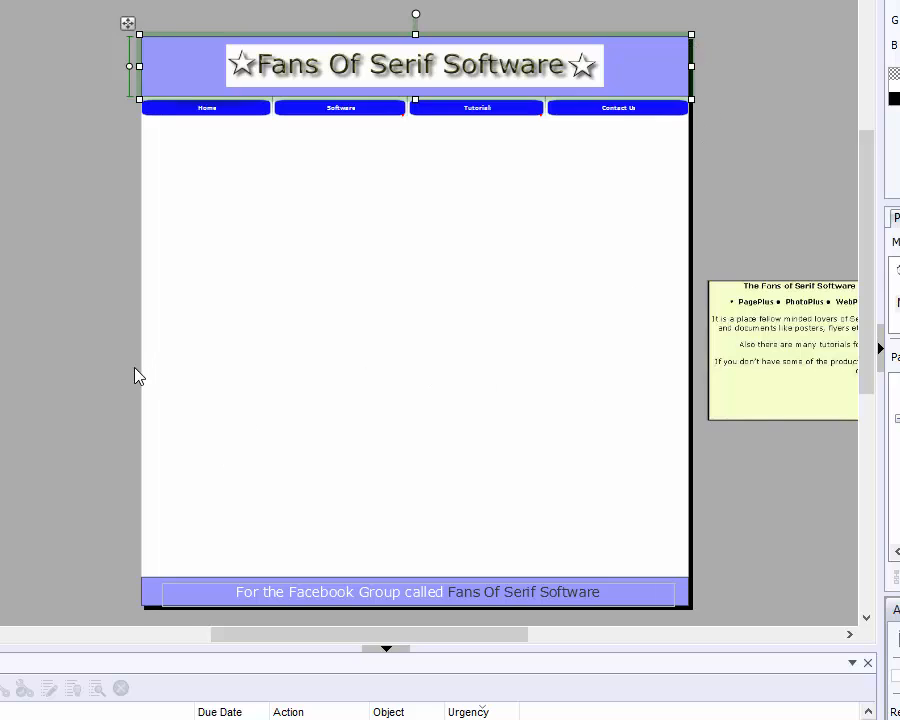
pyautogui.click(64, 346)
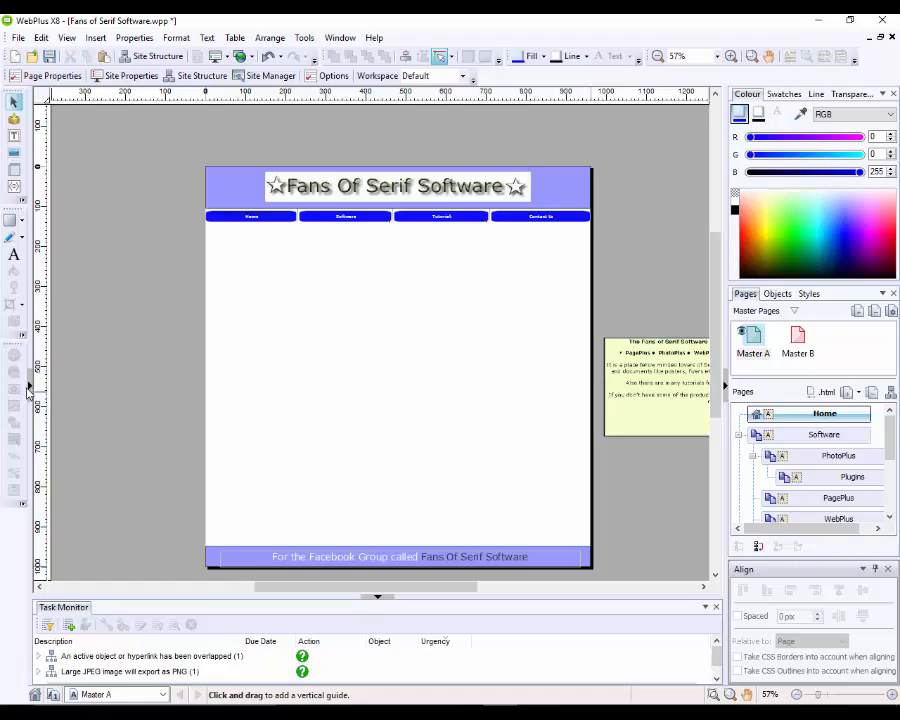
# Add all Textures backgrounds from the Settings category of the Asset Browser to the site's available assets.
pyautogui.click(29, 388)
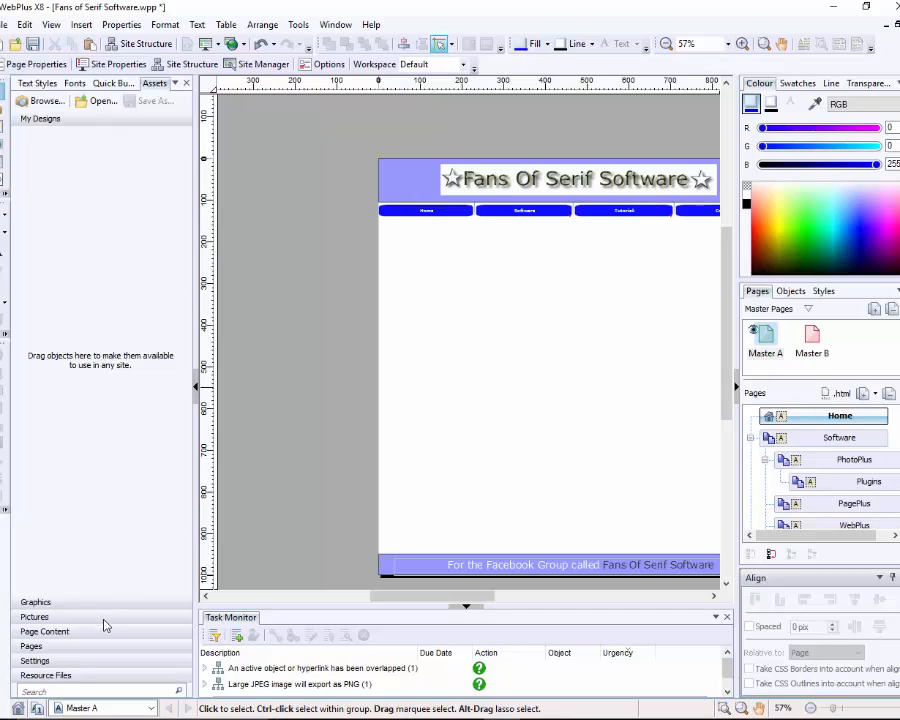
pyautogui.click(42, 663)
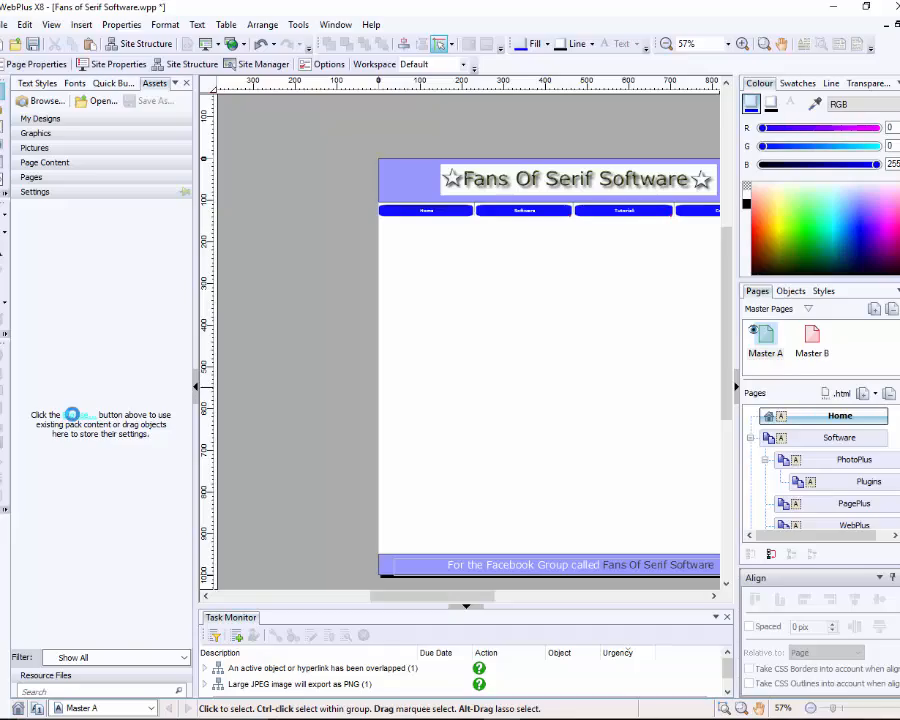
pyautogui.click(75, 416)
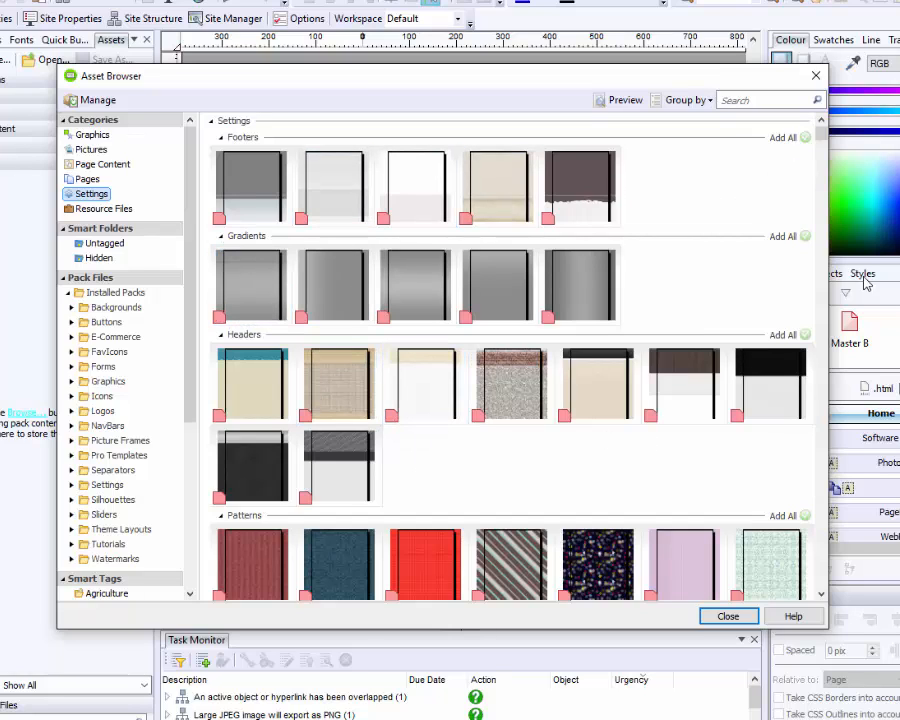
pyautogui.scroll(-5, 822, 138)
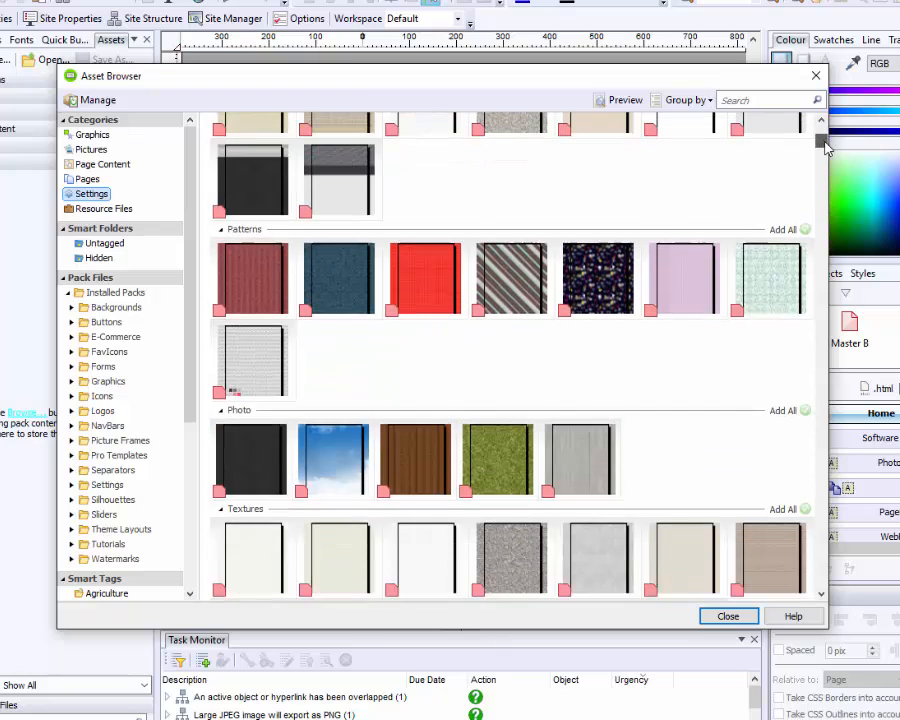
pyautogui.scroll(-3, 700, 290)
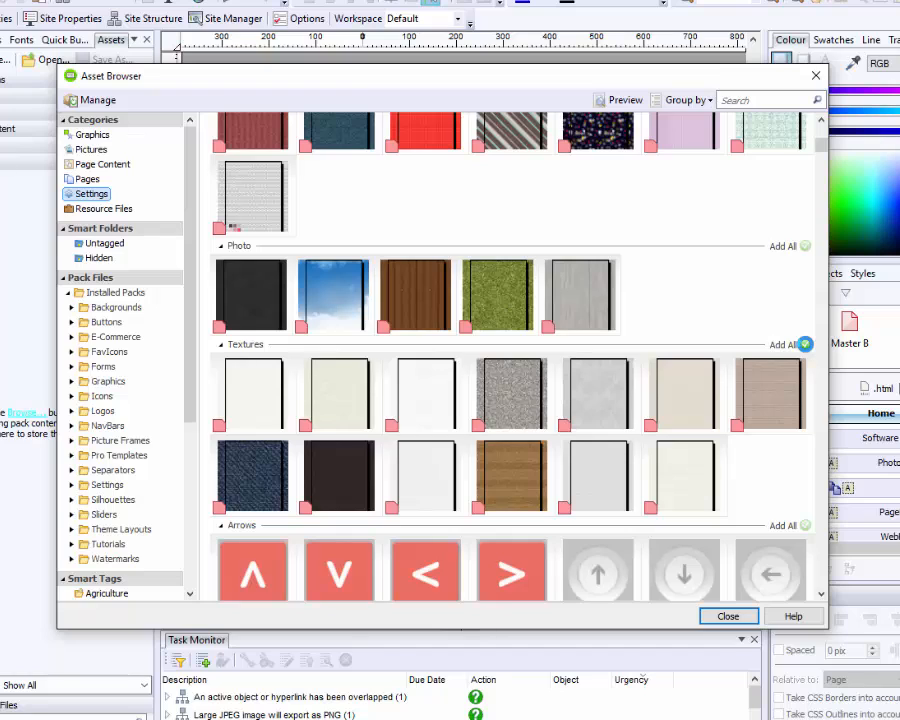
pyautogui.click(805, 344)
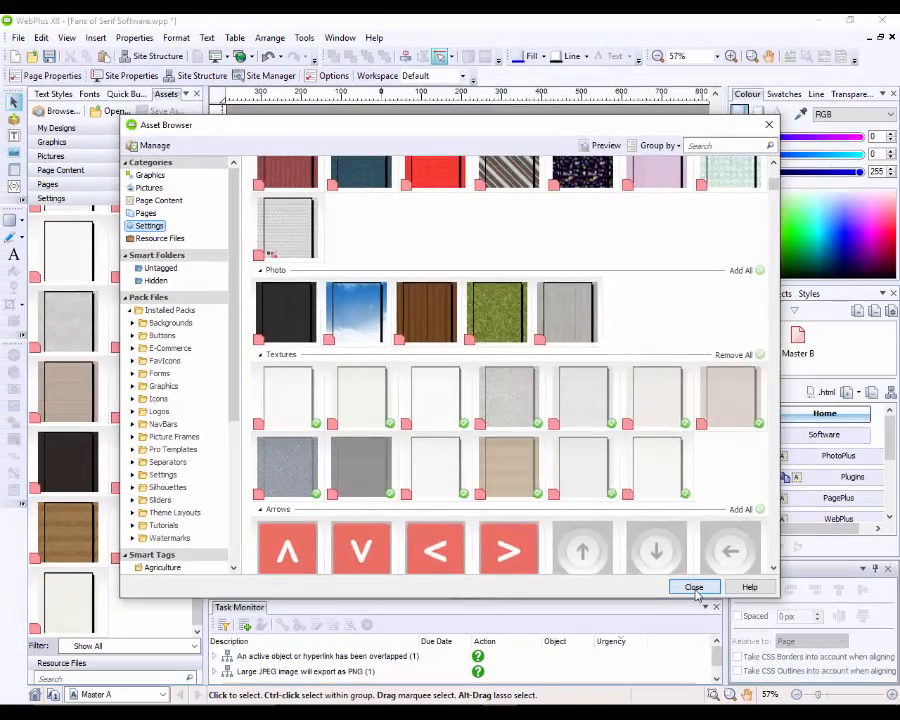
pyautogui.click(728, 616)
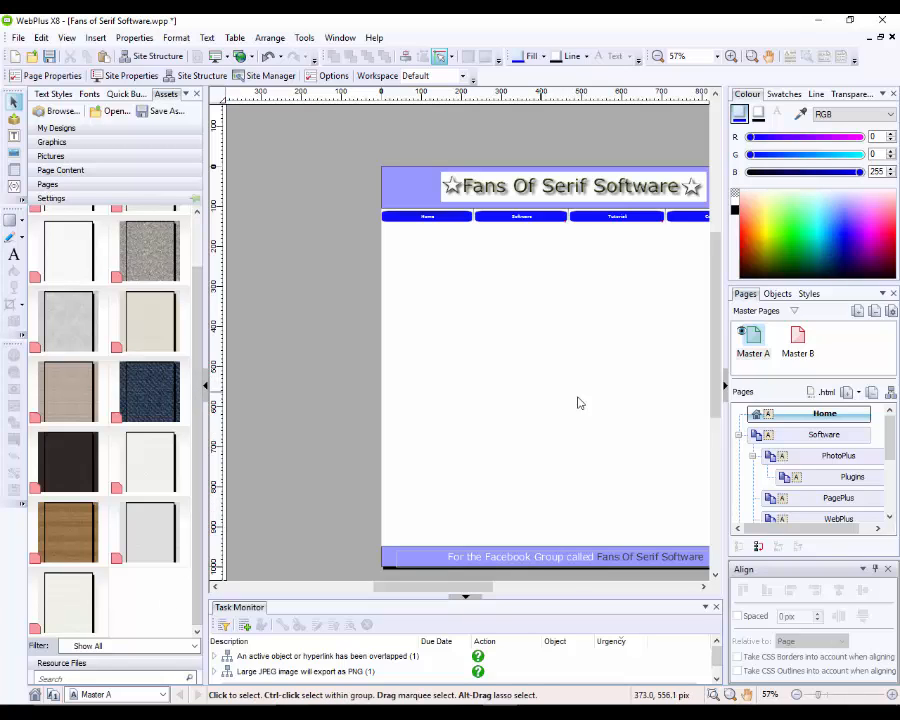
# Apply the grey marble texture as the background of the current Master A page only, and hide the assets.
pyautogui.moveTo(463, 592); pyautogui.dragTo(493, 592)
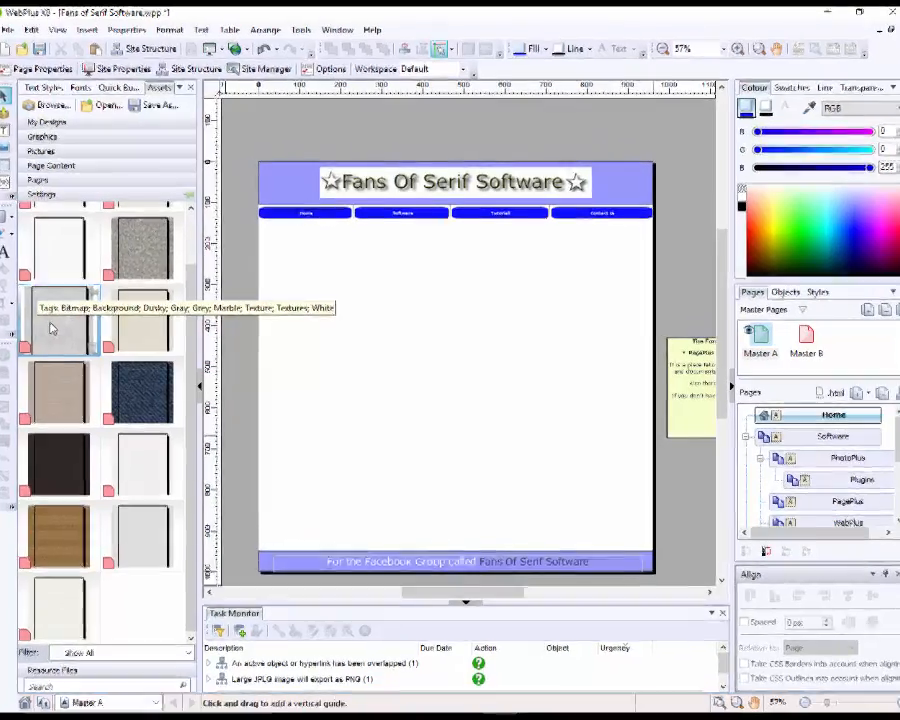
pyautogui.moveTo(52, 328); pyautogui.dragTo(444, 331)
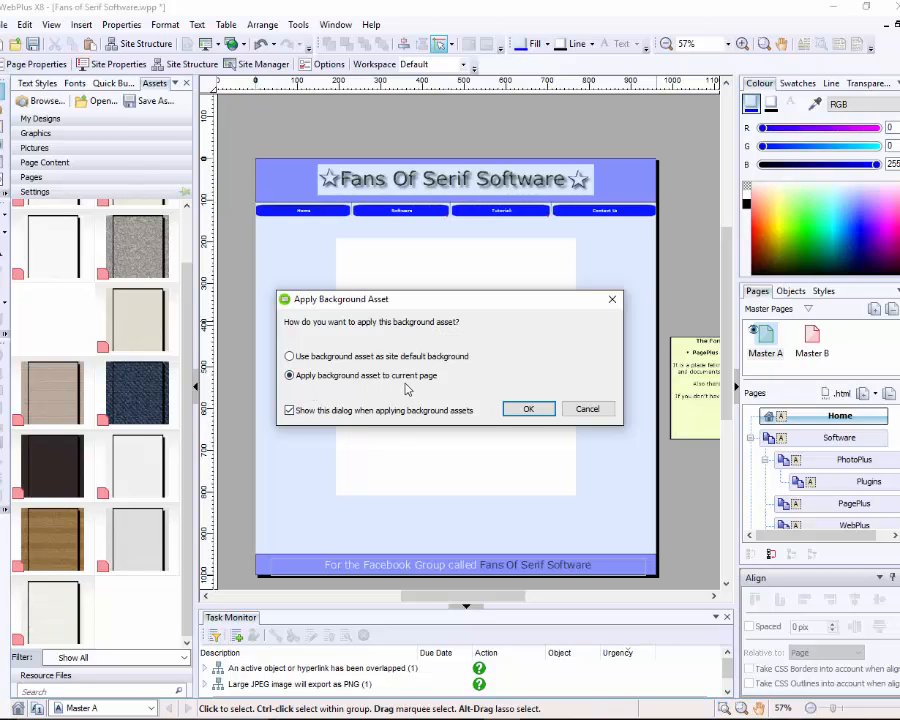
pyautogui.click(530, 410)
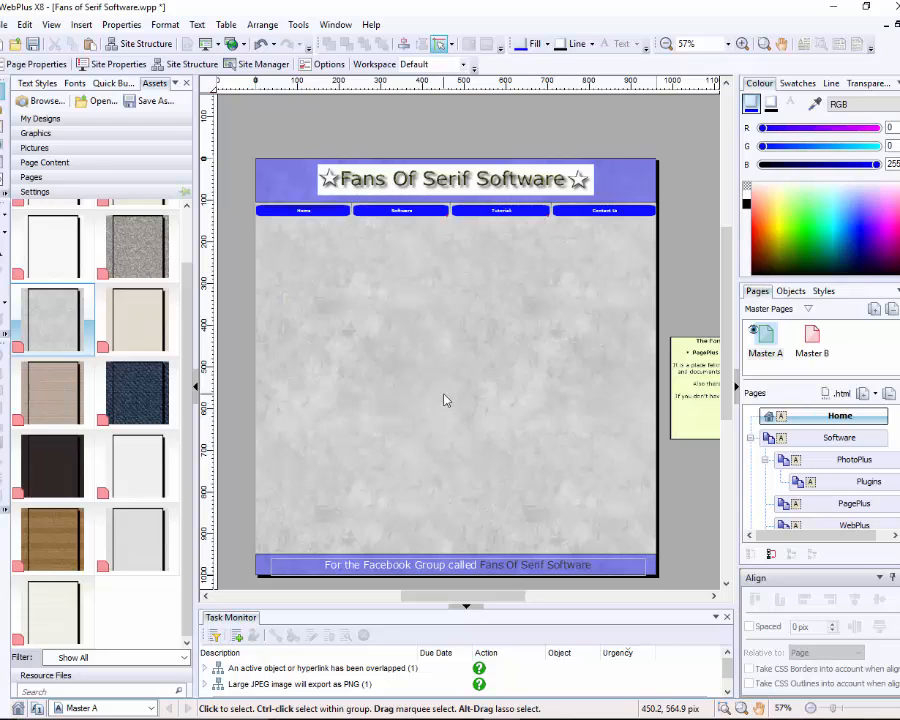
pyautogui.click(196, 386)
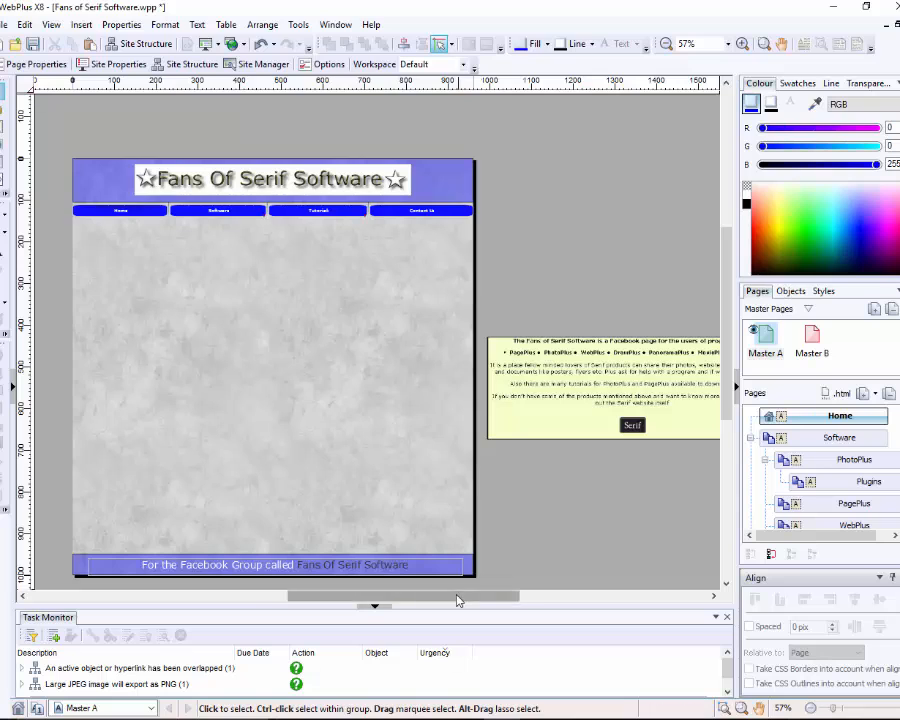
# Preview the site in Microsoft Edge, inspect the textured Home page from header to footer, and close the preview.
pyautogui.moveTo(458, 594); pyautogui.dragTo(437, 594)
pyautogui.click(4, 25)
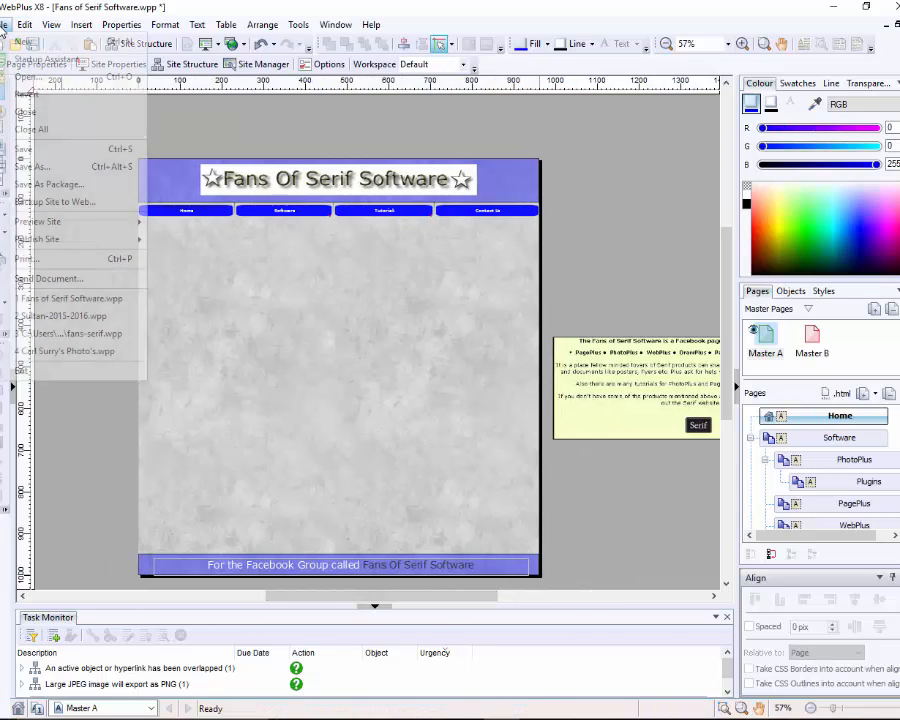
pyautogui.moveTo(43, 228)
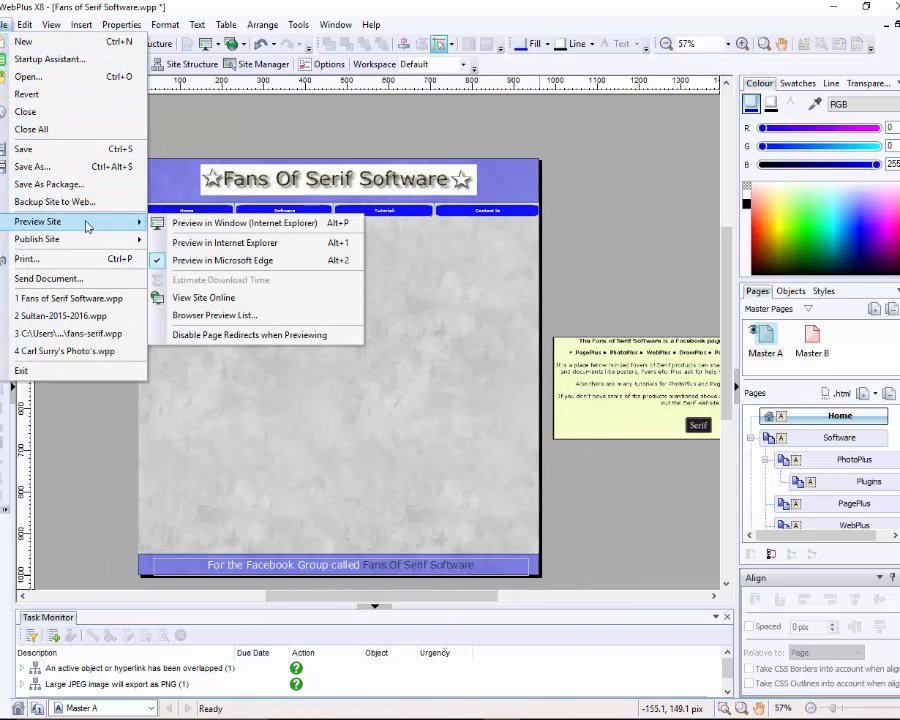
pyautogui.click(221, 261)
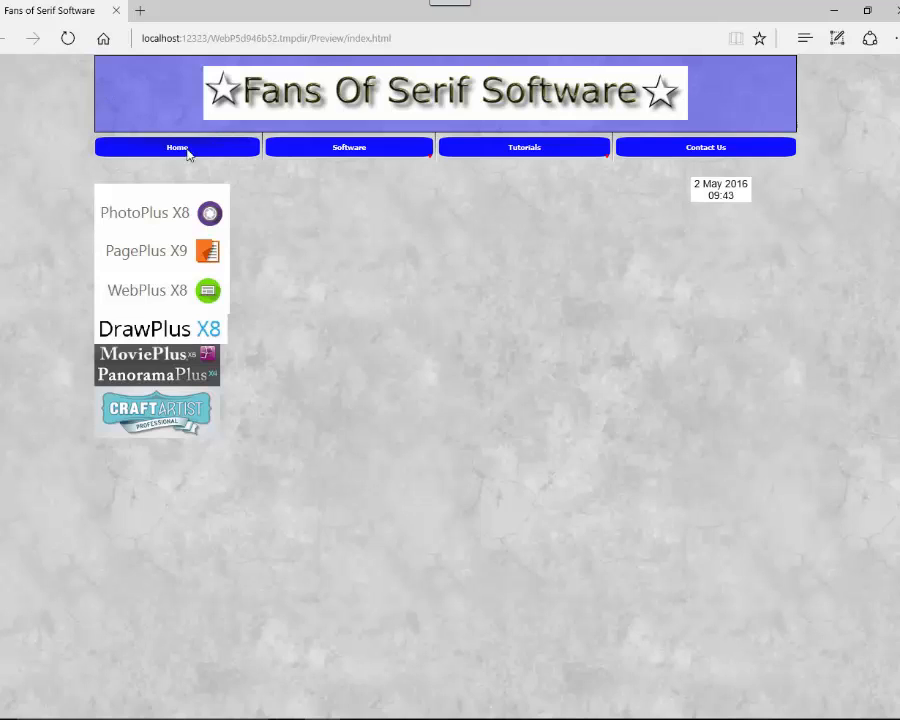
pyautogui.scroll(-2, 494, 468)
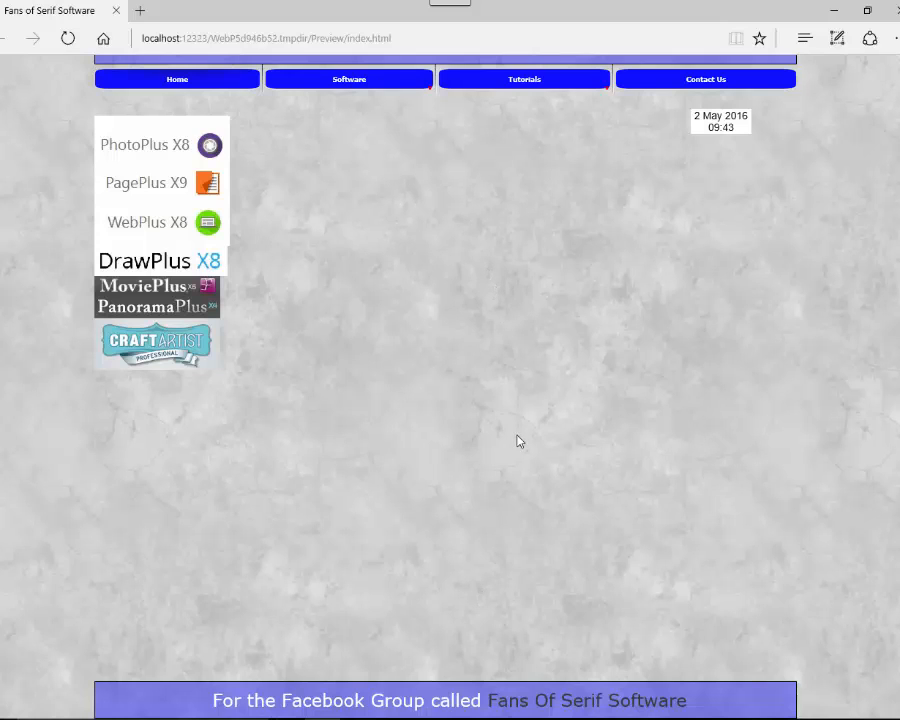
pyautogui.scroll(2, 498, 524)
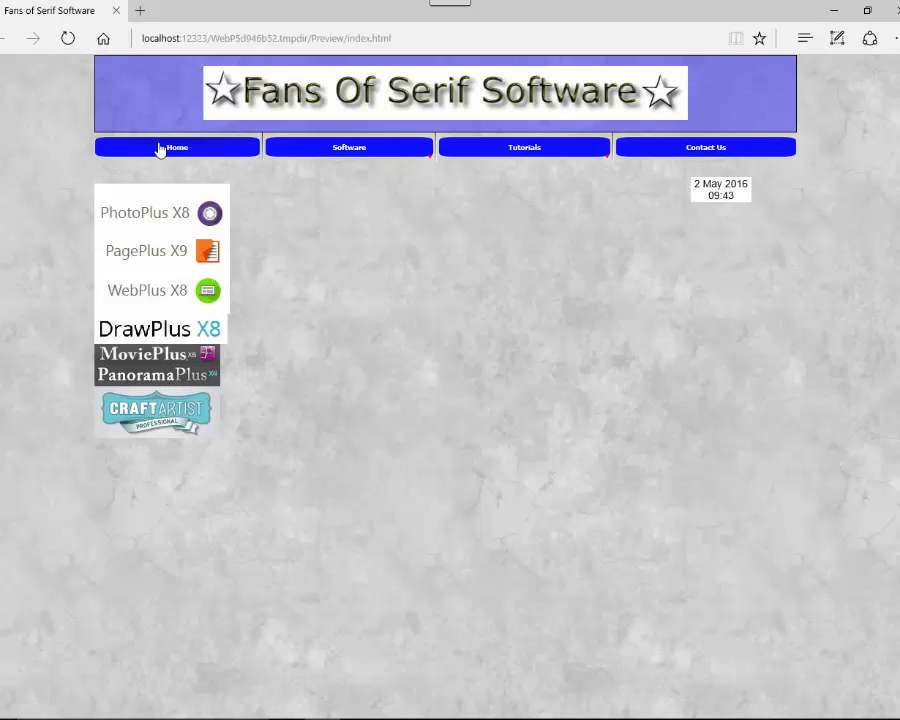
pyautogui.click(117, 12)
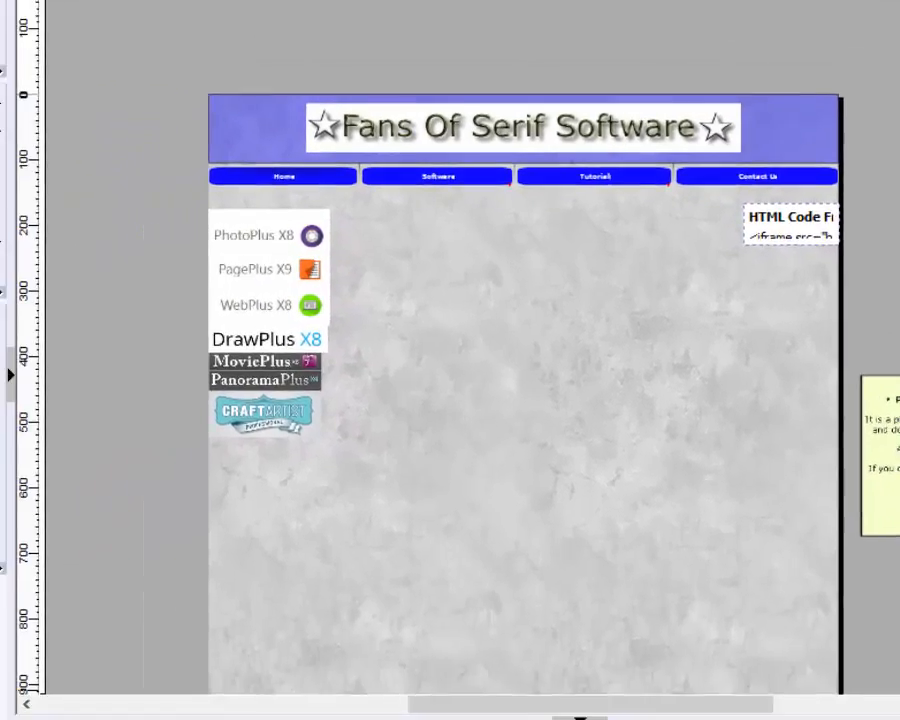
# Ungroup the stack of product logos beside the page's left edge and deselect the separate images.
pyautogui.hotkey('ctrl', '+')
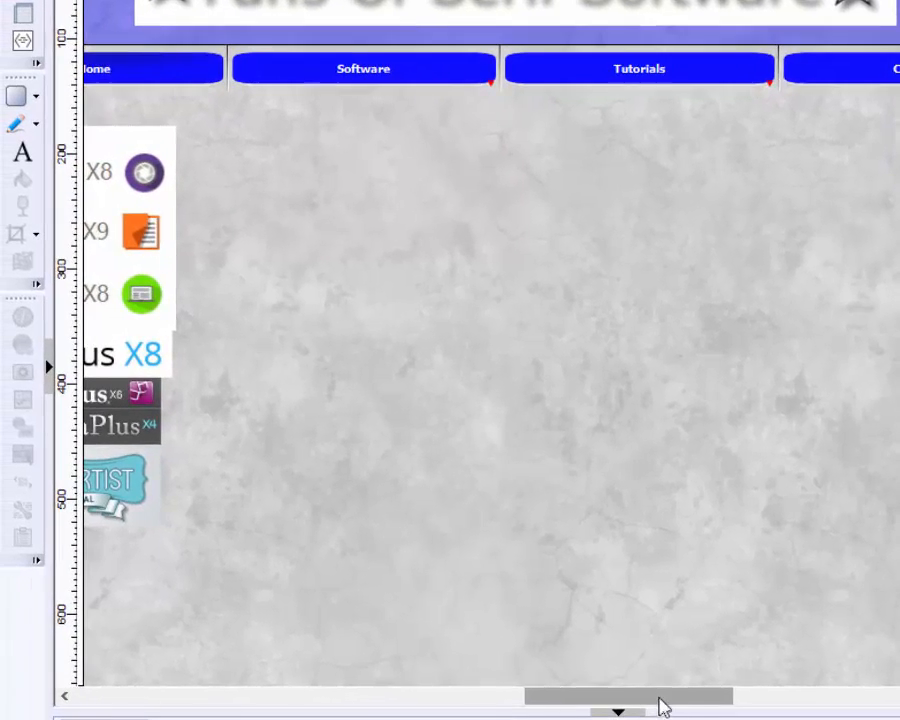
pyautogui.moveTo(623, 706); pyautogui.dragTo(568, 704)
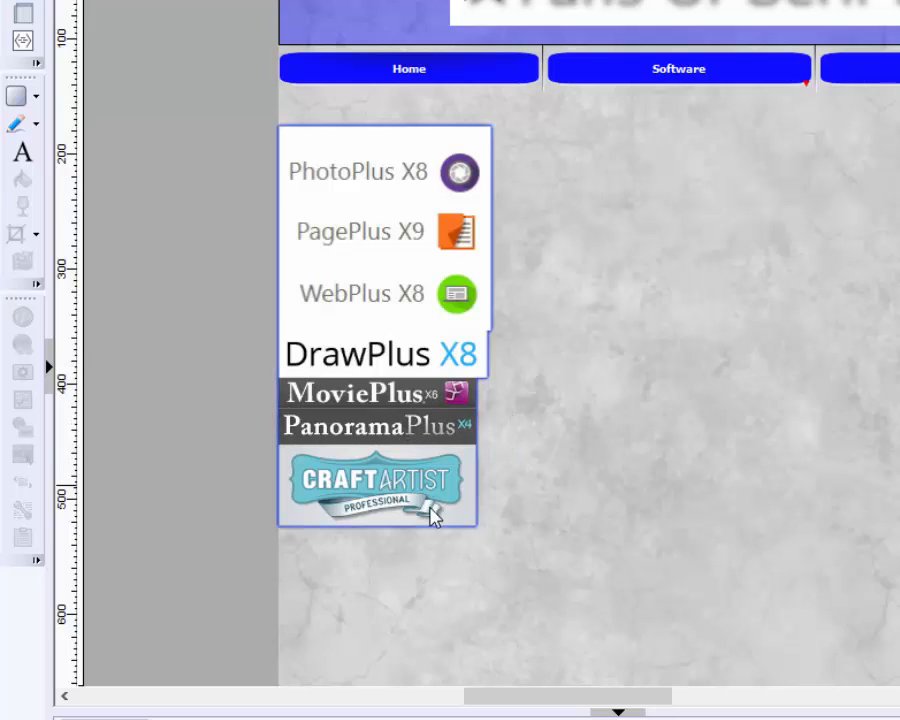
pyautogui.click(435, 515)
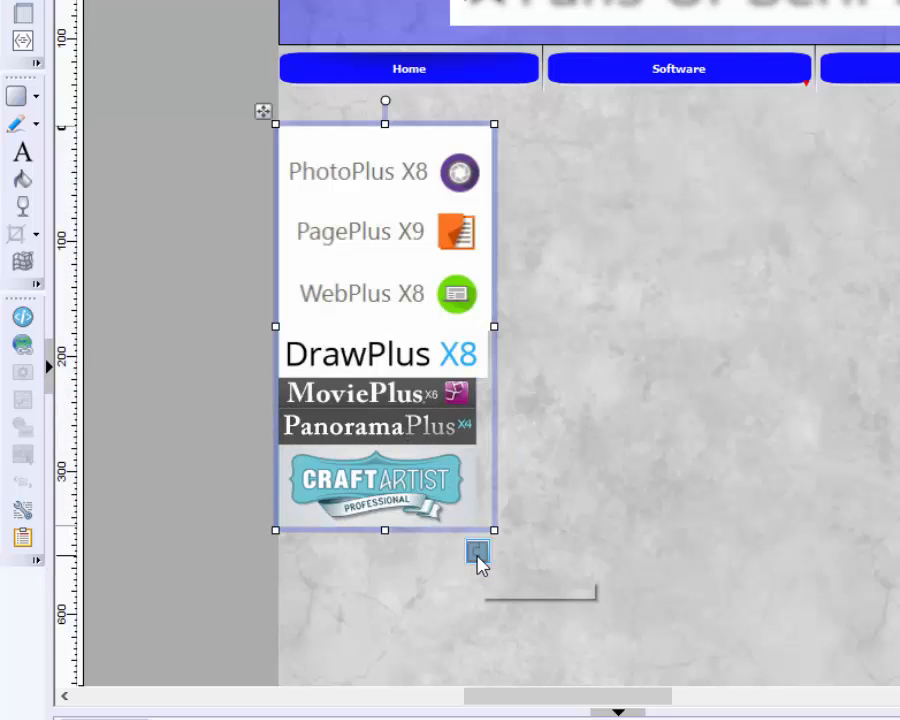
pyautogui.click(477, 556)
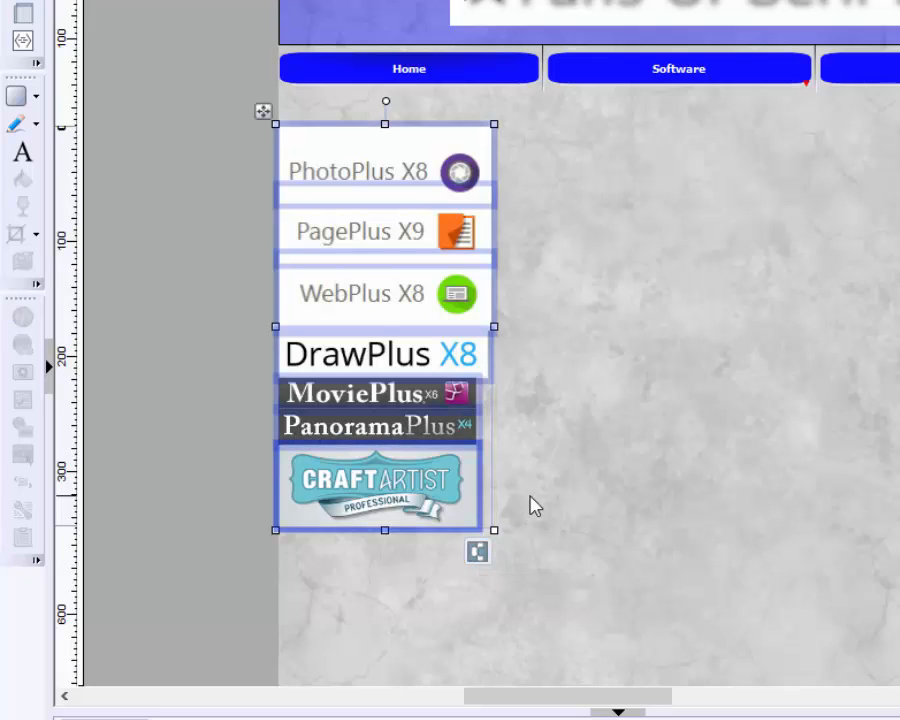
pyautogui.click(596, 530)
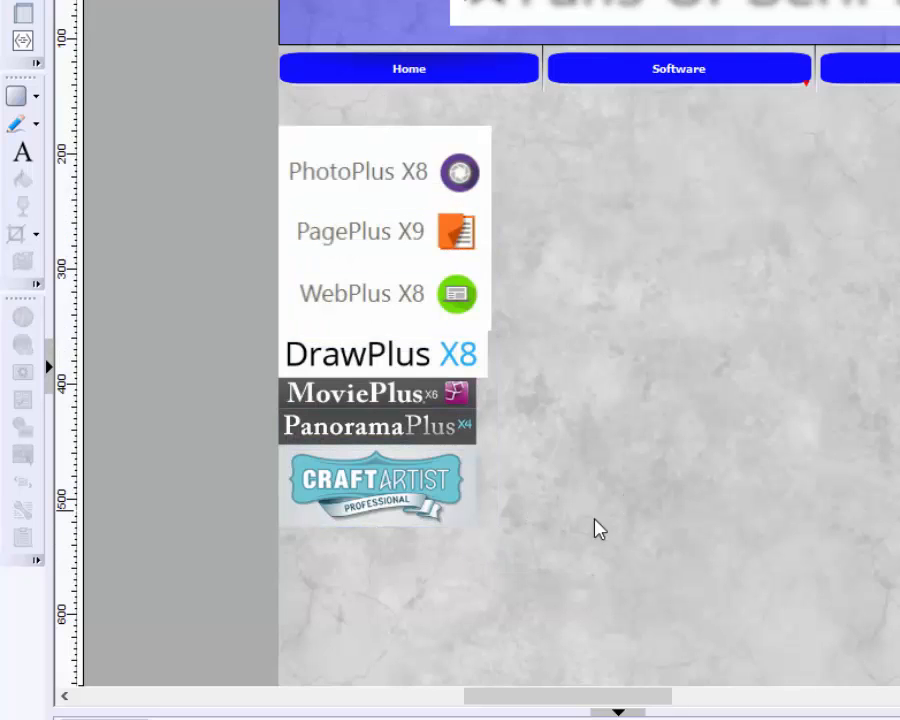
# Enlarge the DrawPlus X8 logo proportionally to match the width of the WebPlus X8 logo above it.
pyautogui.click(450, 368)
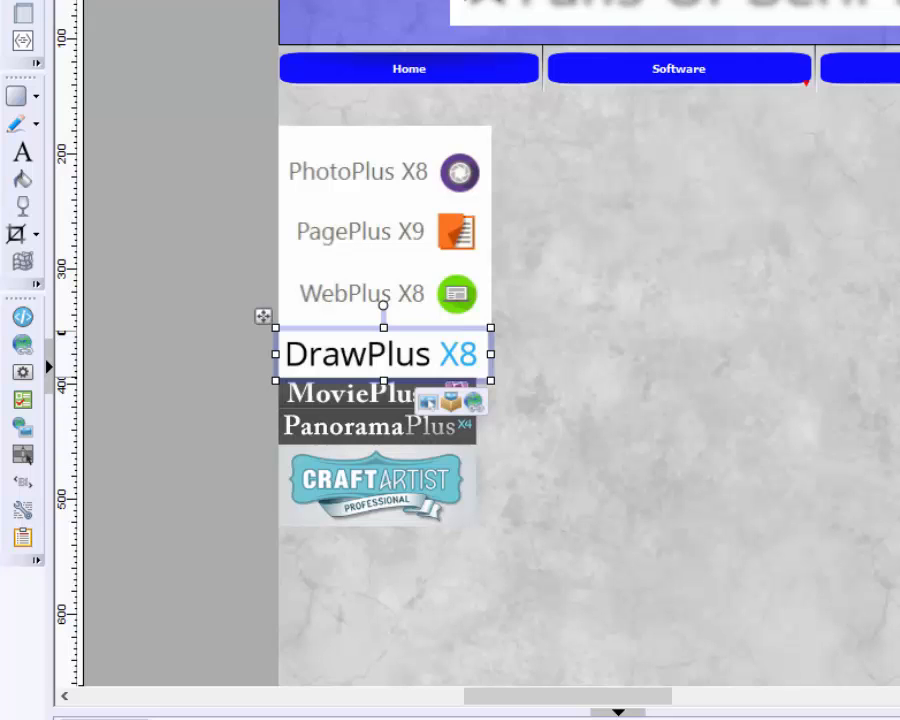
pyautogui.scroll(6, 491, 343)
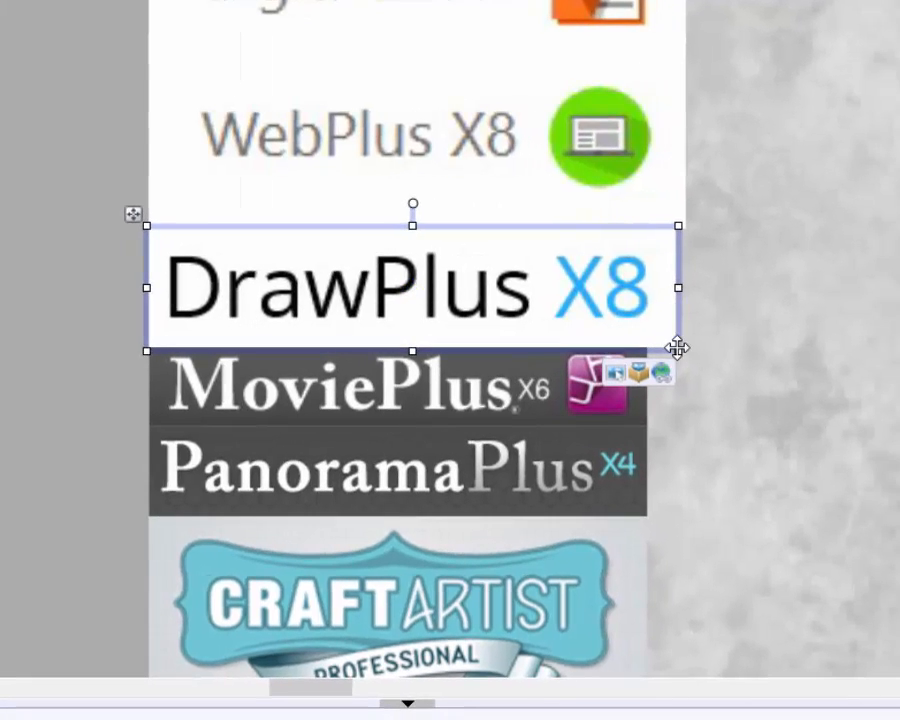
pyautogui.moveTo(677, 351); pyautogui.dragTo(688, 367)
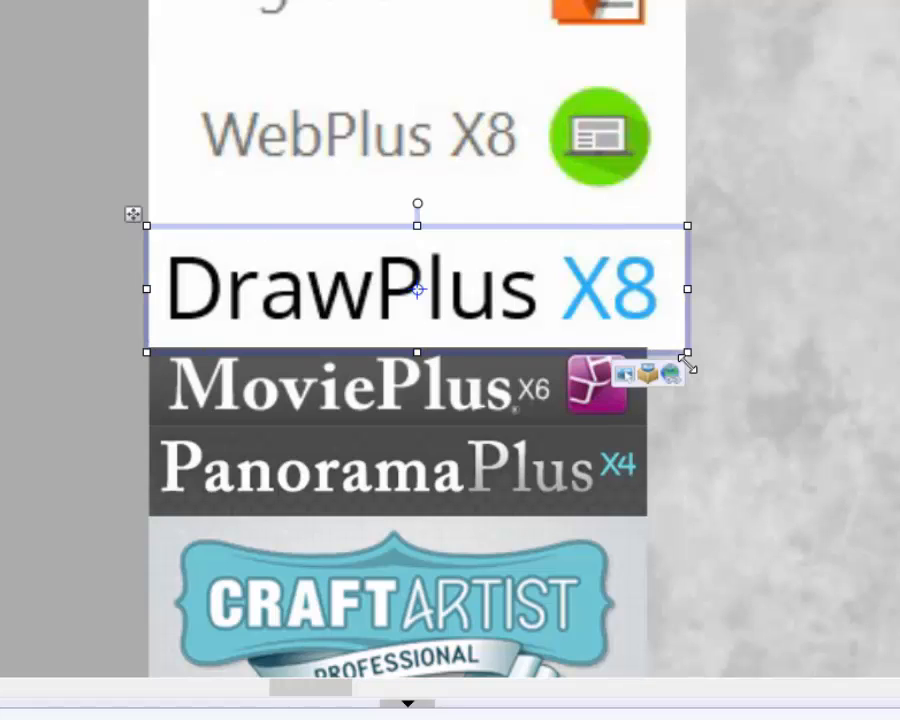
# Enlarge the MoviePlus X6 logo proportionally to the DrawPlus logo's width and nudge it down flush beneath that logo.
pyautogui.click(613, 422)
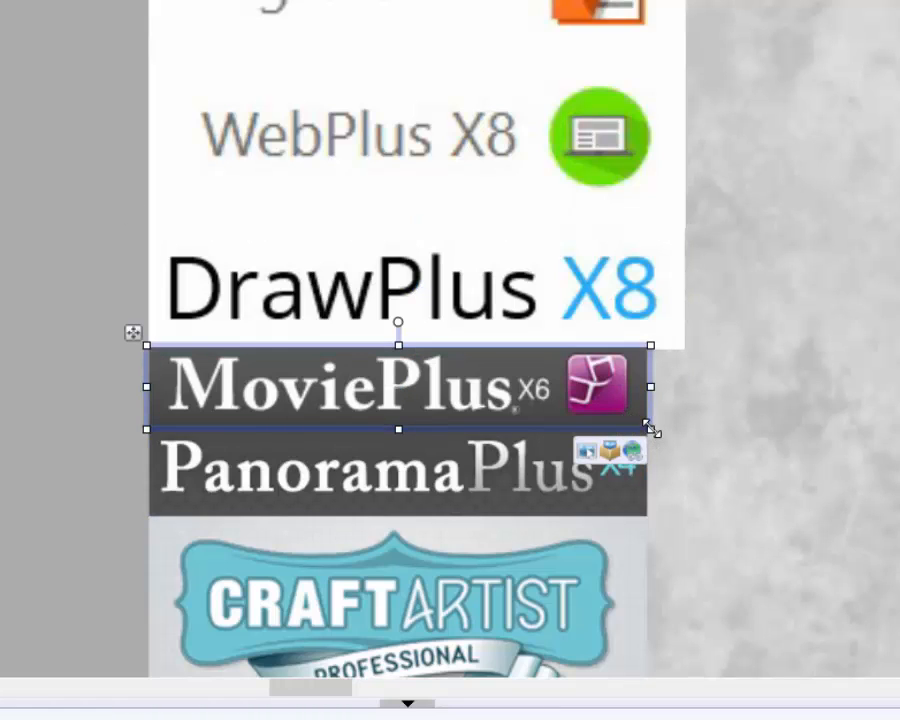
pyautogui.moveTo(650, 430); pyautogui.dragTo(684, 462)
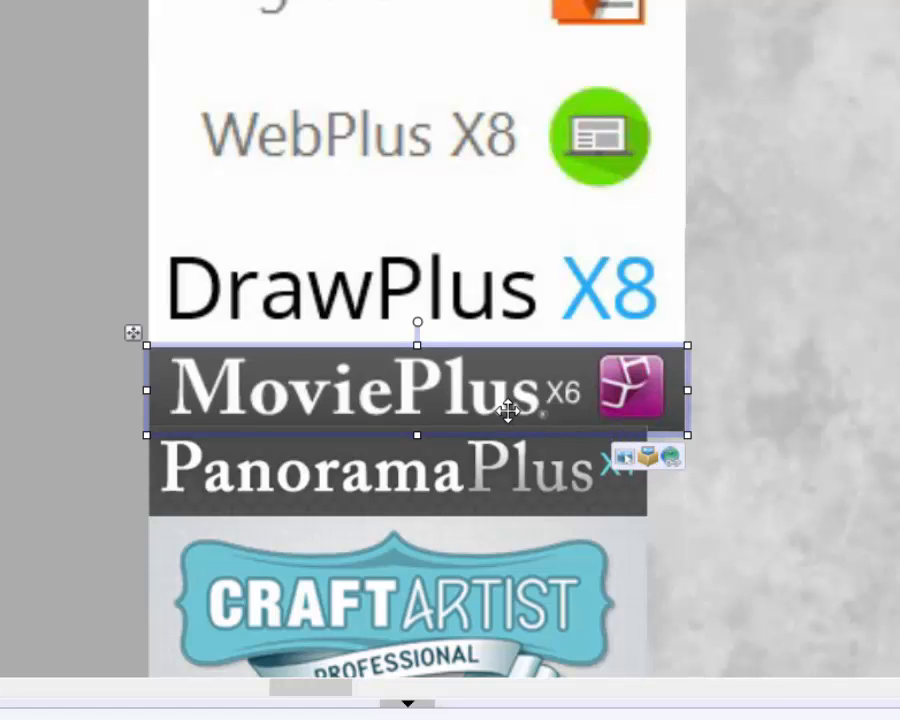
pyautogui.press('Down')
pyautogui.press('Down')
pyautogui.press('Down')
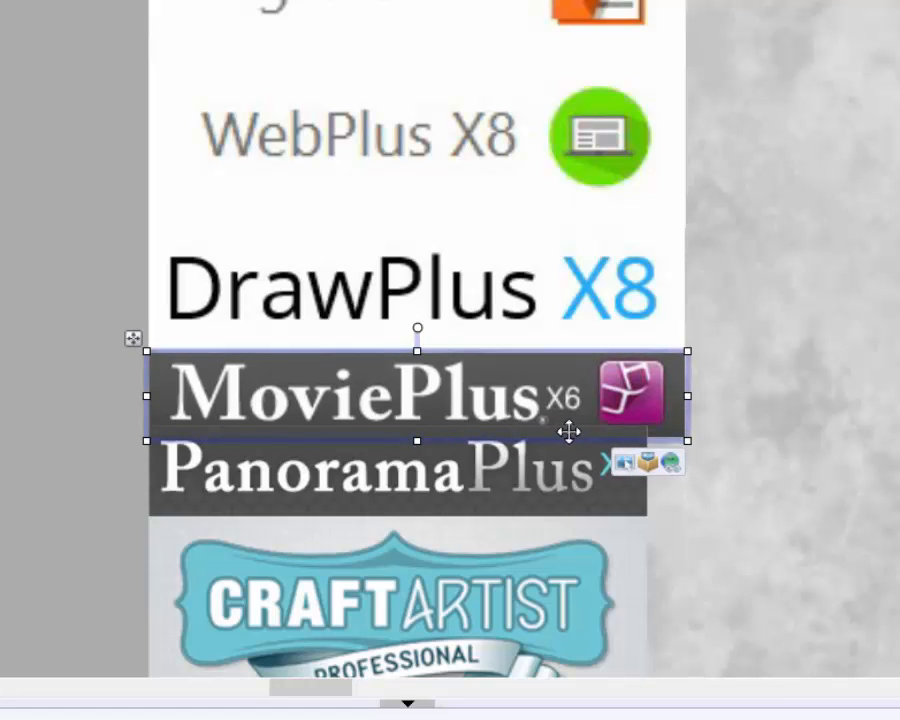
pyautogui.press('Up')
pyautogui.press('Up')
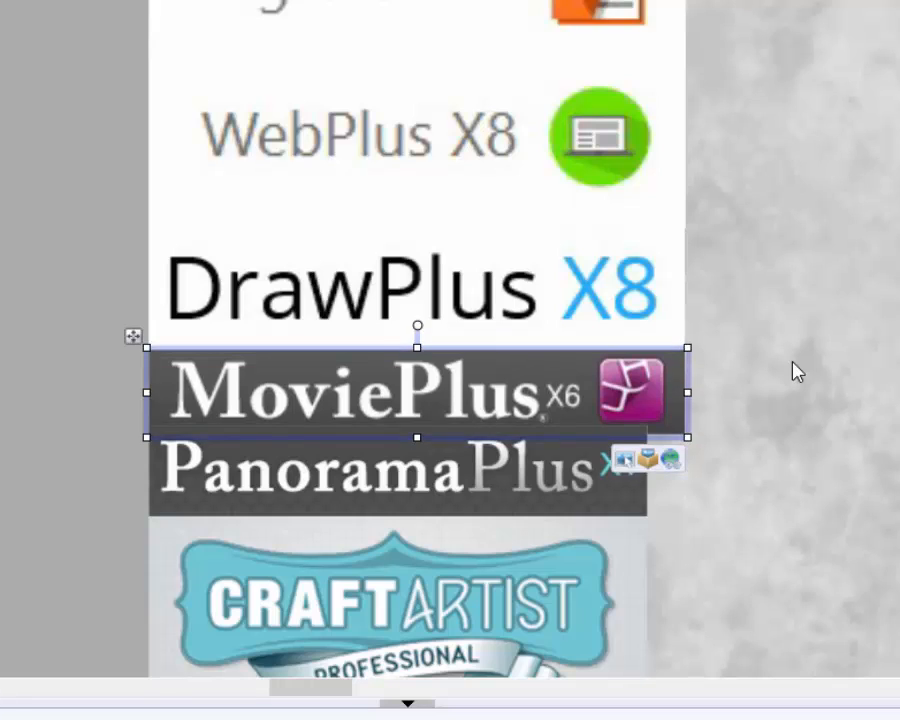
# Enlarge the PanoramaPlus X4 logo proportionally to the MoviePlus logo's width and nudge it down to sit beneath that logo.
pyautogui.click(683, 442)
pyautogui.click(628, 496)
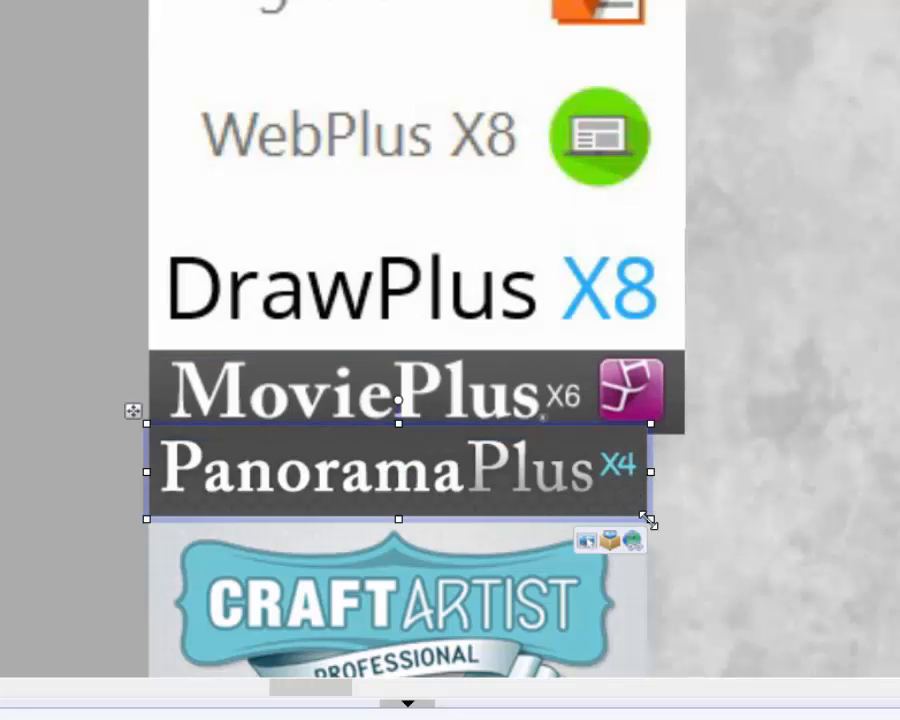
pyautogui.click(649, 522)
pyautogui.click(642, 508)
pyautogui.moveTo(650, 518); pyautogui.dragTo(688, 546)
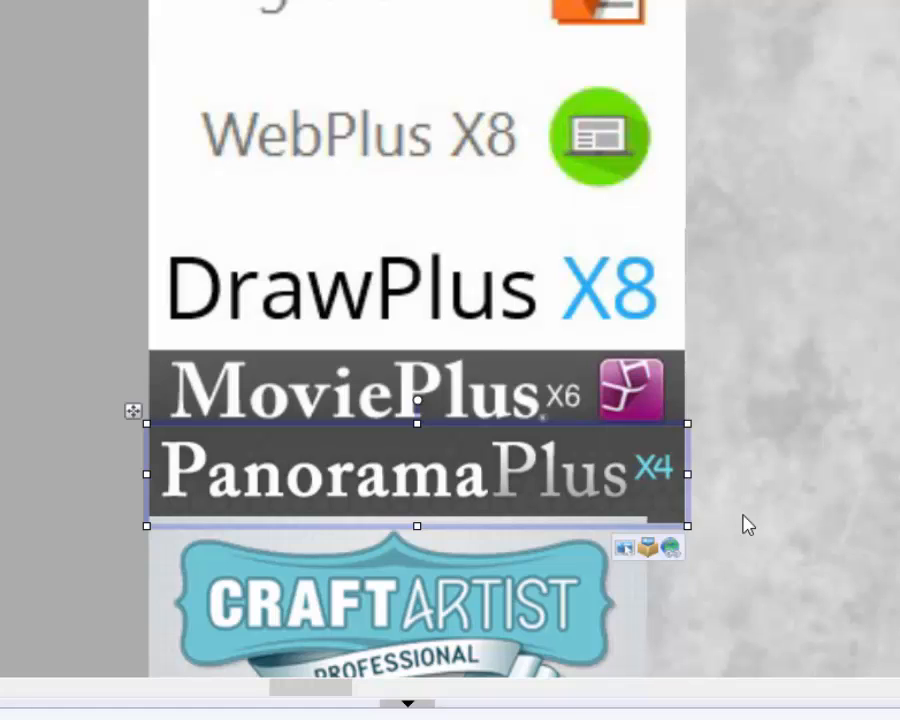
pyautogui.press('Down')
pyautogui.press('Down')
pyautogui.press('Down')
pyautogui.press('Up')
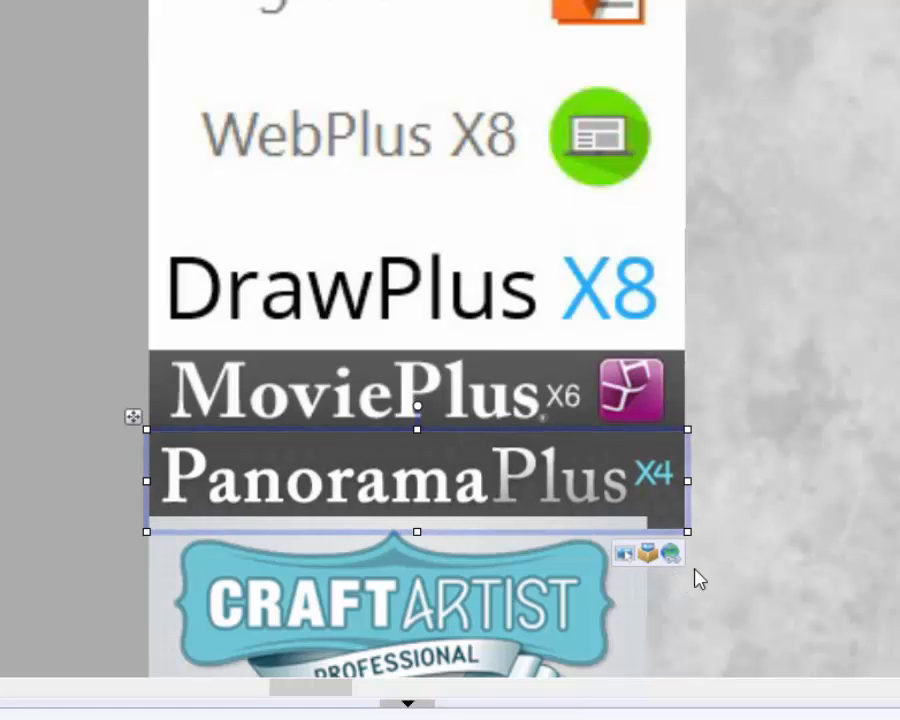
# Enlarge the CraftArtist Professional logo to the PanoramaPlus logo's width, nudge it down flush beneath that logo, and deselect it.
pyautogui.scroll(-3, 415, 350)
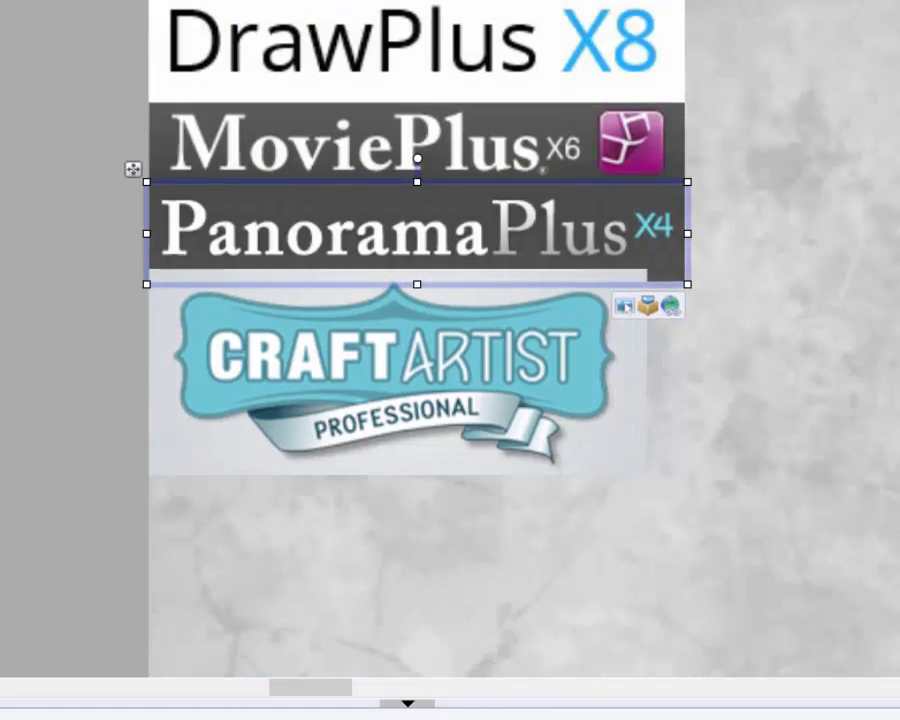
pyautogui.click(540, 450)
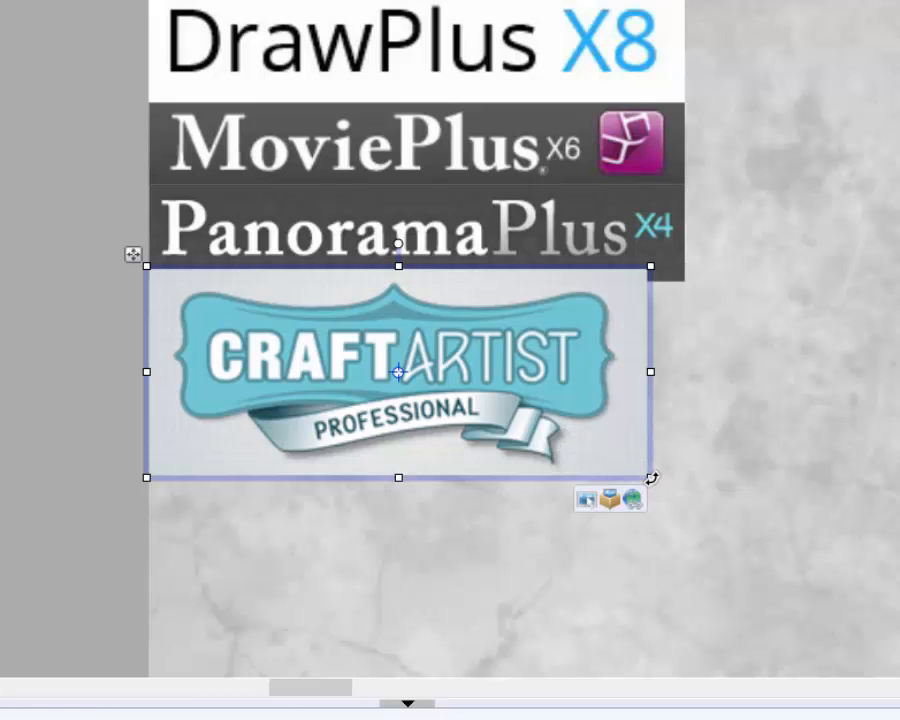
pyautogui.moveTo(651, 478); pyautogui.dragTo(691, 514)
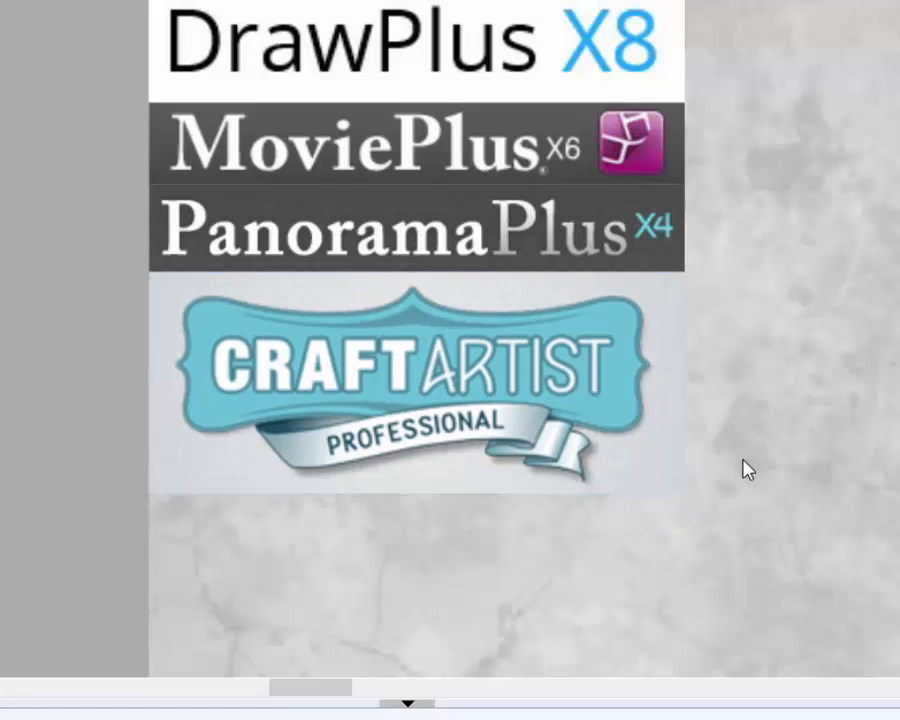
pyautogui.press('Down')
pyautogui.press('Down')
pyautogui.press('Down')
pyautogui.press('Down')
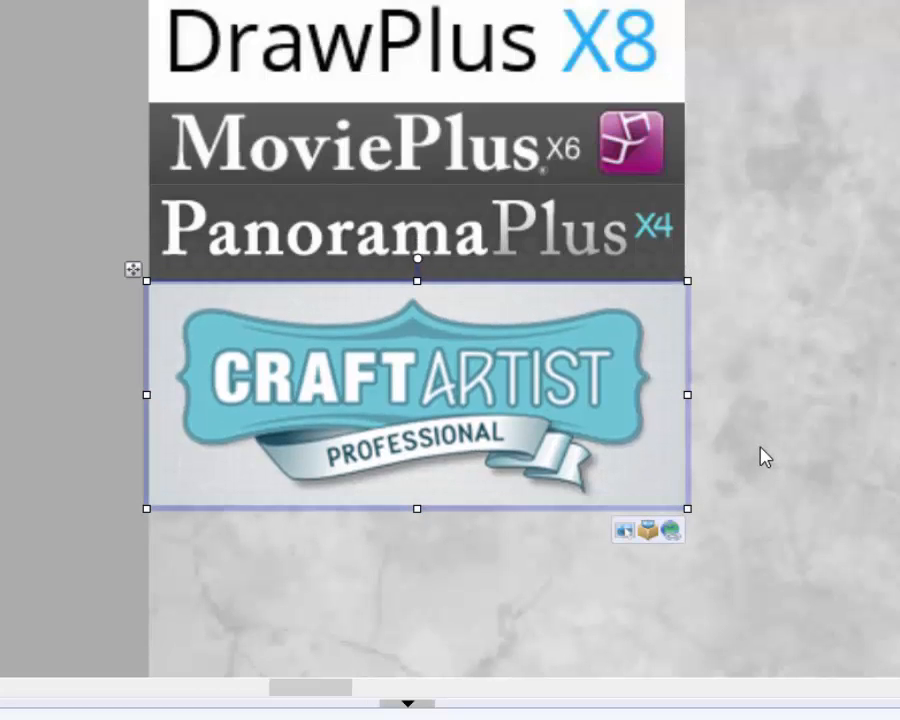
pyautogui.press('Up')
pyautogui.press('Up')
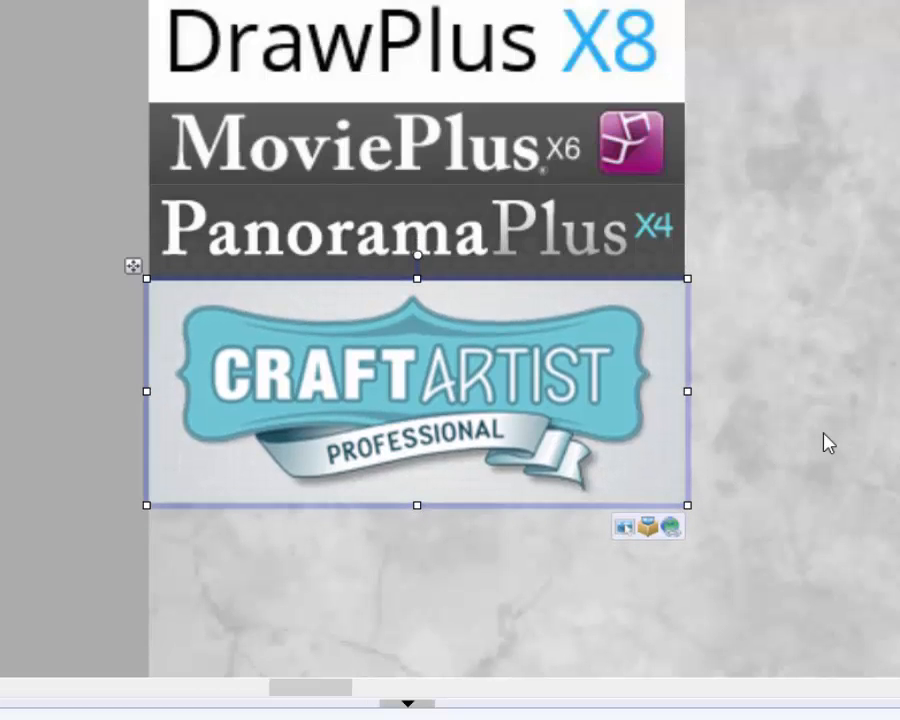
pyautogui.press('Escape')
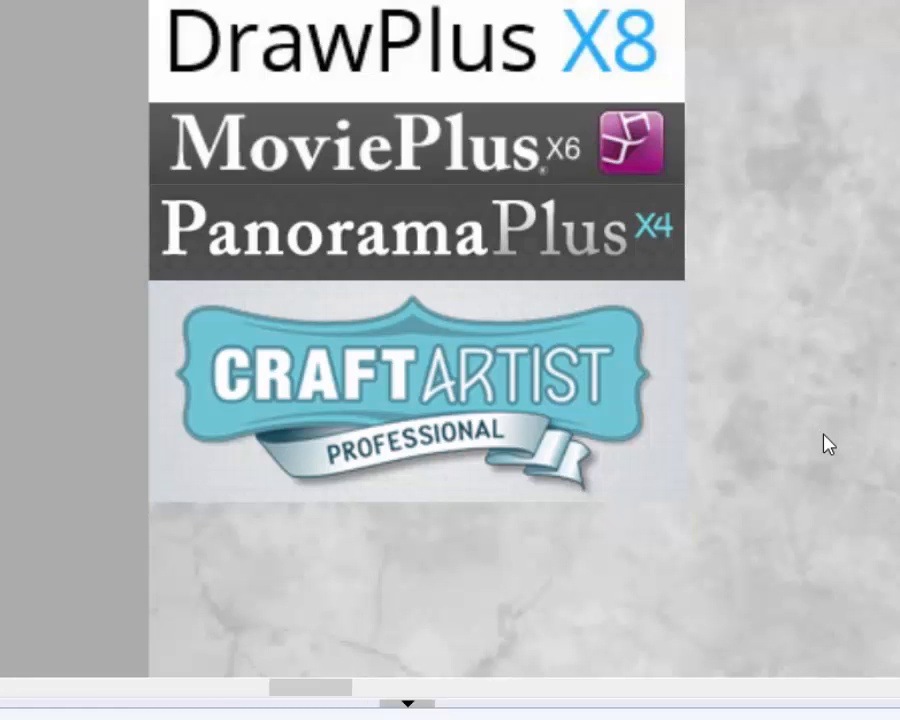
# Select all seven product logos, from PhotoPlus to CraftArtist, group them again, and clear the selection.
pyautogui.scroll(-5, 776, 529)
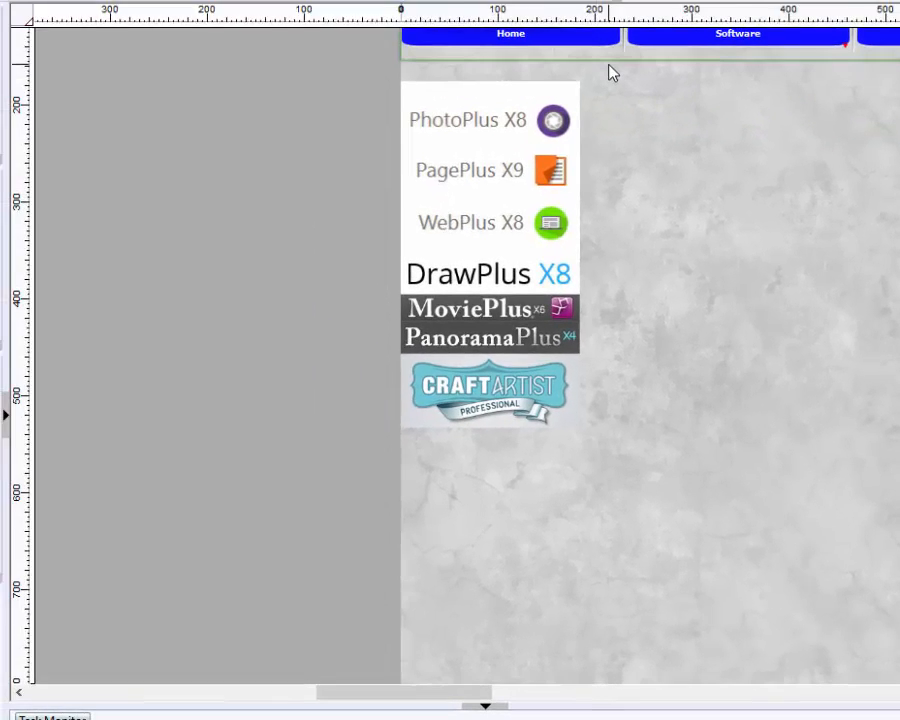
pyautogui.moveTo(611, 68); pyautogui.dragTo(367, 500)
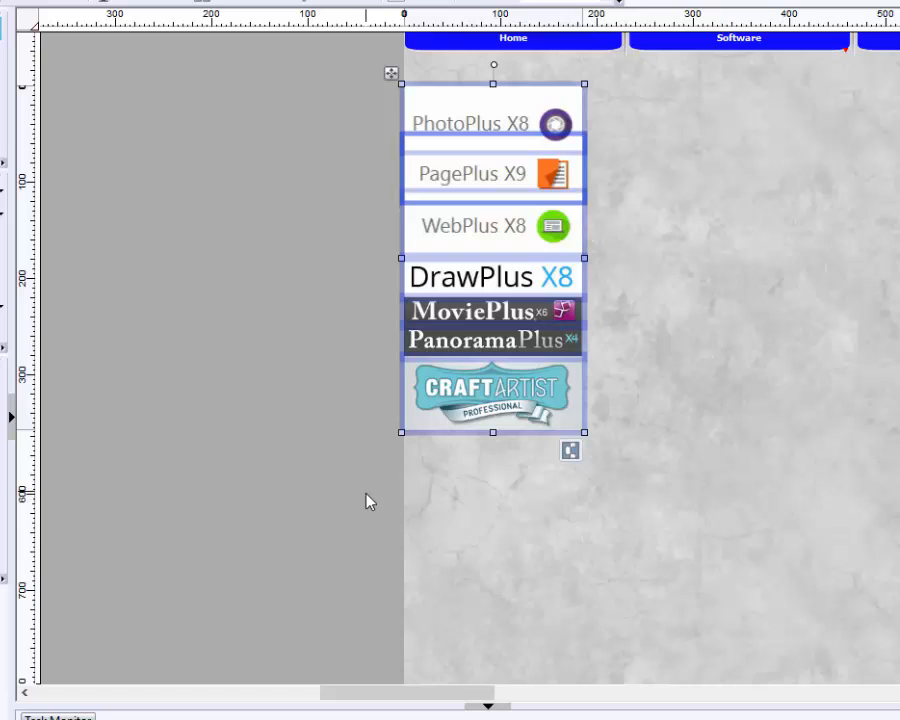
pyautogui.click(569, 450)
pyautogui.click(513, 480)
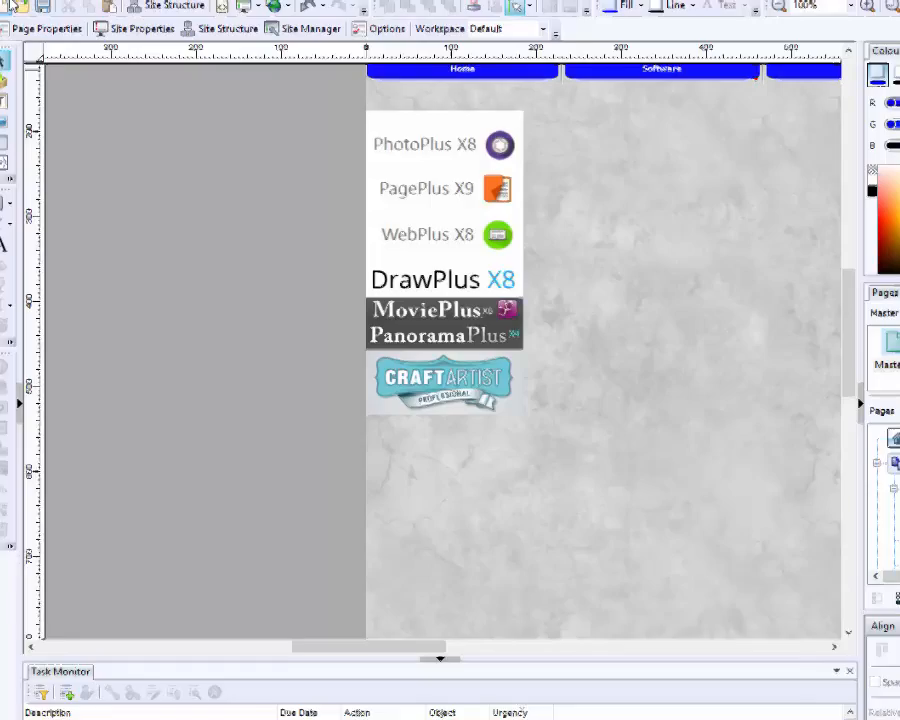
# Preview the site in Microsoft Edge, check the resized logo column on the Home page, and close the preview.
pyautogui.click(17, 36)
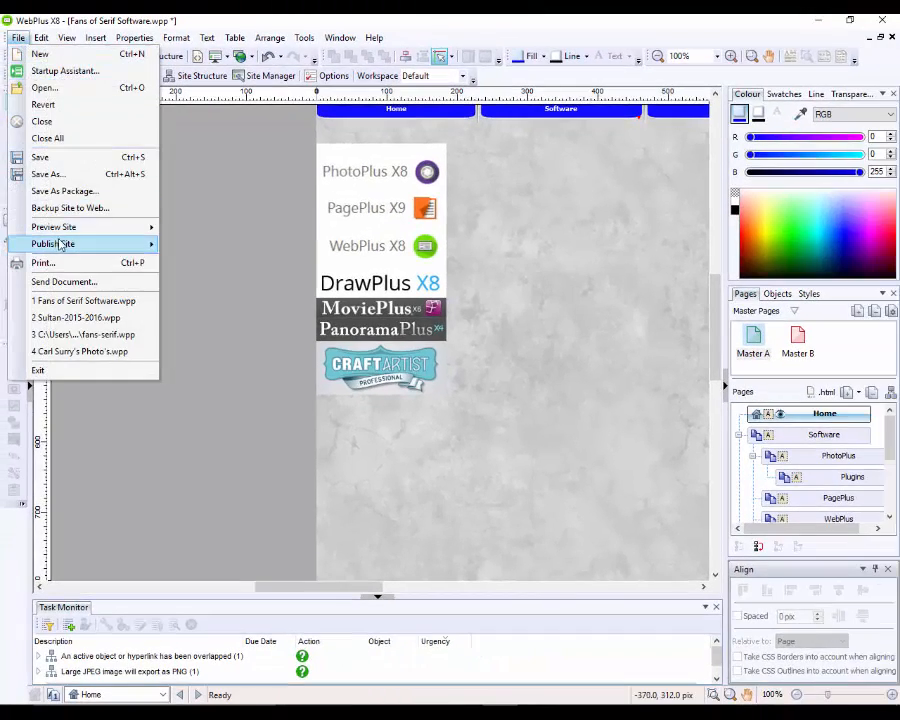
pyautogui.moveTo(110, 227)
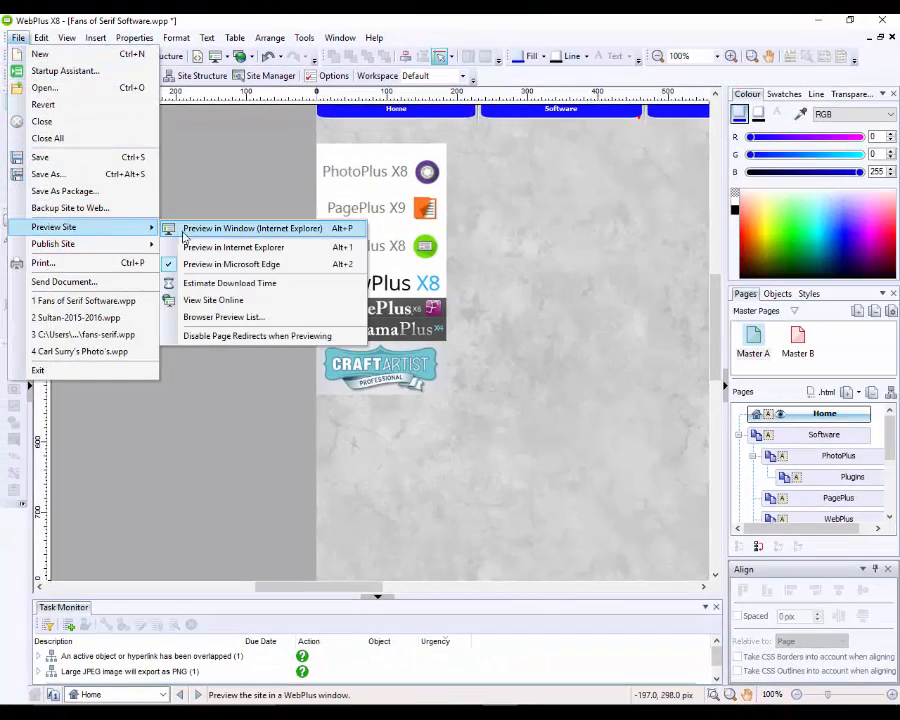
pyautogui.click(212, 265)
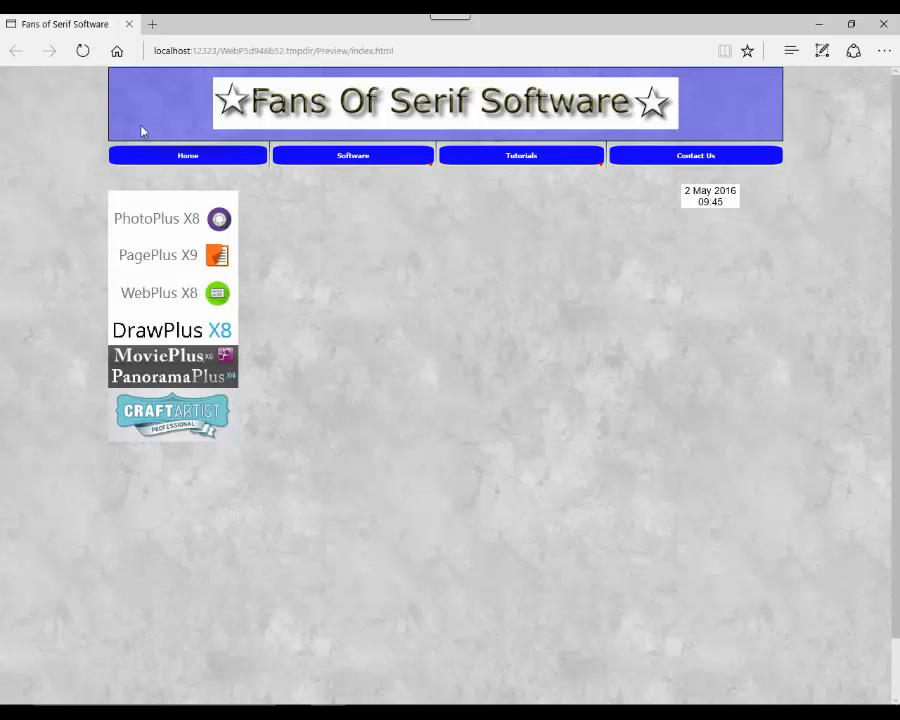
pyautogui.click(129, 23)
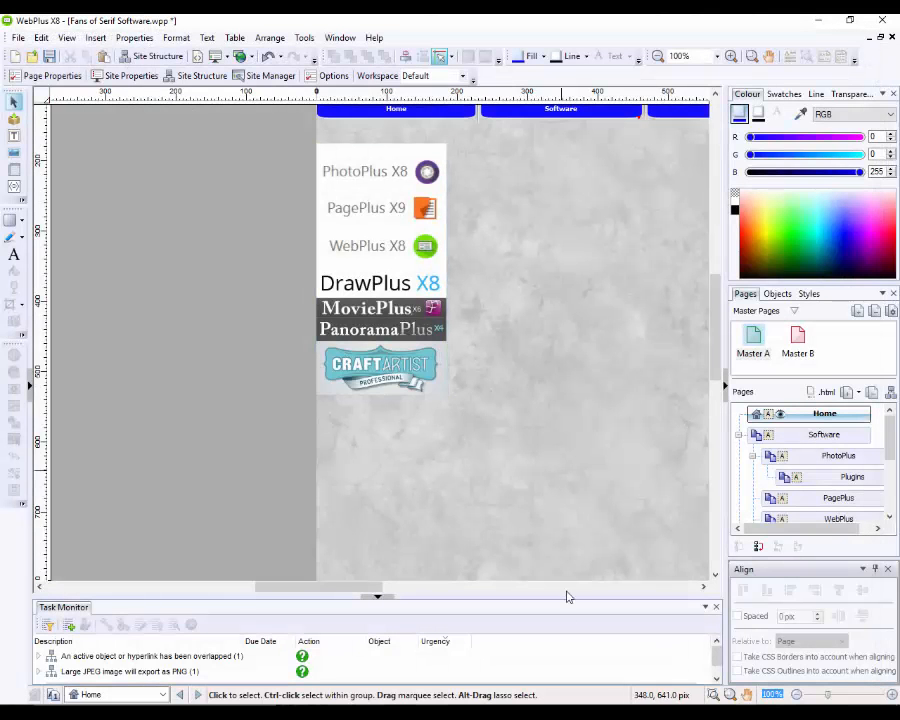
# Save the site as Fans of Serif Software.wpp in the FOSS-website-data folder, replacing the existing file.
pyautogui.moveTo(376, 587); pyautogui.dragTo(423, 585)
pyautogui.click(18, 37)
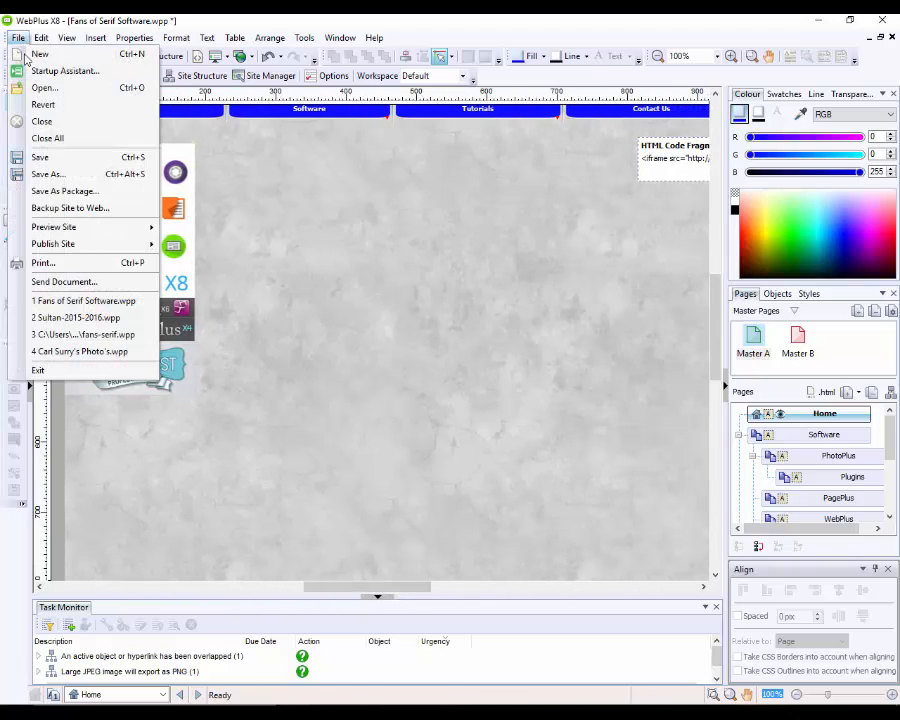
pyautogui.click(46, 174)
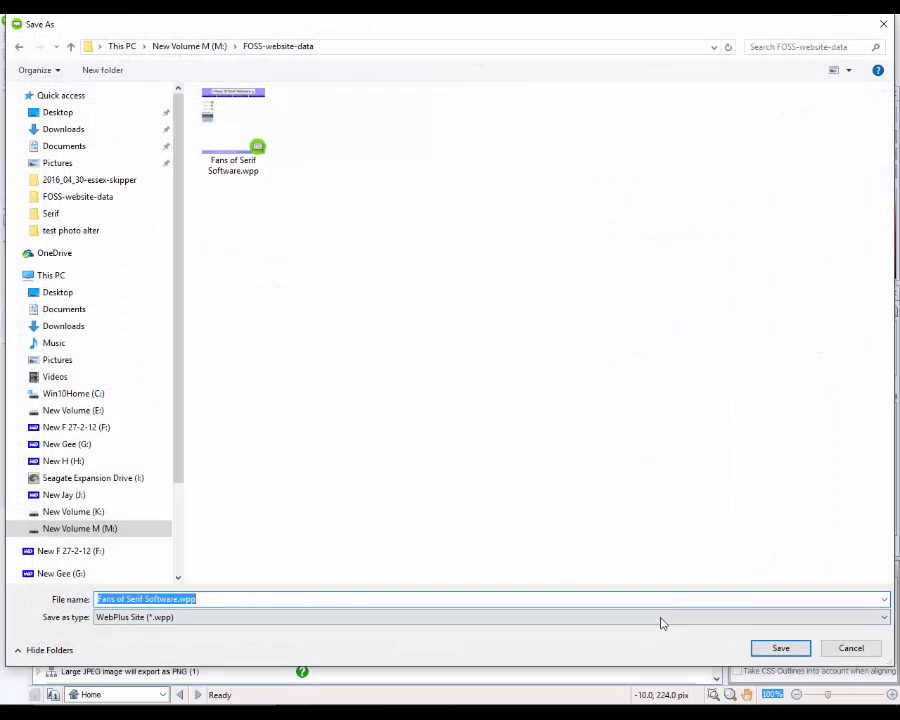
pyautogui.click(785, 651)
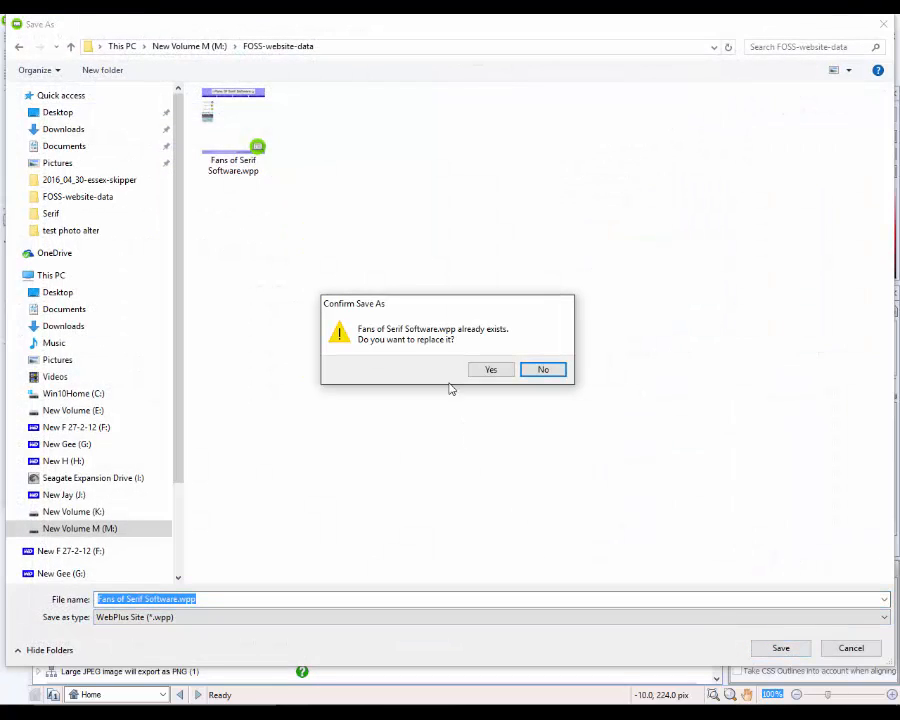
pyautogui.click(492, 369)
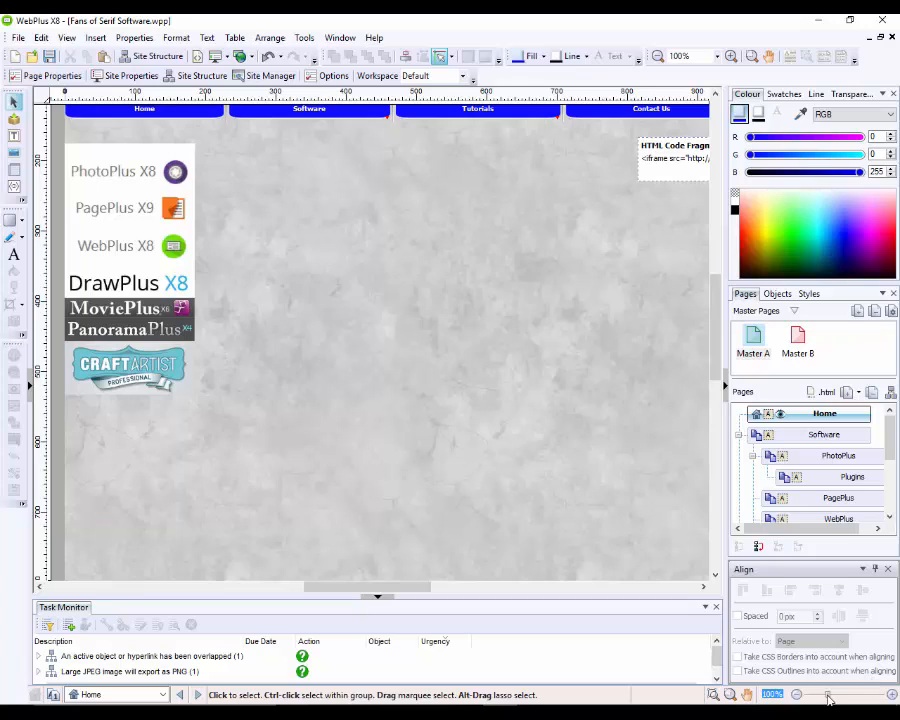
pyautogui.moveTo(828, 697); pyautogui.dragTo(820, 699)
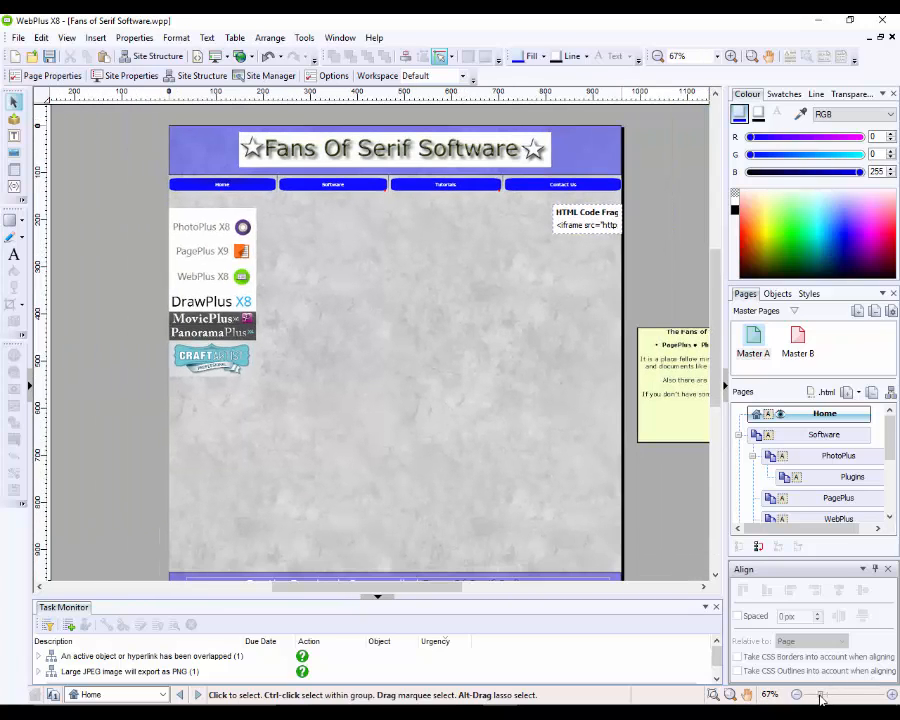
pyautogui.moveTo(820, 699); pyautogui.dragTo(819, 699)
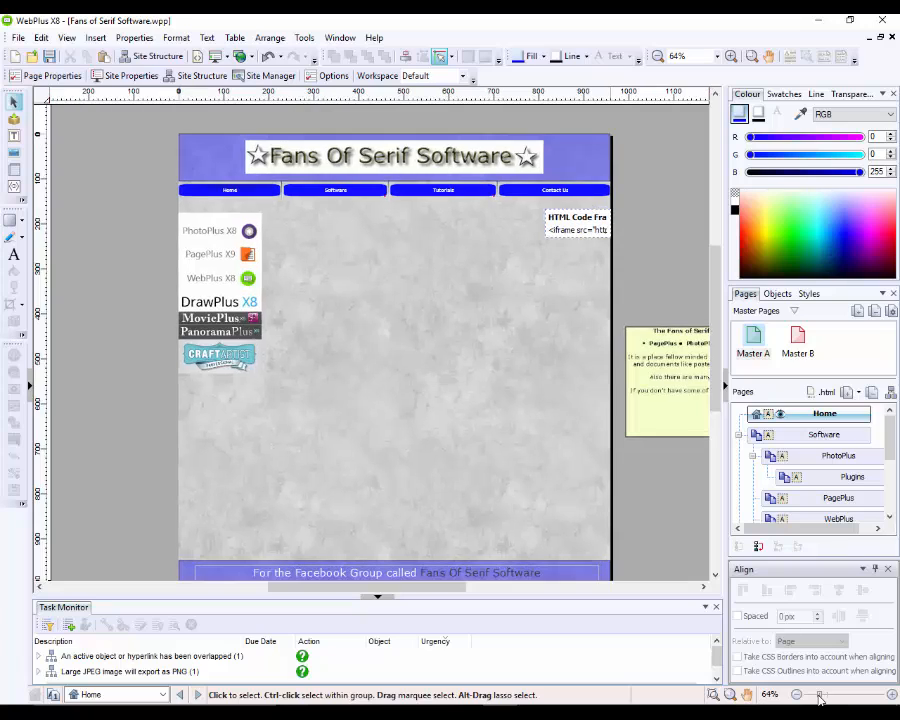
pyautogui.moveTo(714, 326); pyautogui.dragTo(714, 331)
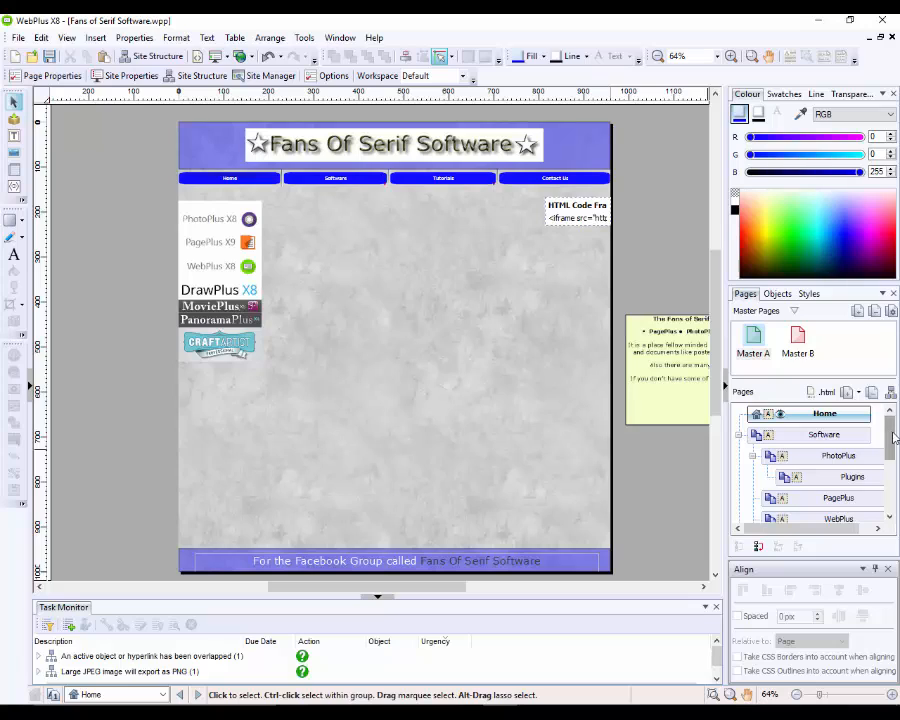
# With Master A open, set the Hyperlink and Followed Hyperlink colours in the site properties to red.
pyautogui.doubleClick(754, 338)
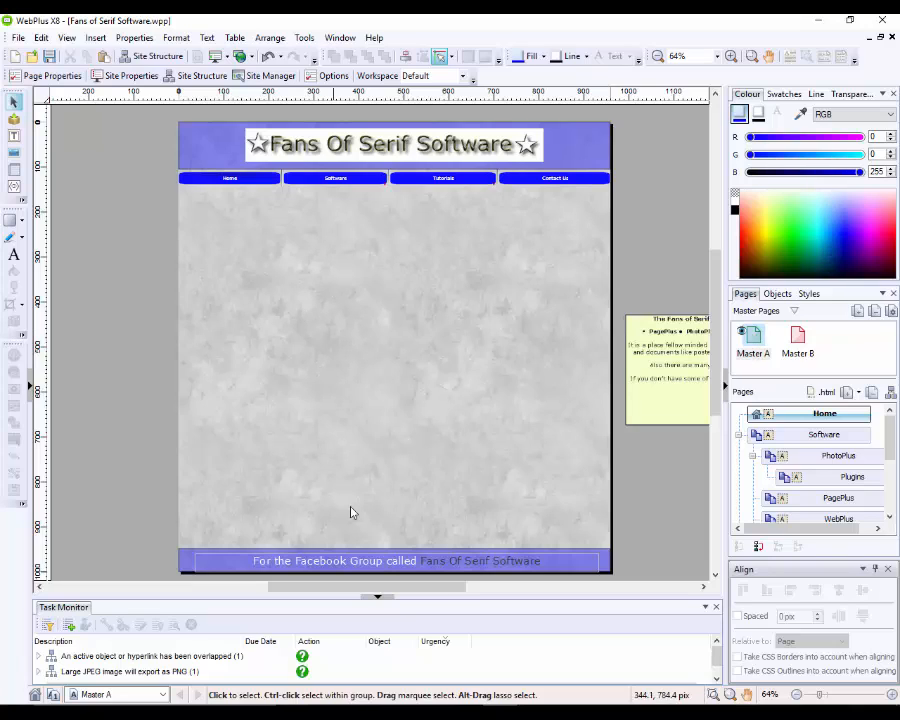
pyautogui.click(110, 78)
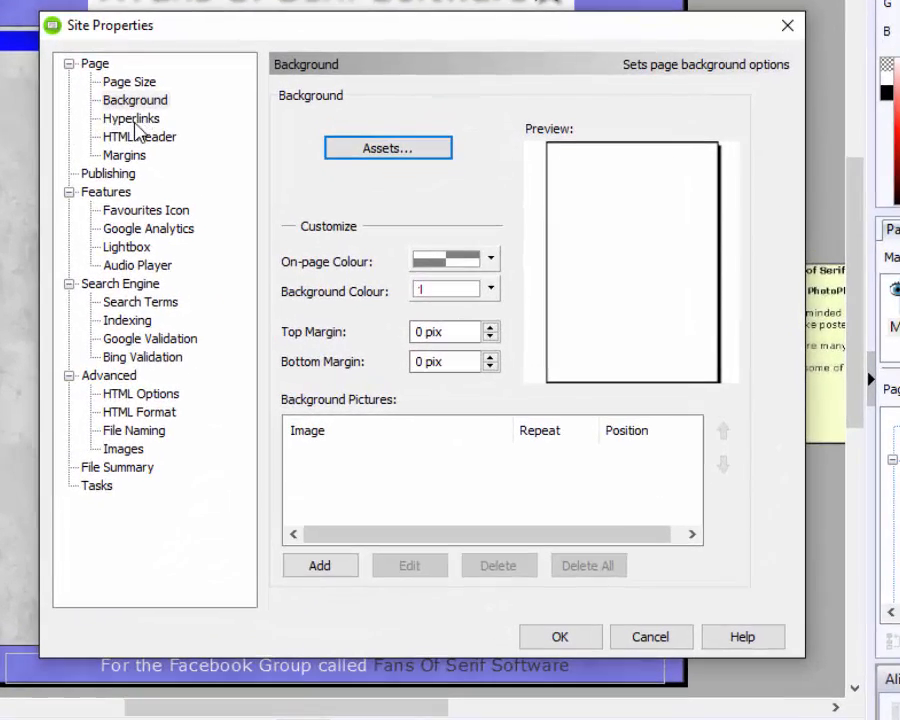
pyautogui.click(132, 119)
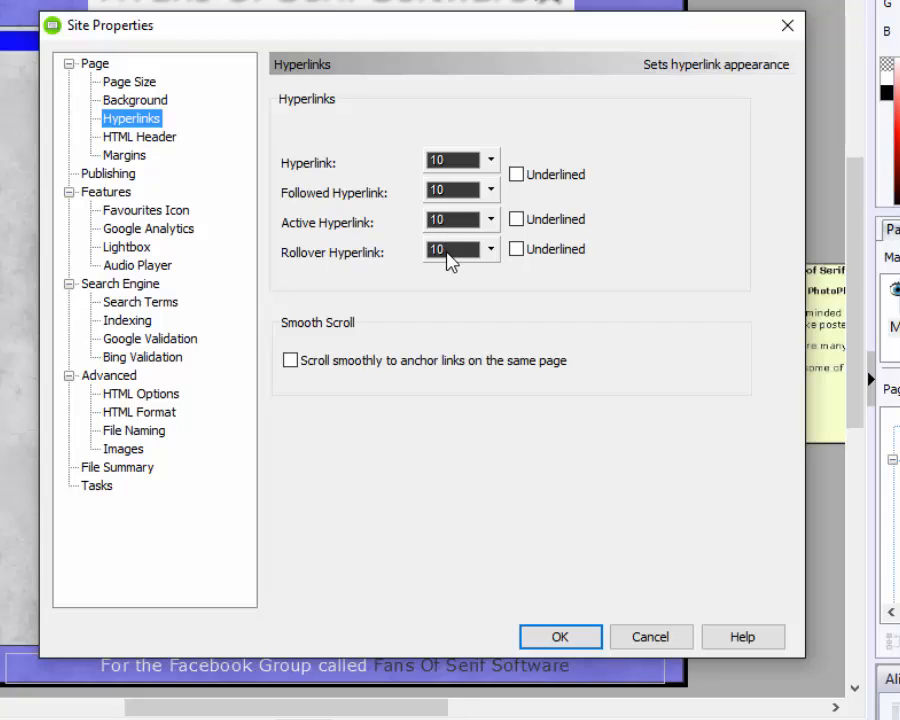
pyautogui.click(452, 163)
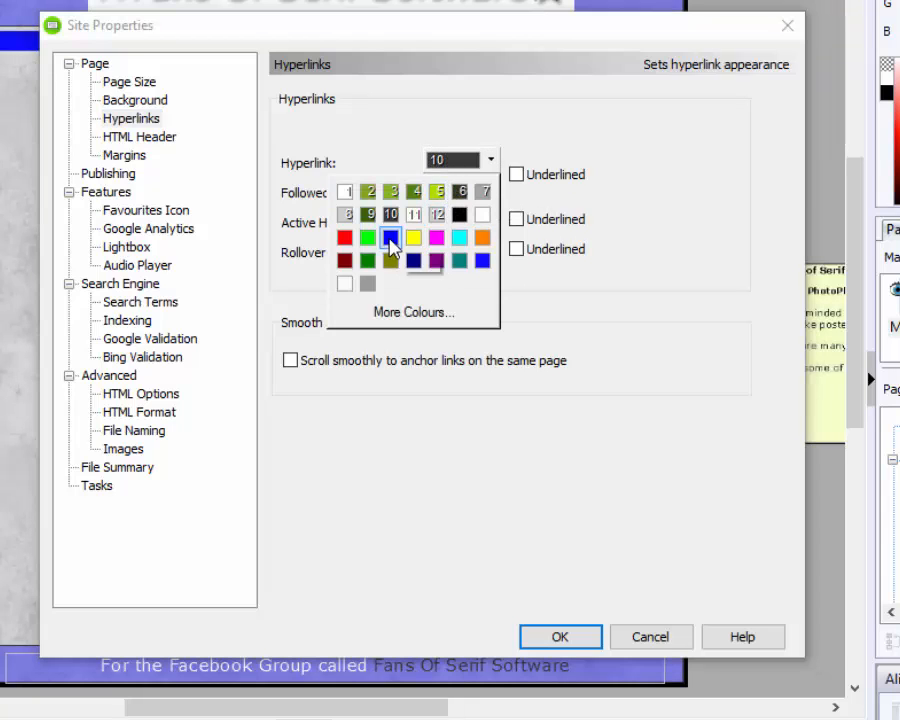
pyautogui.click(344, 238)
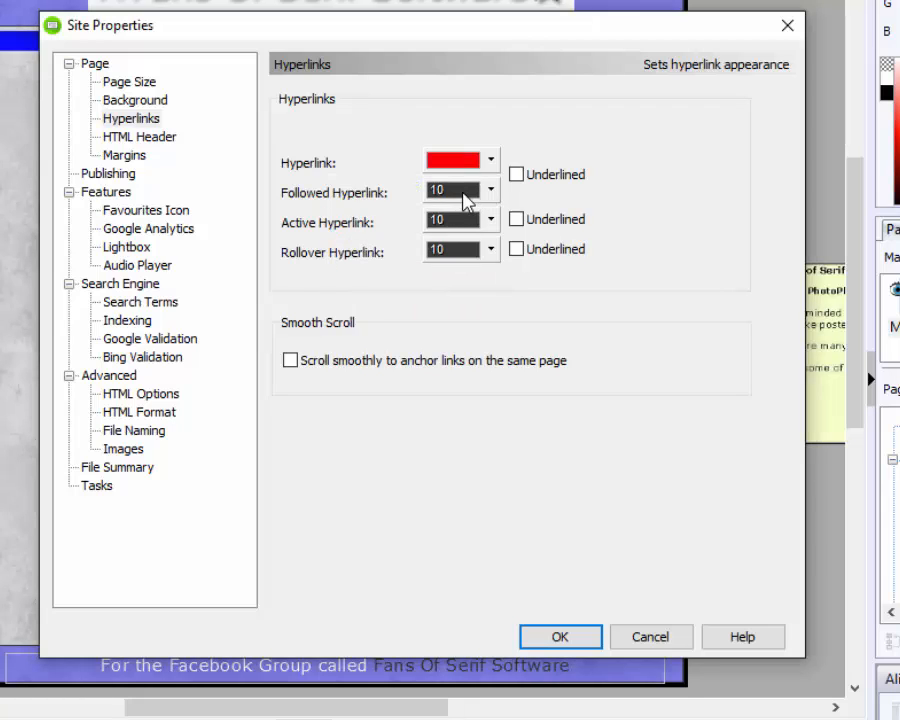
pyautogui.click(456, 192)
pyautogui.click(344, 267)
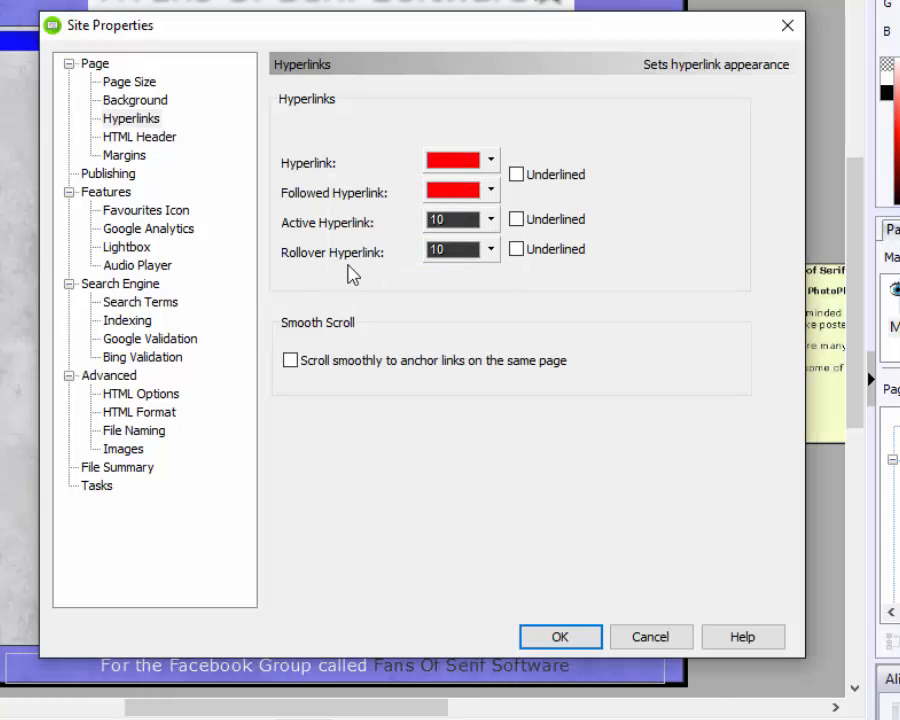
# Set the Active Hyperlink and Rollover Hyperlink colours to red and apply the site properties.
pyautogui.click(452, 220)
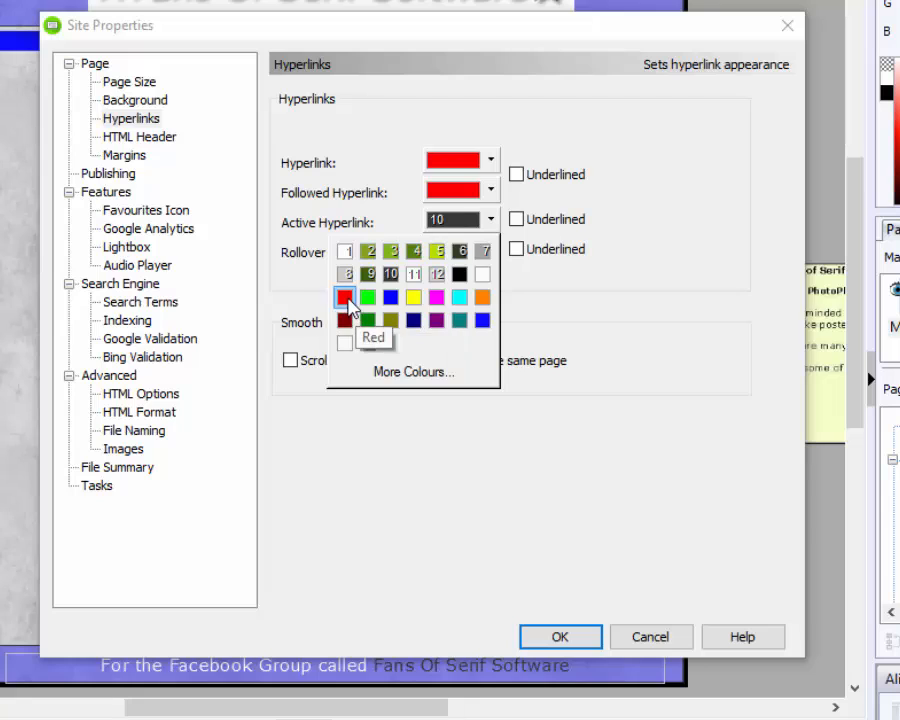
pyautogui.click(345, 297)
pyautogui.click(455, 253)
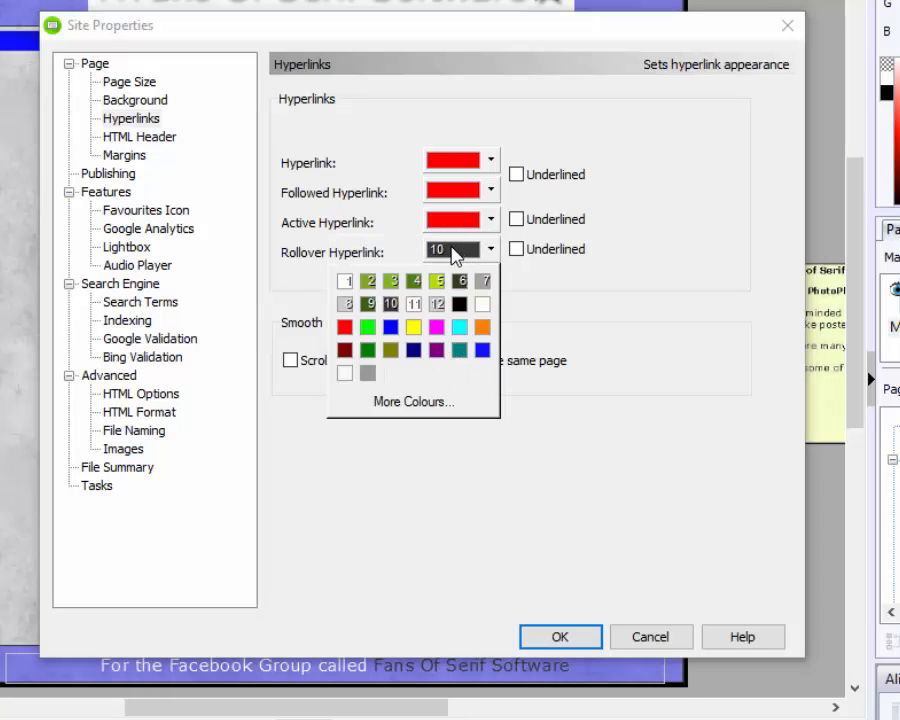
pyautogui.click(344, 327)
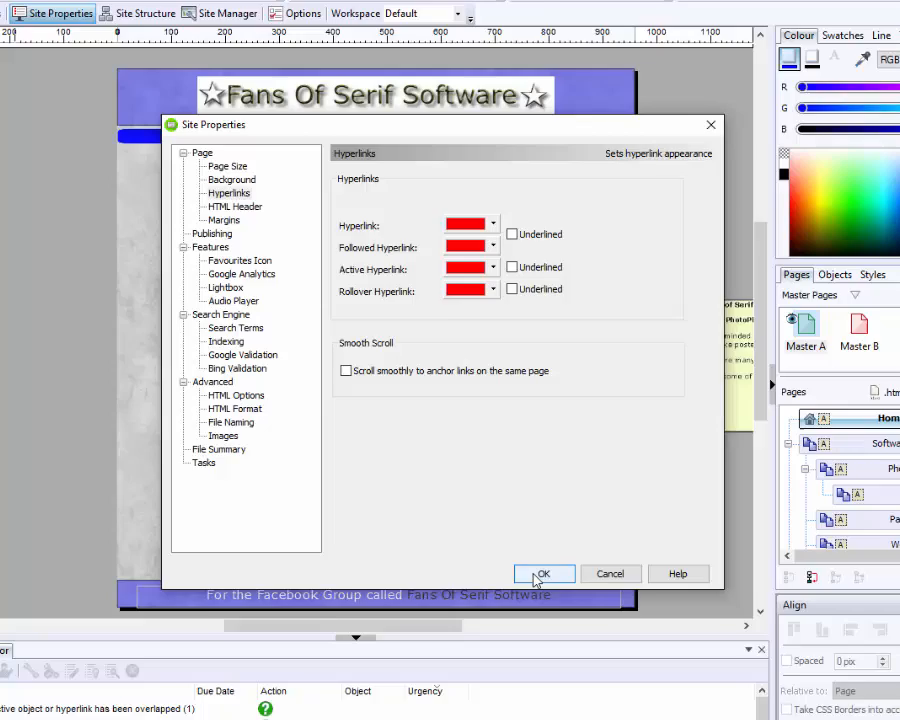
pyautogui.click(560, 636)
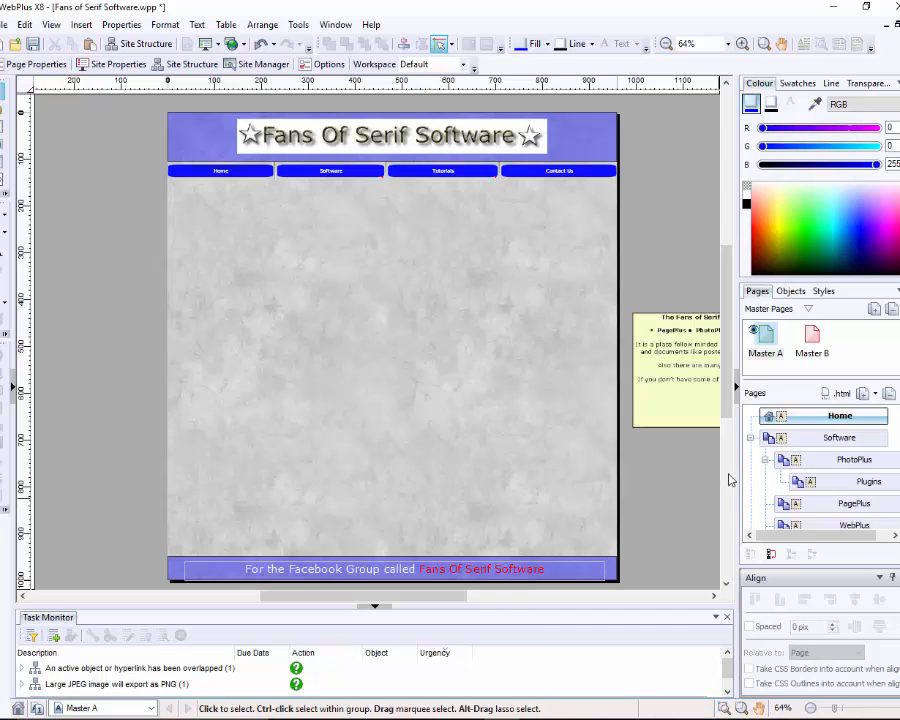
# Open the Master B master page in the workspace.
pyautogui.moveTo(729, 393); pyautogui.dragTo(731, 400)
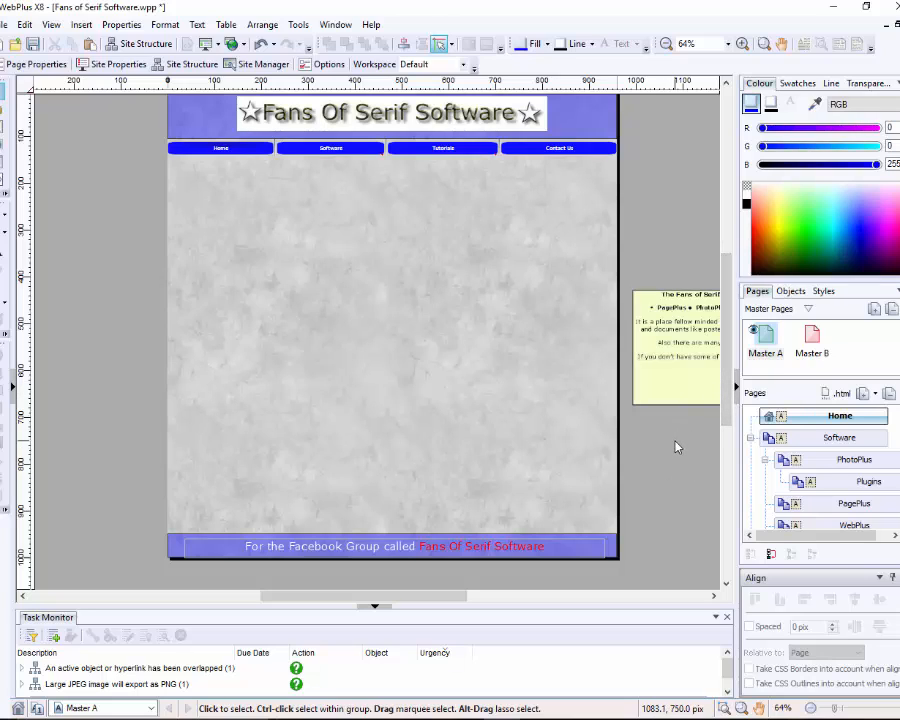
pyautogui.doubleClick(812, 338)
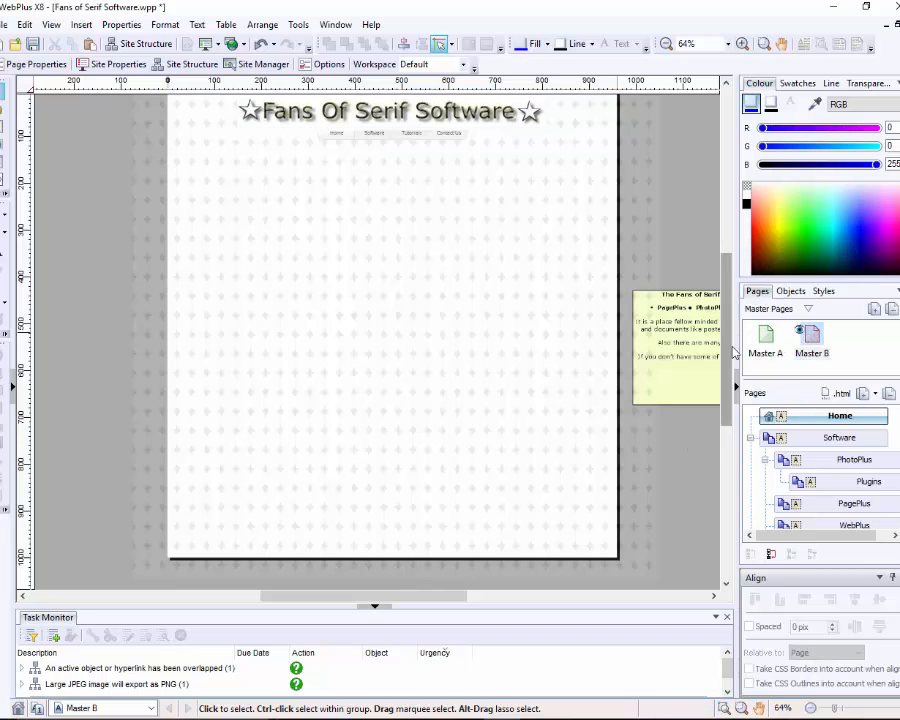
# Delete the pop-art-texture.jpg background picture from the Master B page.
pyautogui.moveTo(725, 335)
pyautogui.mouseDown()
pyautogui.moveTo(723, 317)
pyautogui.moveTo(727, 326)
pyautogui.mouseUp()
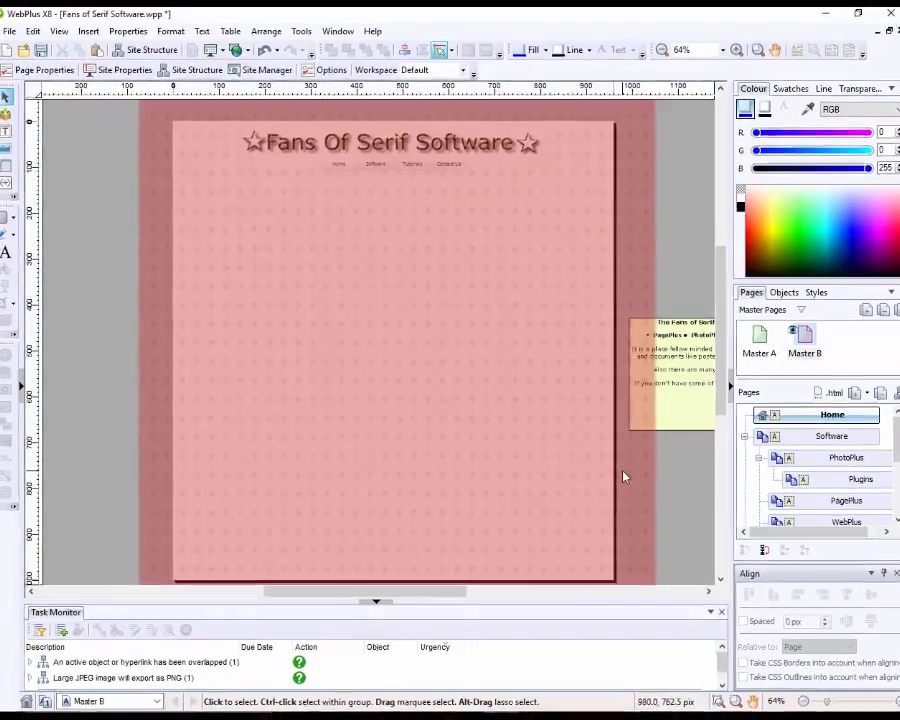
pyautogui.click(621, 474)
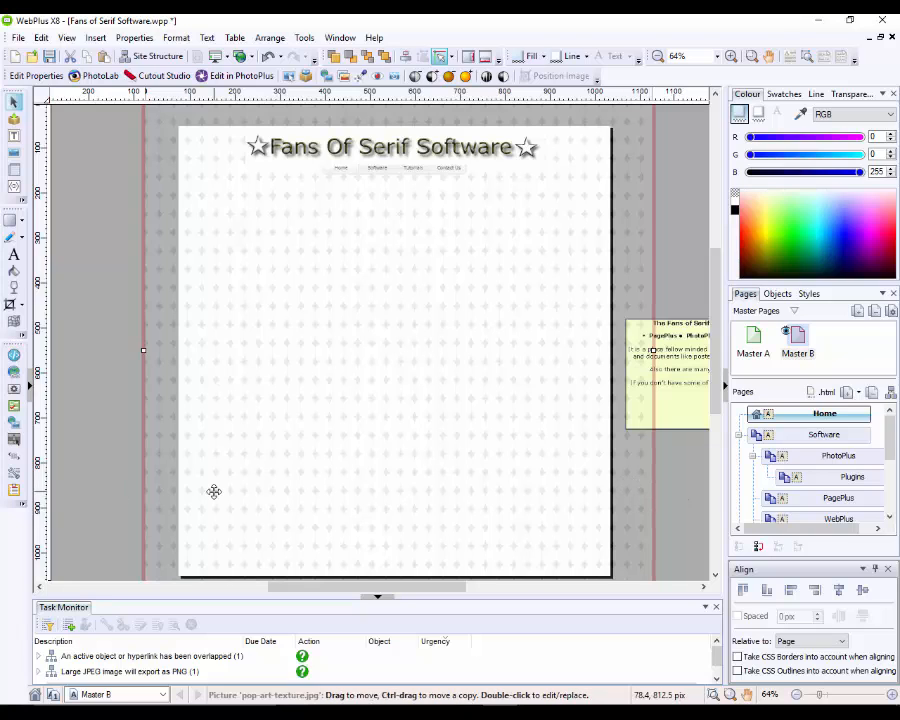
pyautogui.press('Delete')
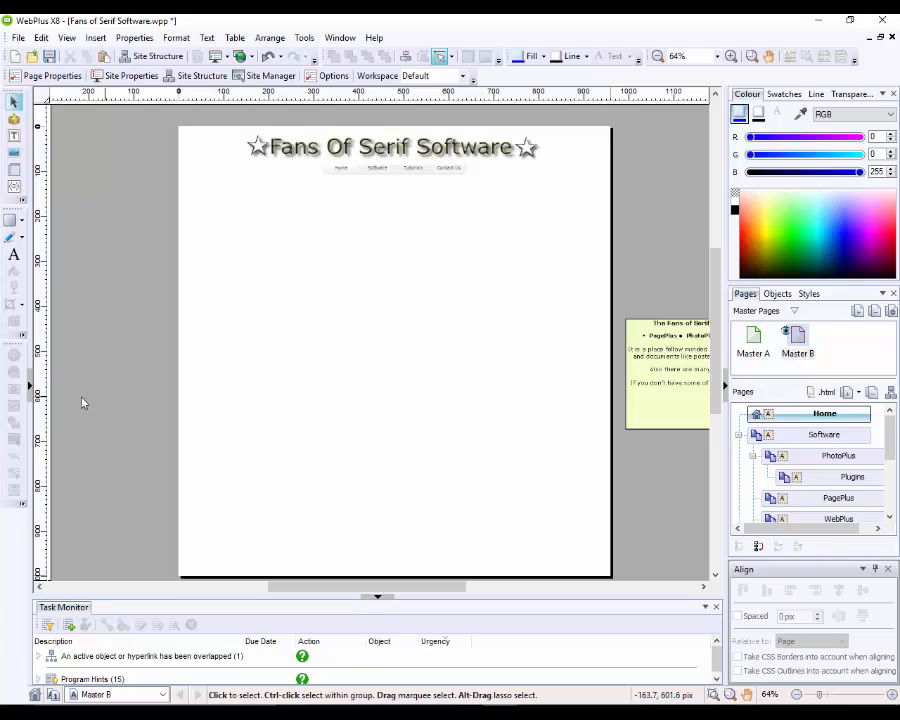
# Try the speckled light-grey background asset on the current master page, and undo it.
pyautogui.click(30, 386)
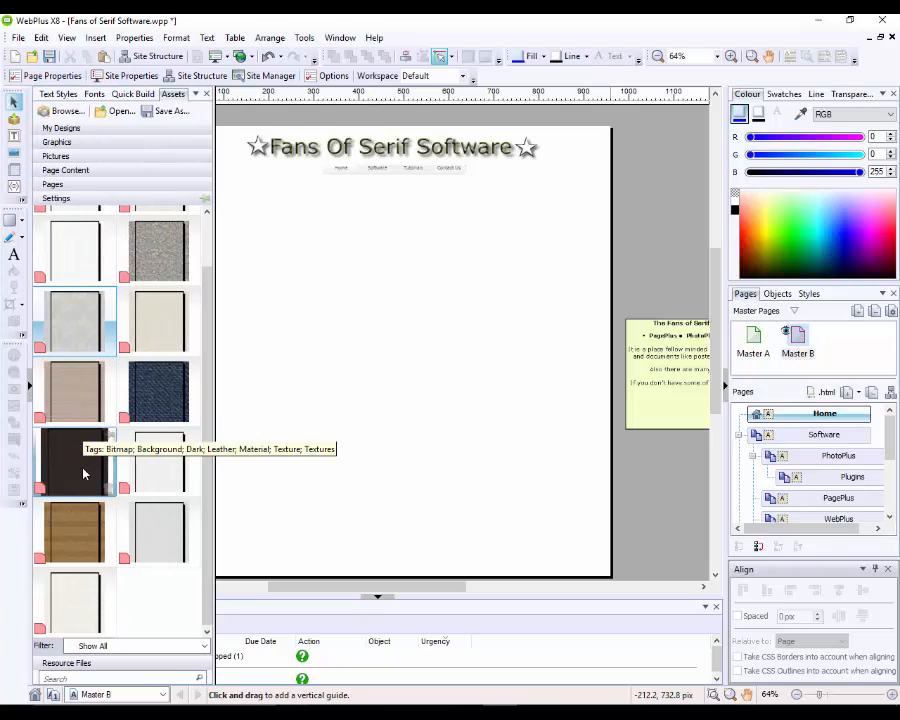
pyautogui.moveTo(158, 463); pyautogui.dragTo(434, 414)
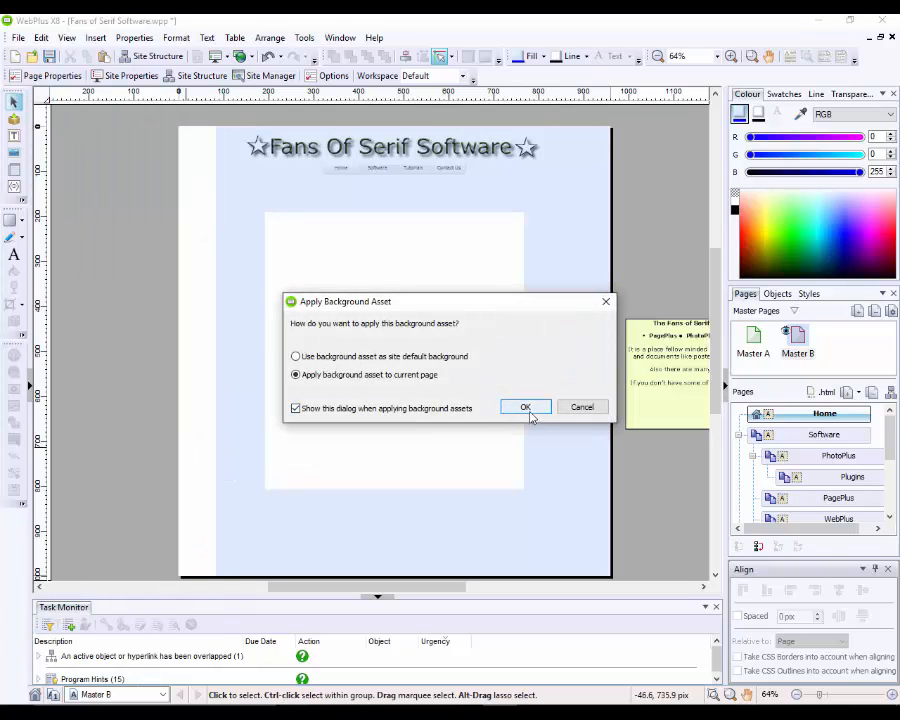
pyautogui.click(526, 410)
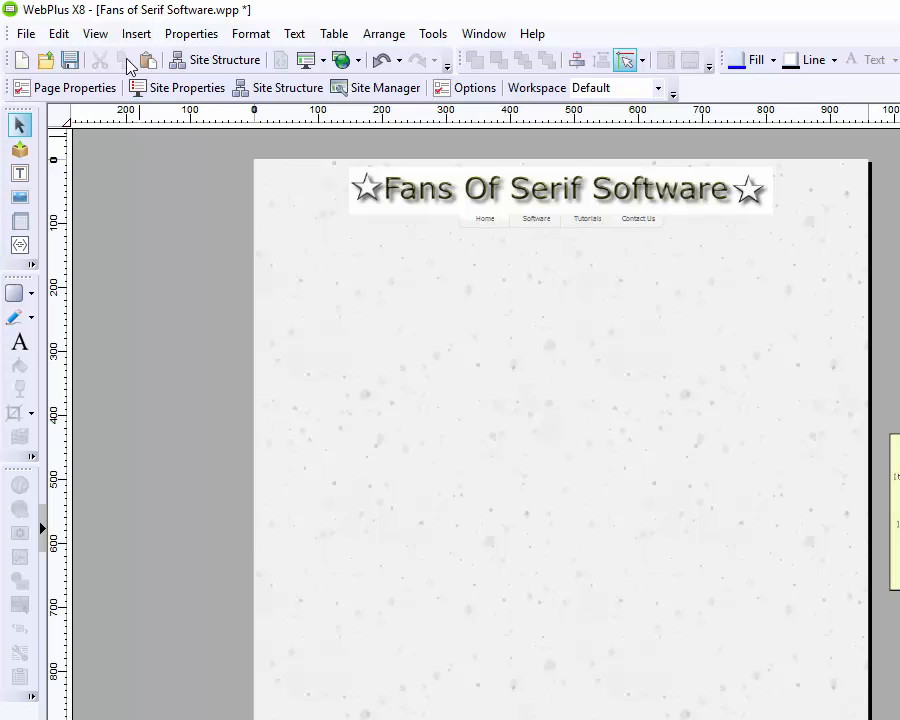
pyautogui.click(60, 33)
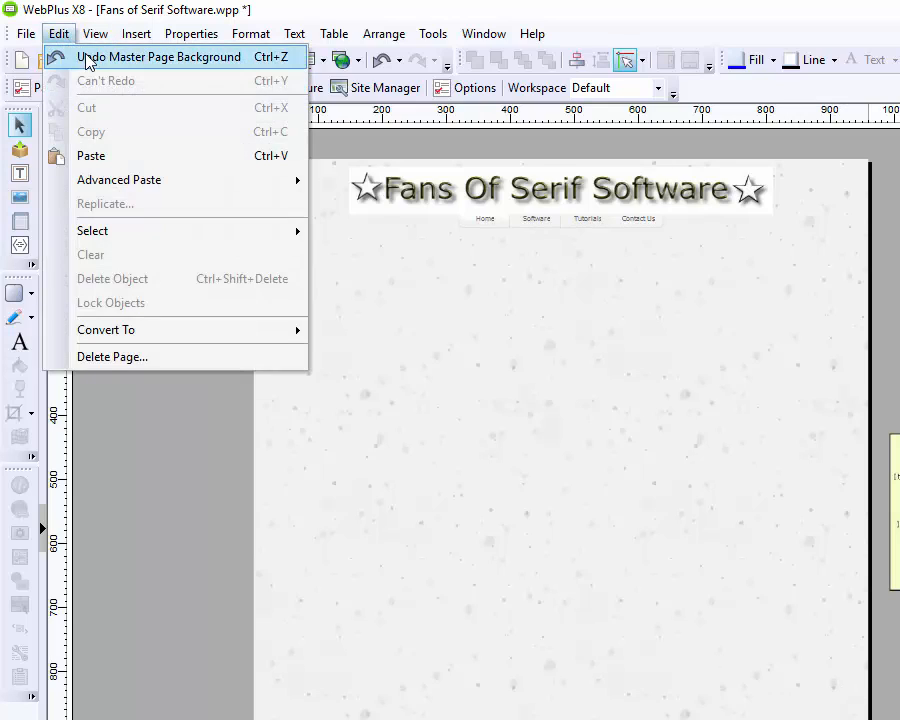
pyautogui.click(88, 57)
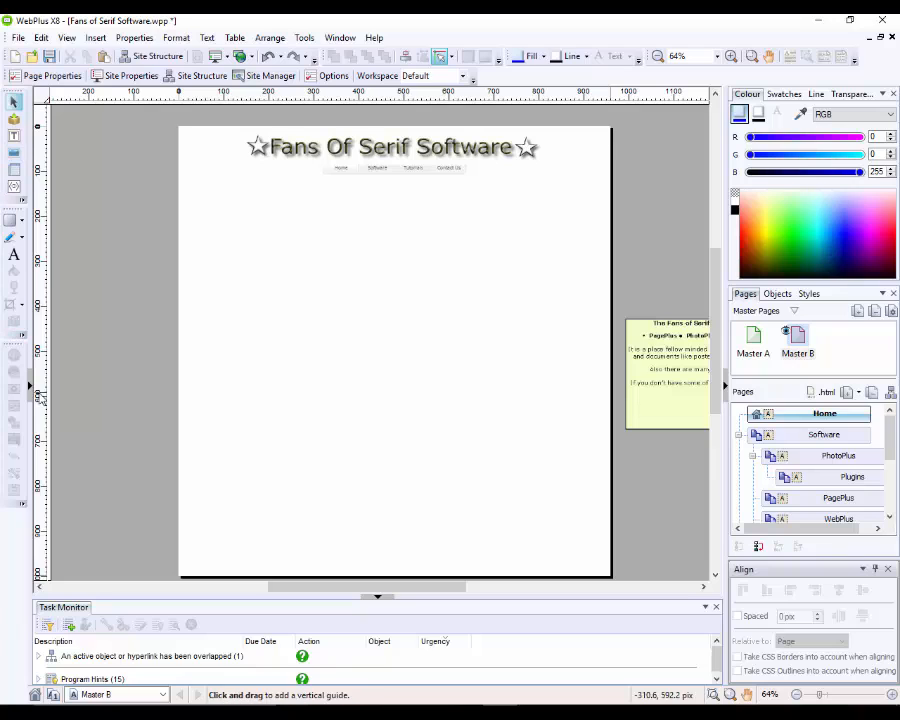
# Apply the white textured-paper background asset to the current master page only.
pyautogui.click(30, 388)
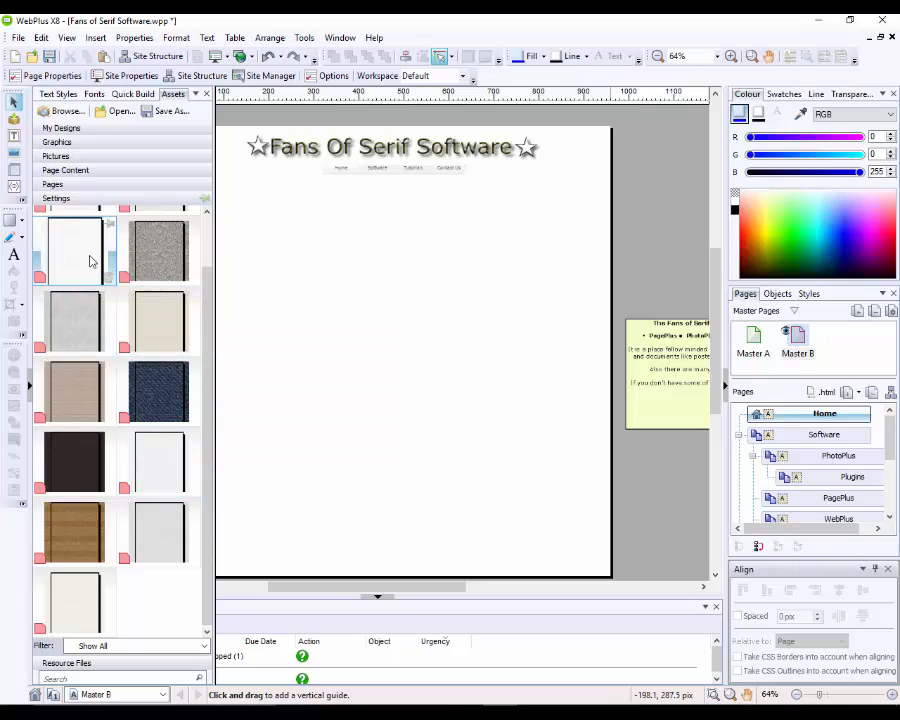
pyautogui.moveTo(90, 262); pyautogui.dragTo(290, 290)
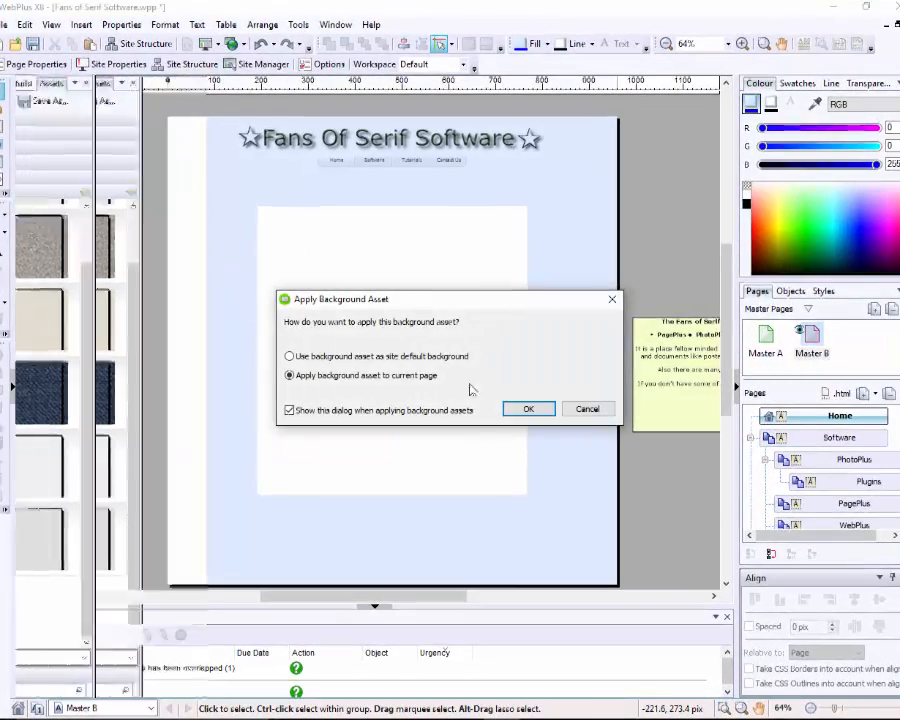
pyautogui.click(528, 409)
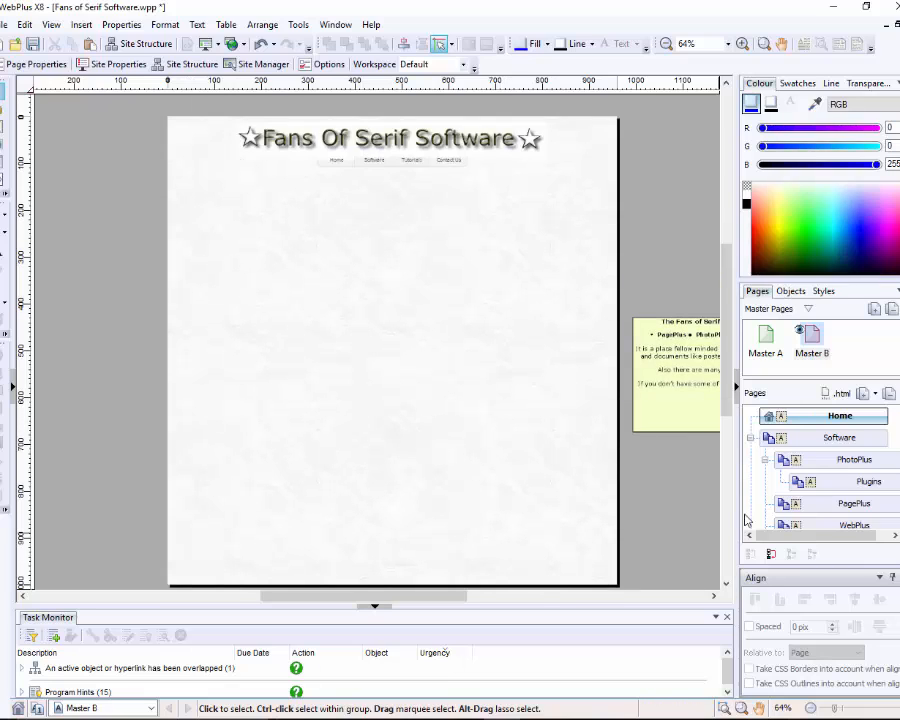
# Open the Contact Us page, which uses Master B, from the site's page tree.
pyautogui.scroll(-5, 820, 465)
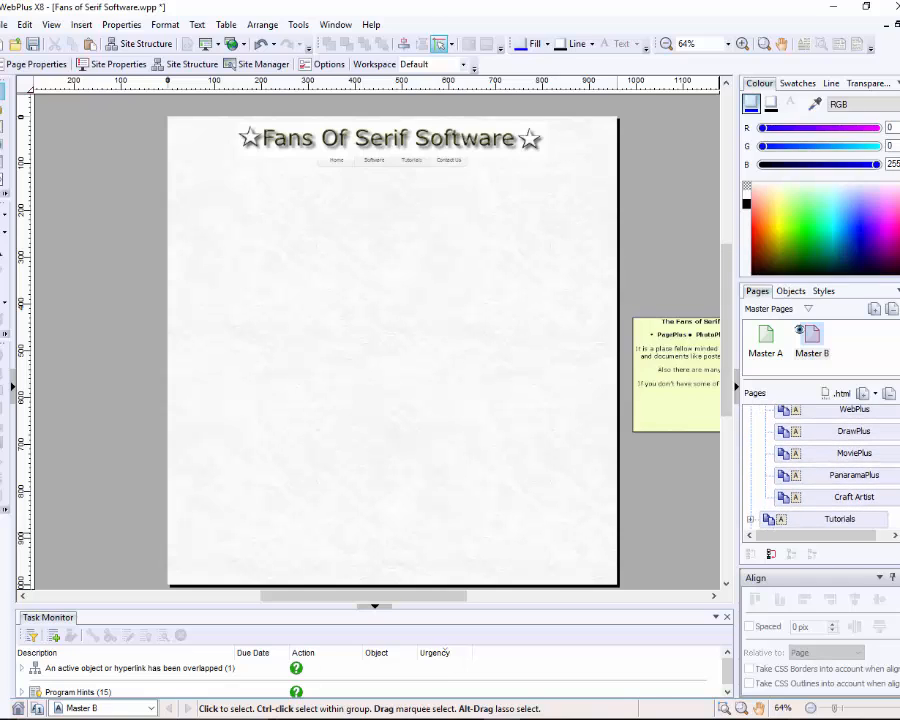
pyautogui.scroll(-1, 830, 460)
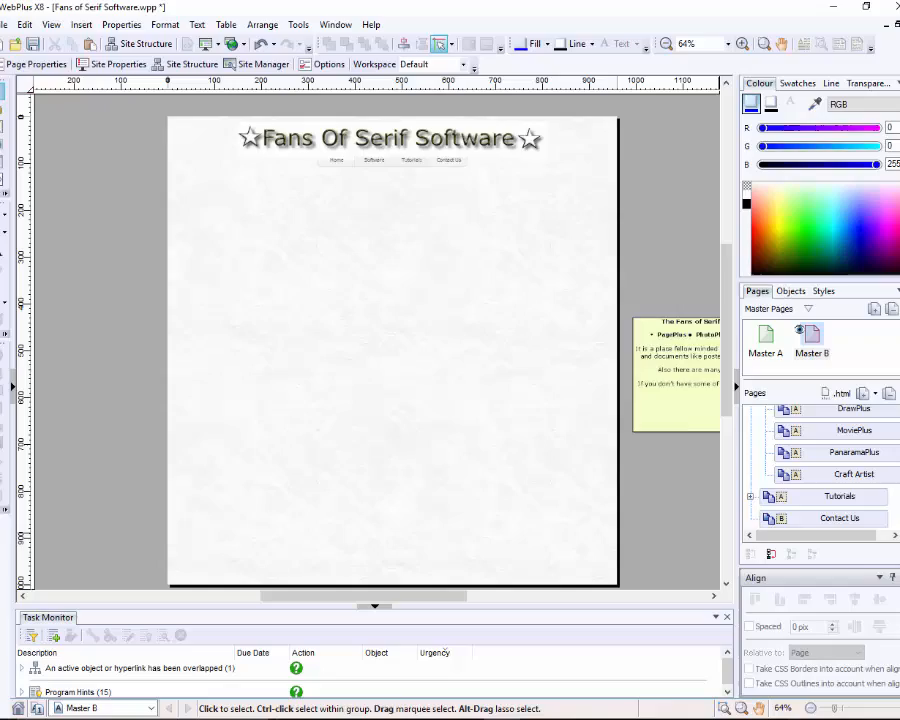
pyautogui.click(830, 518)
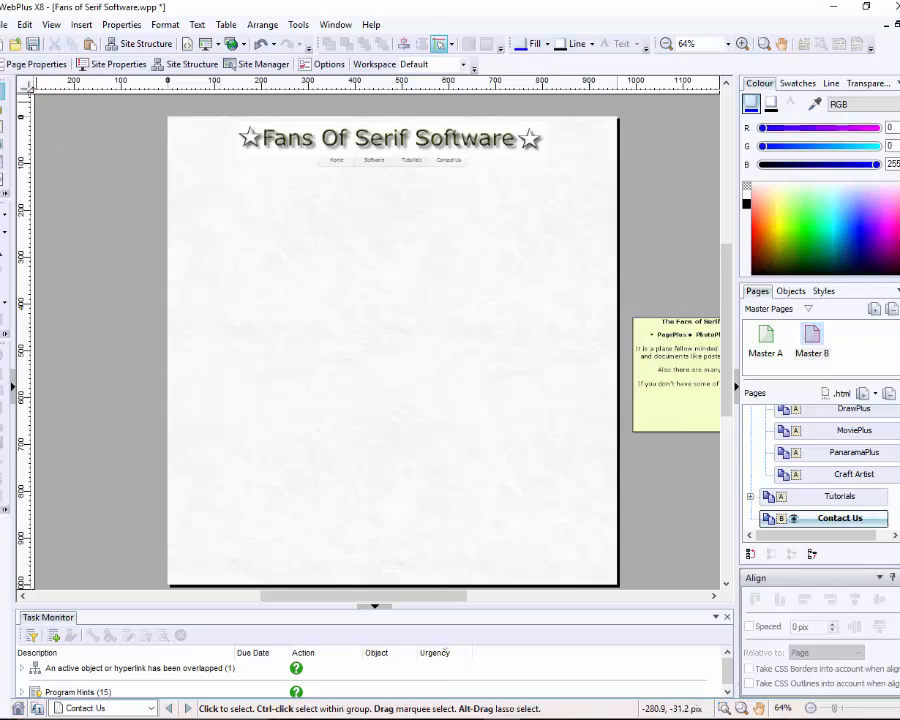
# Preview the Contact Us page in Microsoft Edge, check the navigation bar's submenus, and close the preview.
pyautogui.click(6, 24)
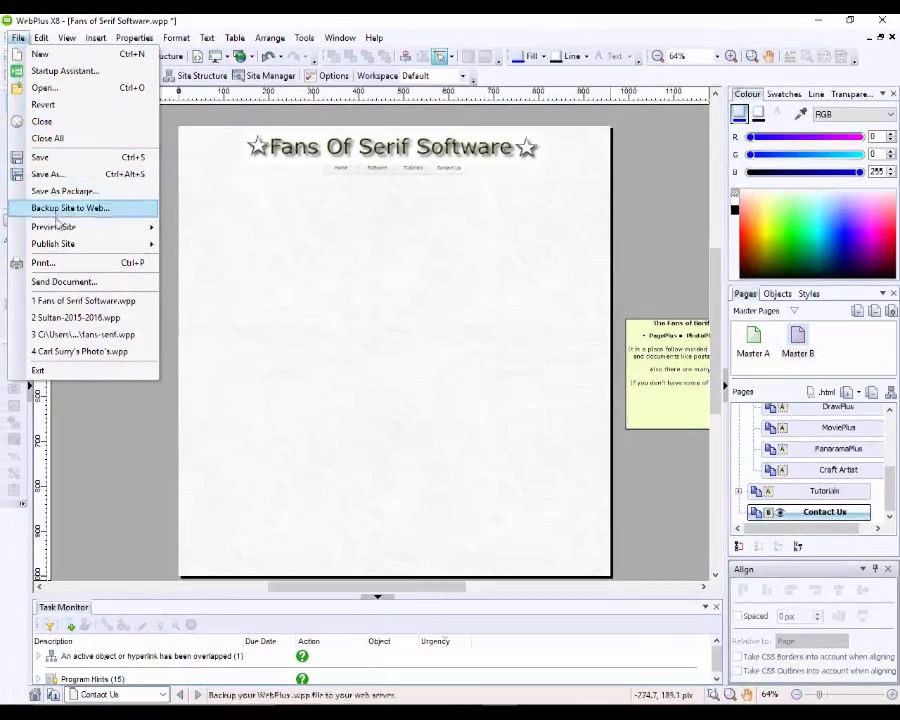
pyautogui.moveTo(60, 222)
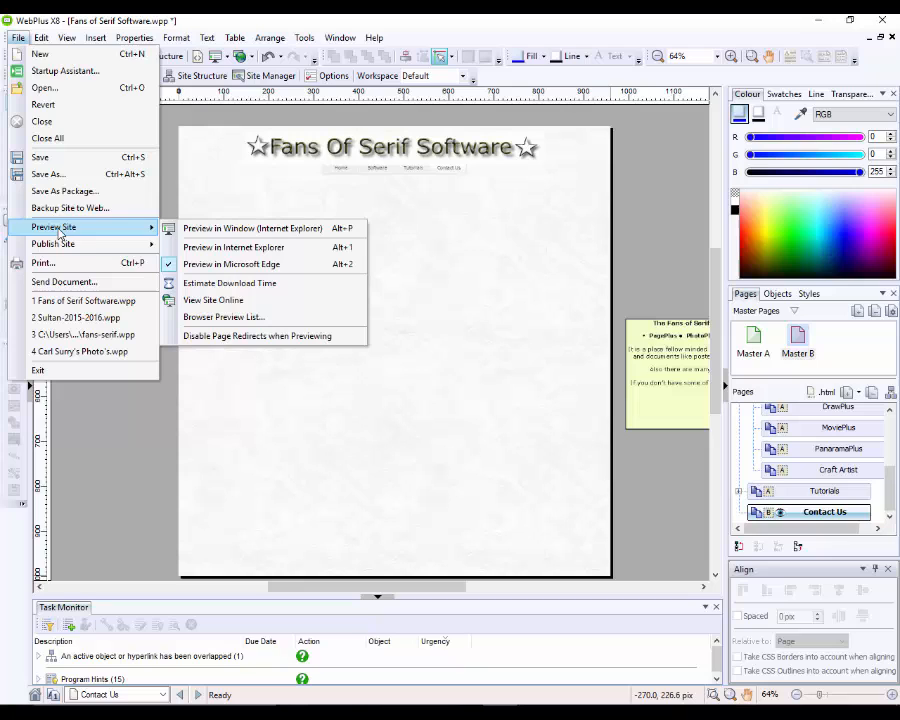
pyautogui.click(234, 263)
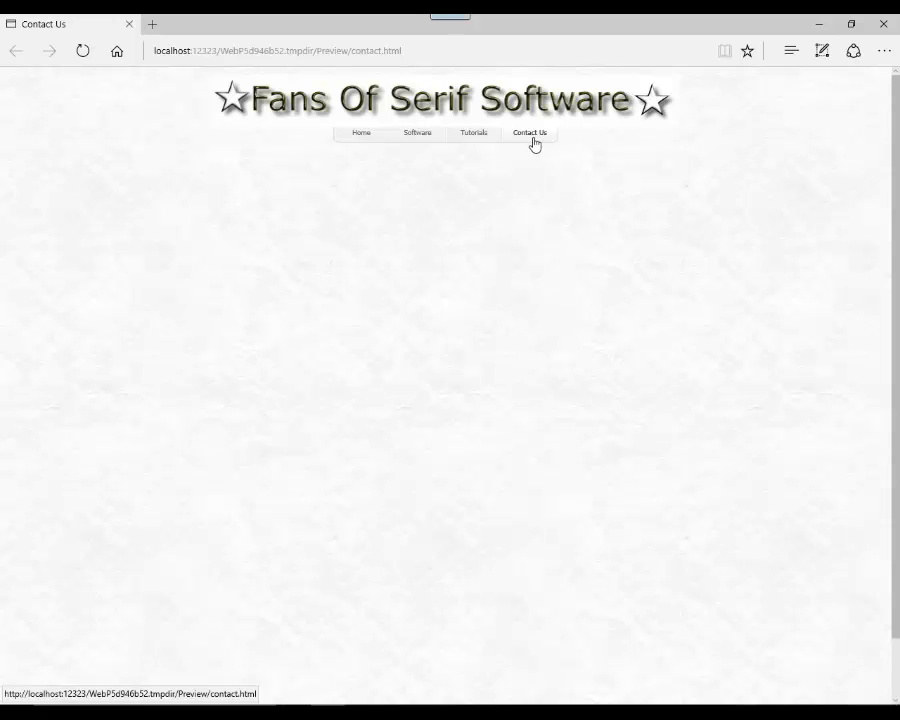
pyautogui.moveTo(424, 140)
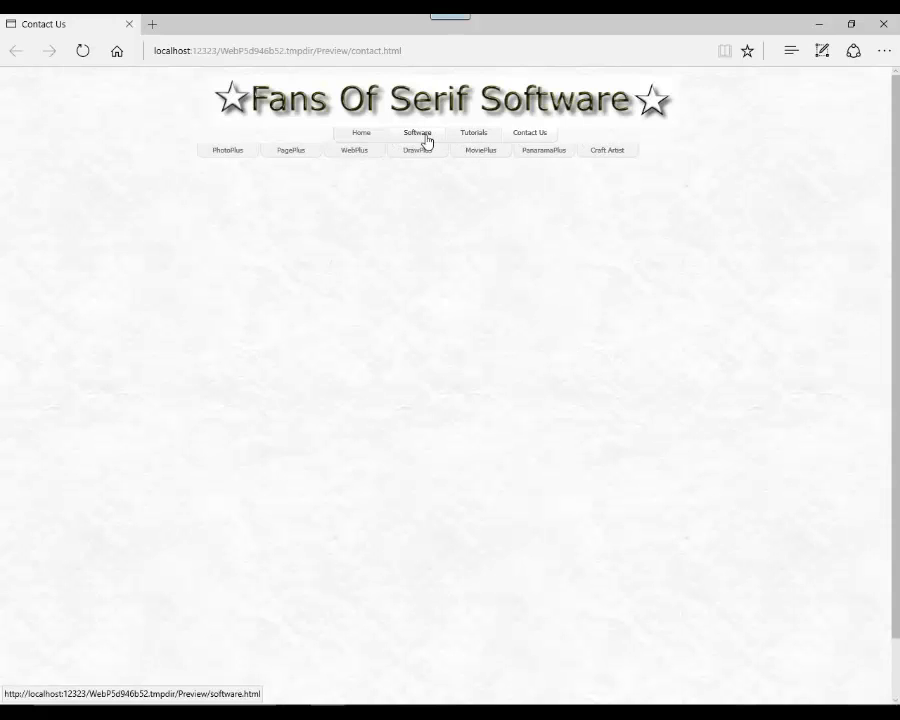
pyautogui.moveTo(245, 156)
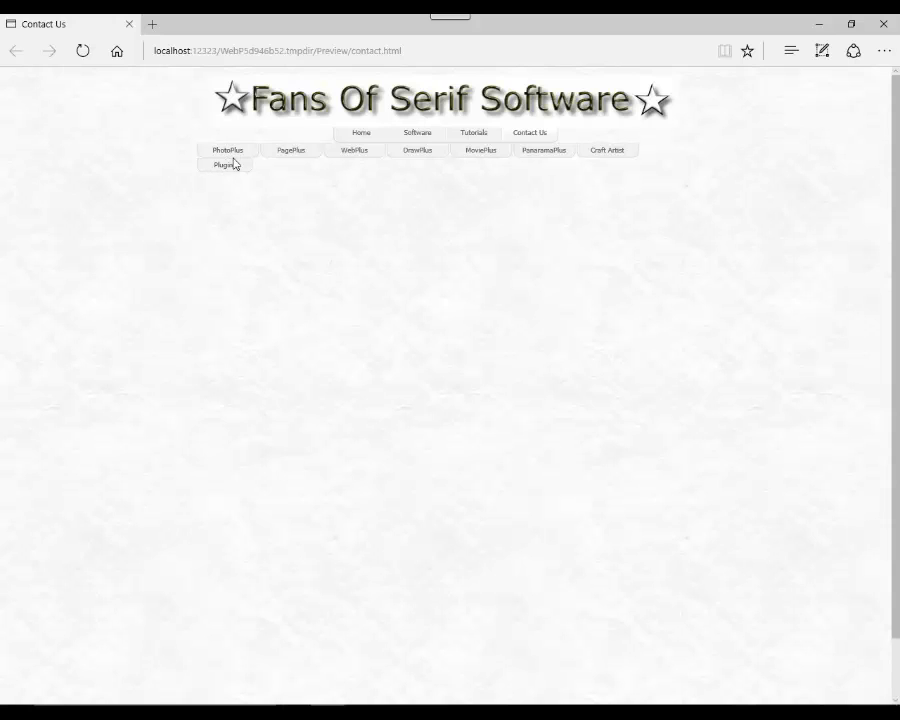
pyautogui.moveTo(480, 147)
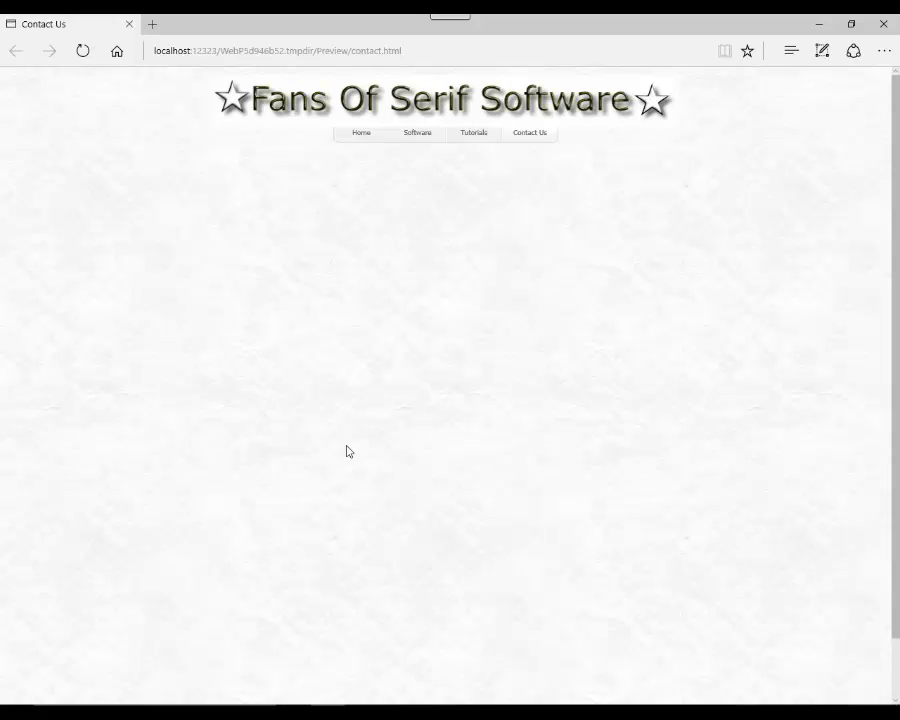
pyautogui.click(129, 25)
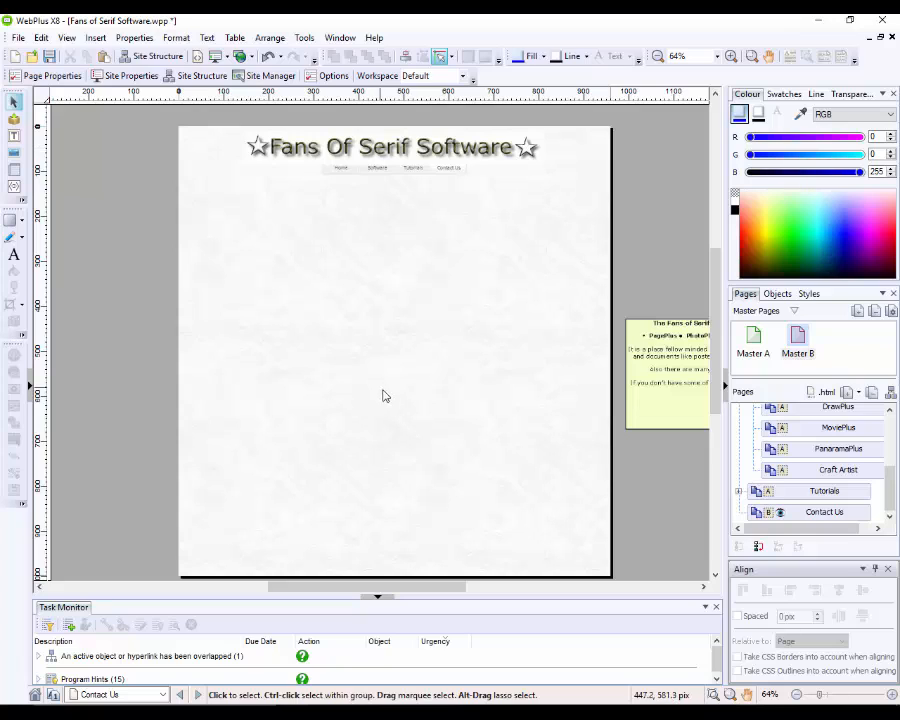
# Collapse the Software branch of the page tree and open the Home page for editing.
pyautogui.moveTo(890, 484); pyautogui.dragTo(890, 427)
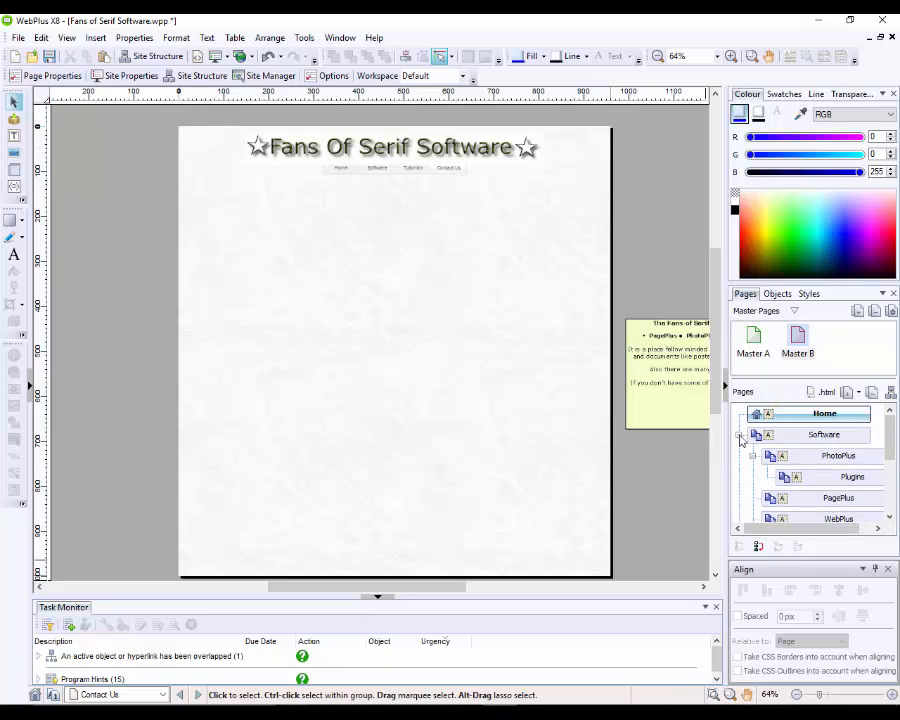
pyautogui.click(739, 435)
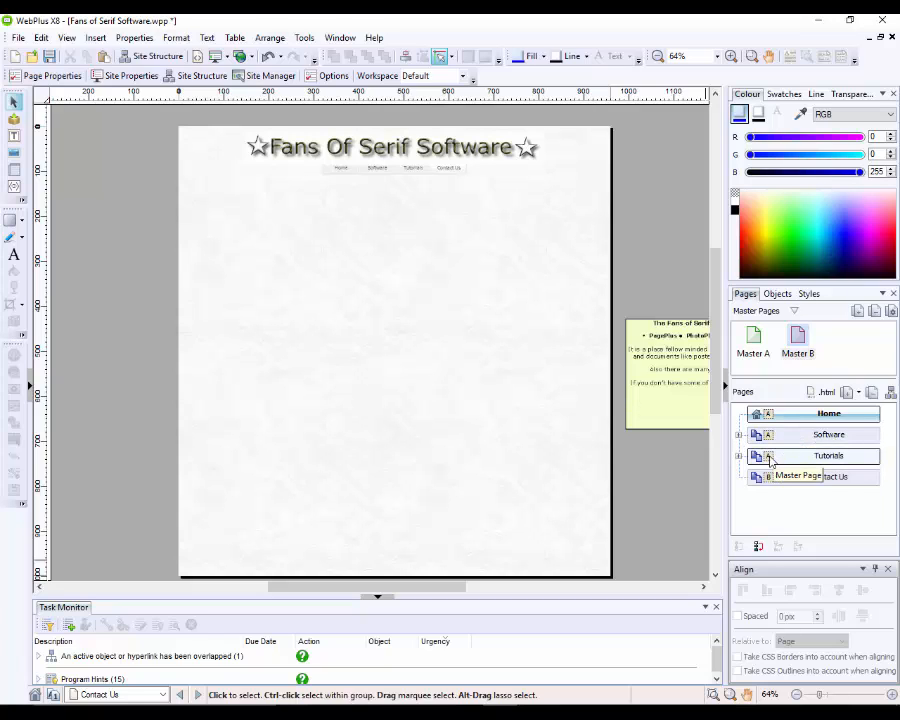
pyautogui.doubleClick(800, 416)
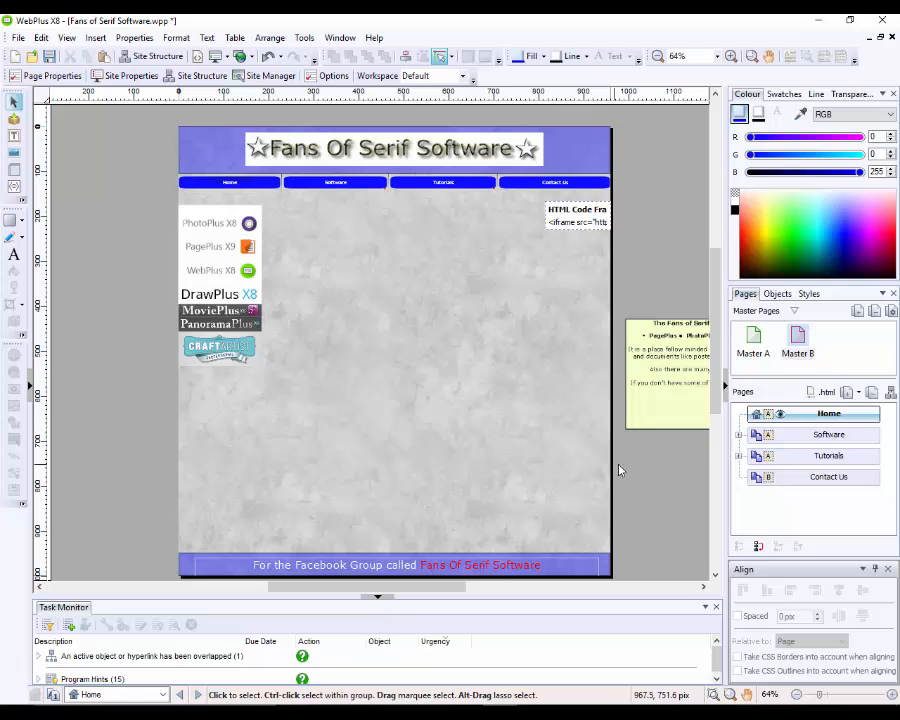
# Move the grouped yellow description box from the pasteboard onto the Home page, beside the software logo column.
pyautogui.moveTo(448, 593); pyautogui.dragTo(501, 597)
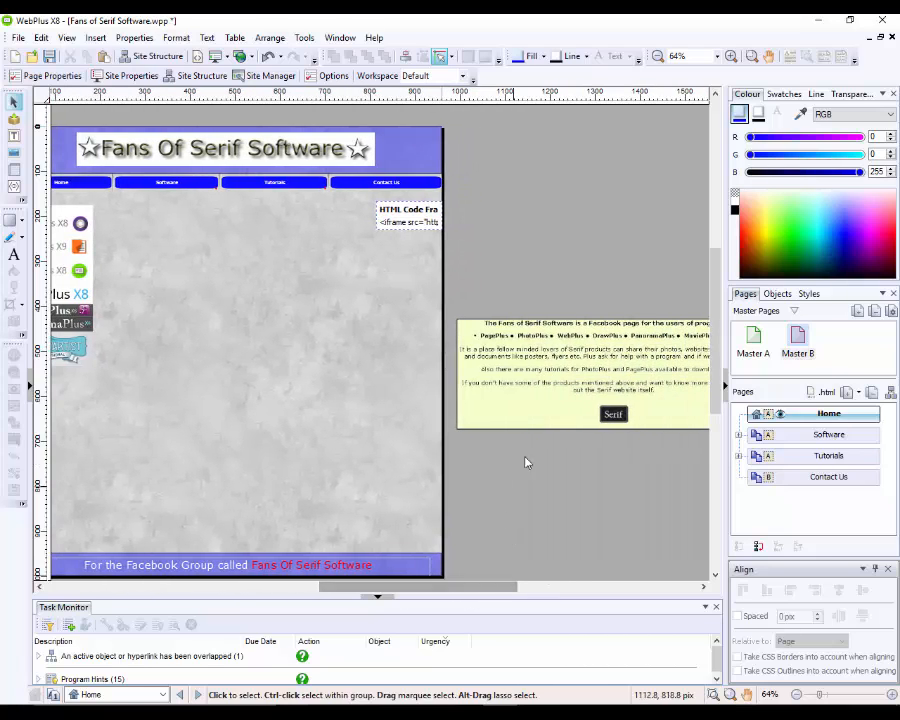
pyautogui.click(492, 424)
pyautogui.moveTo(492, 424); pyautogui.dragTo(195, 426)
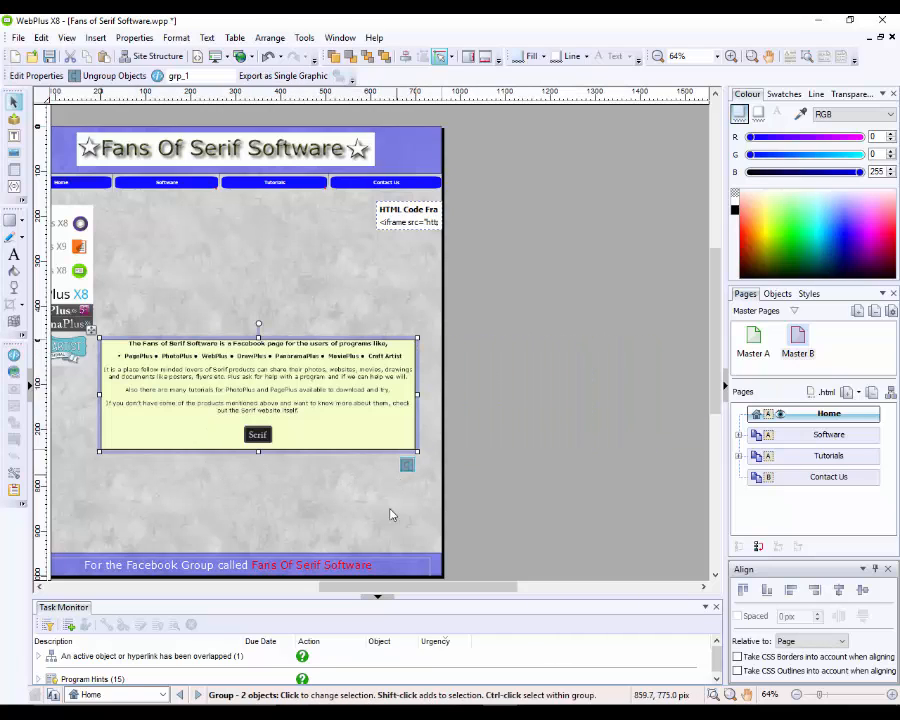
pyautogui.moveTo(367, 593); pyautogui.dragTo(337, 594)
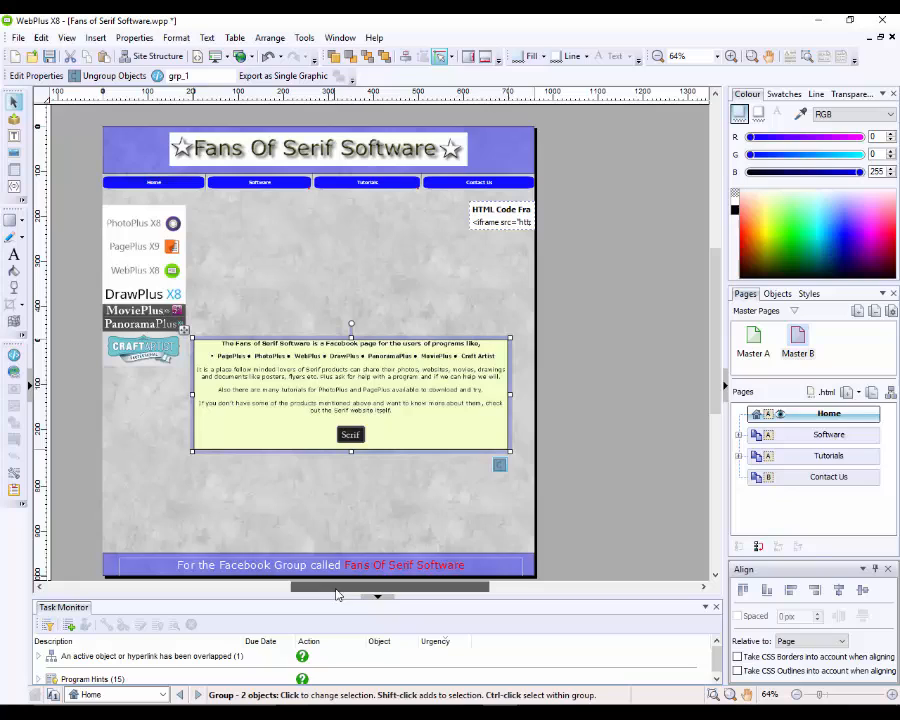
# Ungroup the yellow description box and move its Serif logo to the page's right edge, above the footer.
pyautogui.click(500, 466)
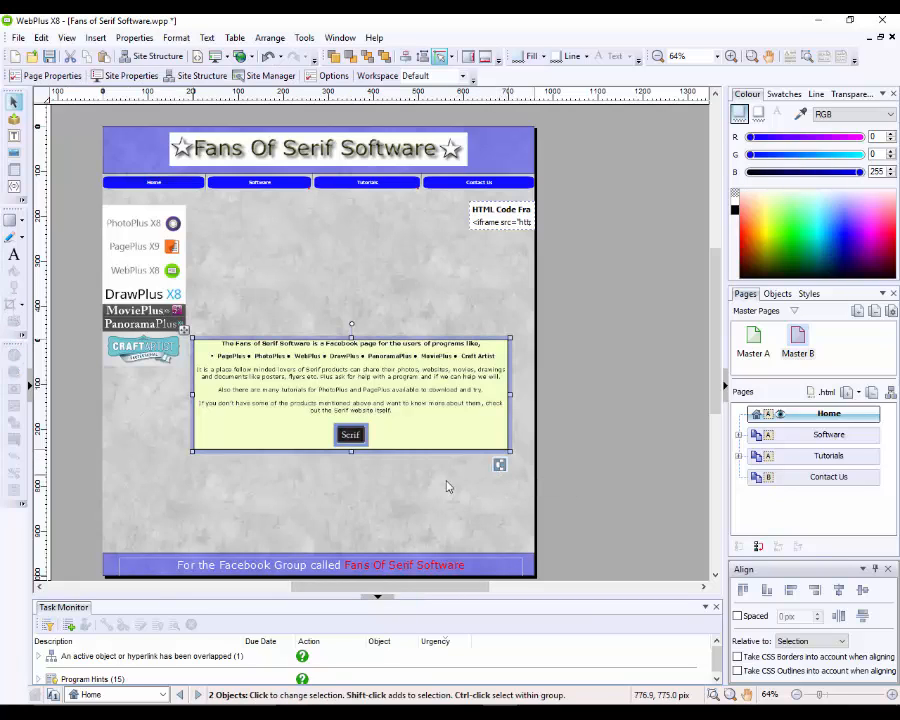
pyautogui.click(413, 492)
pyautogui.click(359, 443)
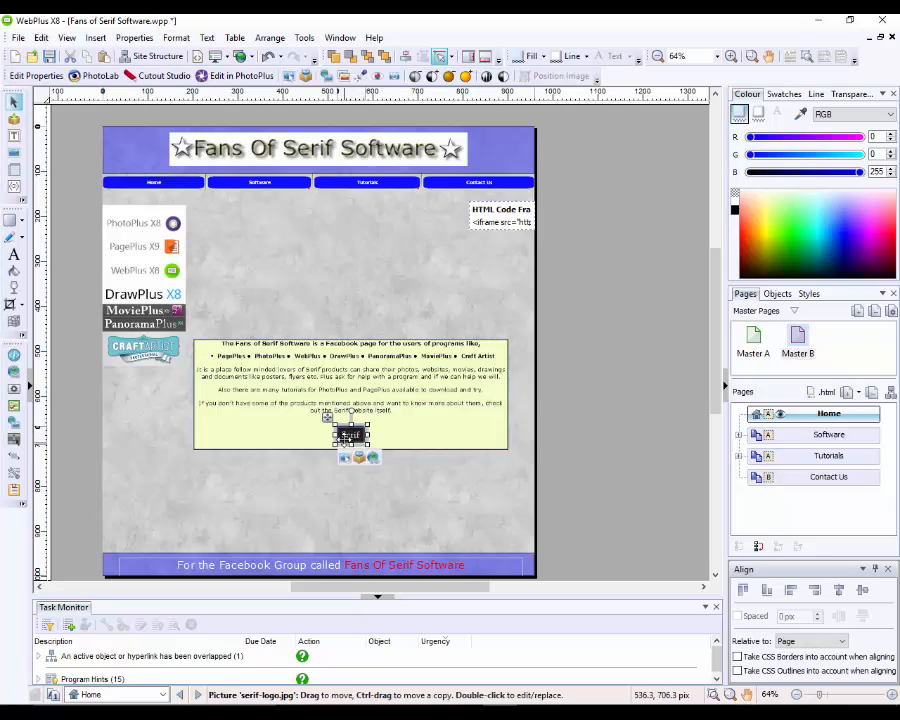
pyautogui.moveTo(351, 413); pyautogui.dragTo(510, 492)
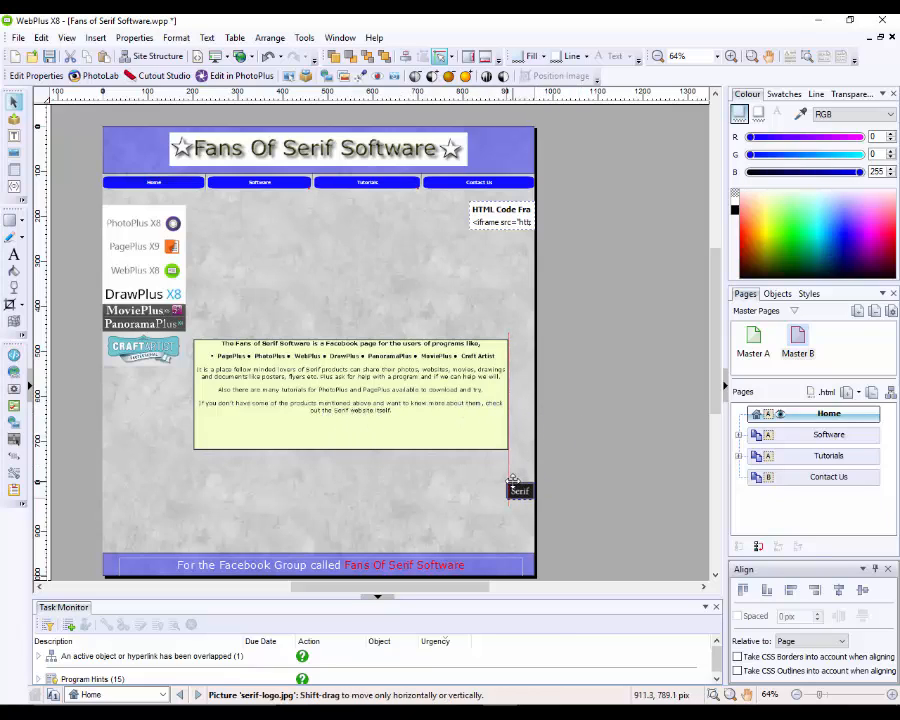
# Delete the yellow description picture foss-logo1.jpg from the Home page.
pyautogui.click(376, 442)
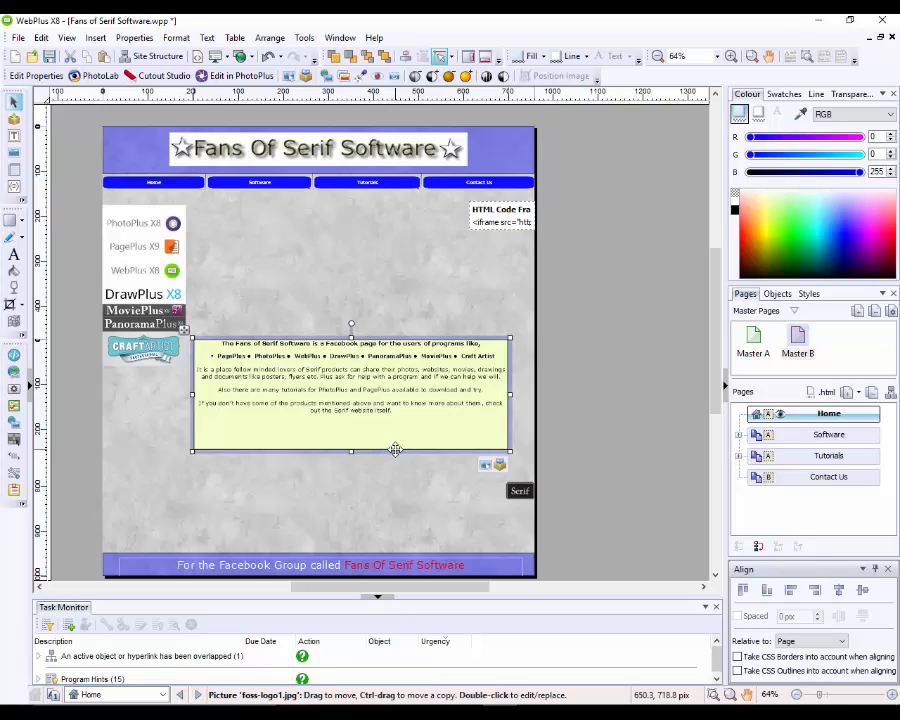
pyautogui.press('Delete')
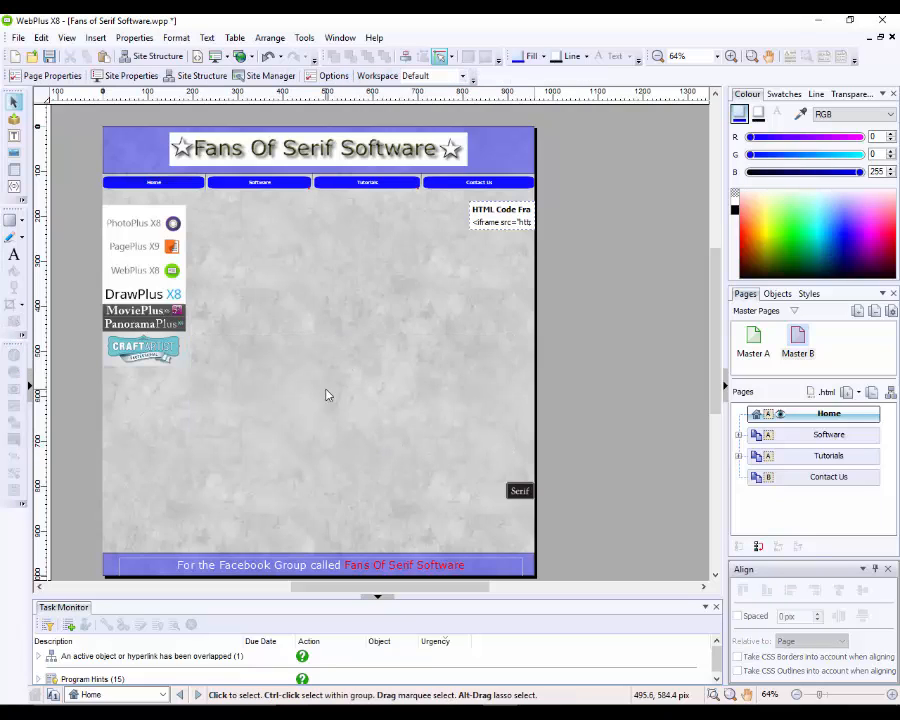
# Draw a text frame about 690 px wide and 710 px tall between the software logos and the Serif logo.
pyautogui.moveTo(412, 590); pyautogui.dragTo(400, 595)
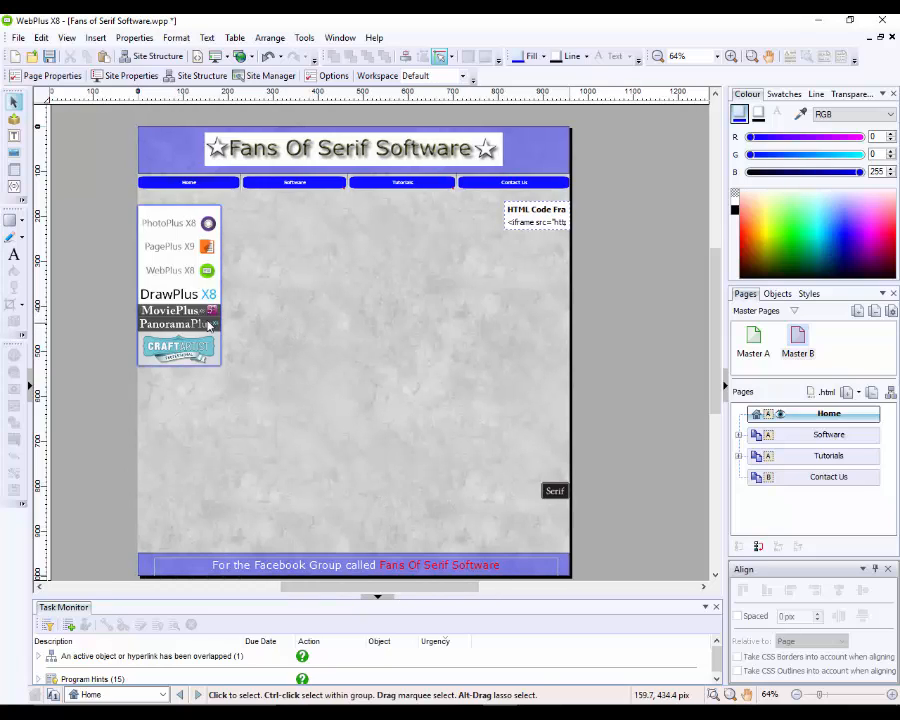
pyautogui.click(15, 137)
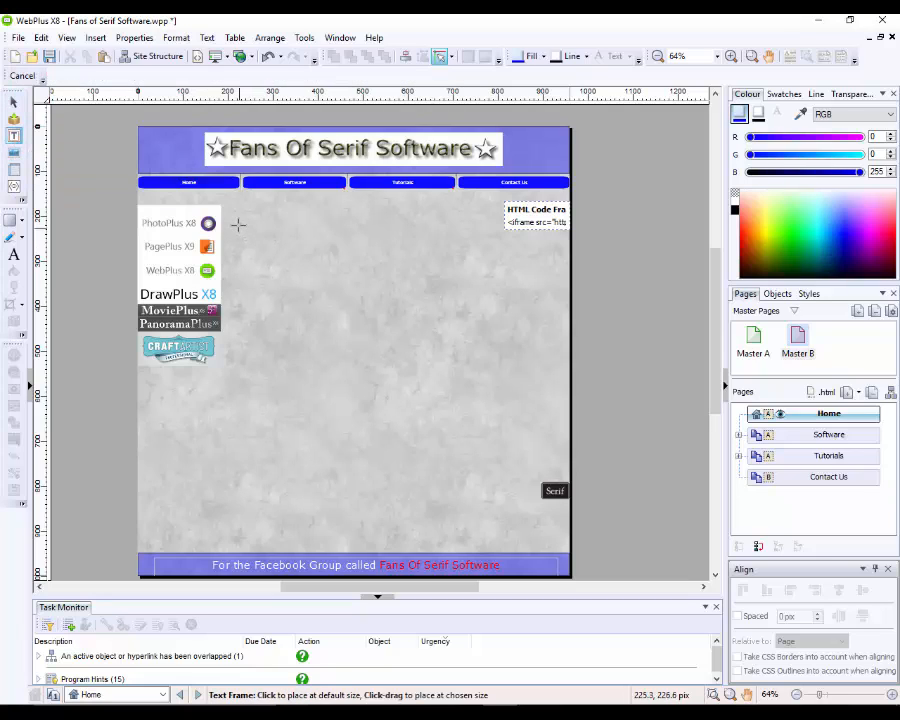
pyautogui.moveTo(229, 230); pyautogui.dragTo(536, 547)
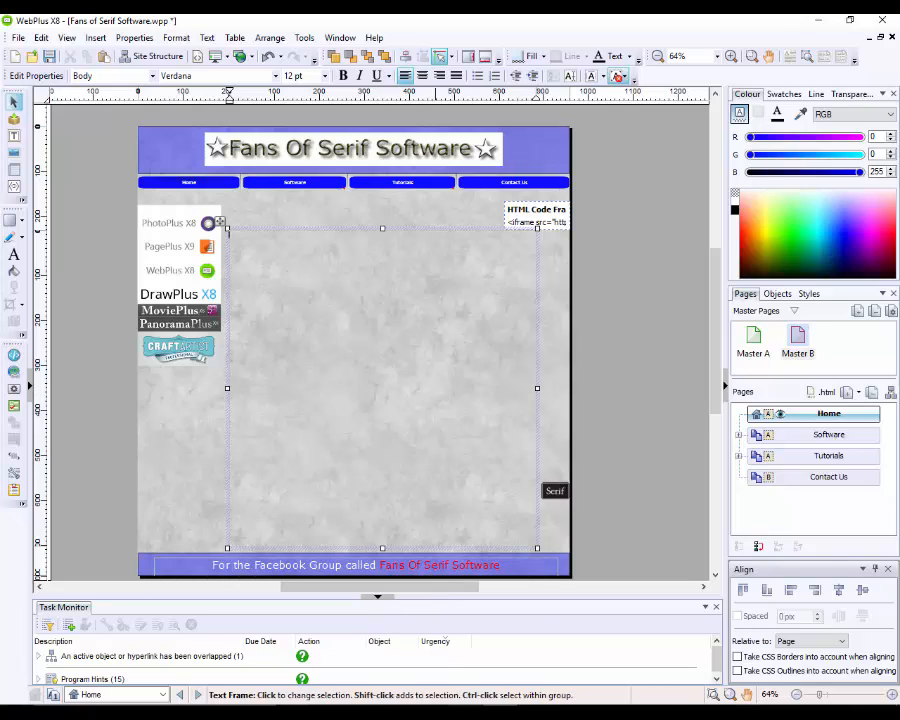
# Switch to homepage and videolinks.rtf in WordPad and copy the paragraphs describing the Fans of Serif Software group.
pyautogui.moveTo(464, 712)
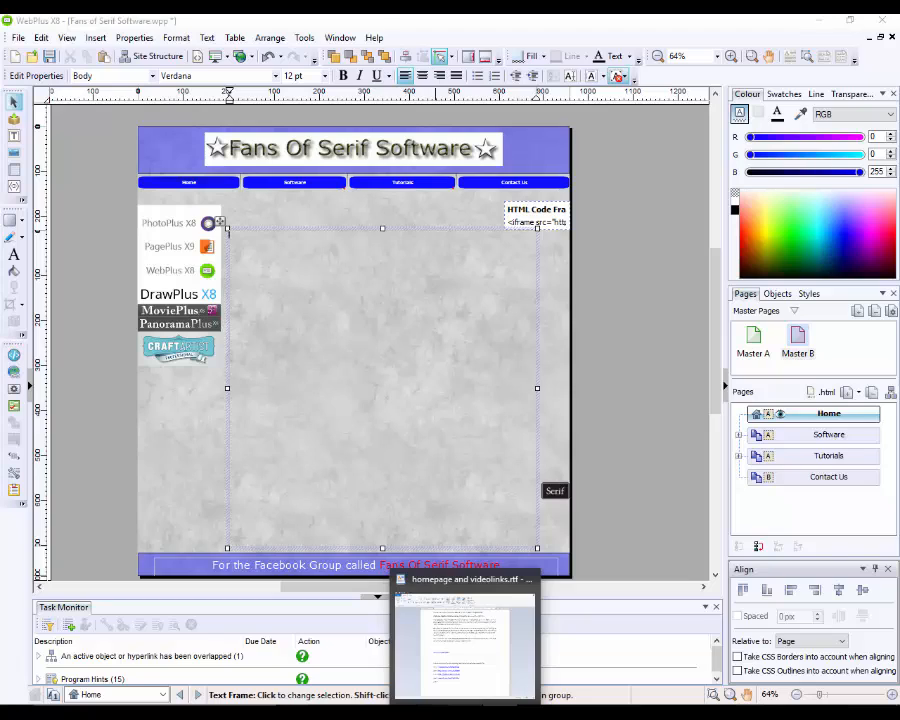
pyautogui.click(426, 588)
pyautogui.moveTo(503, 337); pyautogui.dragTo(249, 148)
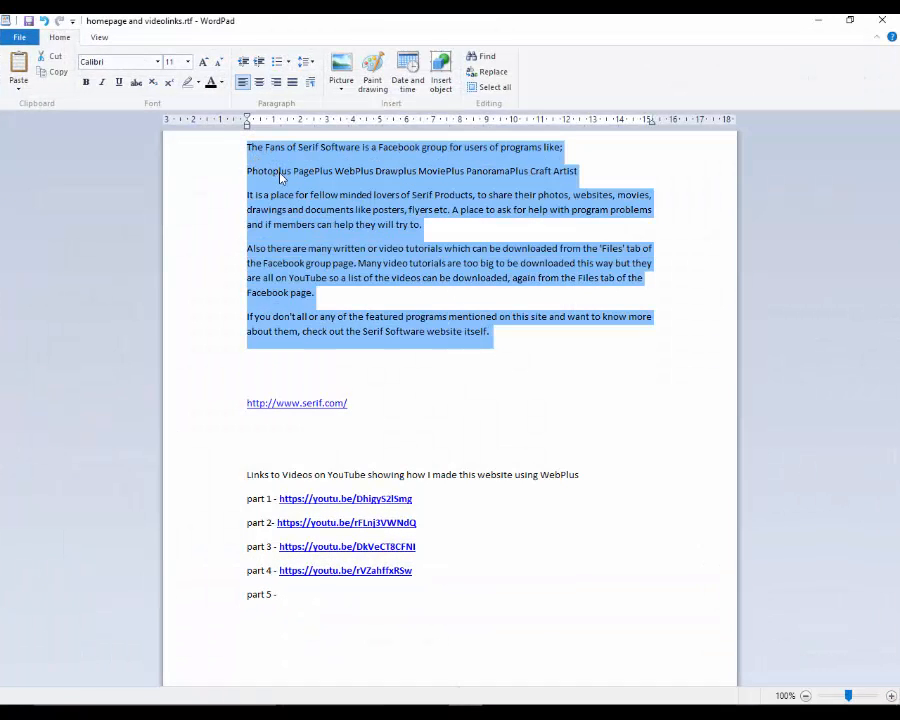
pyautogui.rightClick(281, 176)
pyautogui.click(305, 204)
# Return to WebPlus and paste the copied description into the empty text frame on the Home page.
pyautogui.hotkey('alt', 'Tab')
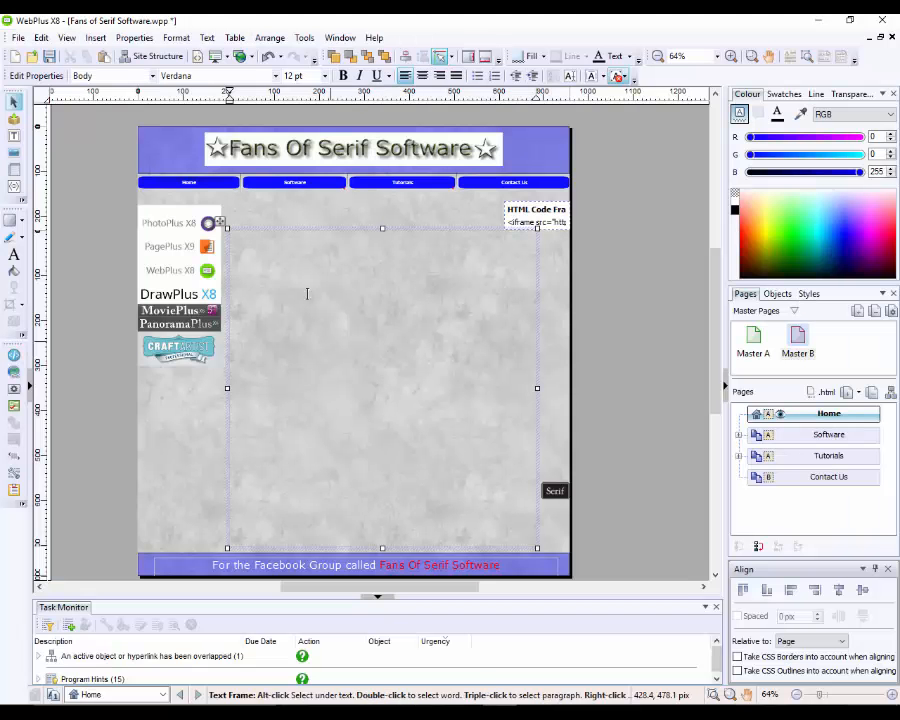
pyautogui.rightClick(257, 251)
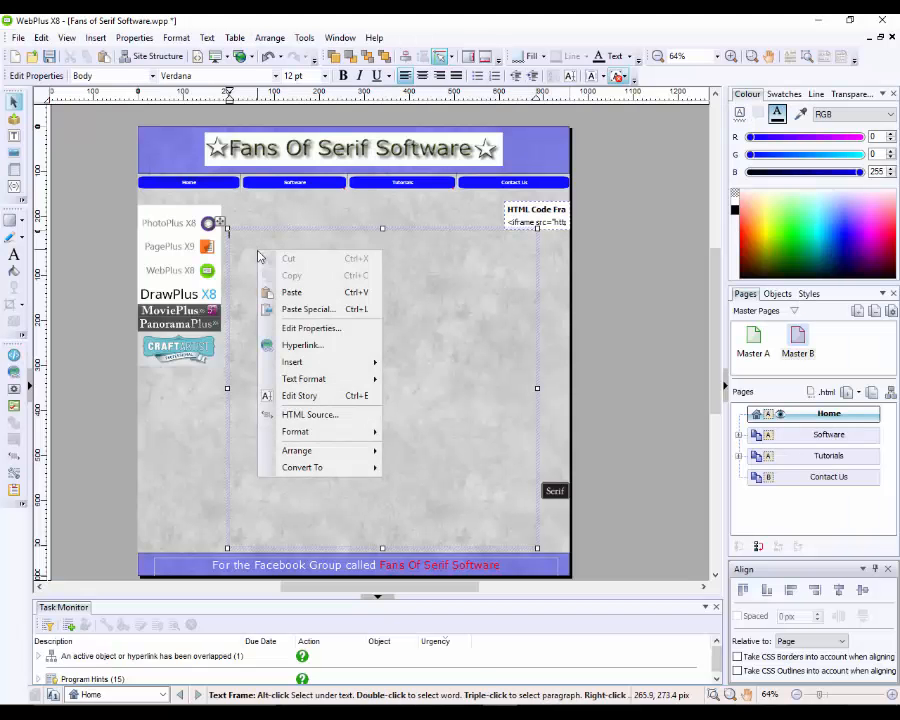
pyautogui.click(290, 292)
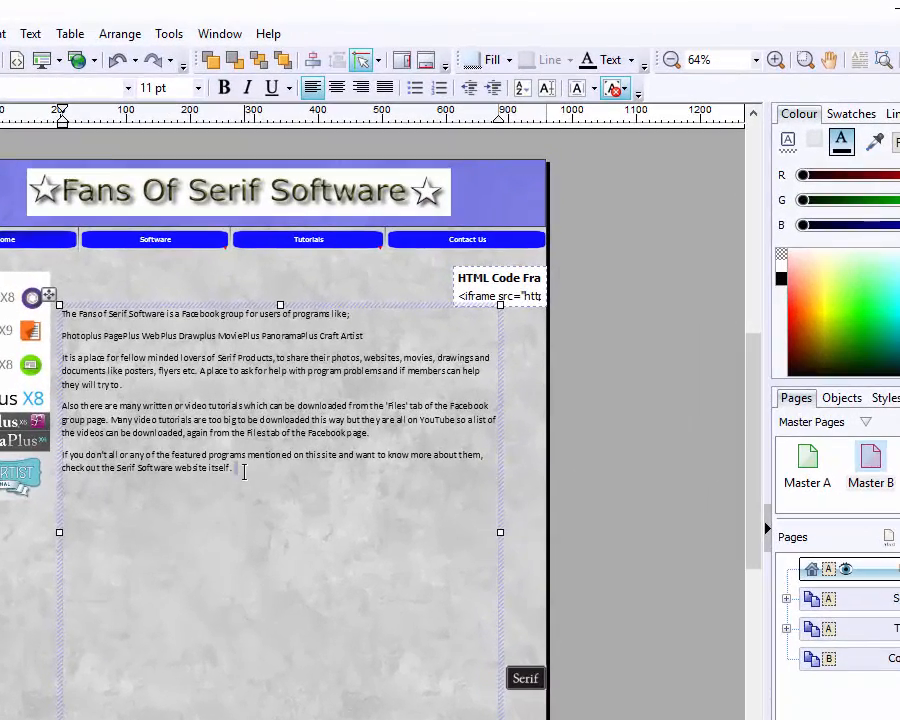
# Format all of the pasted description text in Verdana at 18 pt.
pyautogui.moveTo(243, 472); pyautogui.dragTo(70, 316)
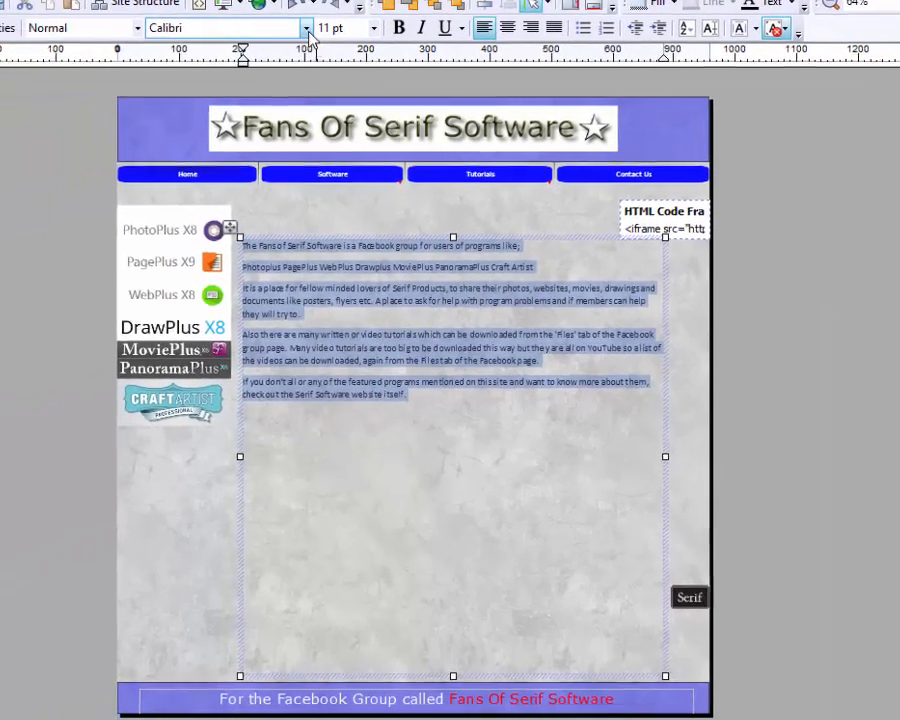
pyautogui.click(128, 88)
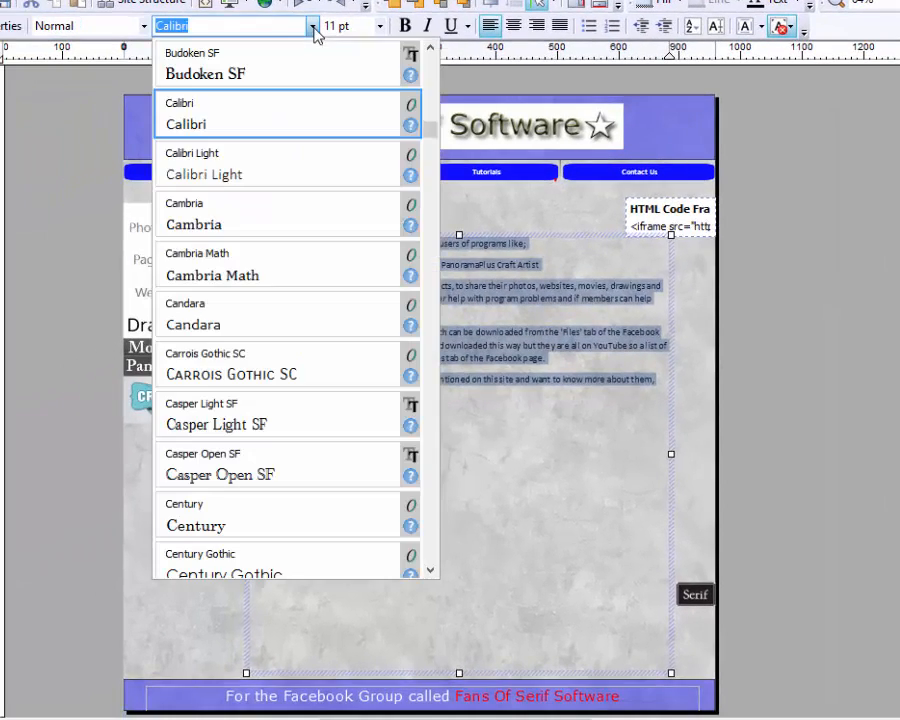
pyautogui.moveTo(430, 129); pyautogui.dragTo(430, 64)
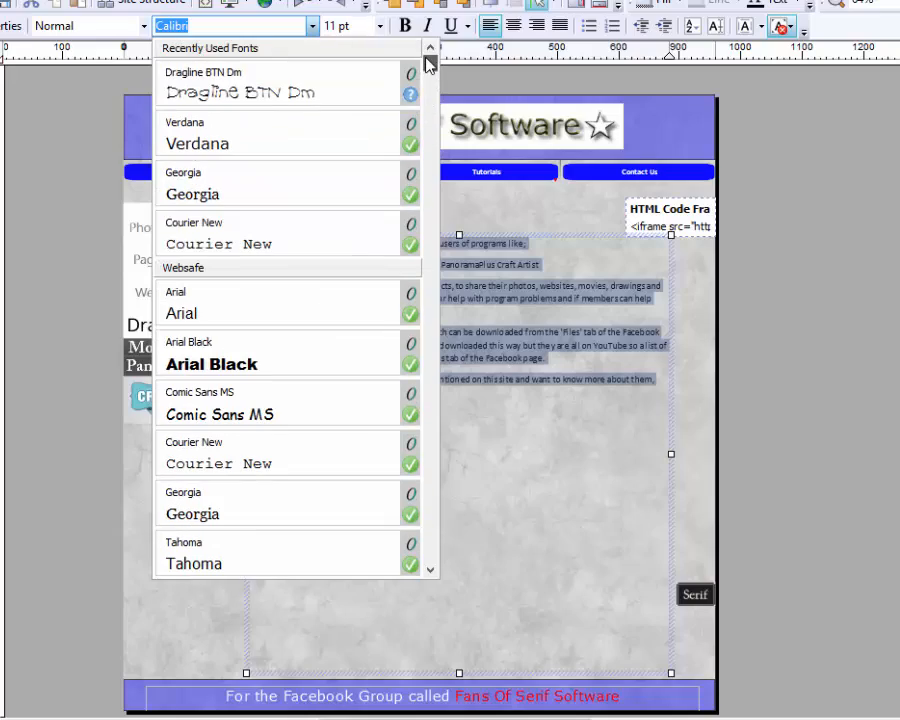
pyautogui.click(267, 141)
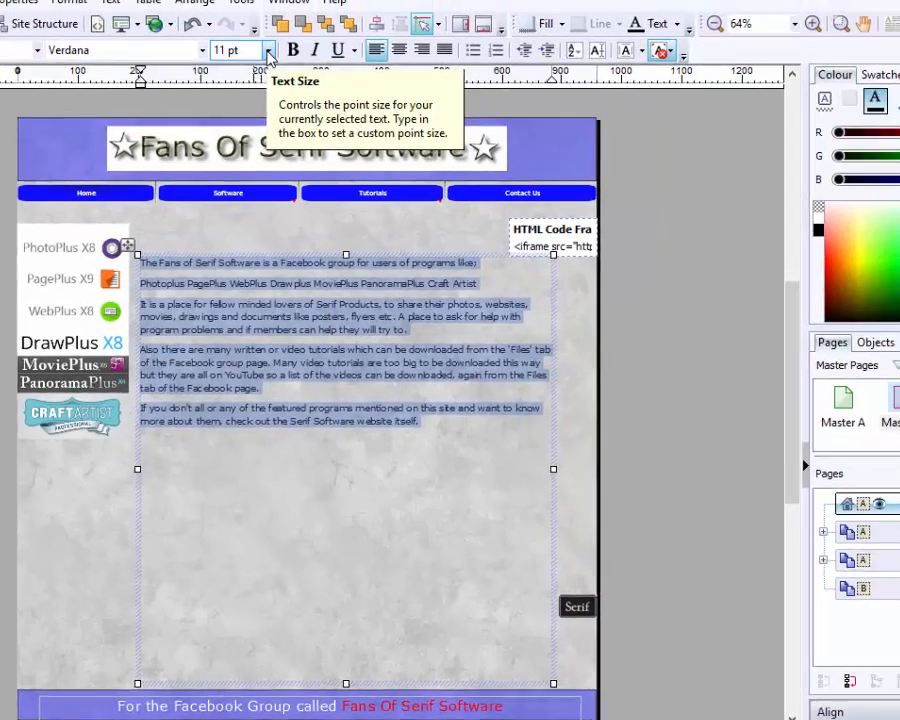
pyautogui.click(380, 26)
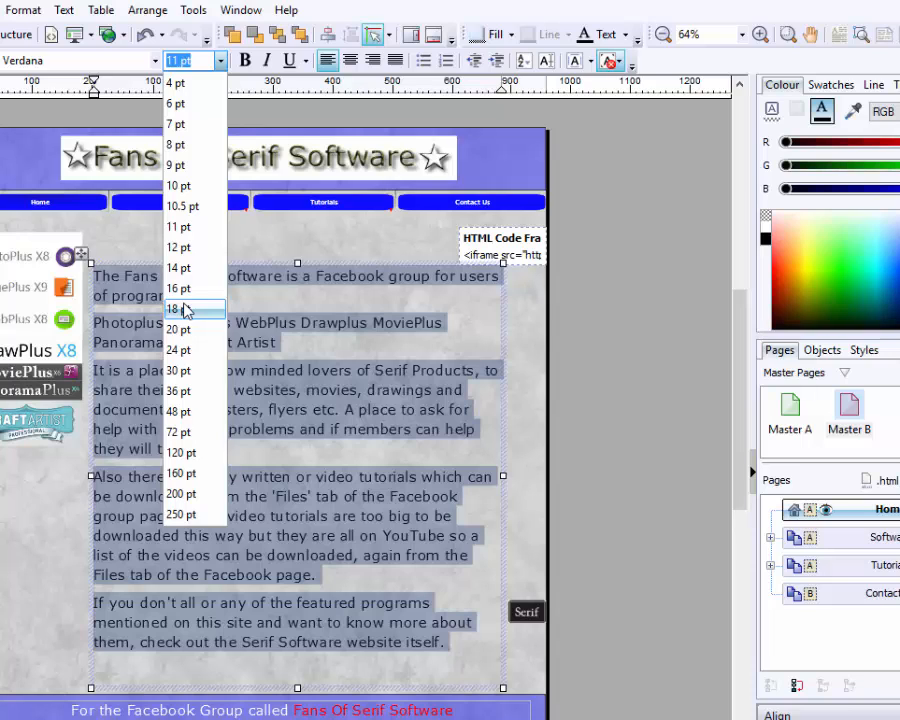
pyautogui.click(185, 313)
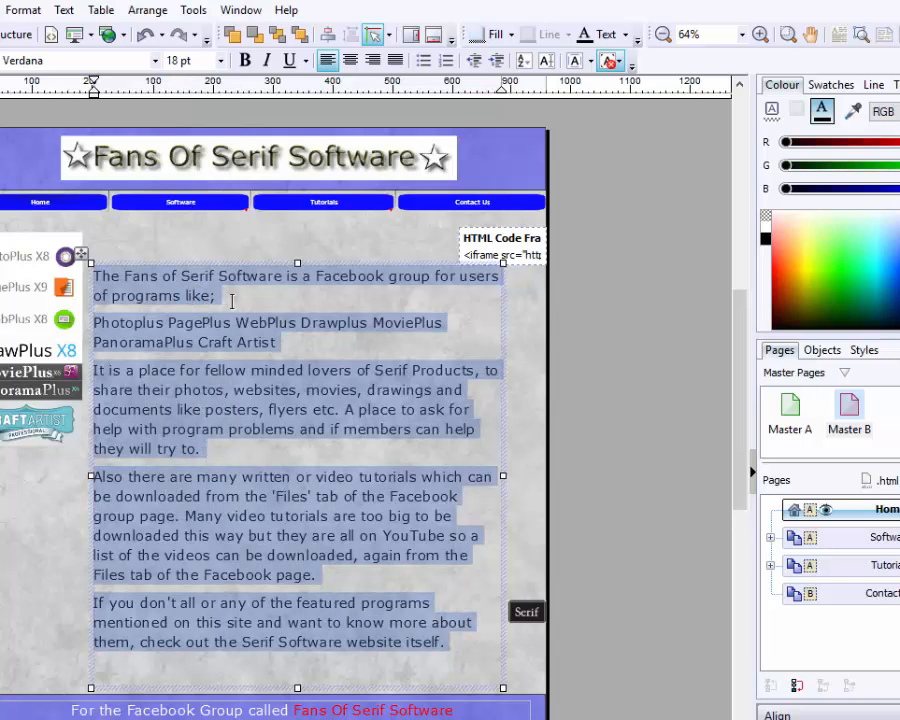
pyautogui.click(234, 297)
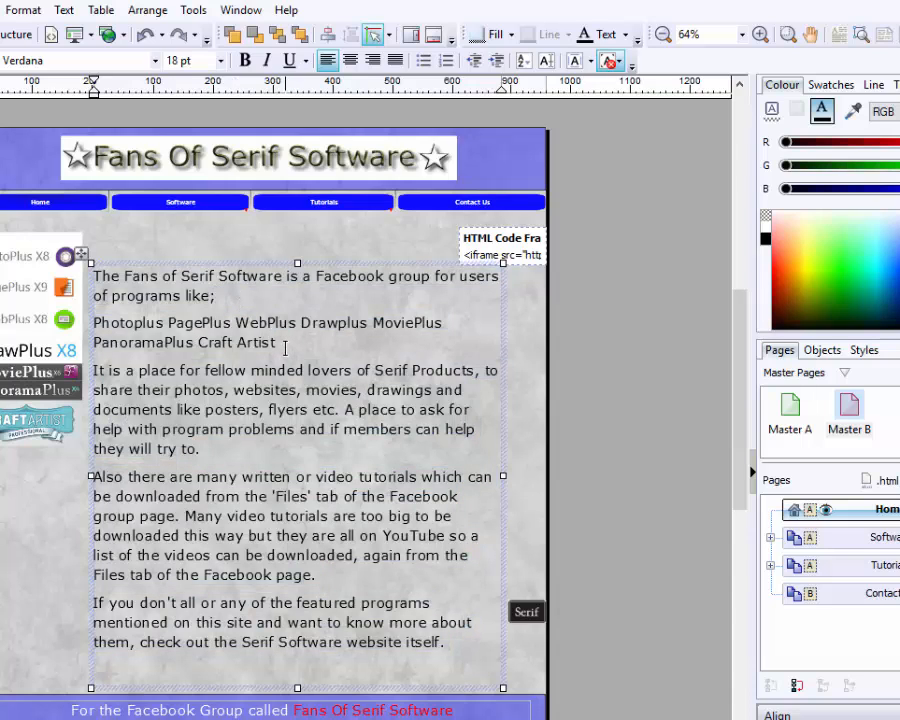
# Make the description's opening sentence and the program list below it bold and centred.
pyautogui.moveTo(277, 342); pyautogui.dragTo(80, 253)
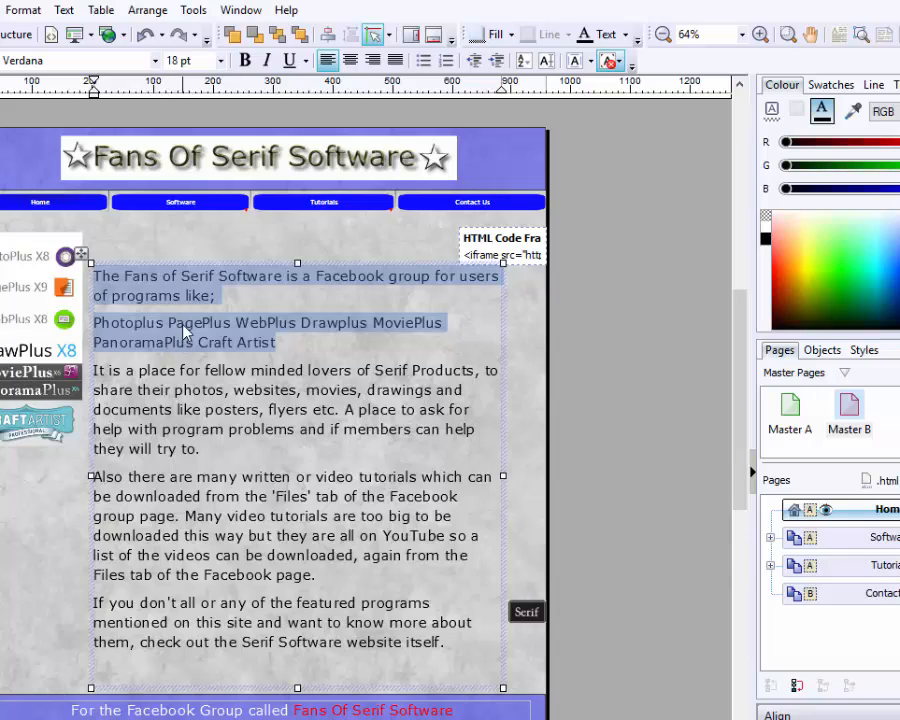
pyautogui.click(248, 61)
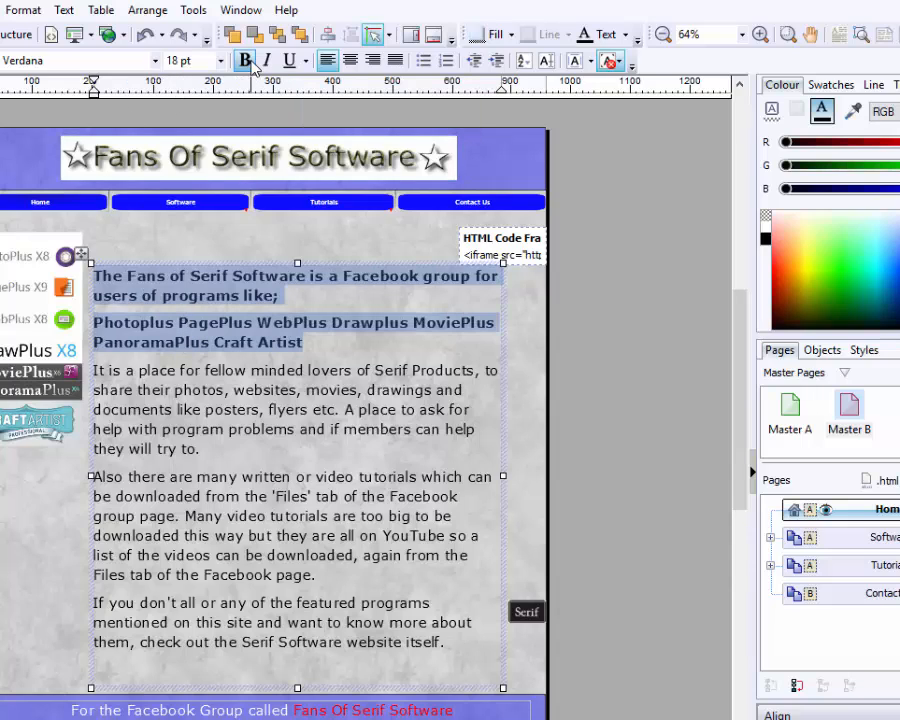
pyautogui.click(351, 61)
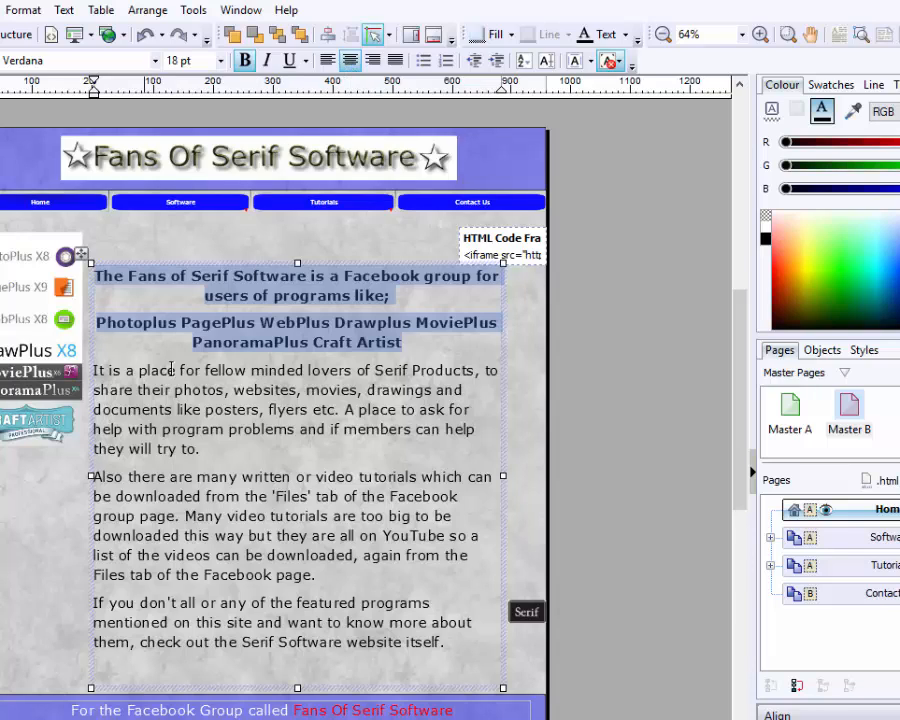
# Insert bullet characters (•) between the program names and at both ends of the list, from Photoplus to Craft Artist.
pyautogui.click(183, 325)
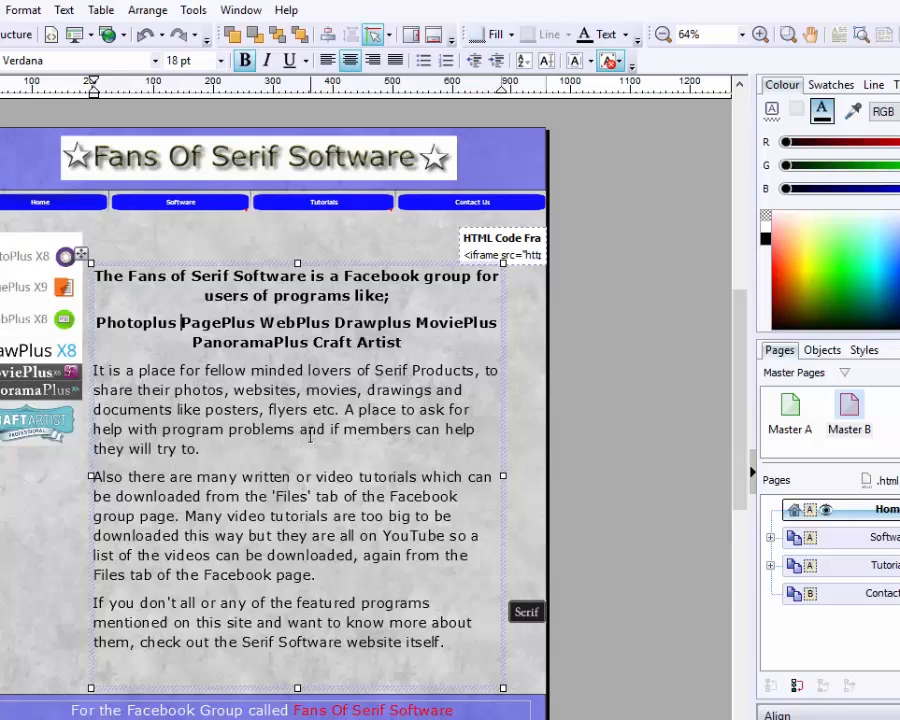
pyautogui.write('•')
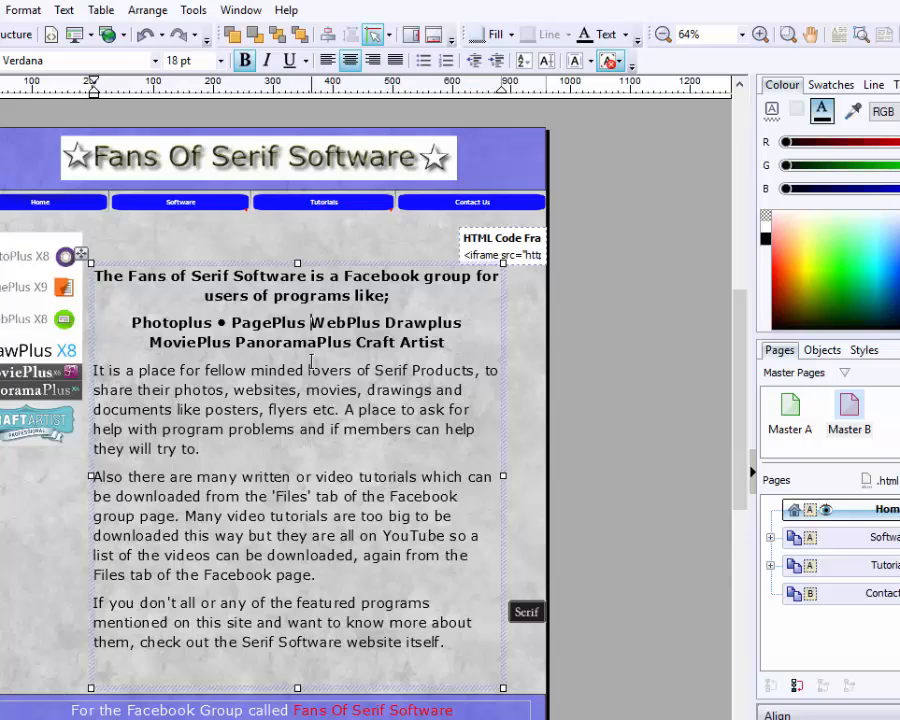
pyautogui.write(' •')
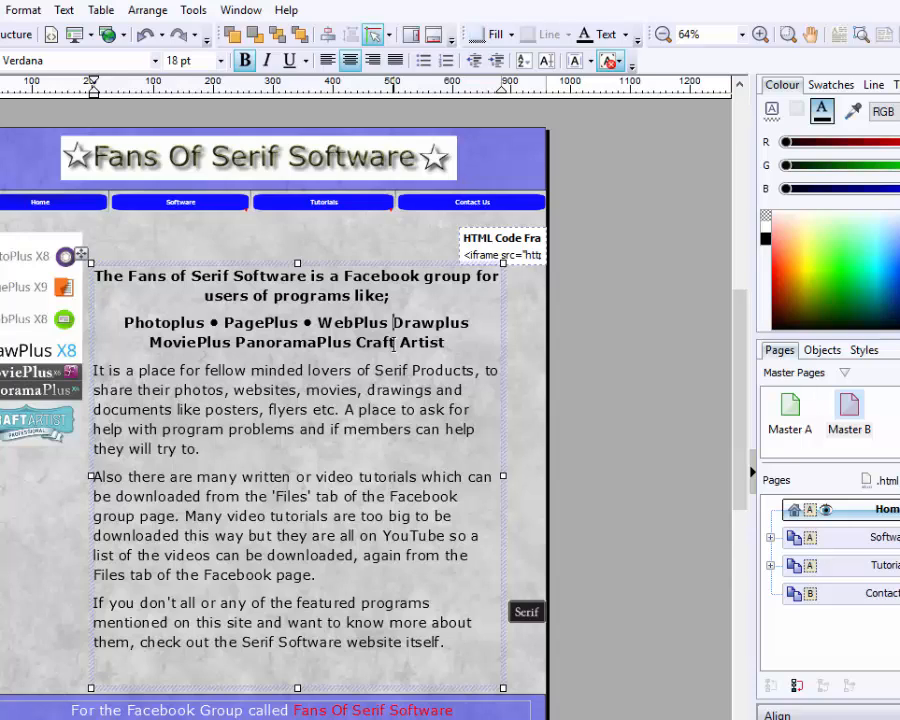
pyautogui.write(' •')
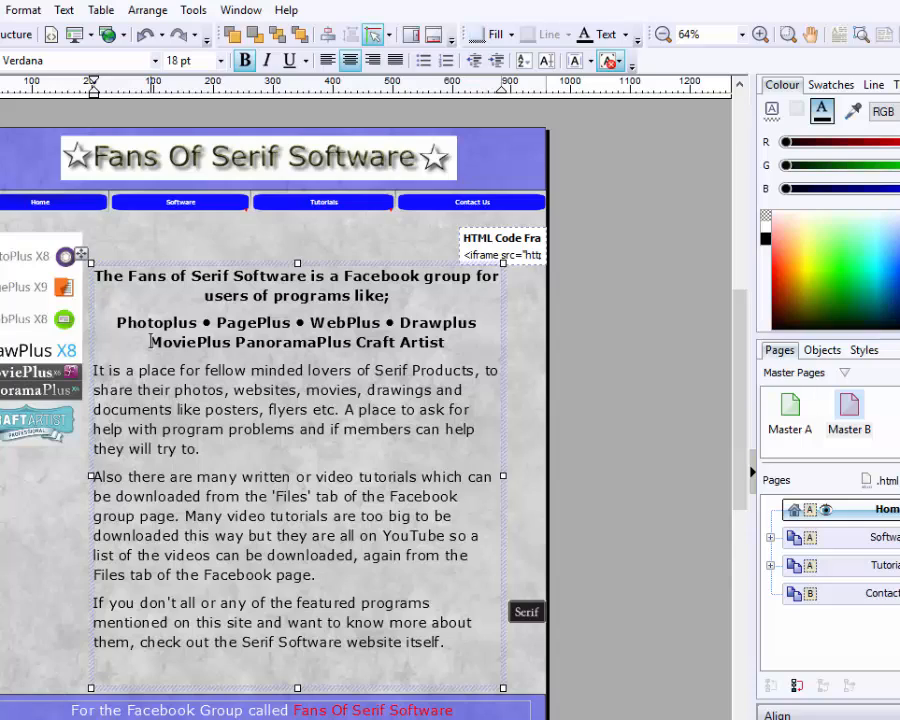
pyautogui.write(' •')
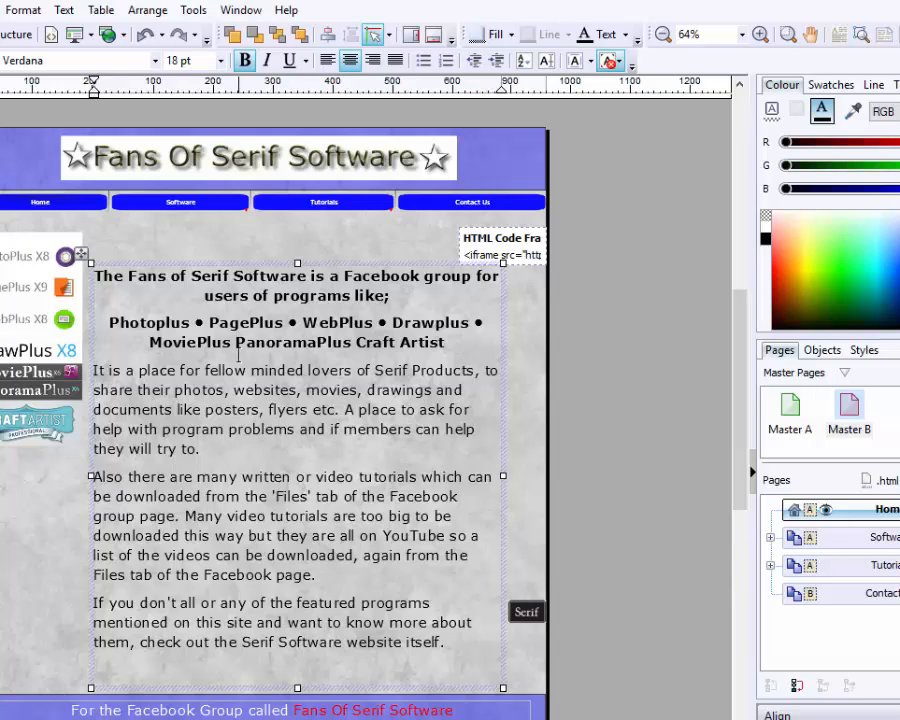
pyautogui.click(238, 343)
pyautogui.write('•')
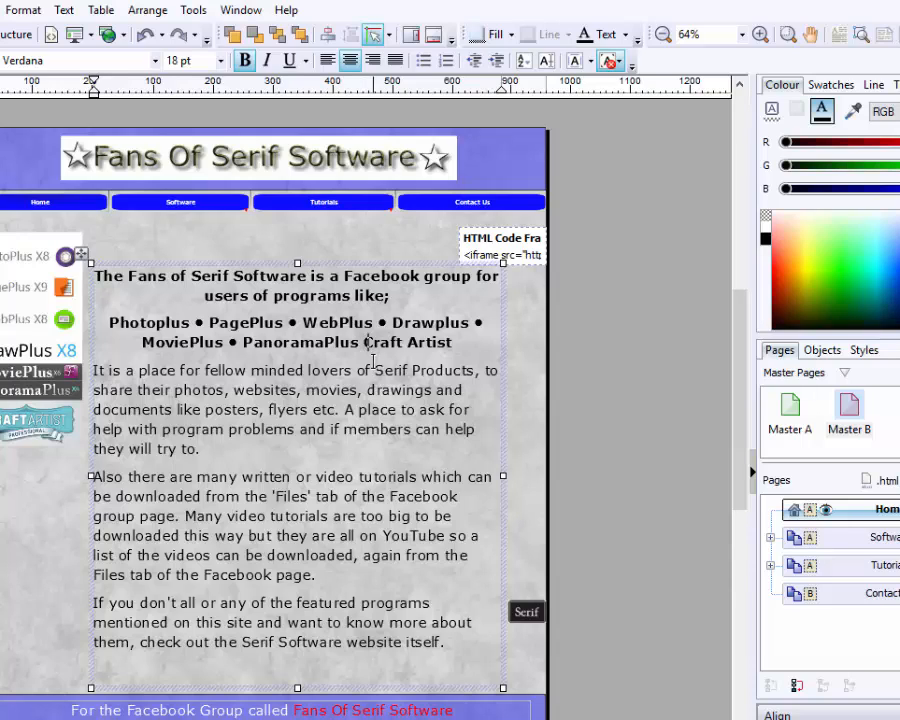
pyautogui.write(' •')
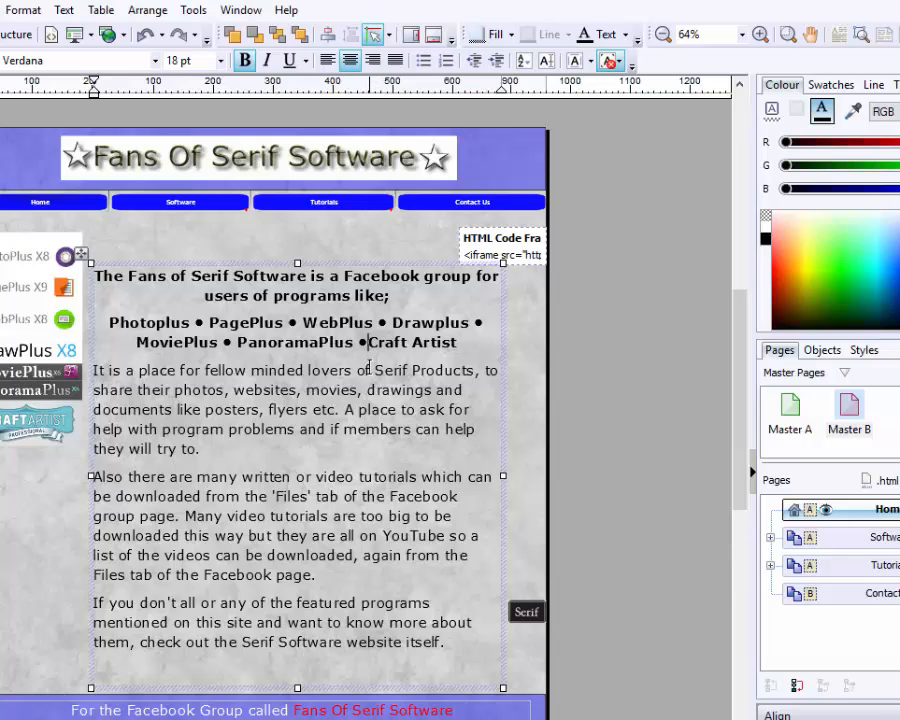
pyautogui.click(460, 342)
pyautogui.write('•')
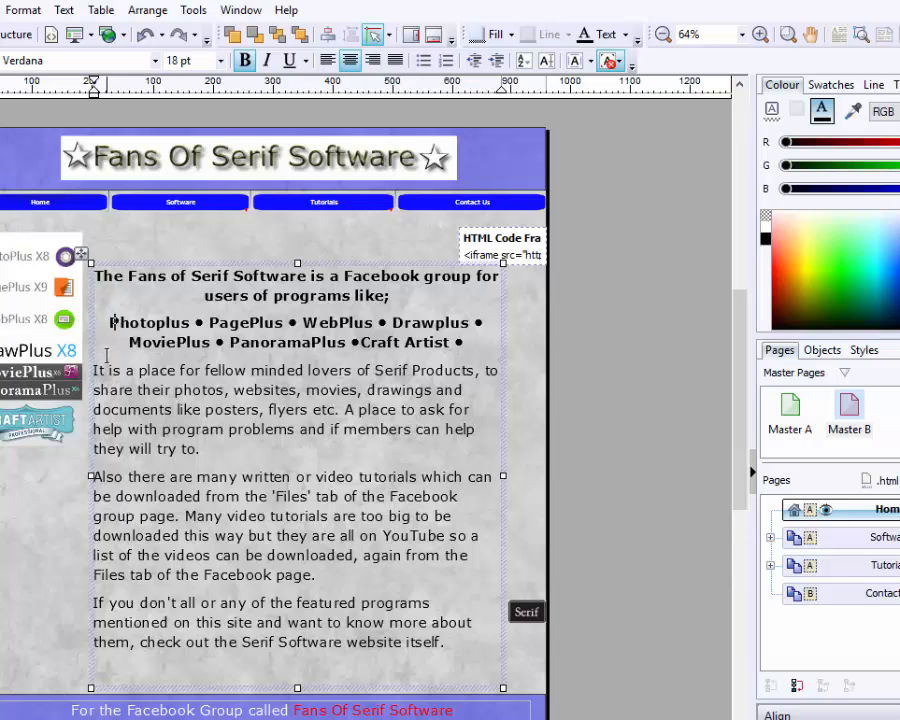
pyautogui.write('•')
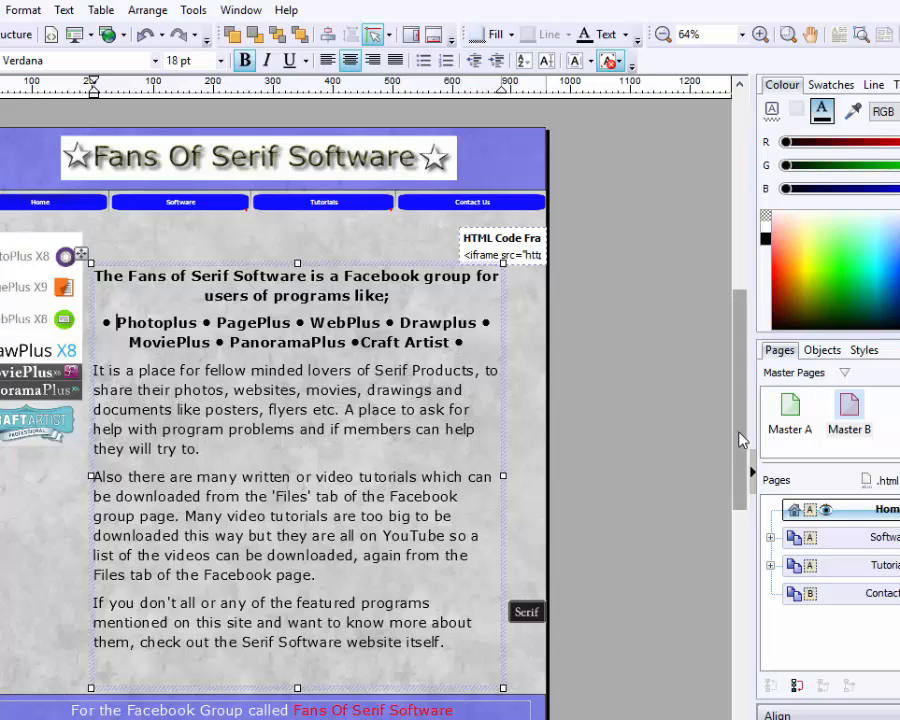
# Move the Serif logo from the page's right edge to below the description text, just above the footer.
pyautogui.scroll(-1, 741, 440)
pyautogui.click(526, 568)
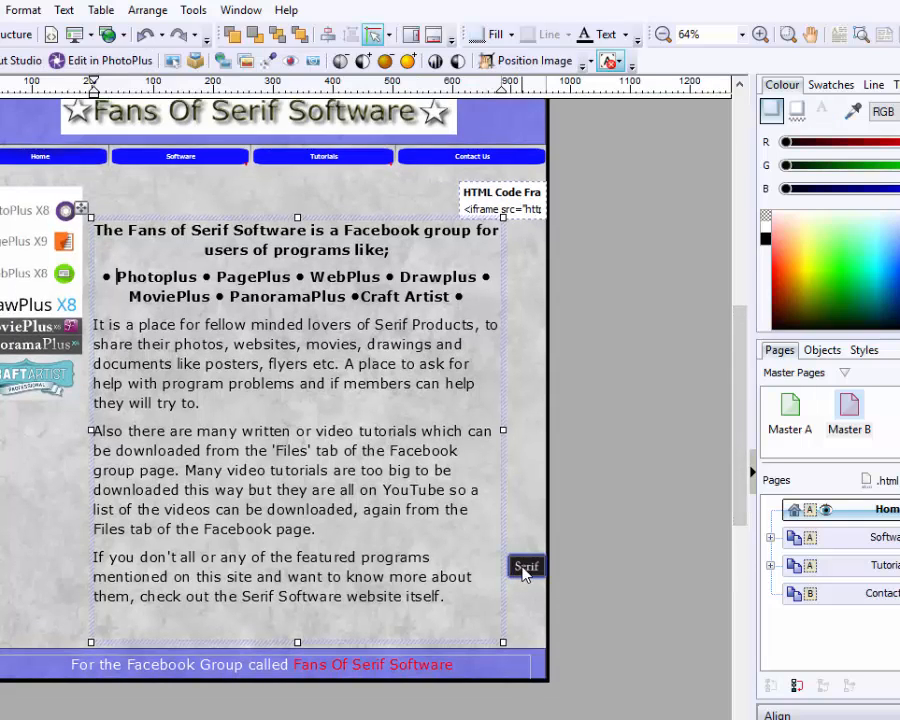
pyautogui.moveTo(525, 570); pyautogui.dragTo(298, 624)
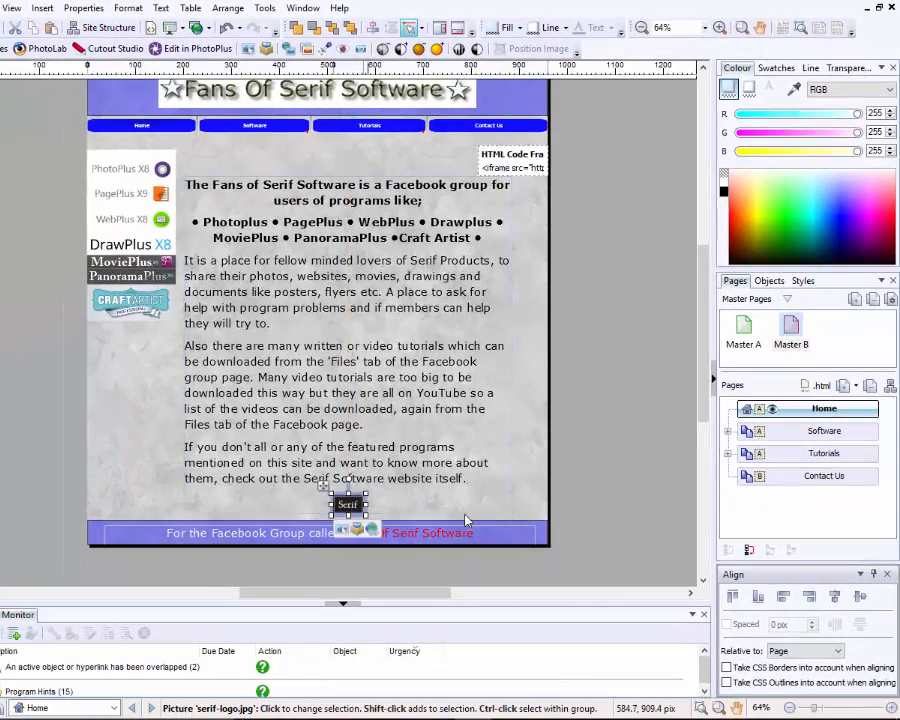
pyautogui.click(861, 597)
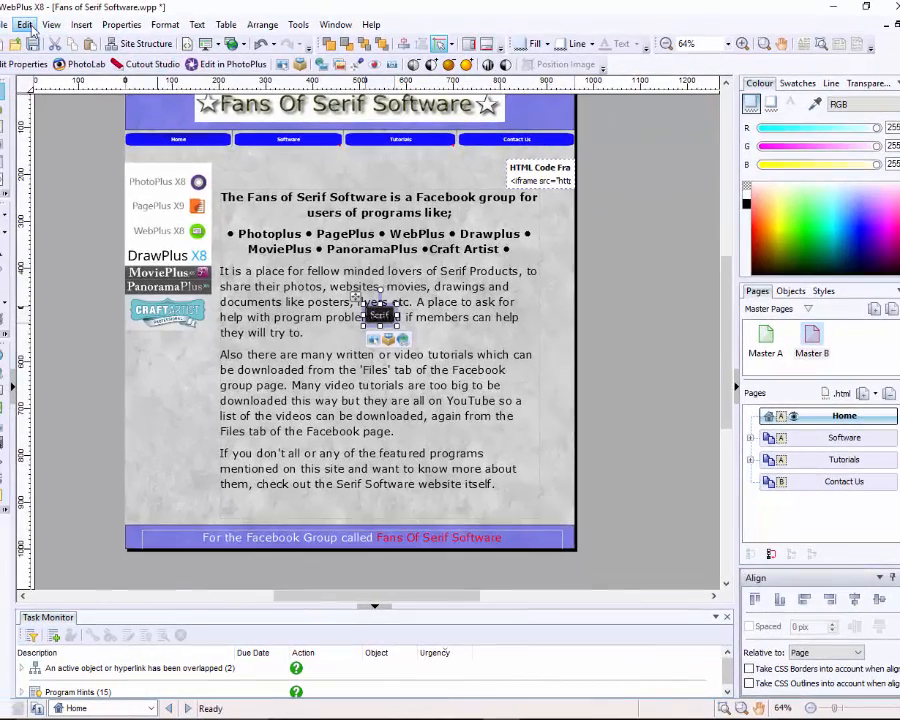
pyautogui.click(26, 25)
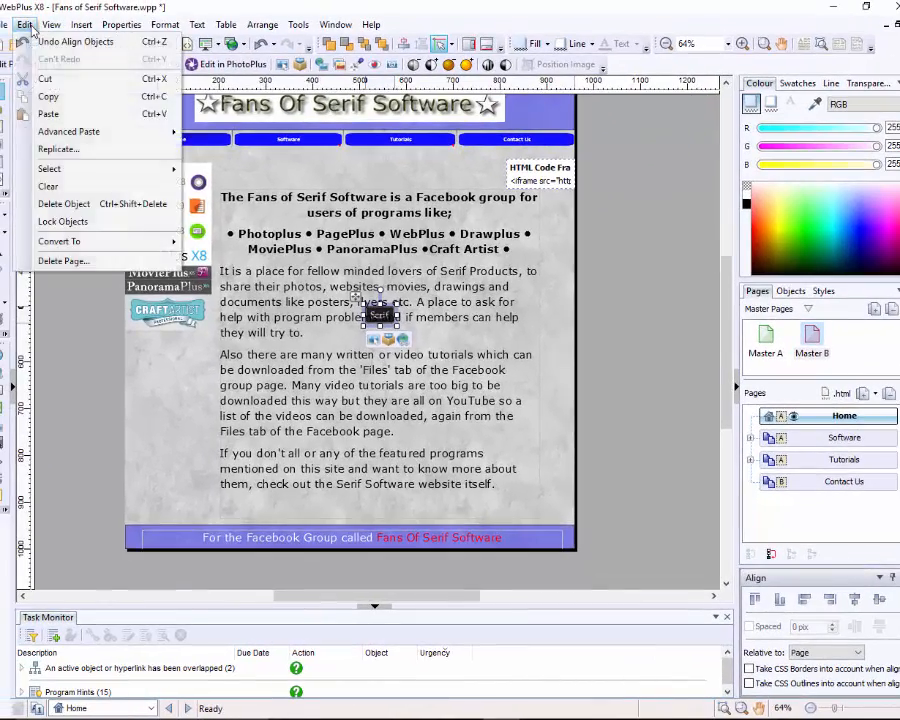
pyautogui.click(50, 46)
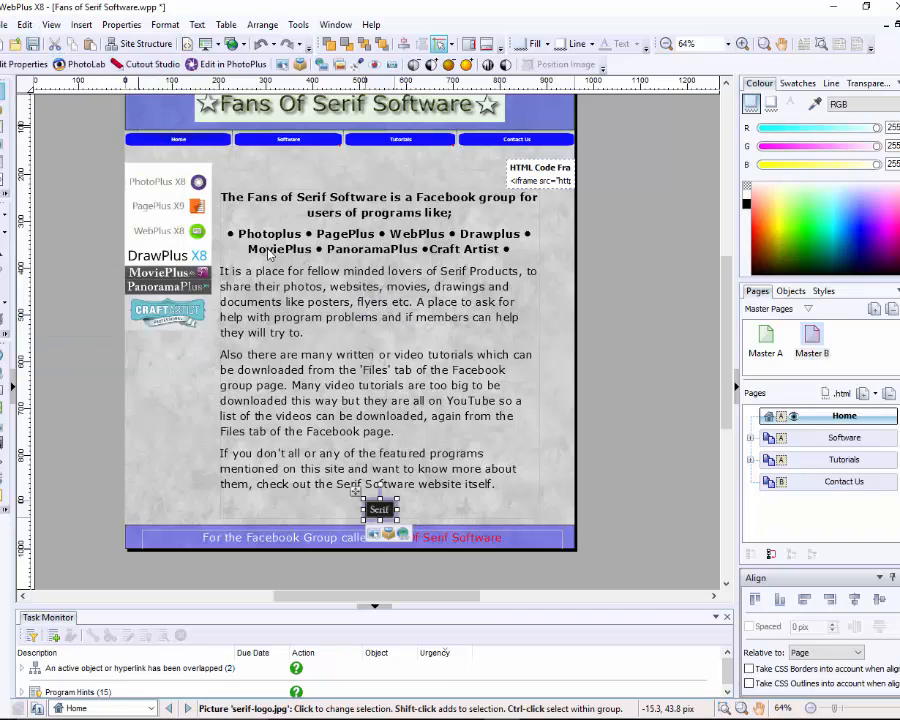
# Centre the Serif logo horizontally relative to the page and deselect it.
pyautogui.click(855, 600)
pyautogui.click(652, 514)
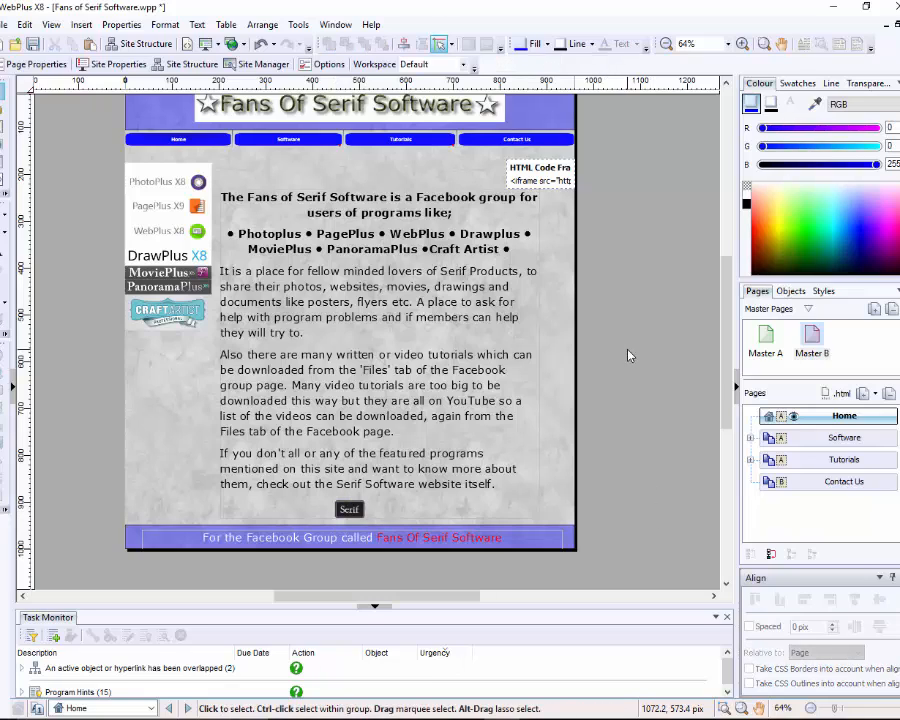
# Preview the site in Microsoft Edge and check the Home page from the header down to the footer.
pyautogui.click(4, 25)
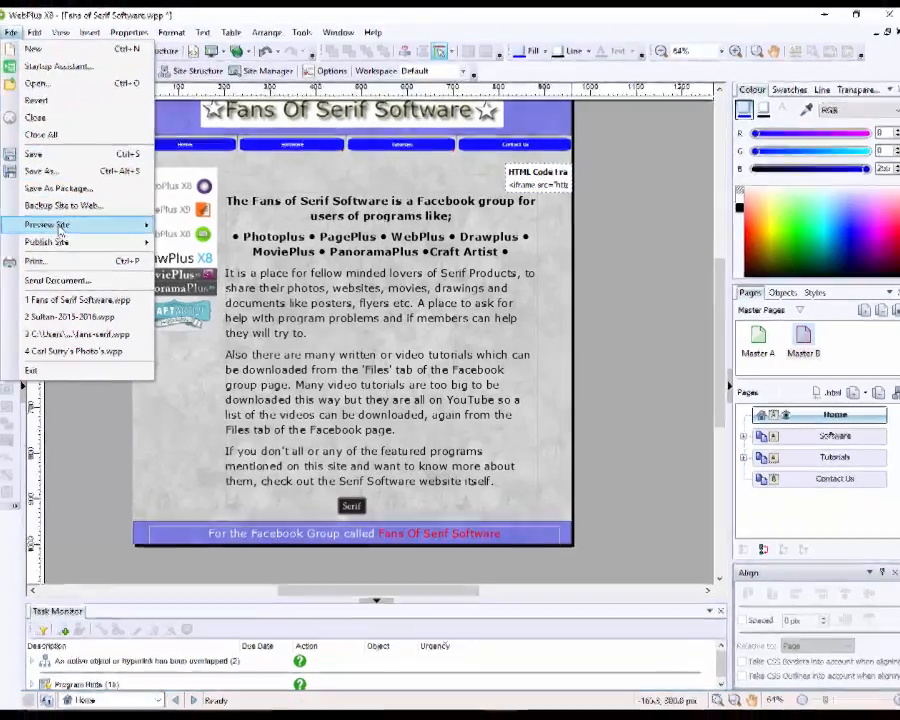
pyautogui.moveTo(108, 226)
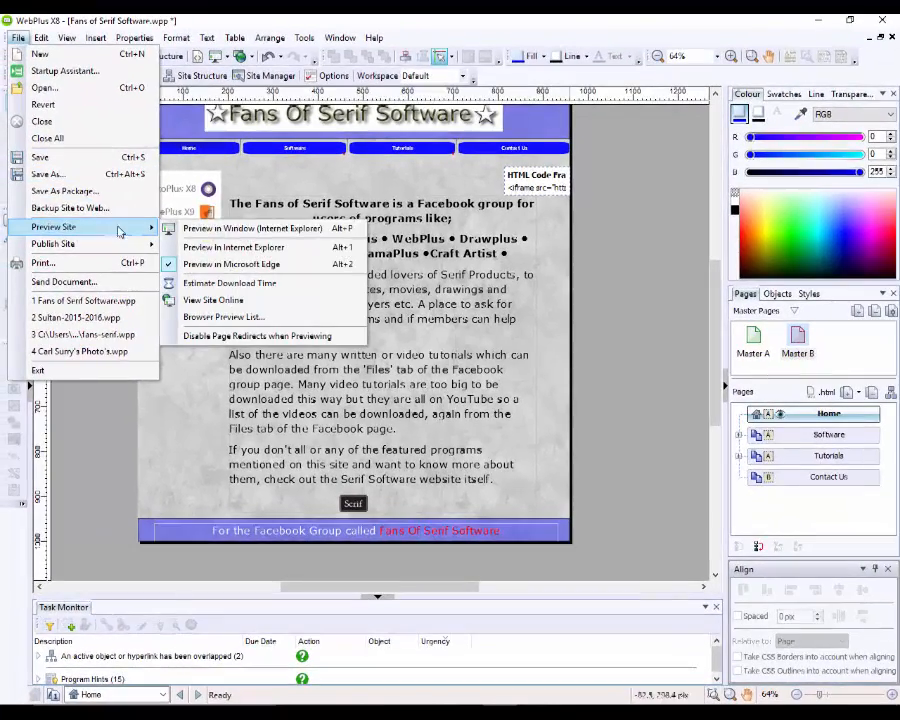
pyautogui.click(200, 264)
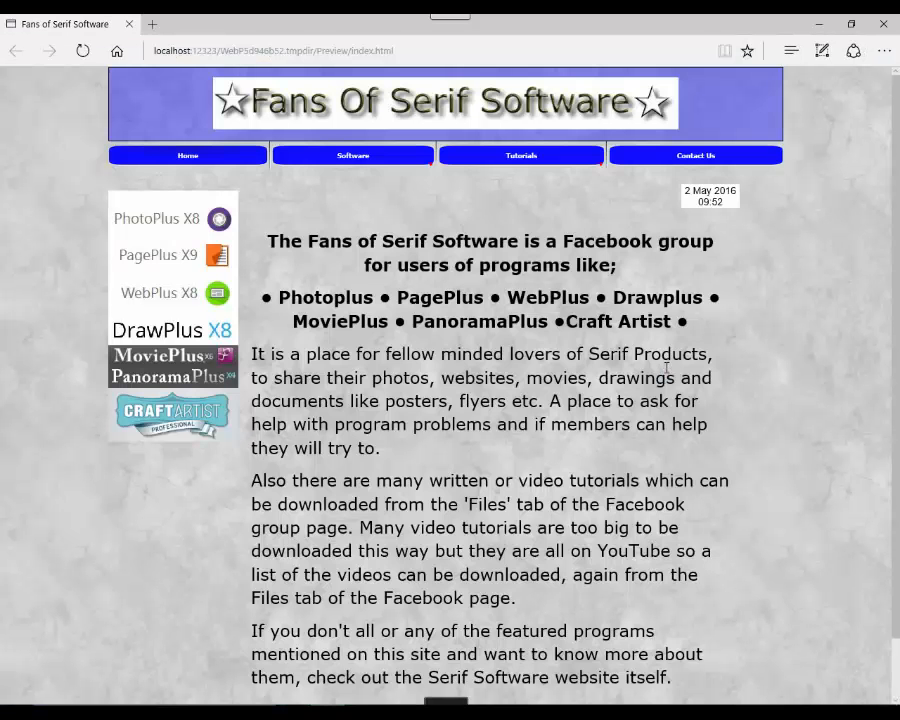
pyautogui.scroll(-1, 727, 390)
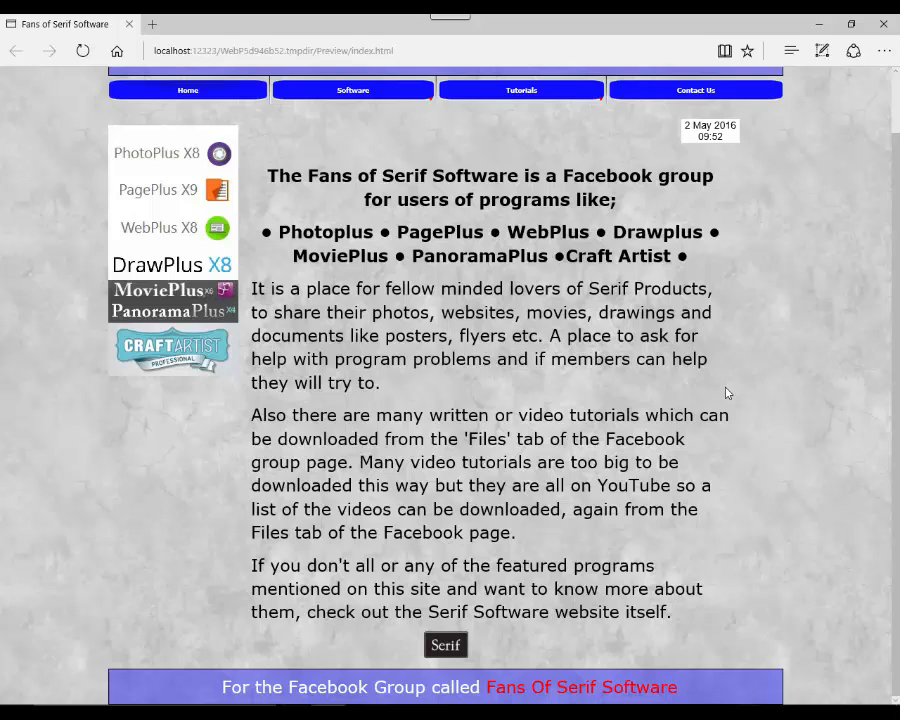
pyautogui.scroll(1, 727, 390)
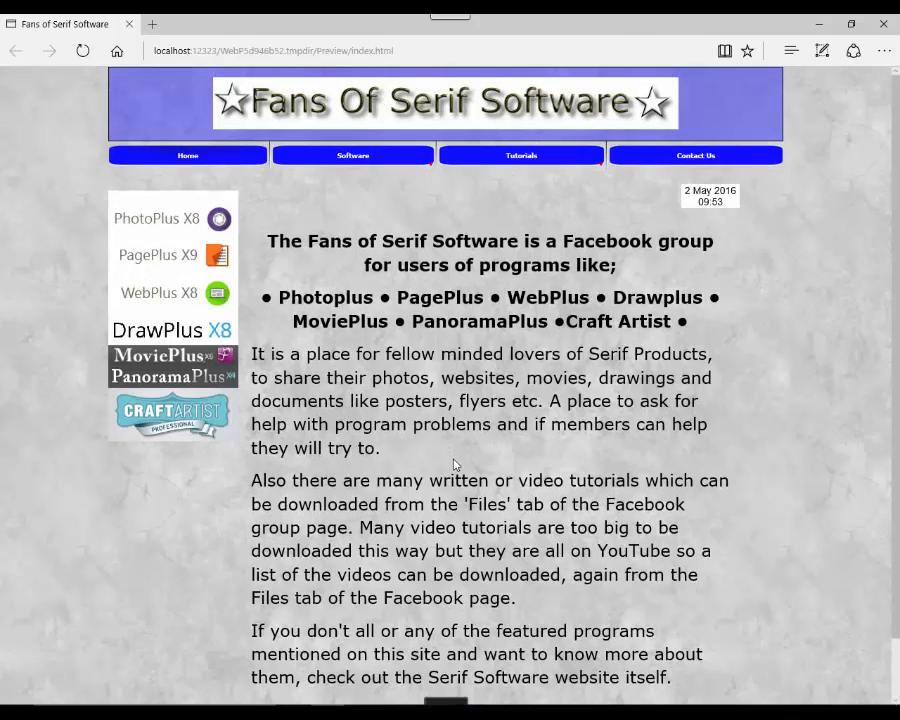
# Review the Home page text, Serif logo and footer spacing in the browser preview, and close the preview.
pyautogui.scroll(-1, 454, 464)
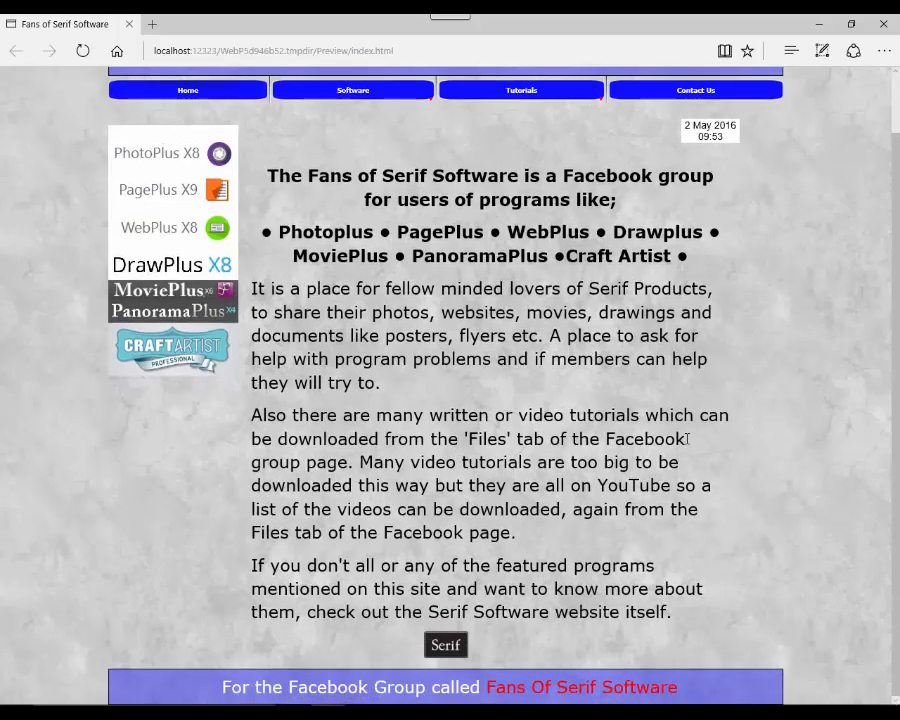
pyautogui.scroll(1, 722, 432)
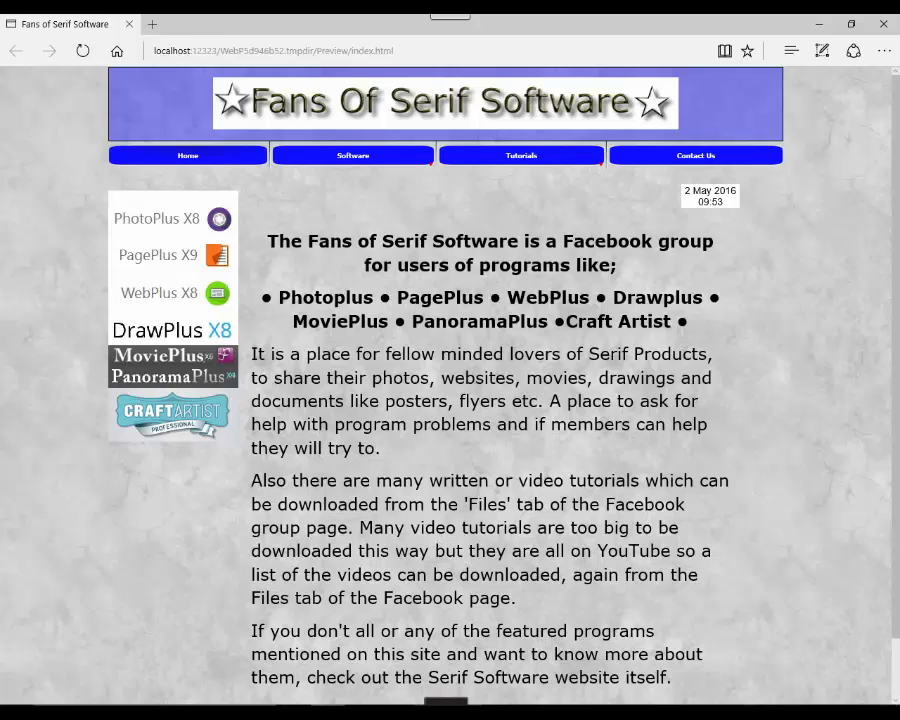
pyautogui.scroll(-1, 713, 577)
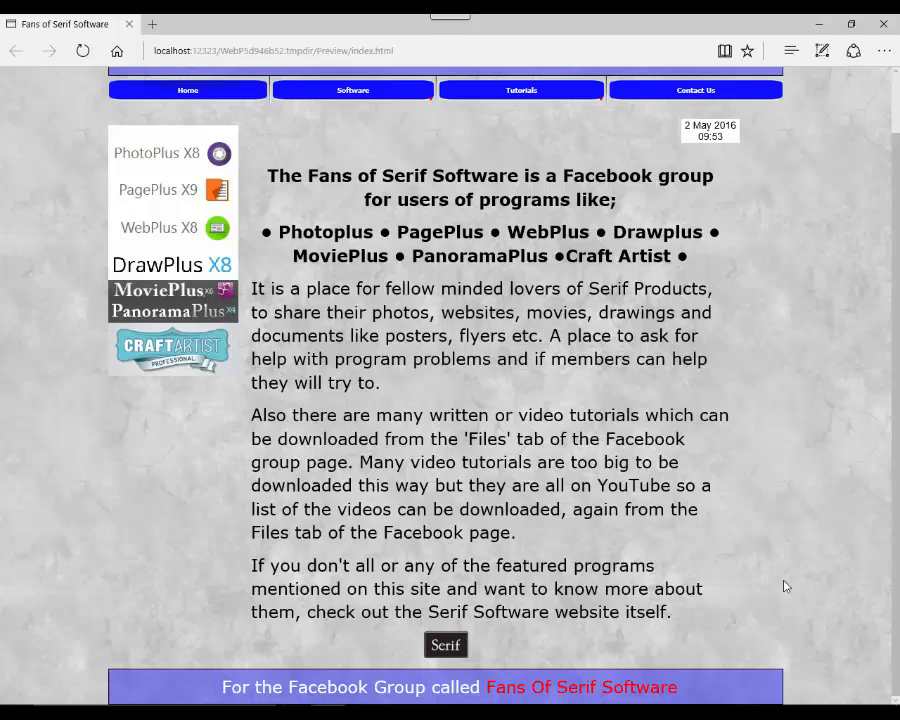
pyautogui.scroll(1, 785, 586)
pyautogui.scroll(-1, 785, 586)
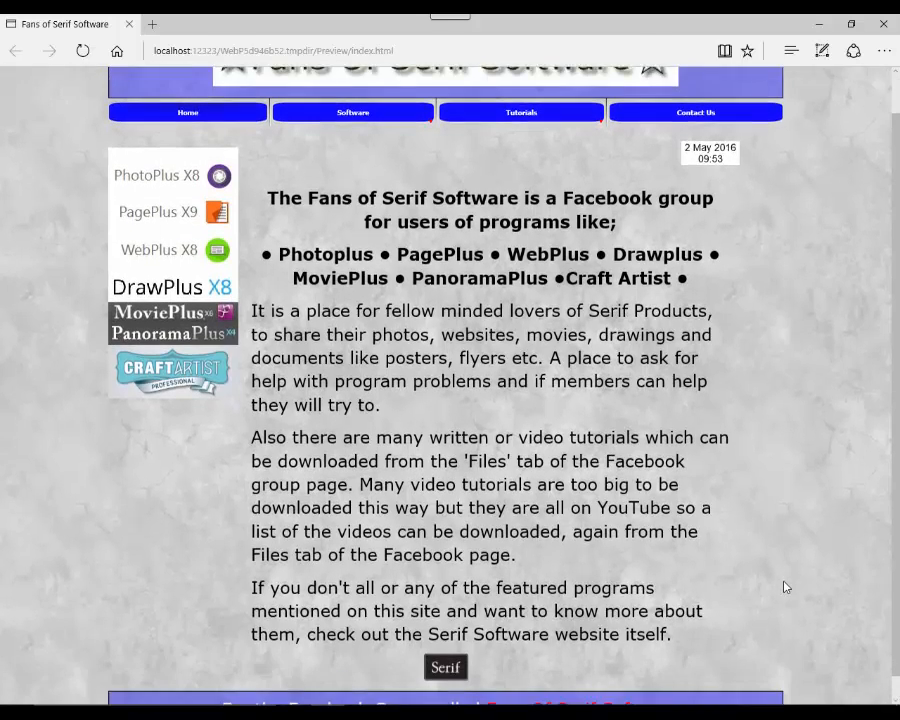
pyautogui.scroll(1, 785, 587)
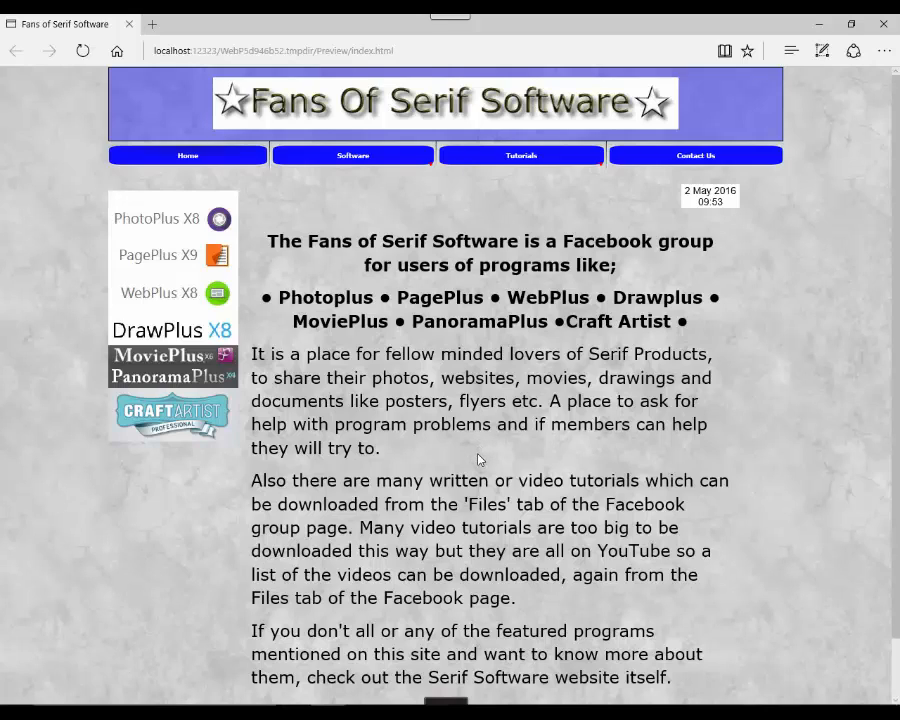
pyautogui.click(129, 25)
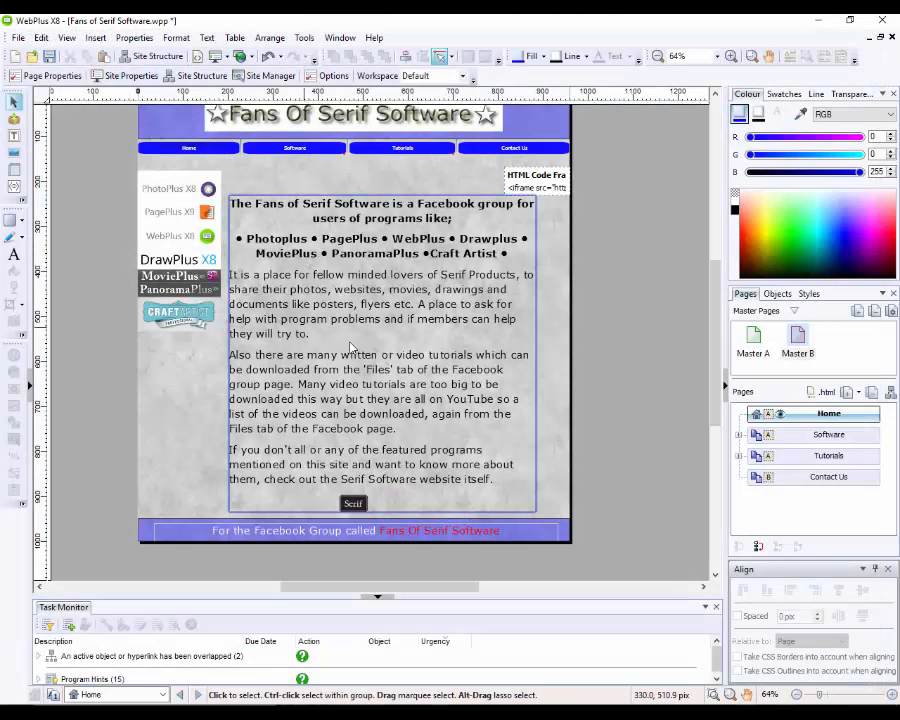
# Move the description text frame slightly up towards the navigation bar, against the HTML code fragment, and clear the selection.
pyautogui.click(409, 320)
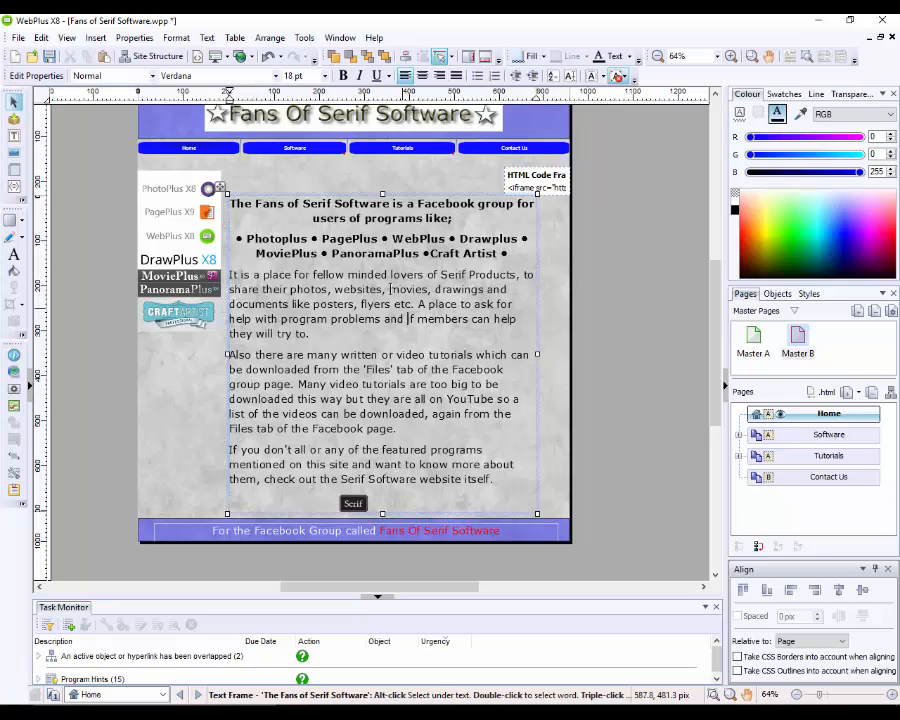
pyautogui.click(360, 193)
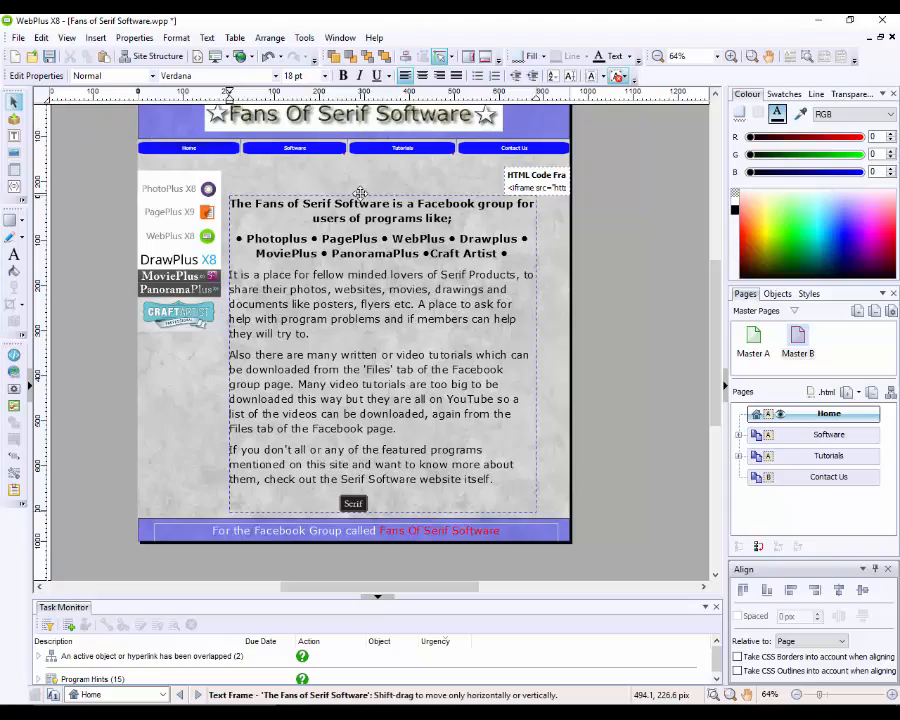
pyautogui.click(360, 190)
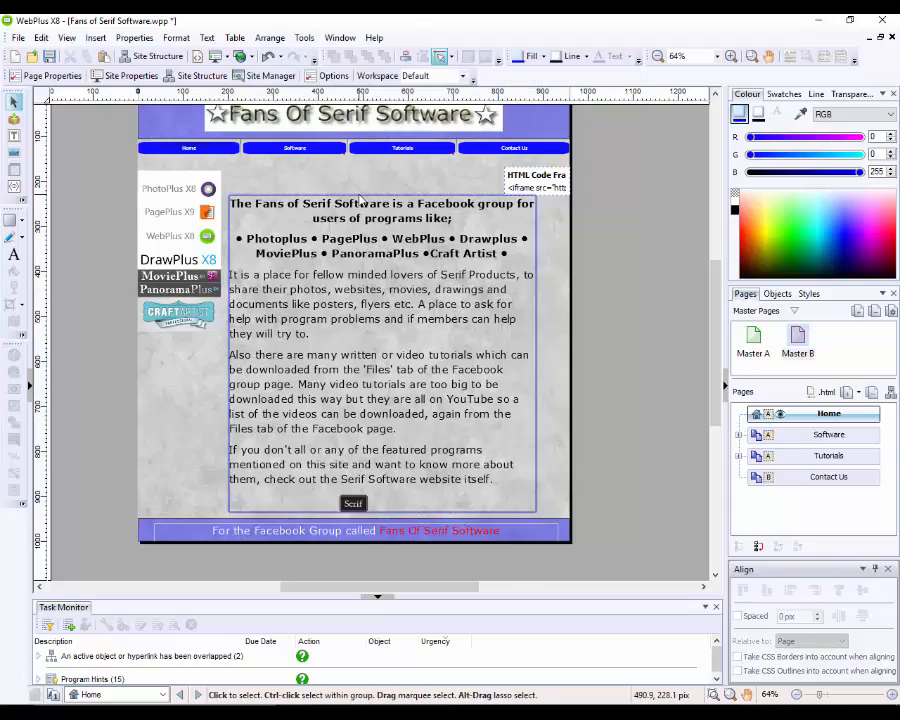
pyautogui.click(360, 200)
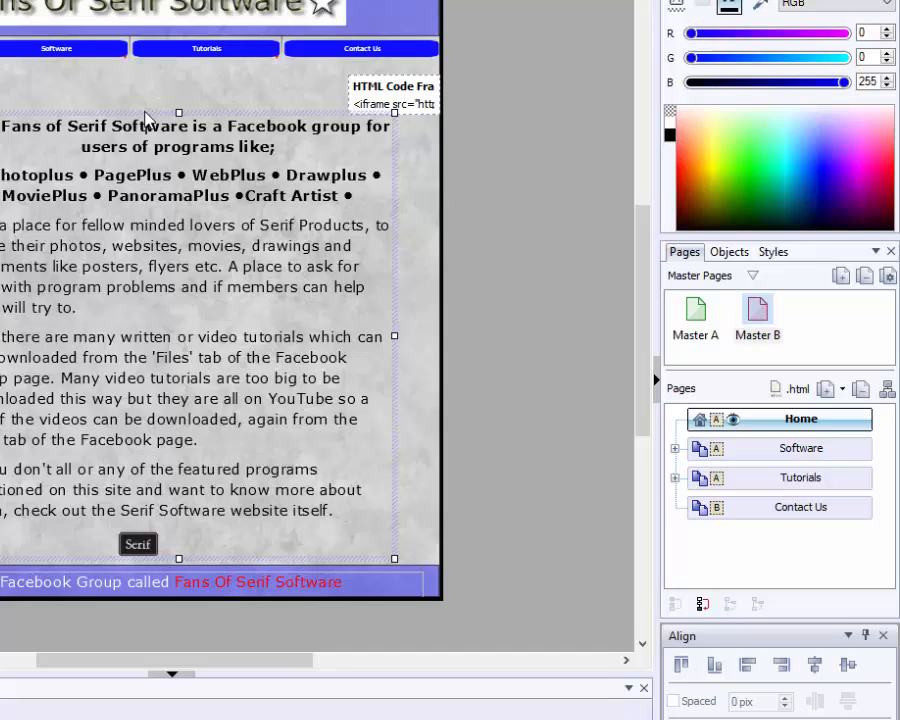
pyautogui.moveTo(145, 118)
pyautogui.mouseDown()
pyautogui.moveTo(126, 98)
pyautogui.moveTo(143, 101)
pyautogui.mouseUp()
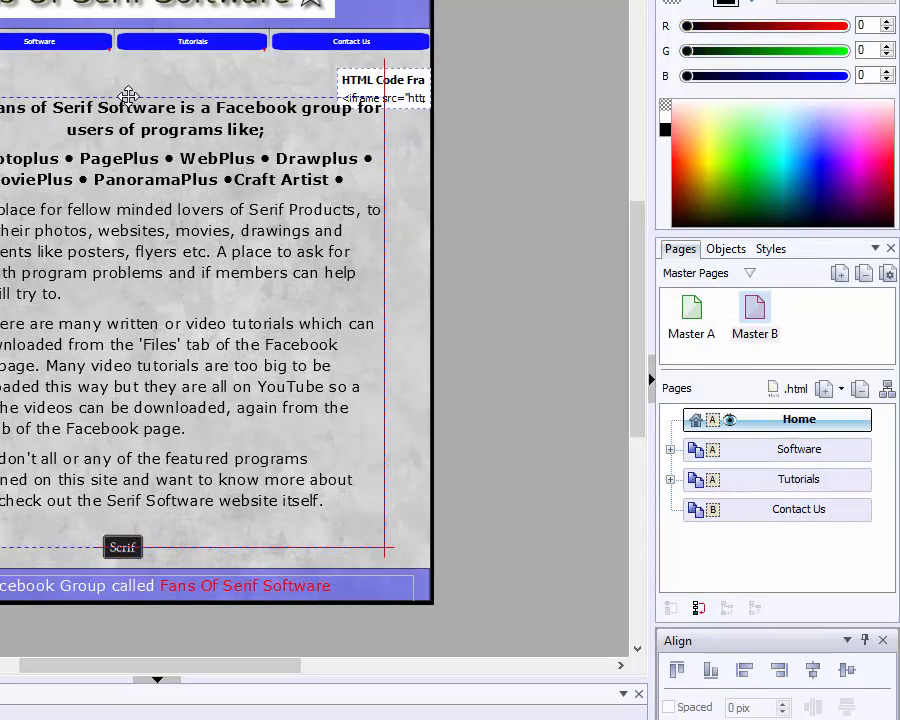
pyautogui.moveTo(128, 96); pyautogui.dragTo(128, 97)
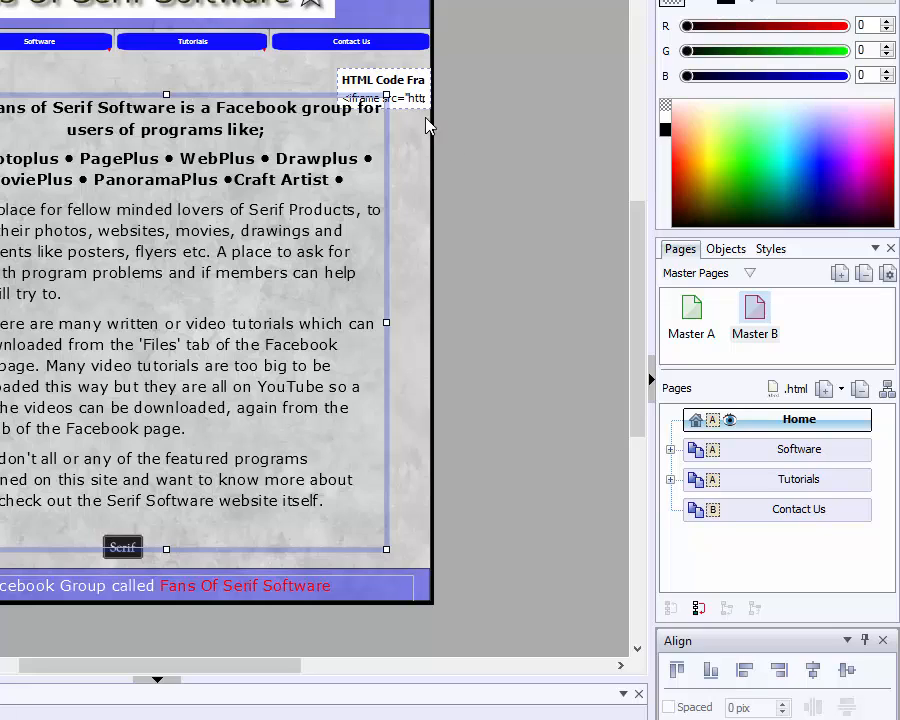
pyautogui.click(407, 105)
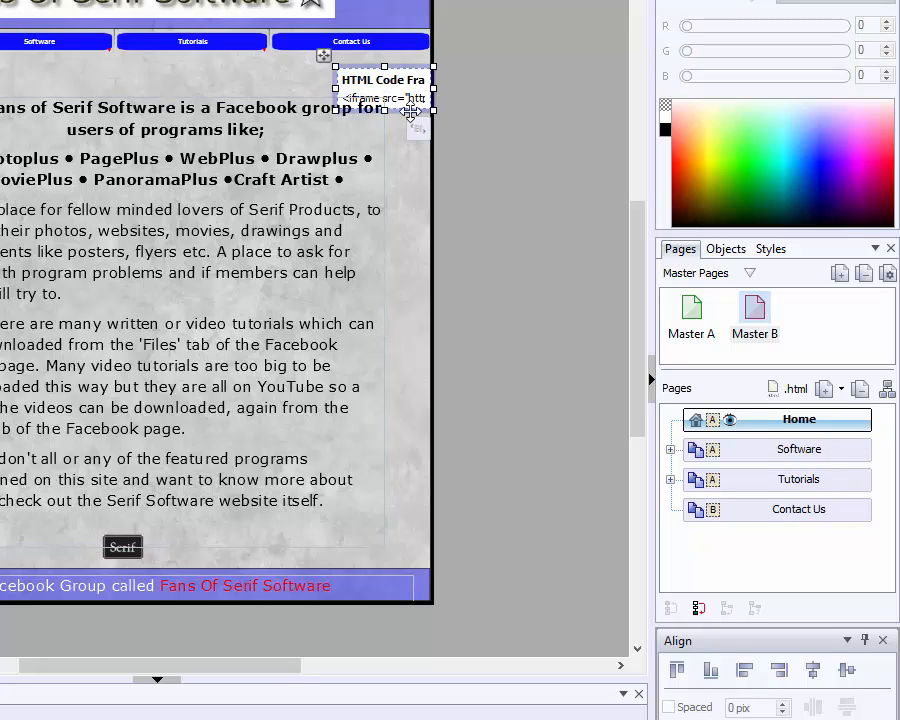
pyautogui.moveTo(410, 107); pyautogui.dragTo(411, 105)
pyautogui.click(494, 148)
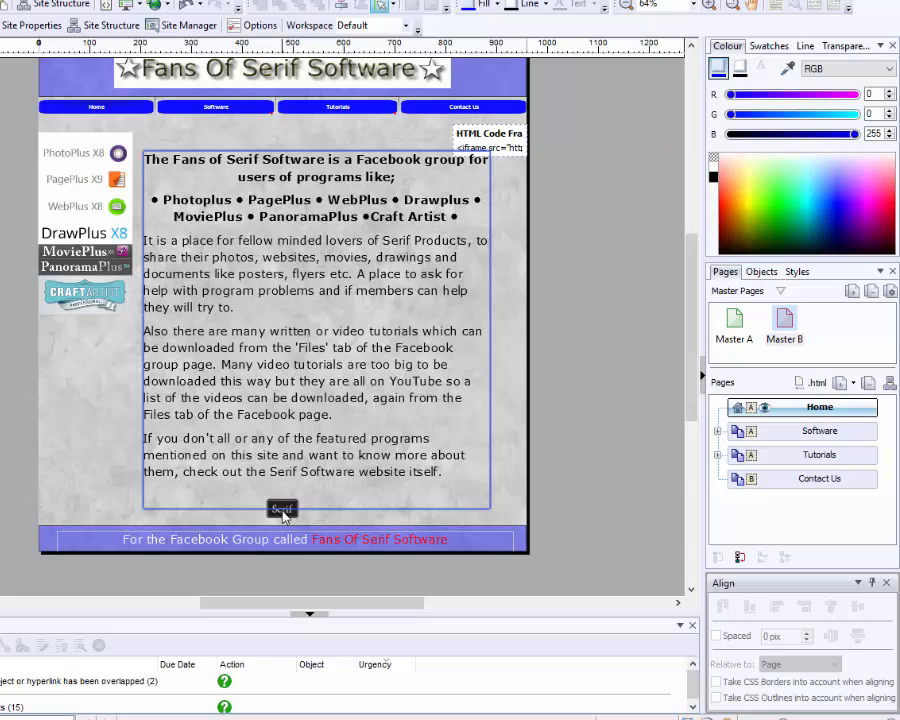
# Move the Serif logo up to just under the last line of the description and centre it horizontally relative to the page.
pyautogui.click(283, 514)
pyautogui.click(286, 516)
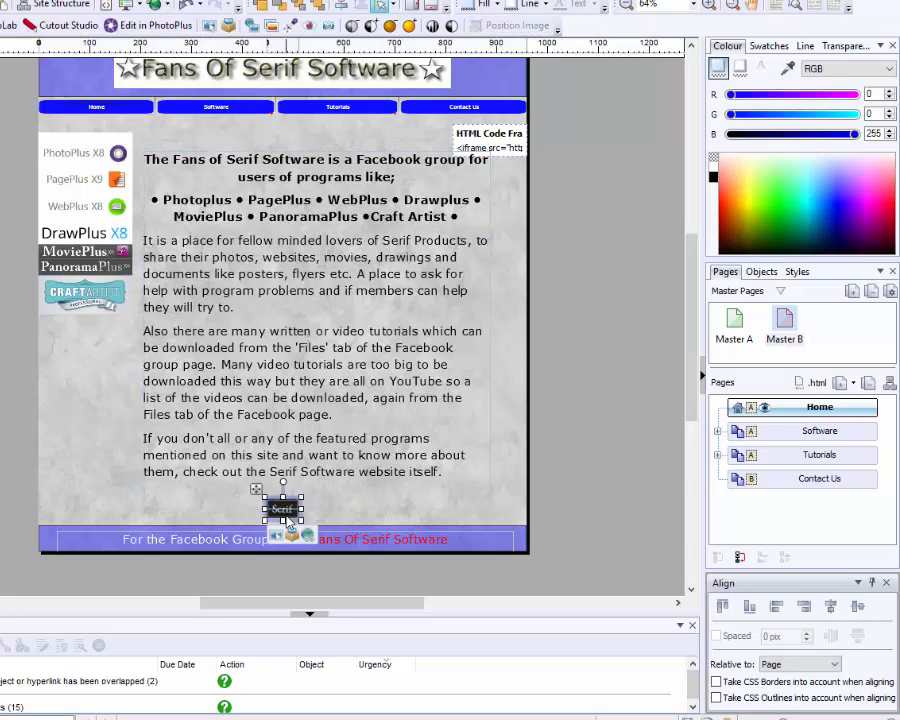
pyautogui.moveTo(285, 508)
pyautogui.mouseDown()
pyautogui.moveTo(288, 488)
pyautogui.moveTo(294, 492)
pyautogui.mouseUp()
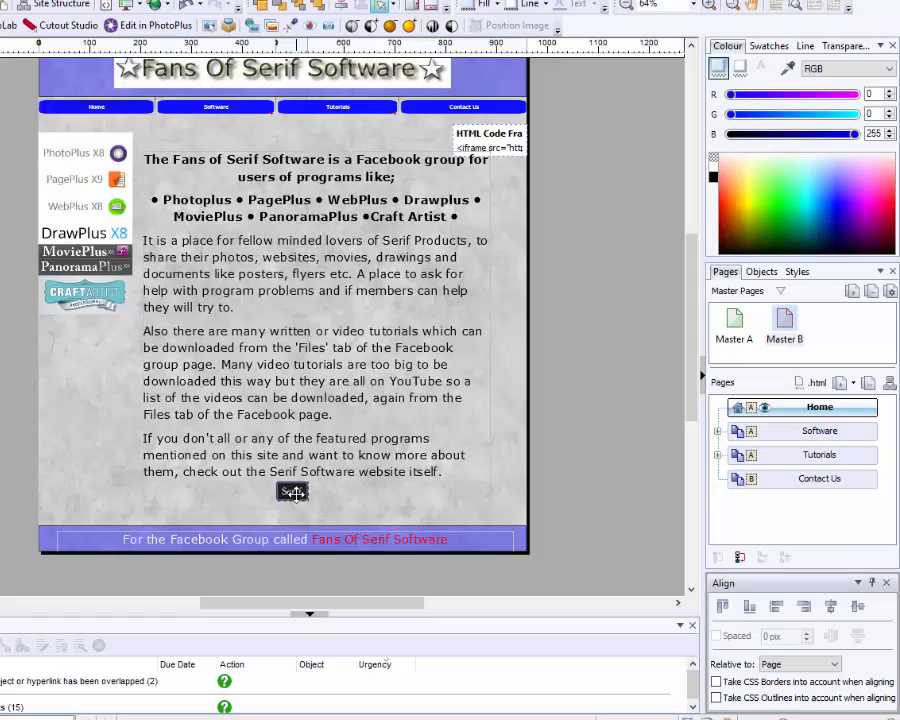
pyautogui.click(830, 606)
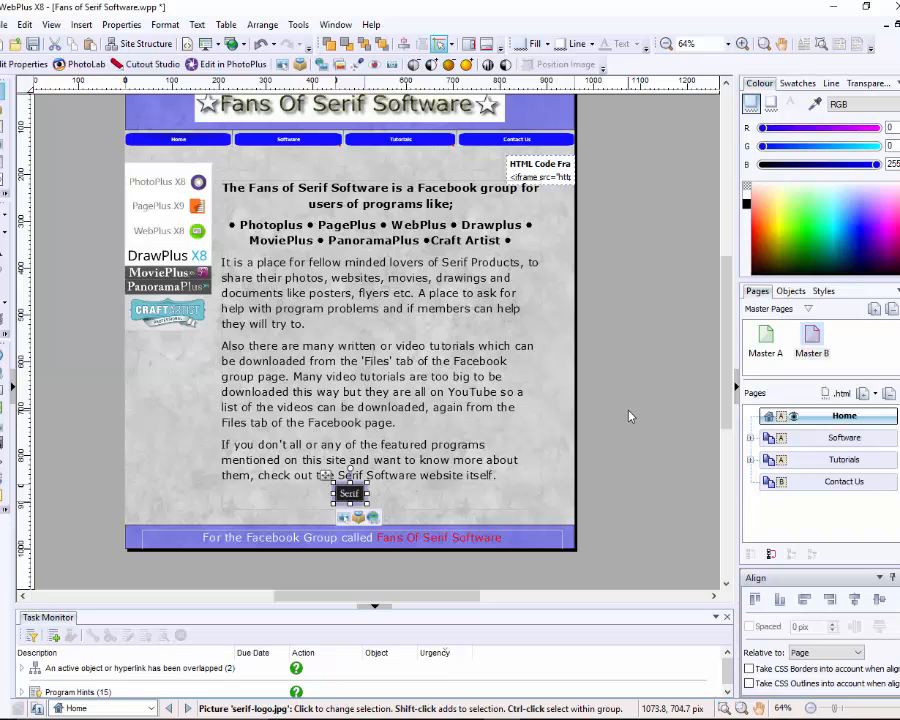
# Change the colour of all the description text to white and deselect the frame.
pyautogui.click(466, 421)
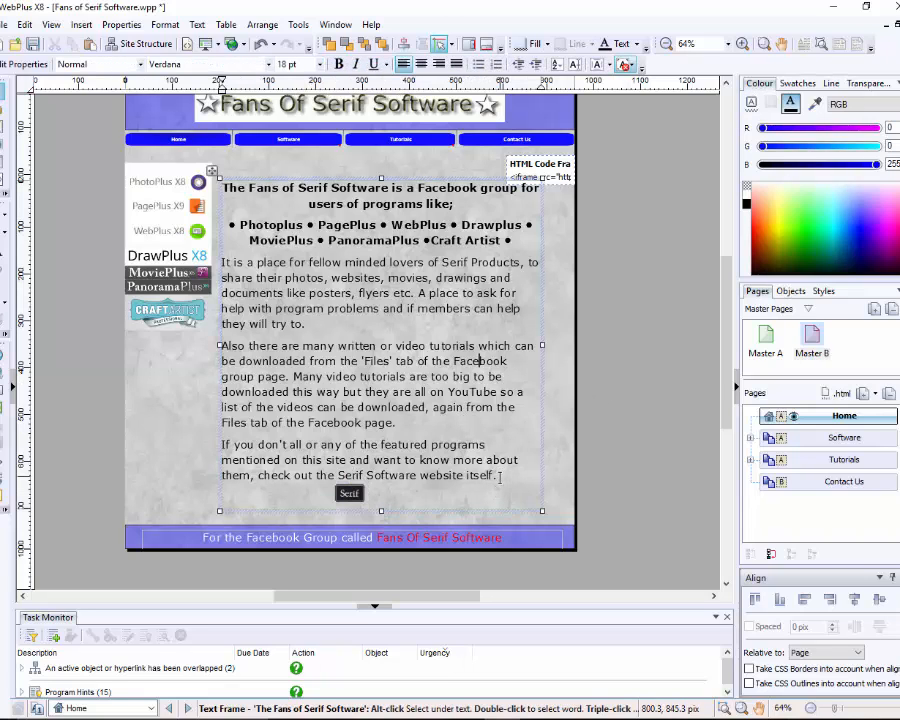
pyautogui.moveTo(499, 477); pyautogui.dragTo(223, 188)
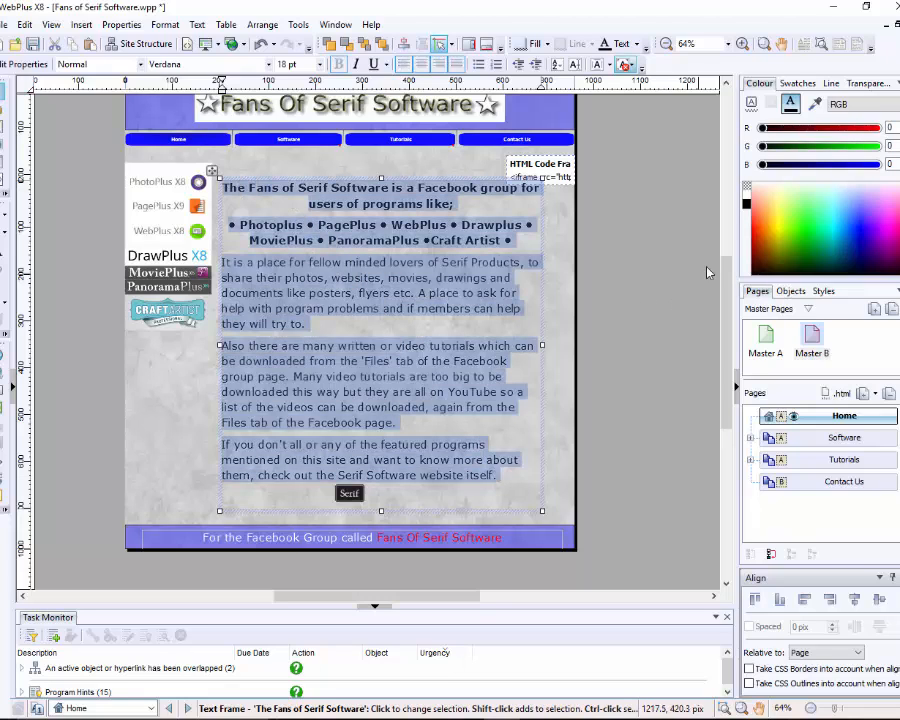
pyautogui.click(746, 200)
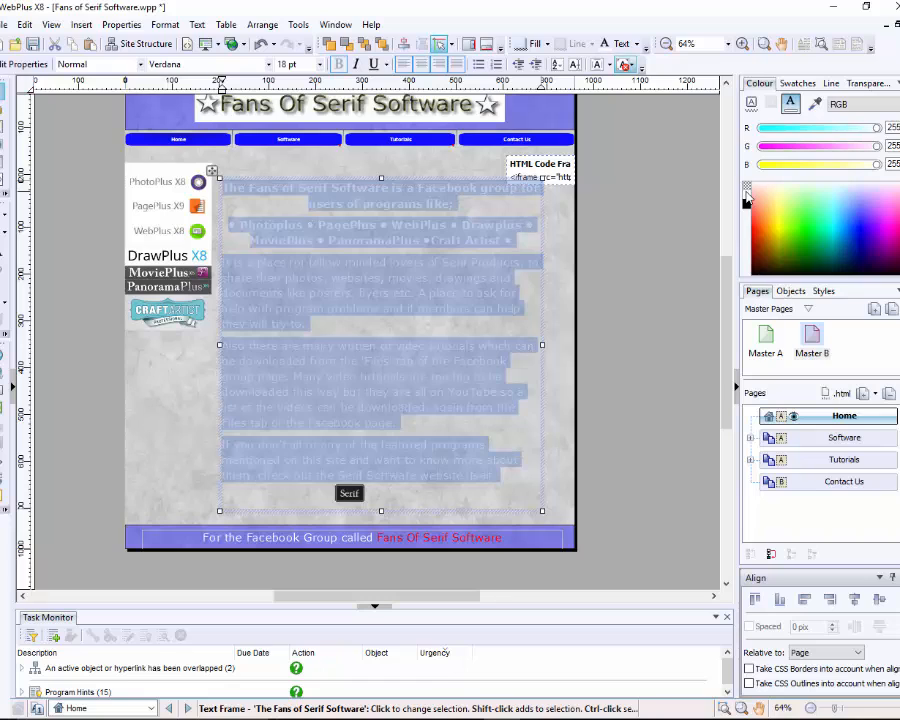
pyautogui.click(645, 251)
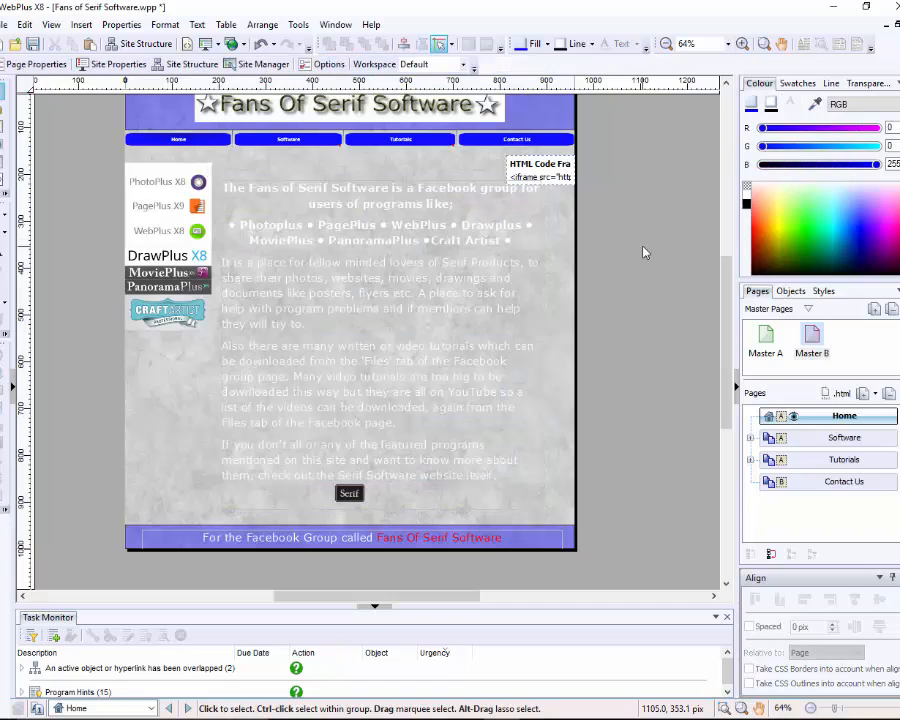
# Preview the site in Microsoft Edge, check how the white description text reads against the background, and close the preview.
pyautogui.click(6, 24)
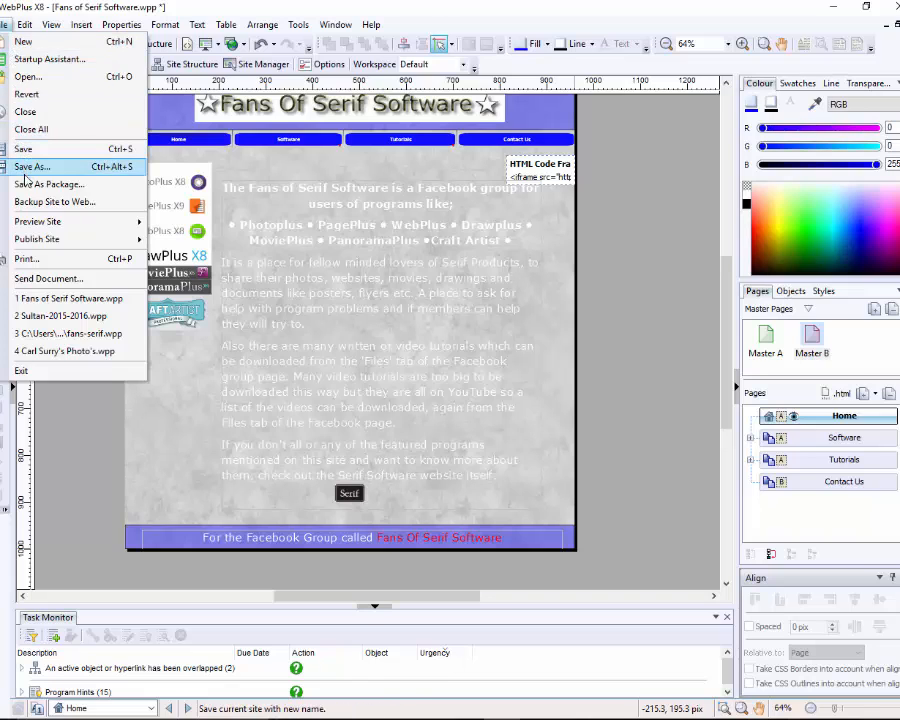
pyautogui.moveTo(80, 221)
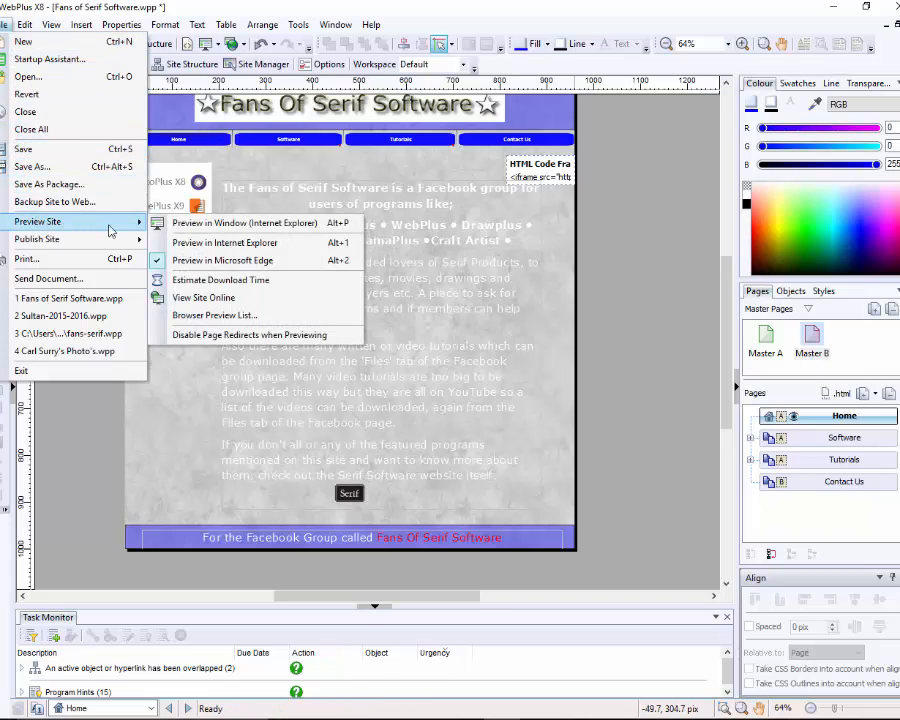
pyautogui.click(228, 261)
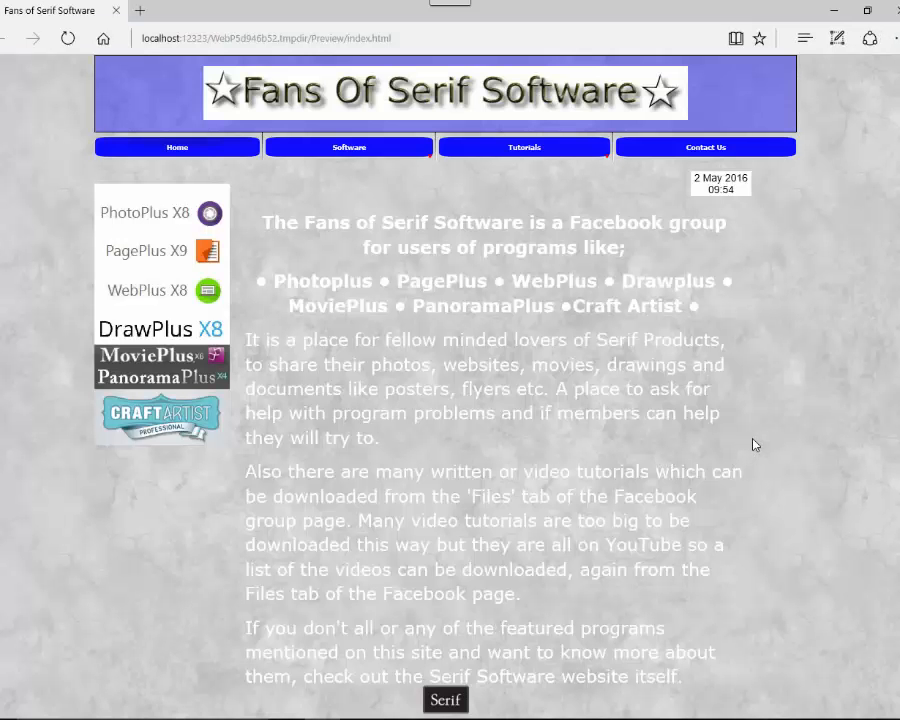
pyautogui.scroll(-1, 755, 445)
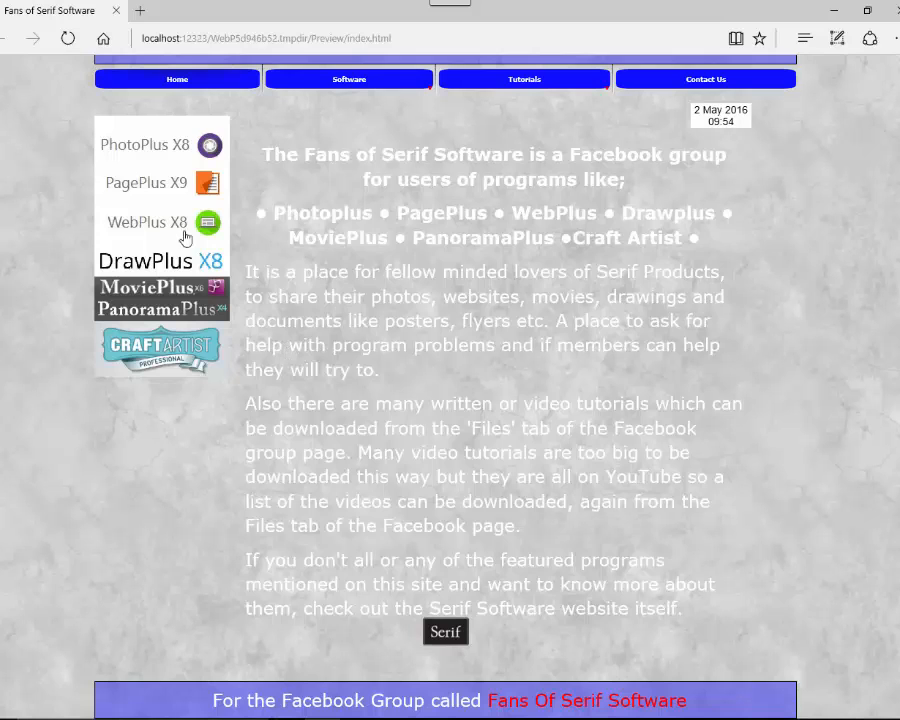
pyautogui.click(116, 11)
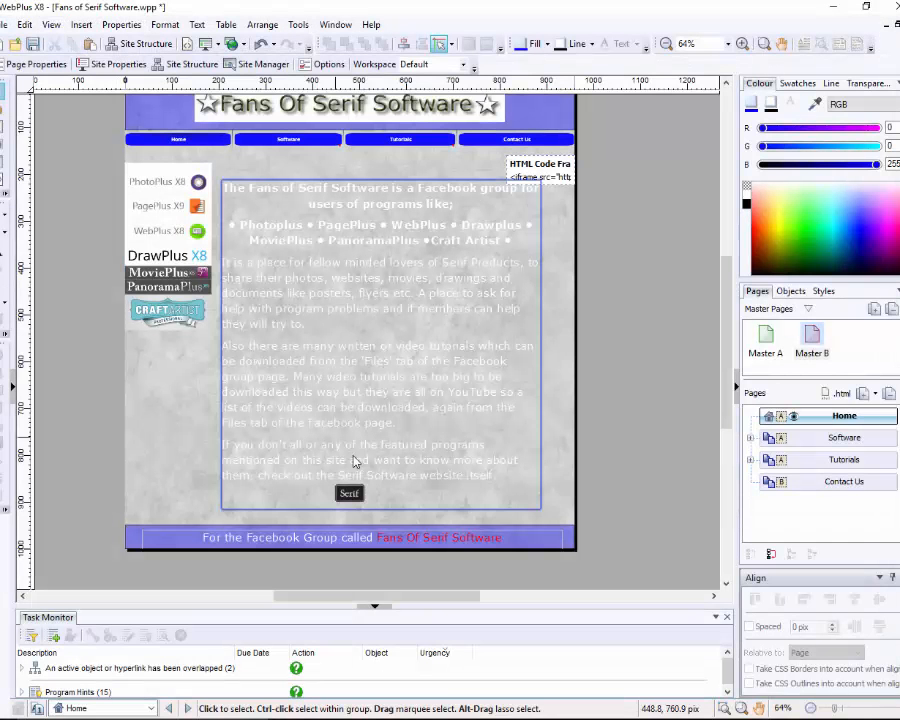
# Restore all the description text to black and deselect the frame.
pyautogui.click(405, 476)
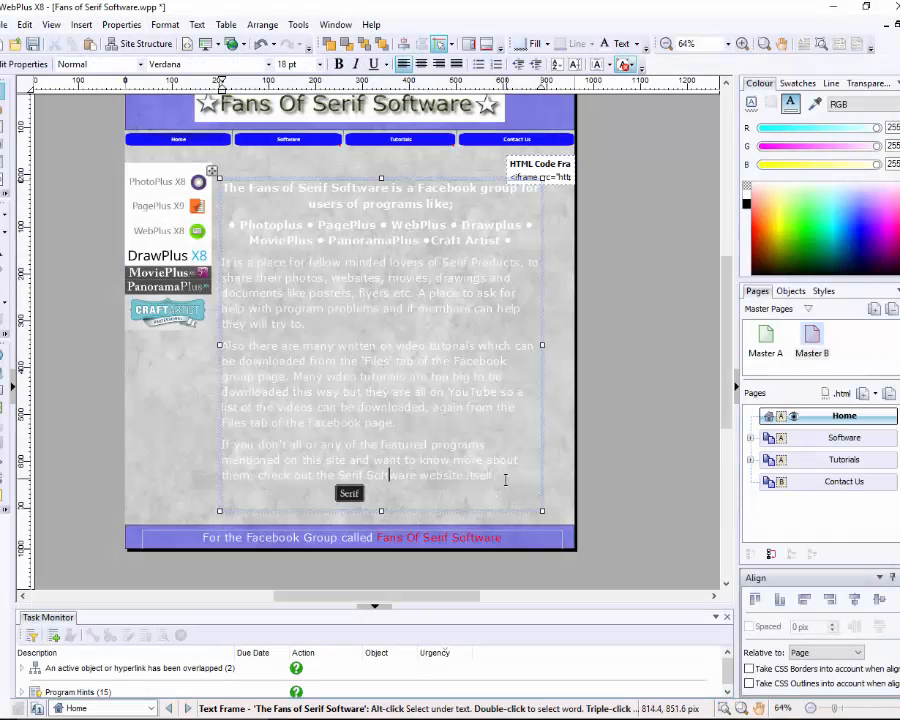
pyautogui.moveTo(478, 476); pyautogui.dragTo(214, 180)
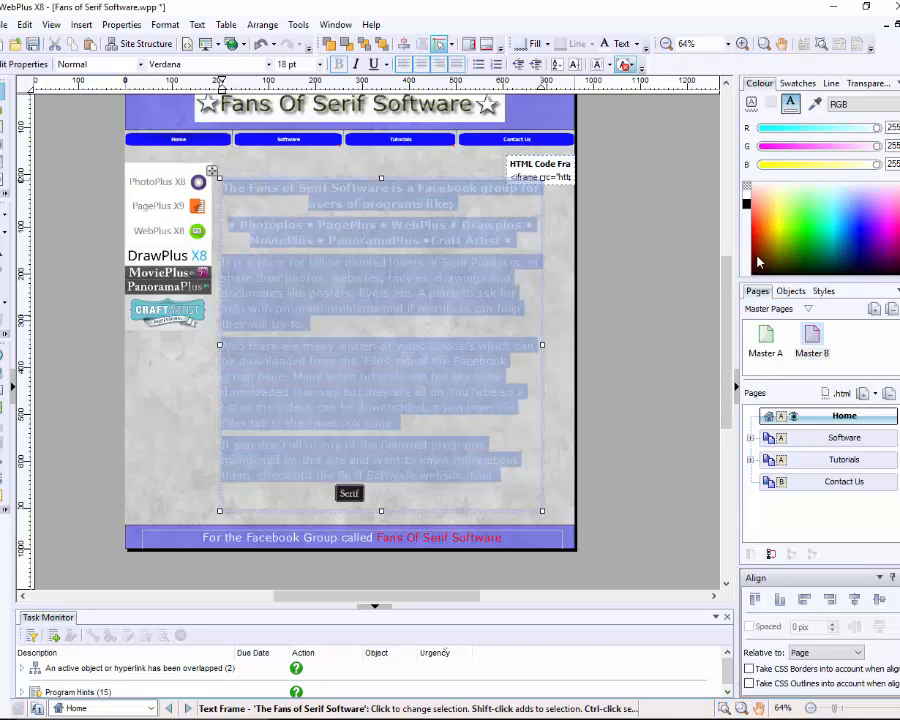
pyautogui.click(748, 206)
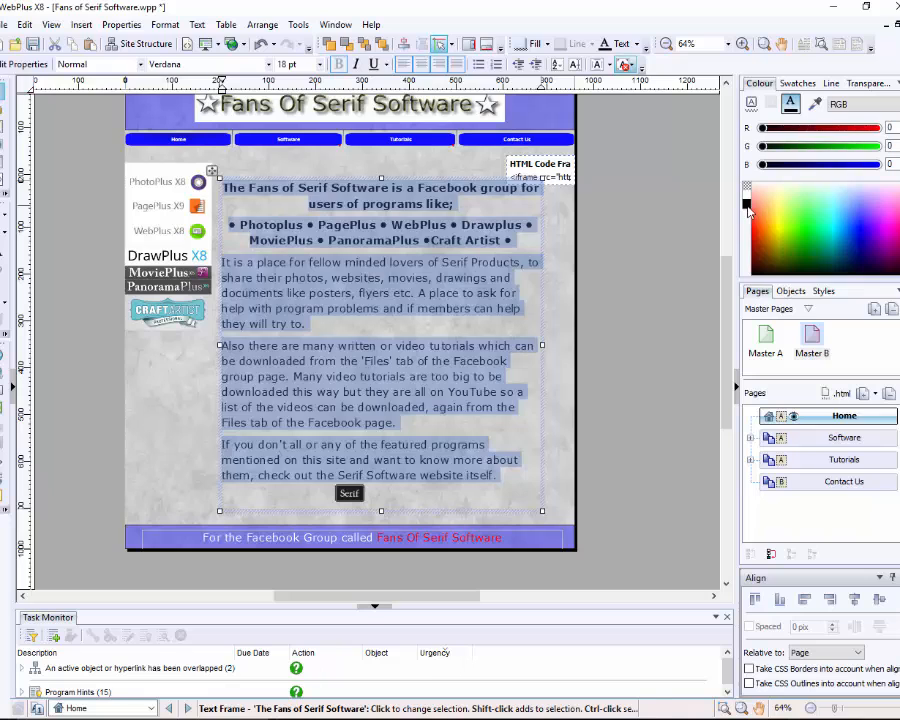
pyautogui.click(628, 398)
# Try to select the Serif logo where the description text frame overlaps it.
pyautogui.click(367, 508)
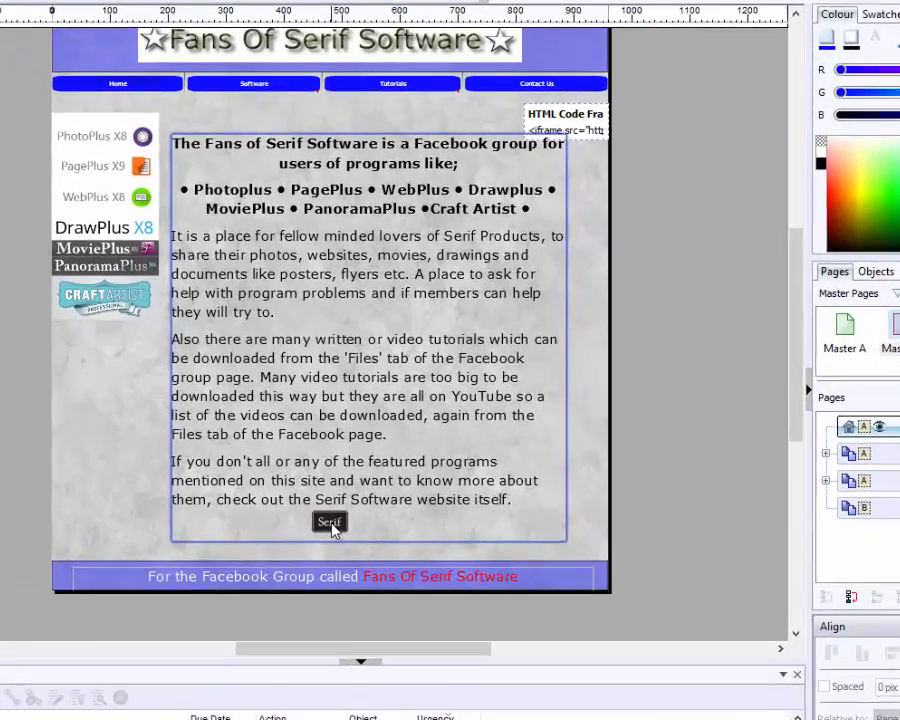
pyautogui.click(351, 496)
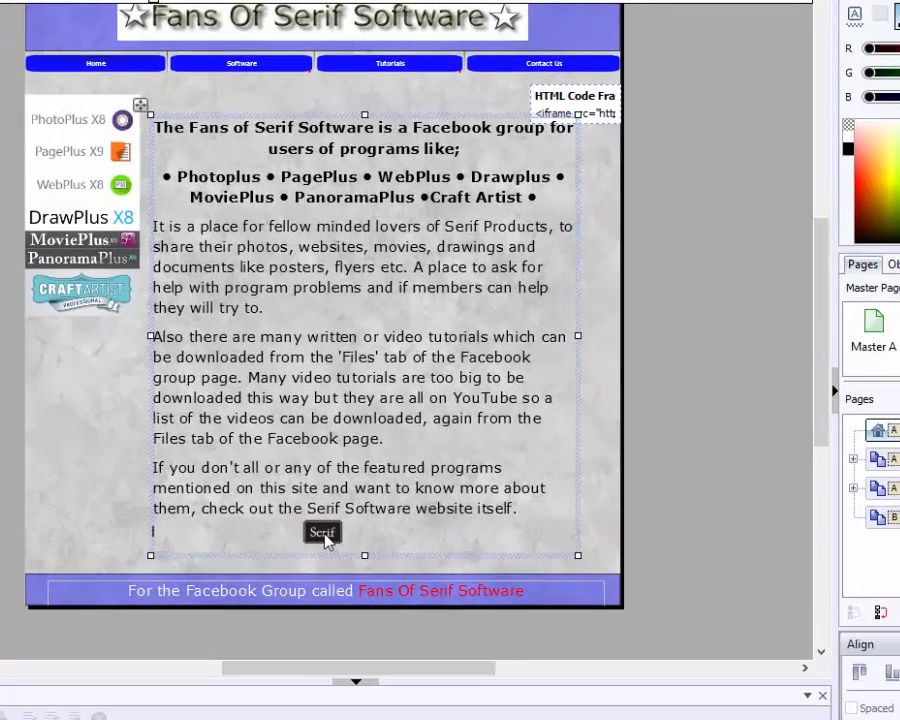
pyautogui.click(437, 555)
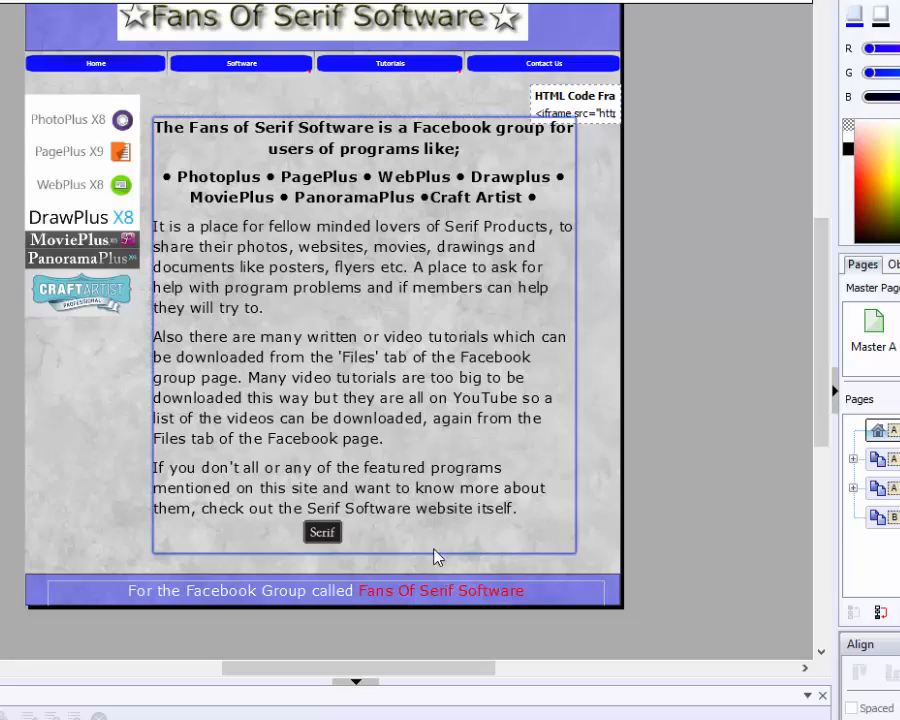
pyautogui.click(324, 536)
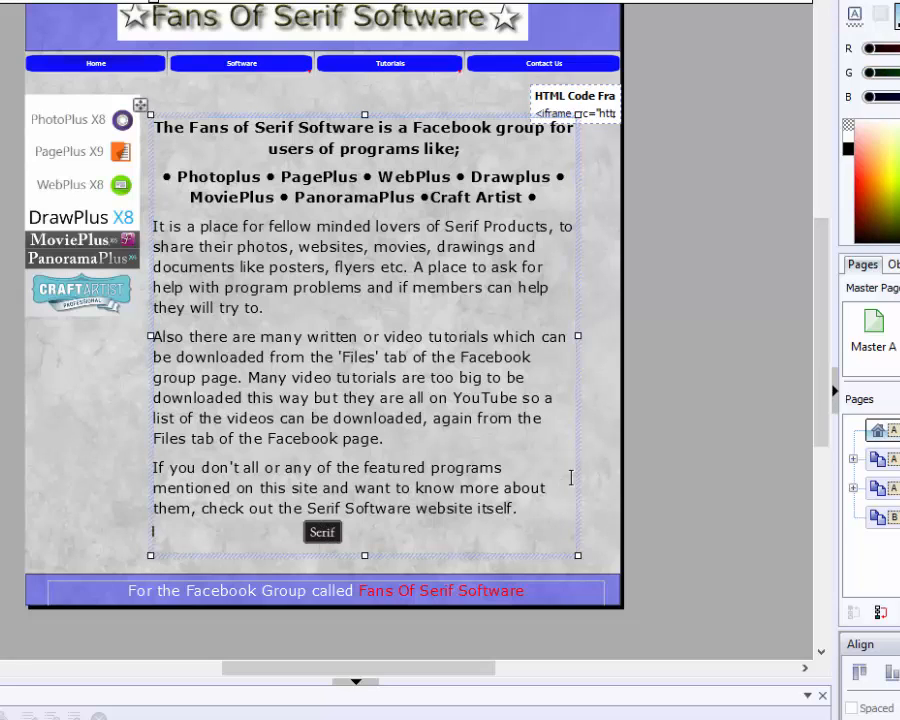
pyautogui.click(595, 472)
pyautogui.click(322, 535)
pyautogui.click(96, 536)
# Send the description text frame back one level so the Serif logo lies above it, and deselect the frame.
pyautogui.click(577, 446)
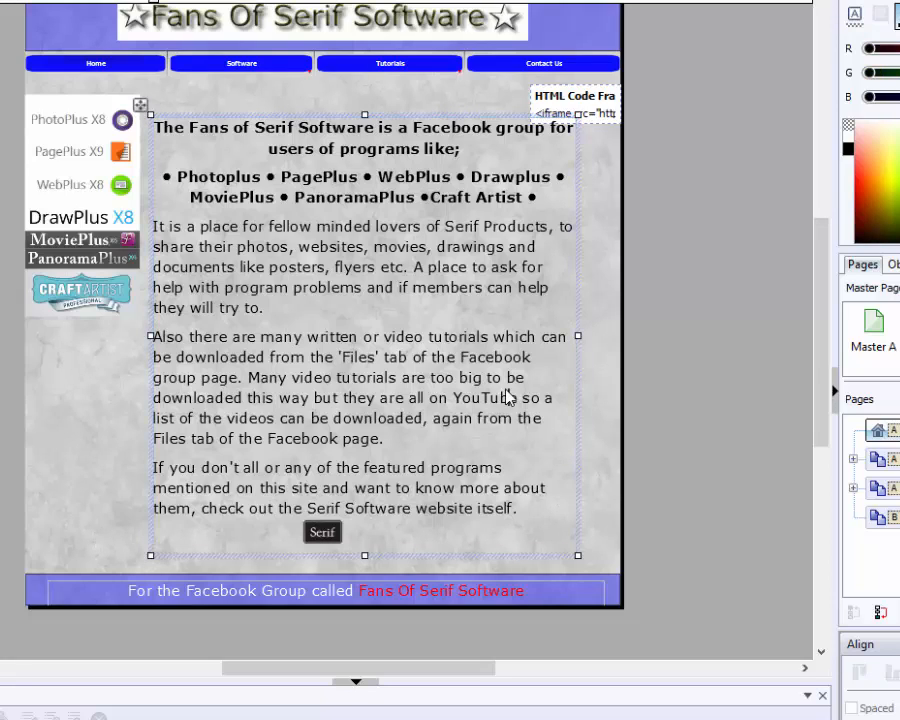
pyautogui.click(577, 393)
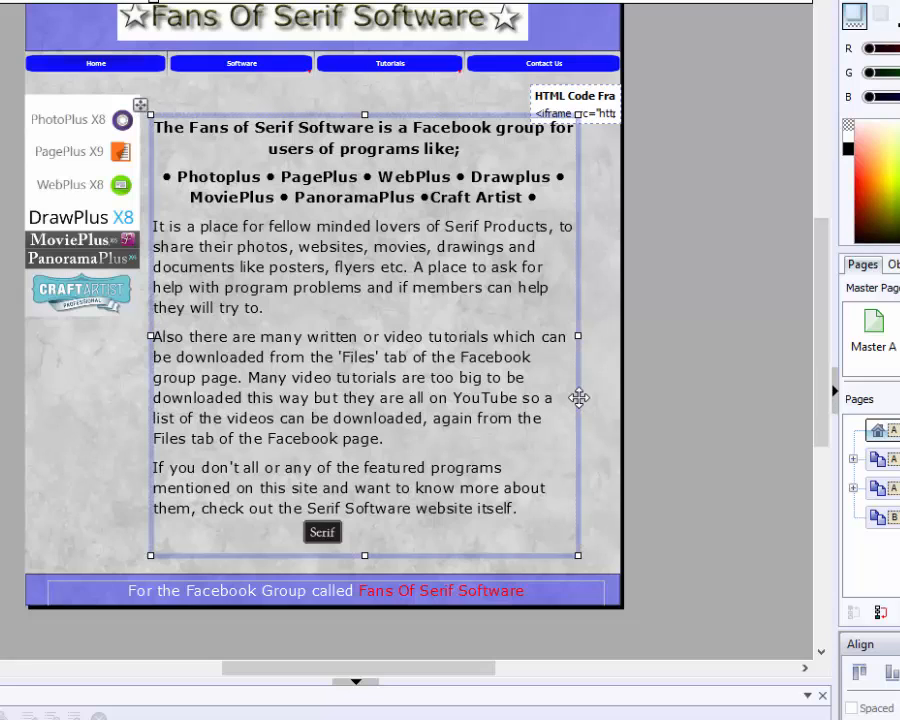
pyautogui.rightClick(579, 416)
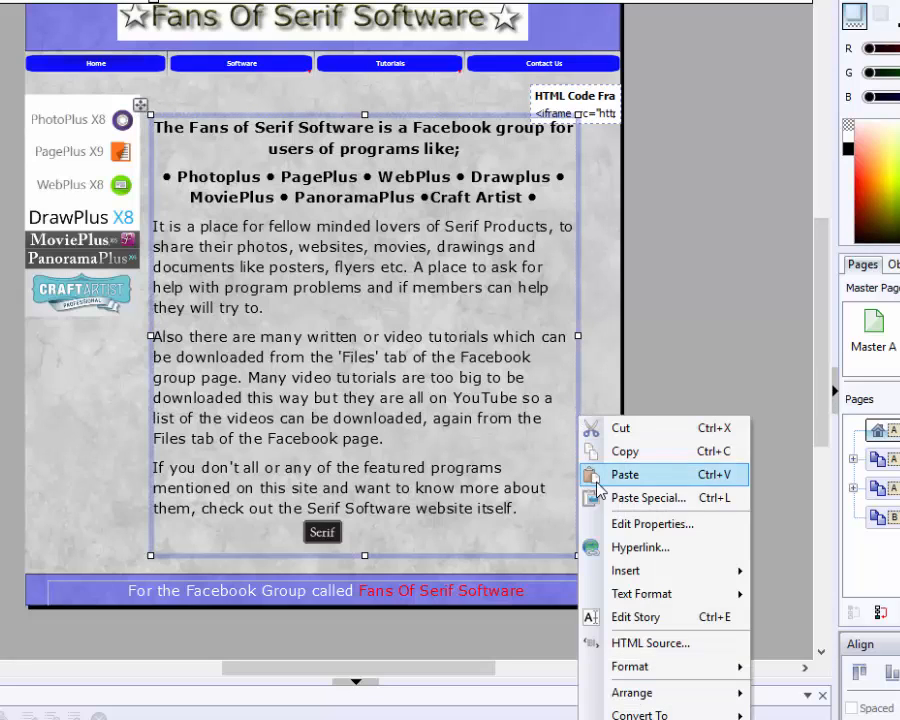
pyautogui.moveTo(740, 692)
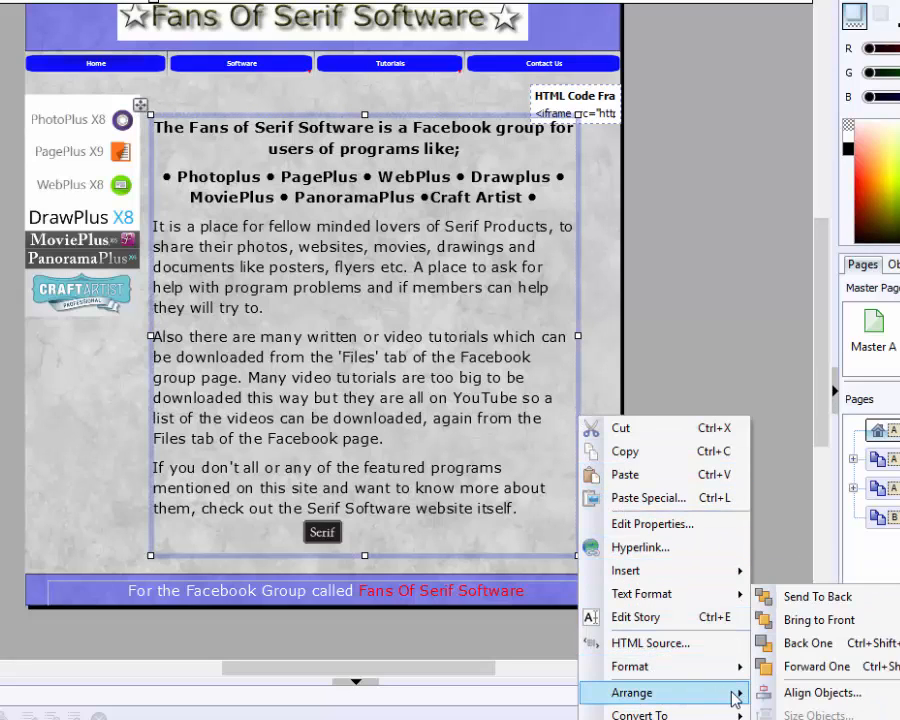
pyautogui.click(808, 644)
pyautogui.click(639, 537)
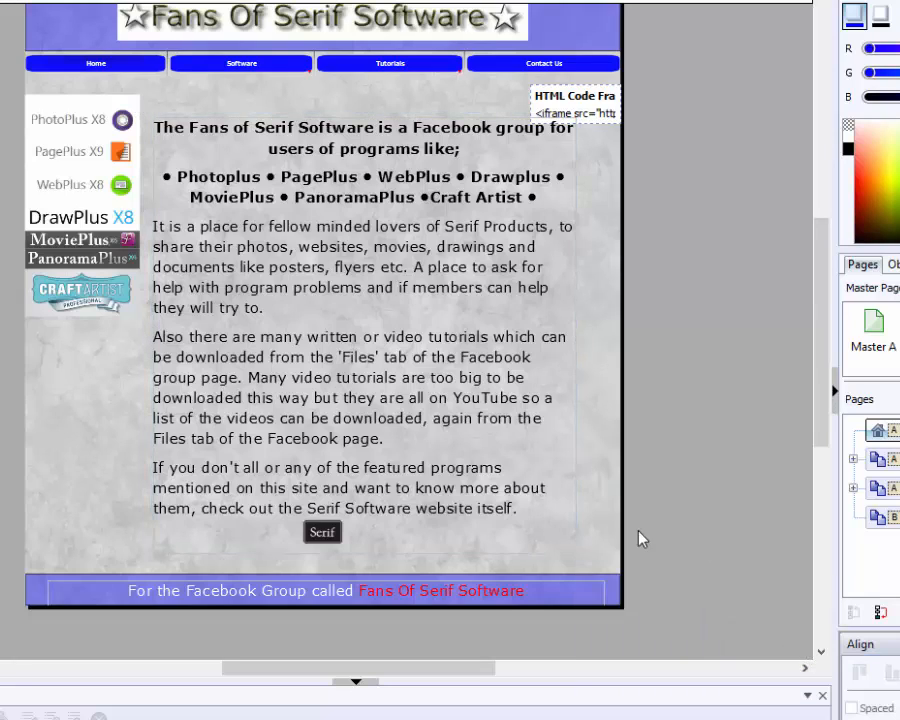
# Nudge the Serif logo up slightly below the description text and centre it horizontally relative to the page.
pyautogui.click(328, 536)
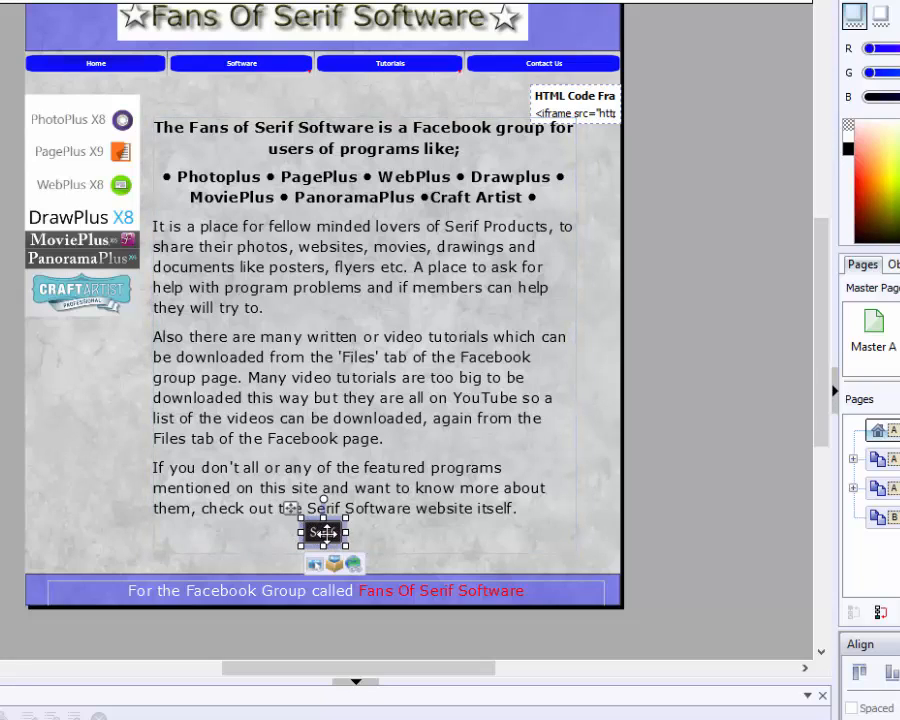
pyautogui.press('Escape')
pyautogui.moveTo(324, 533); pyautogui.dragTo(336, 540)
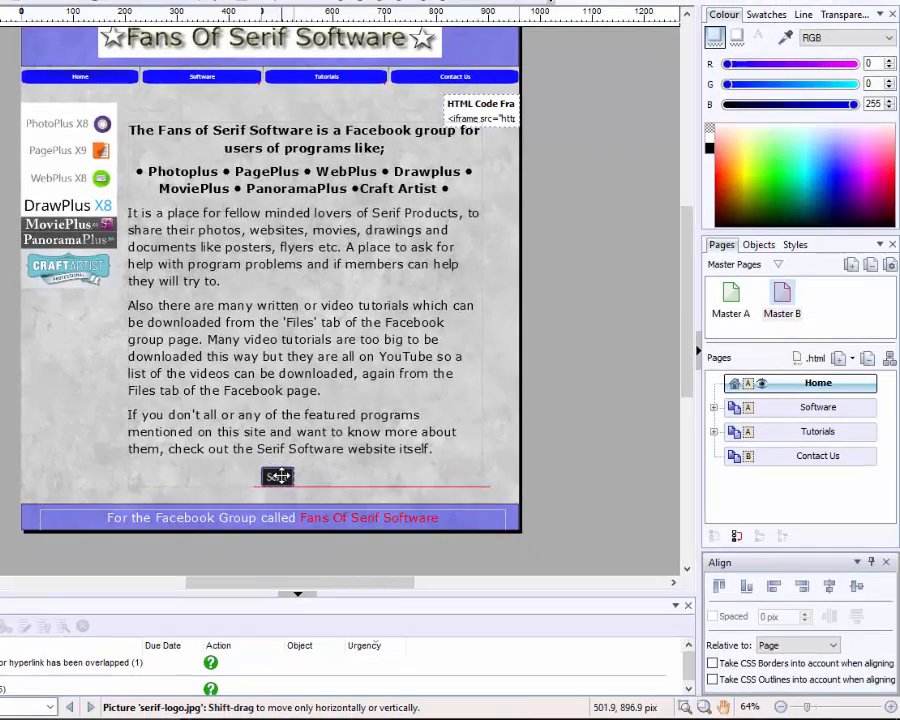
pyautogui.moveTo(278, 477); pyautogui.dragTo(279, 477)
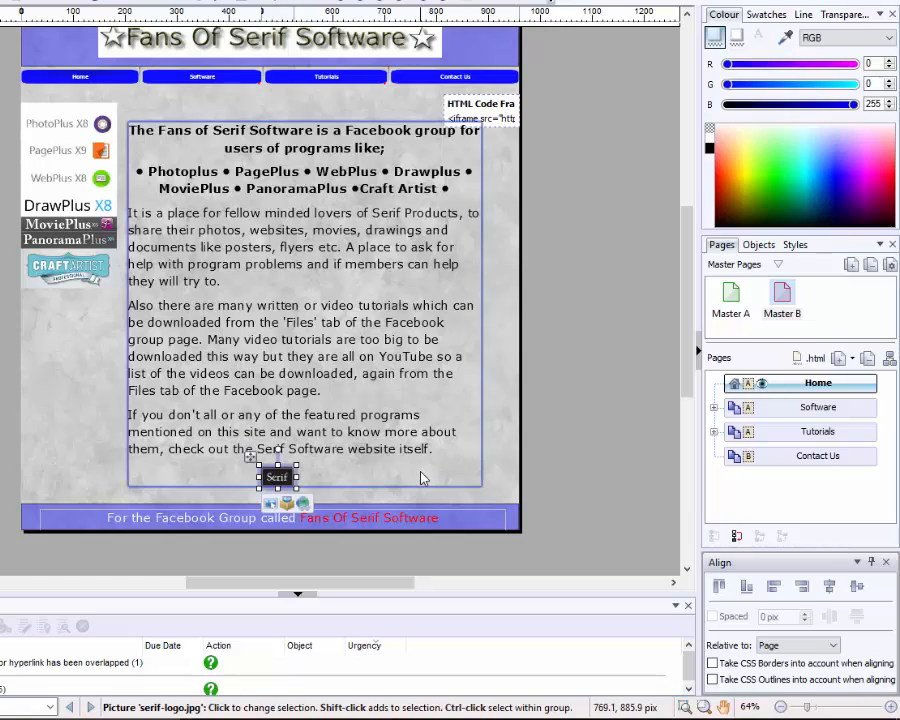
pyautogui.press('Up')
pyautogui.press('Up')
pyautogui.press('Up')
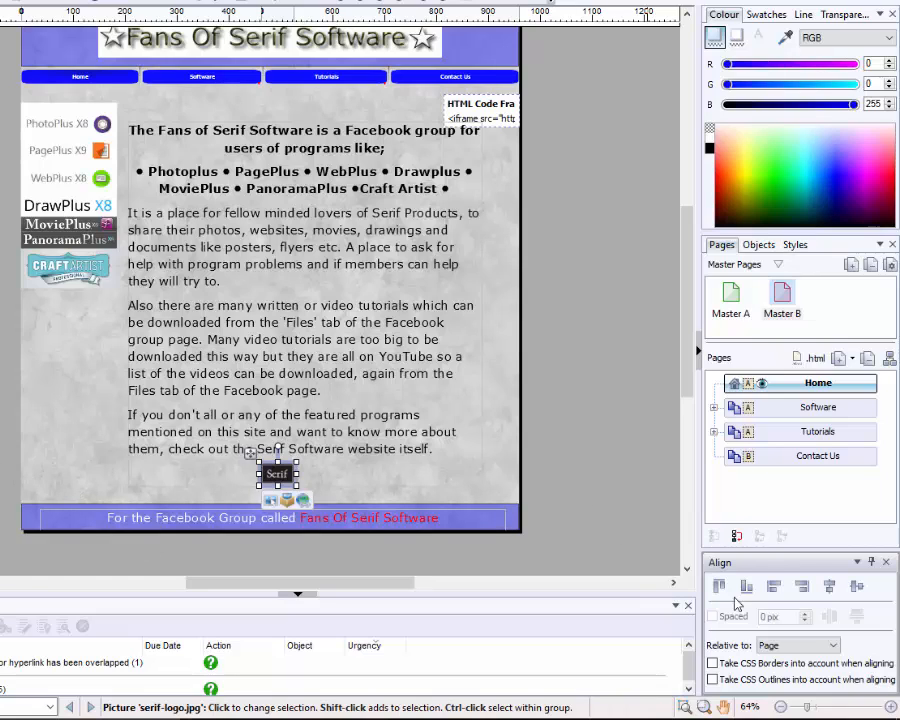
pyautogui.click(805, 588)
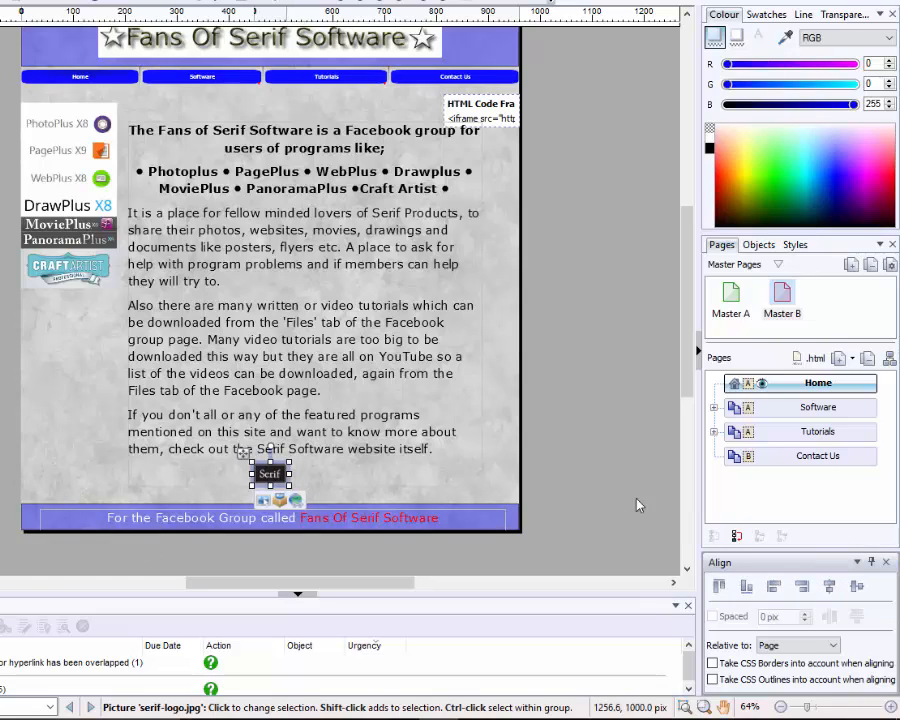
pyautogui.click(604, 451)
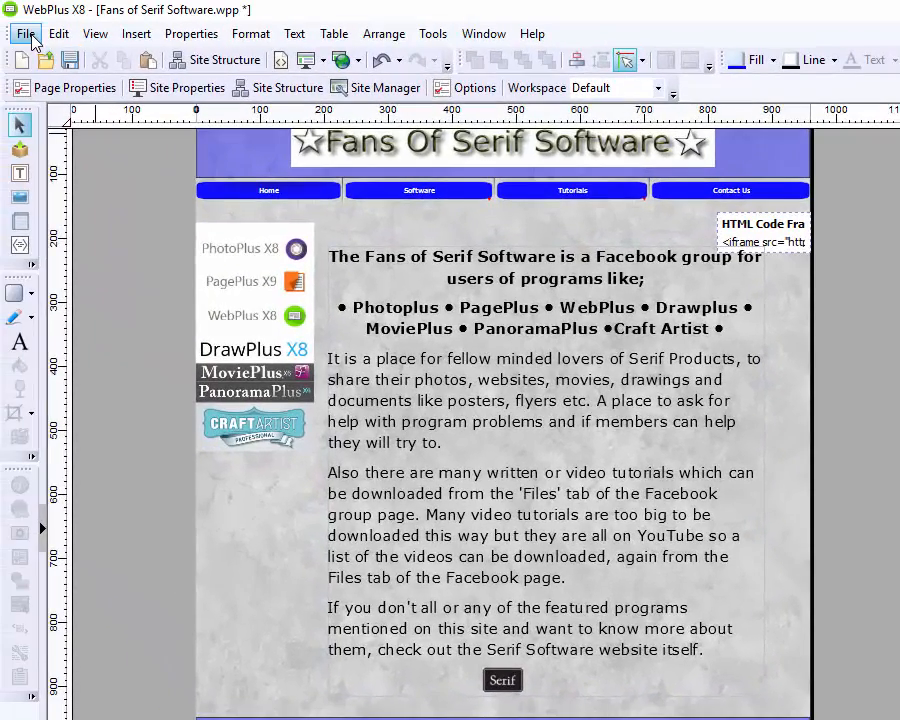
# Preview the site in Microsoft Edge and check the Software and Tutorials navigation submenus against the page content below them.
pyautogui.click(27, 35)
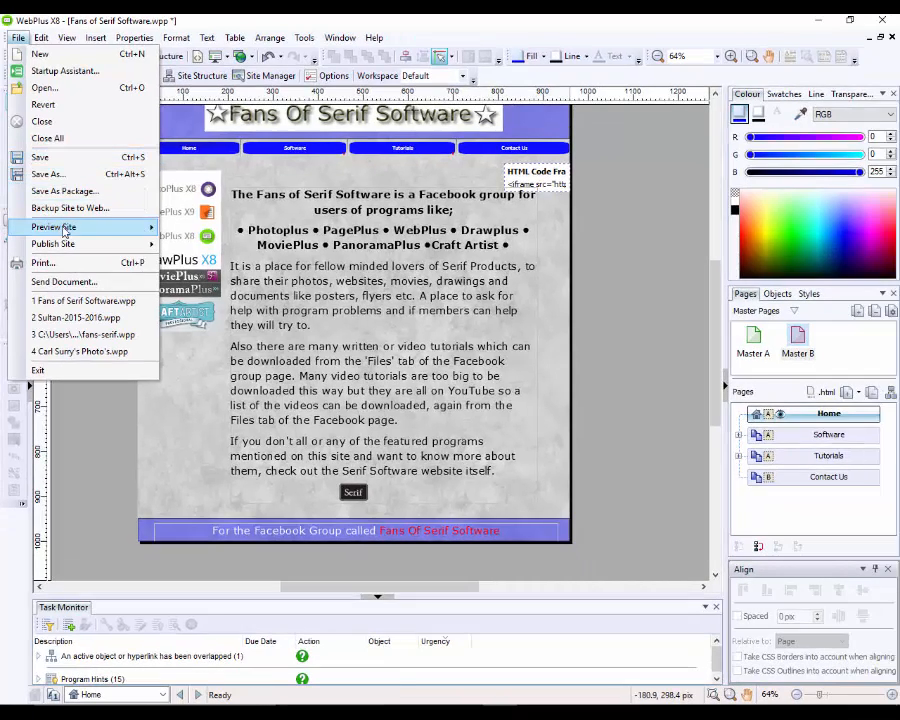
pyautogui.moveTo(64, 229)
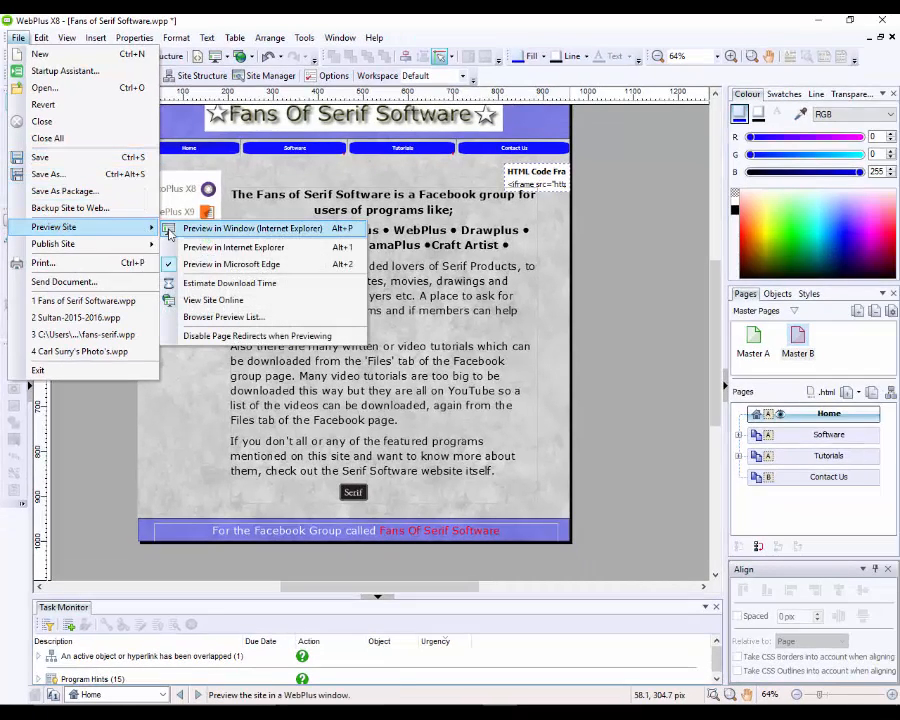
pyautogui.click(228, 267)
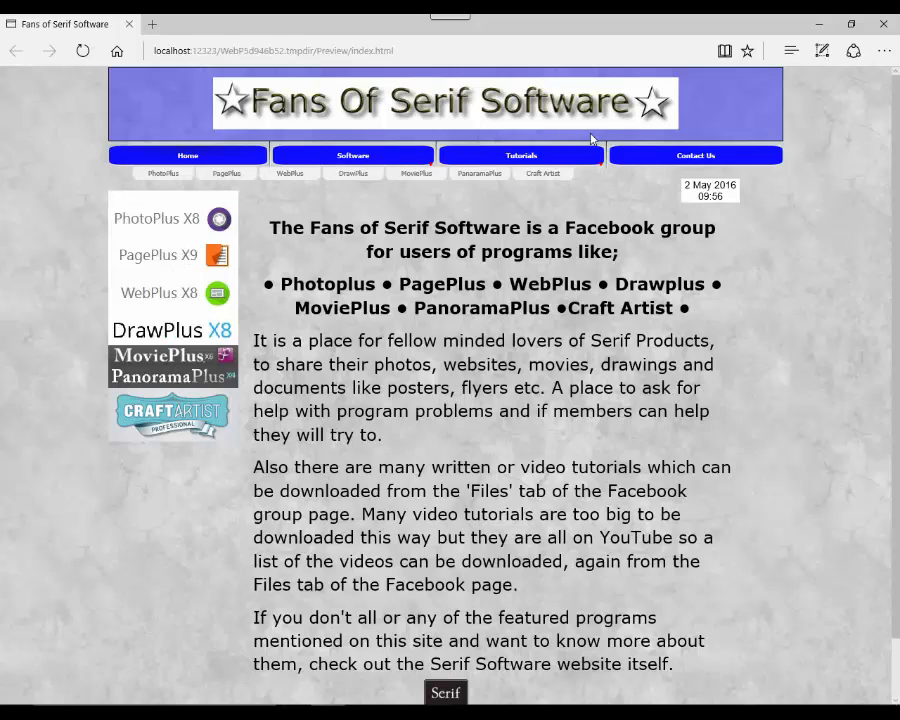
pyautogui.moveTo(505, 188)
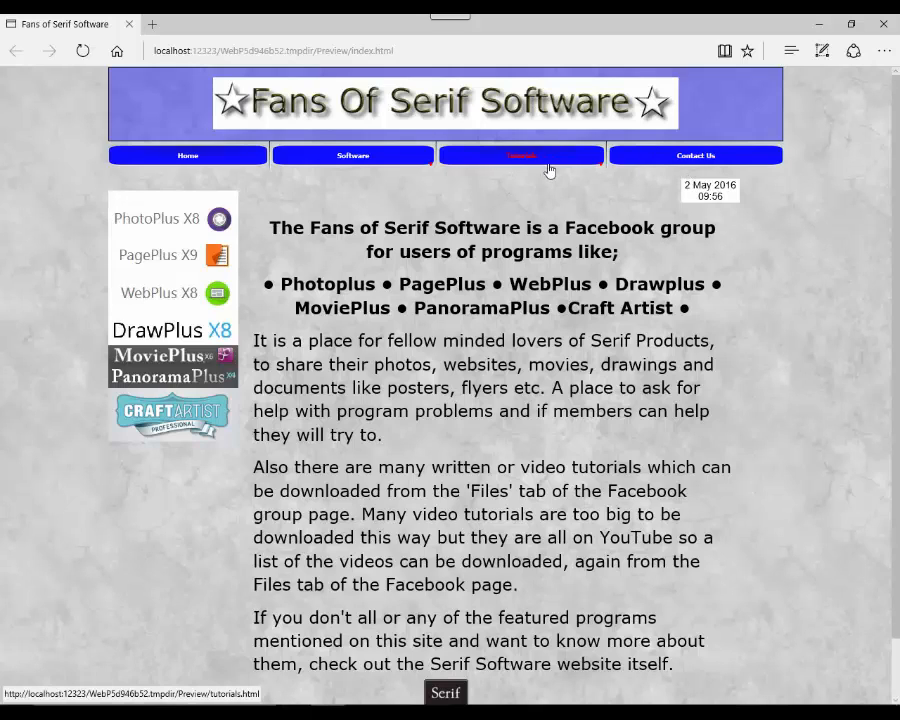
pyautogui.moveTo(358, 159)
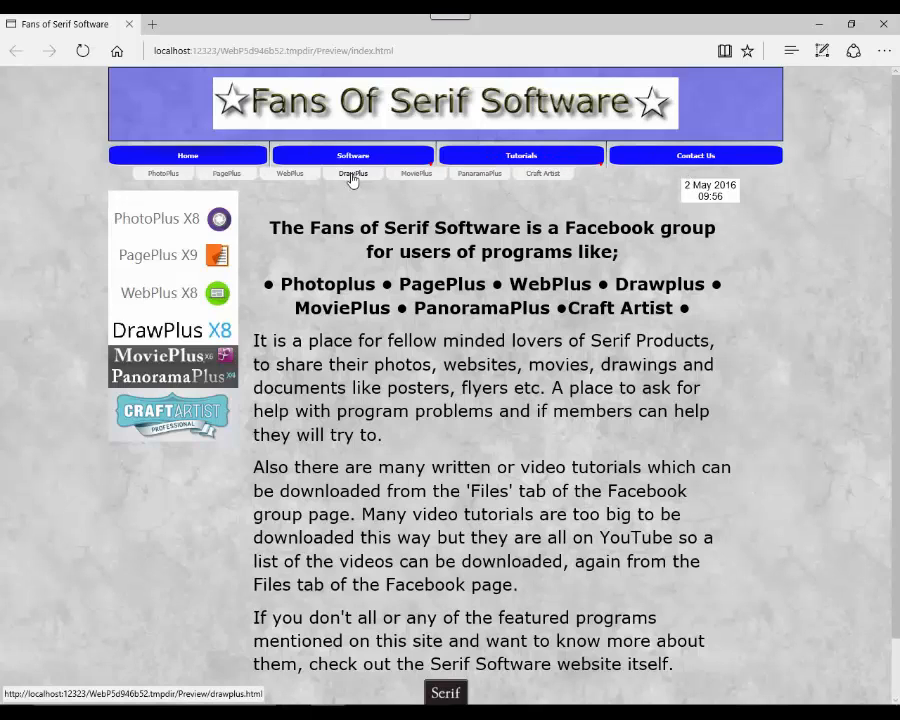
pyautogui.moveTo(185, 180)
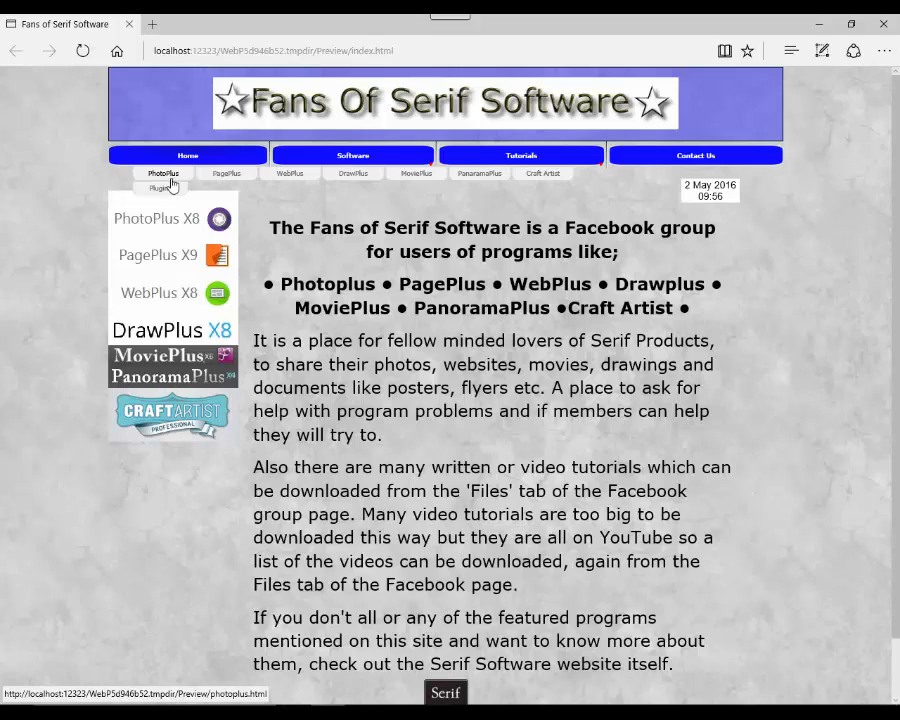
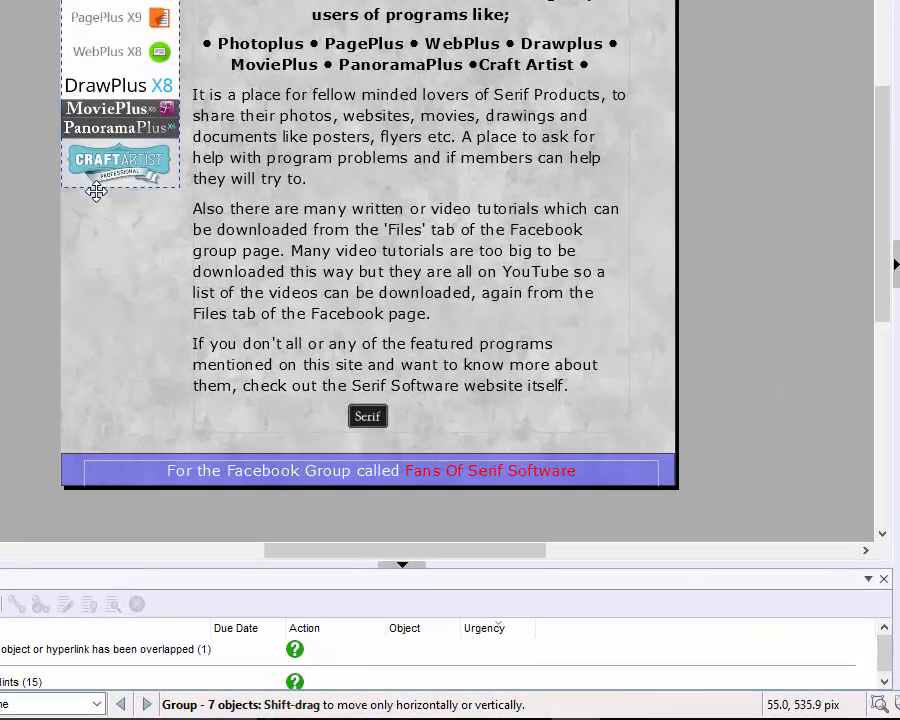
# Move the software logo group down slightly from the navigation bar, and add a space before "Craft Artist" in the program list.
pyautogui.moveTo(96, 191); pyautogui.dragTo(96, 205)
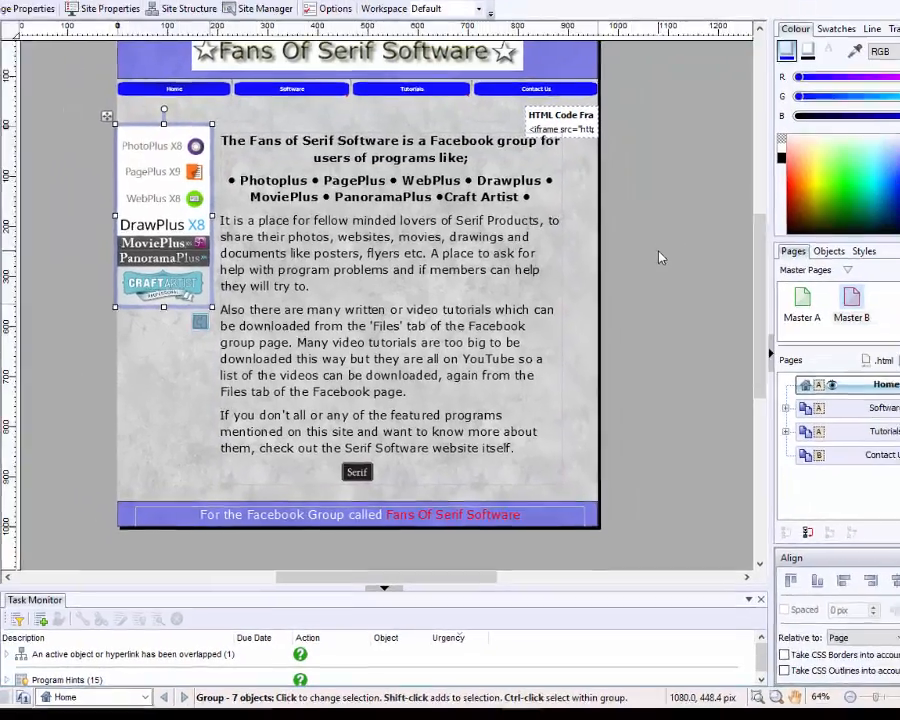
pyautogui.click(658, 257)
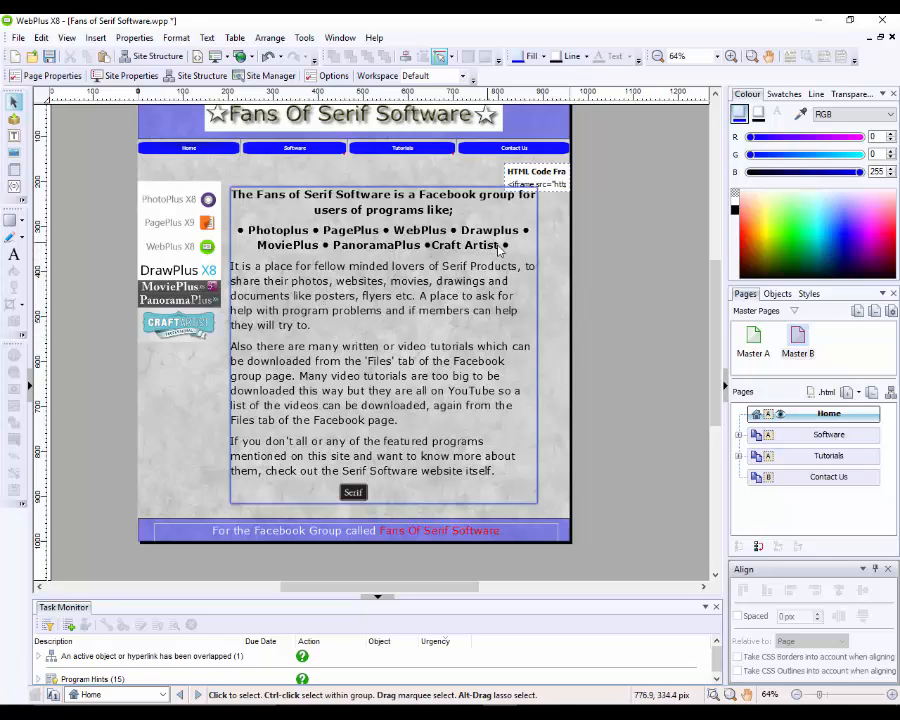
pyautogui.click(435, 255)
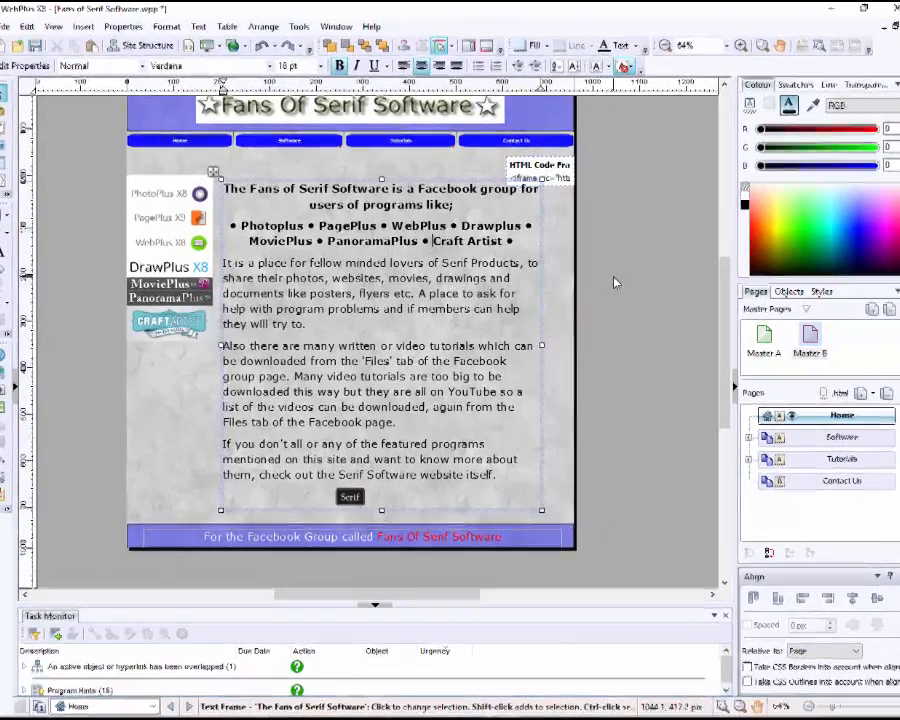
pyautogui.click(615, 283)
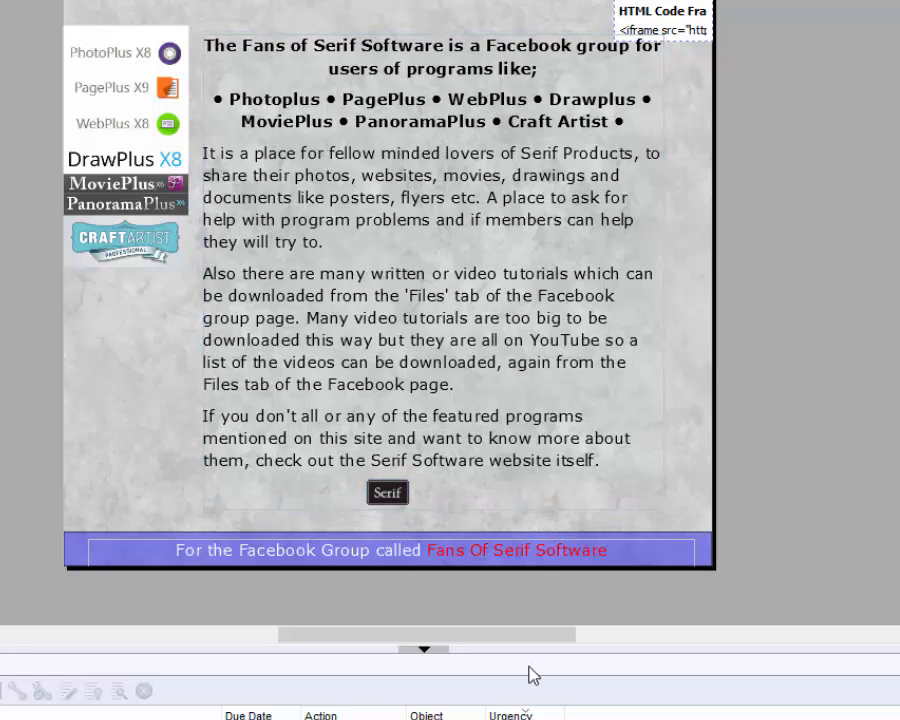
pyautogui.hotkey('alt', 'Tab')
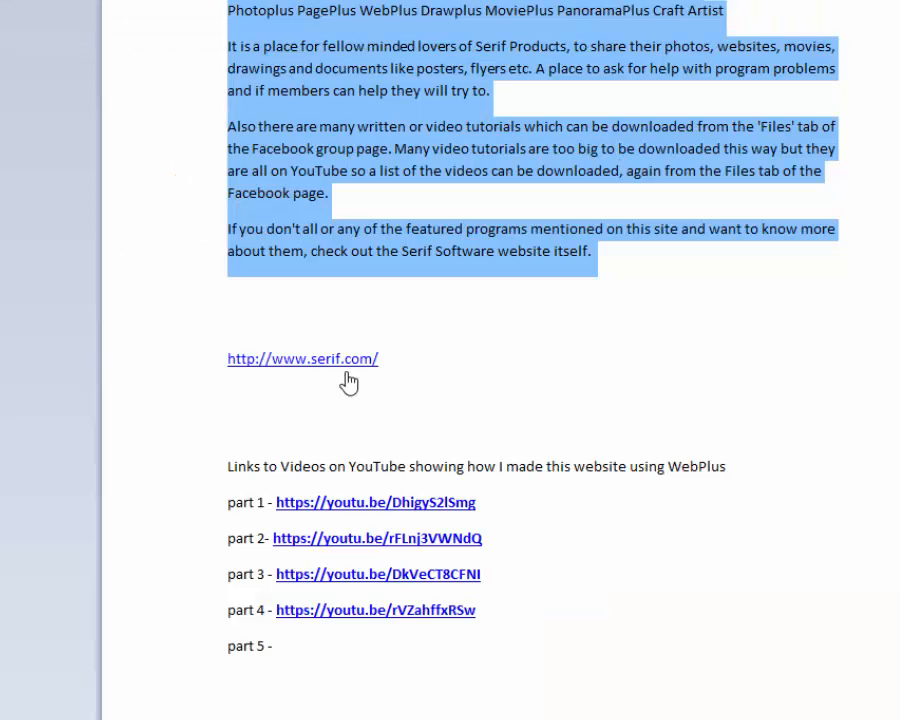
pyautogui.click(332, 394)
pyautogui.moveTo(387, 357); pyautogui.dragTo(230, 358)
pyautogui.rightClick(247, 368)
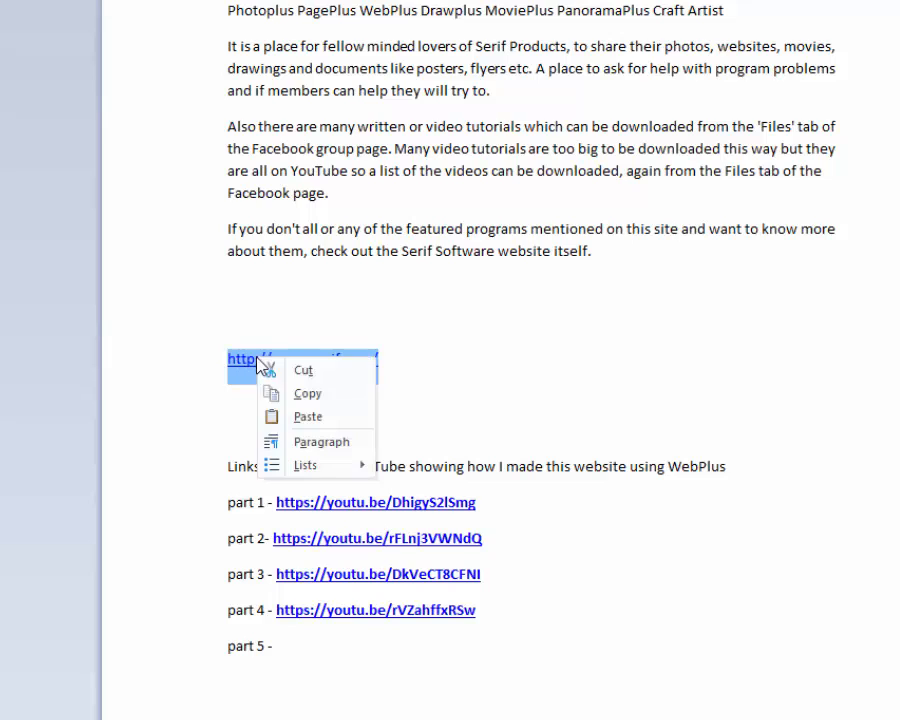
pyautogui.click(308, 395)
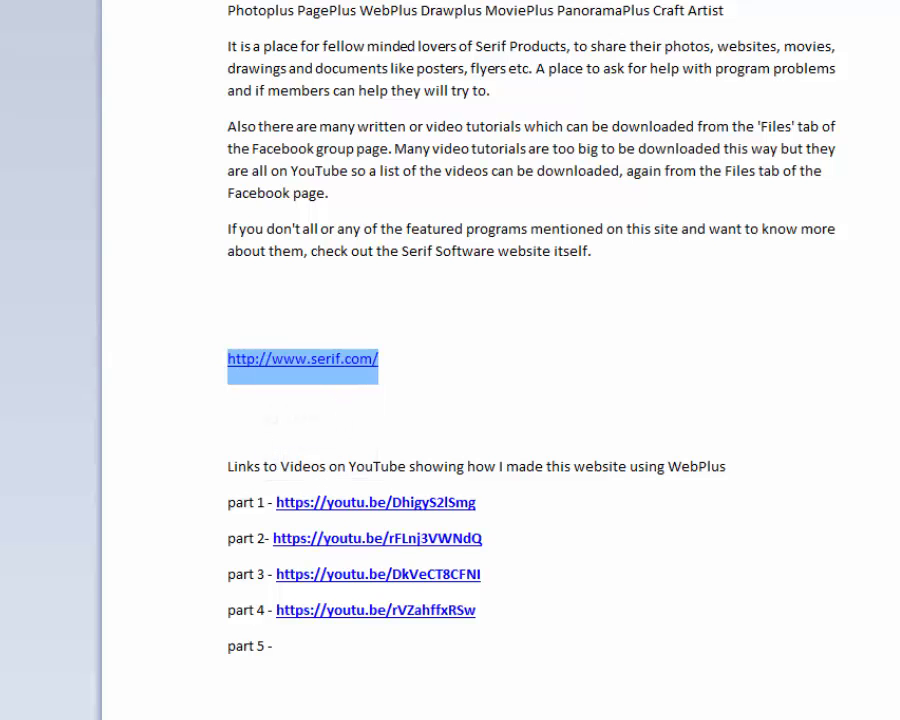
pyautogui.moveTo(607, 719)
pyautogui.click(607, 690)
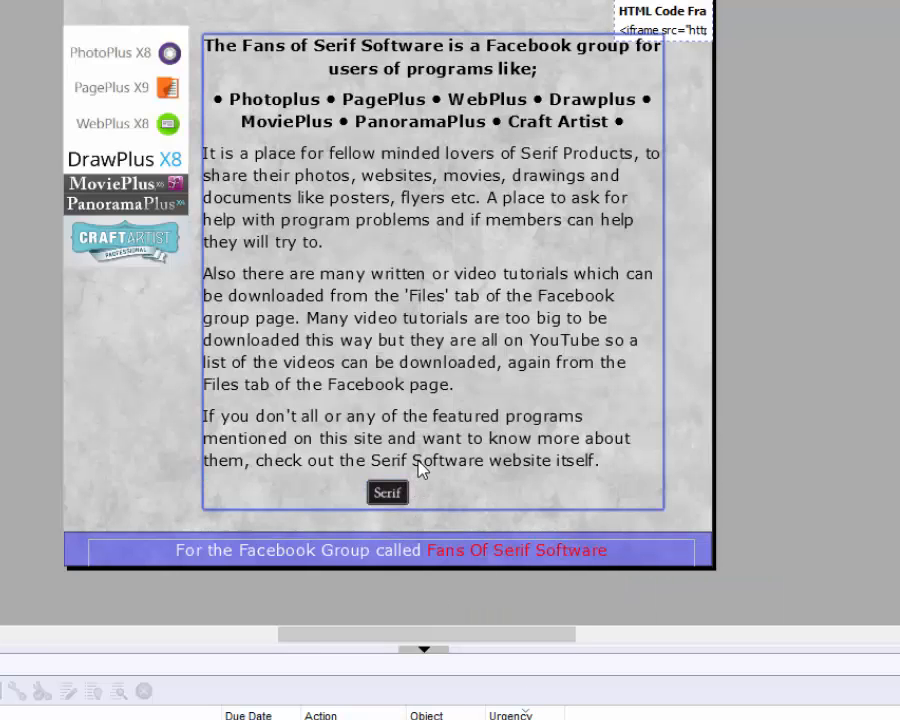
pyautogui.click(465, 469)
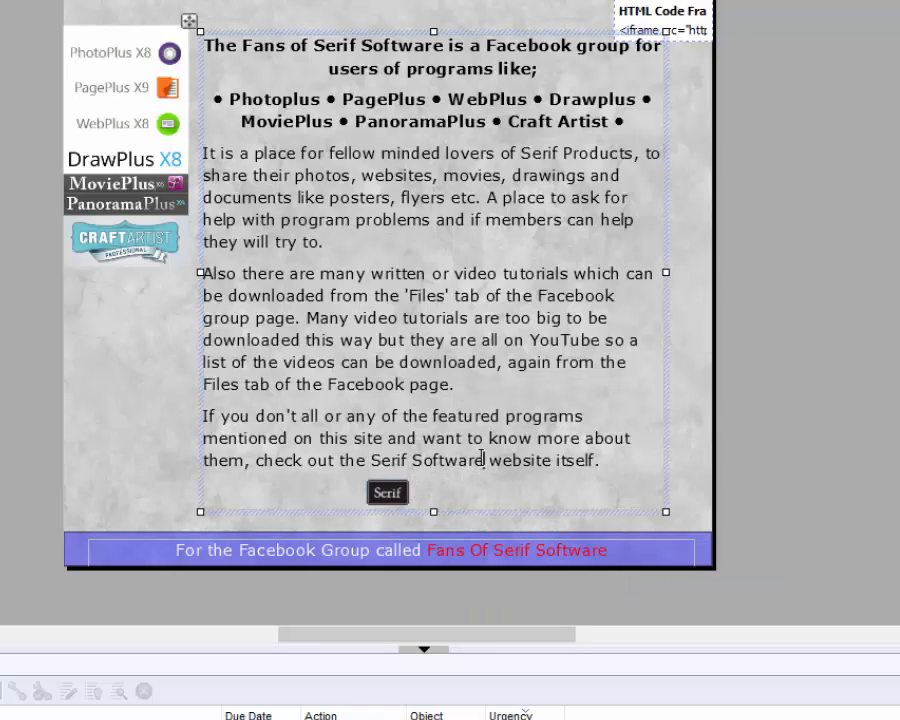
pyautogui.moveTo(484, 460); pyautogui.dragTo(370, 461)
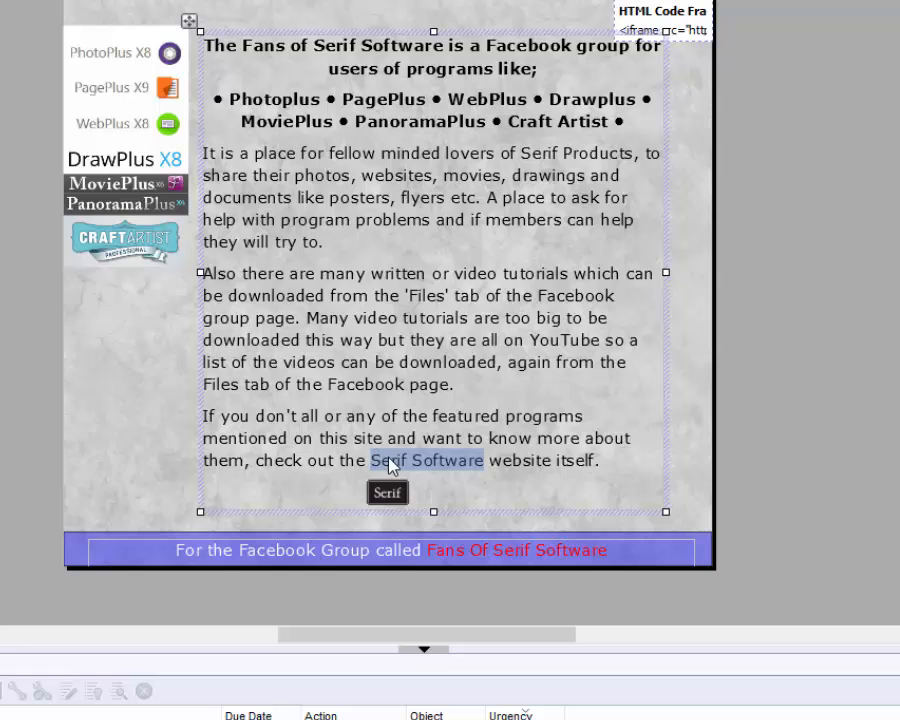
pyautogui.rightClick(430, 465)
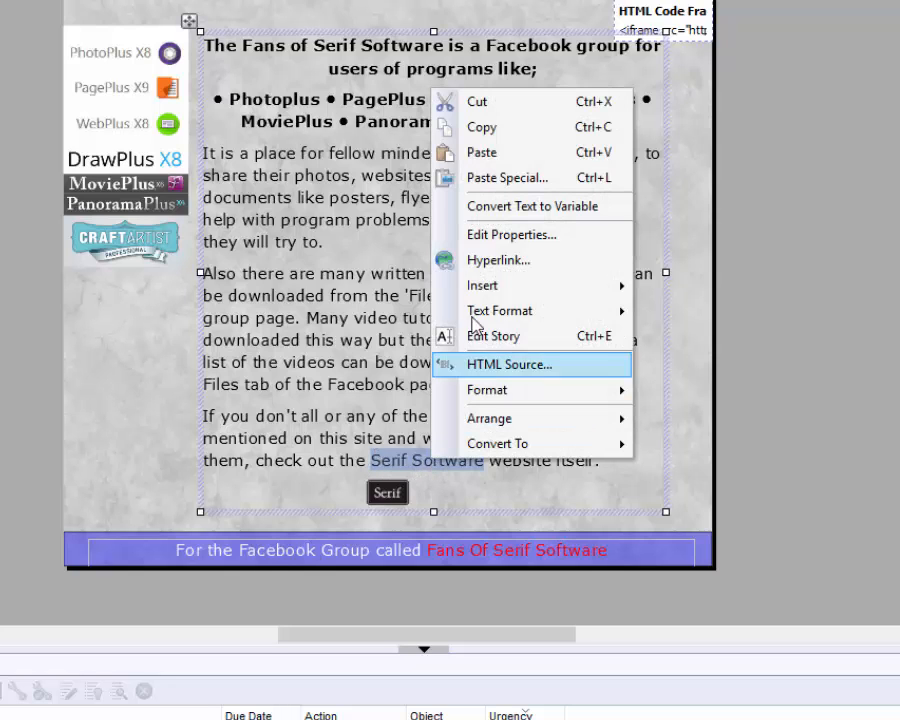
pyautogui.moveTo(485, 287)
pyautogui.click(493, 262)
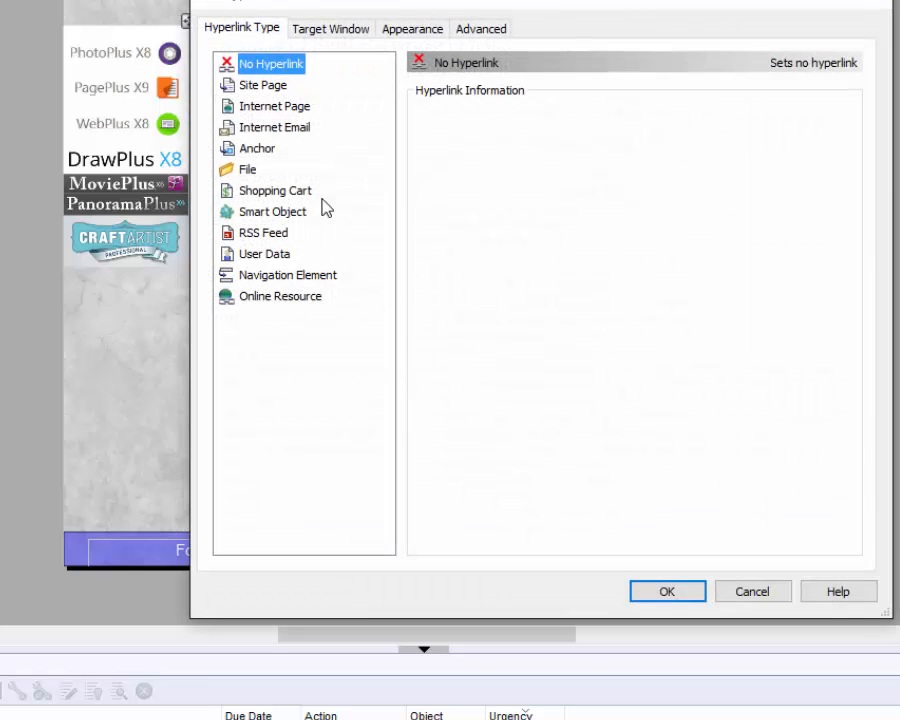
pyautogui.click(274, 106)
pyautogui.click(541, 118)
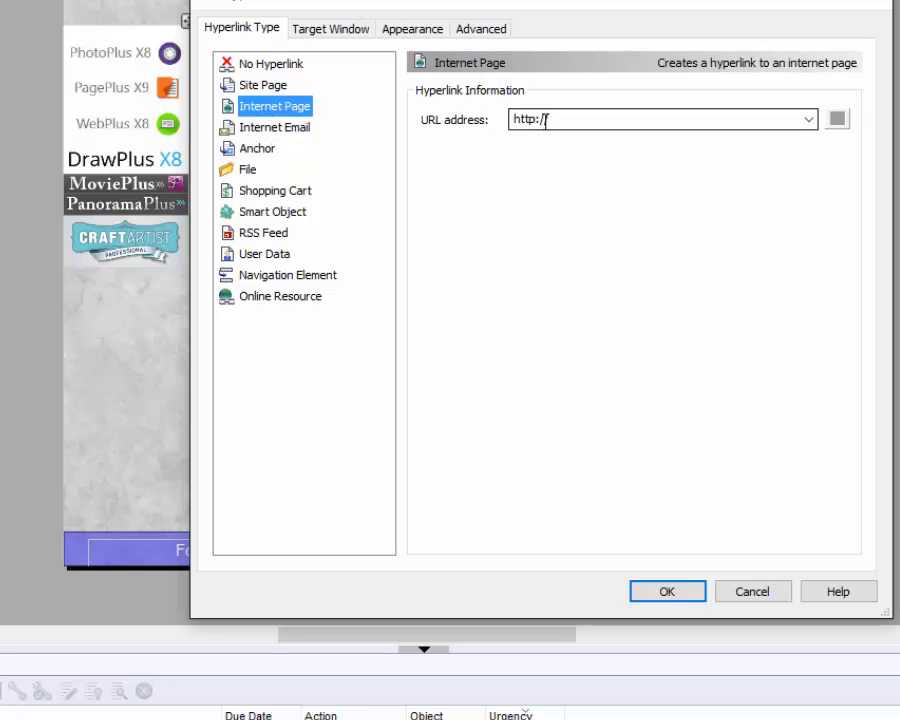
pyautogui.doubleClick(541, 118)
pyautogui.rightClick(541, 118)
pyautogui.click(596, 207)
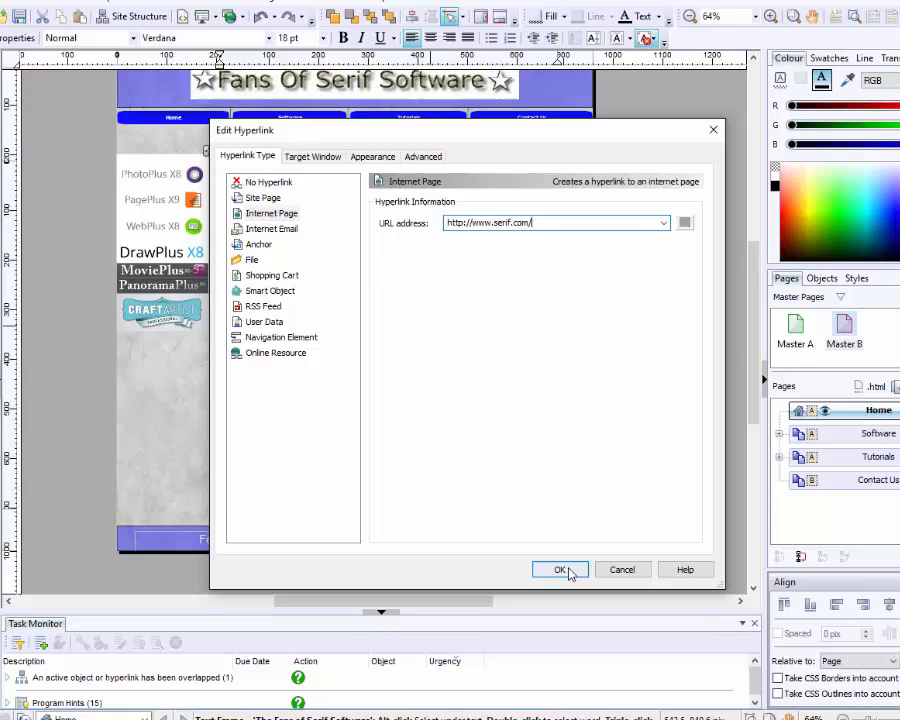
pyautogui.click(667, 591)
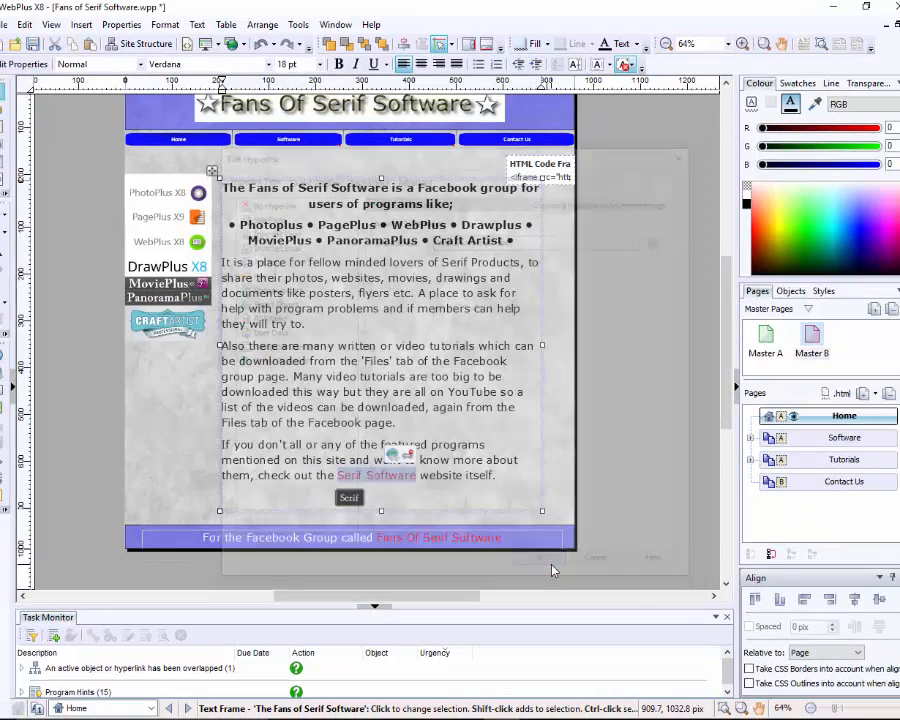
pyautogui.click(665, 472)
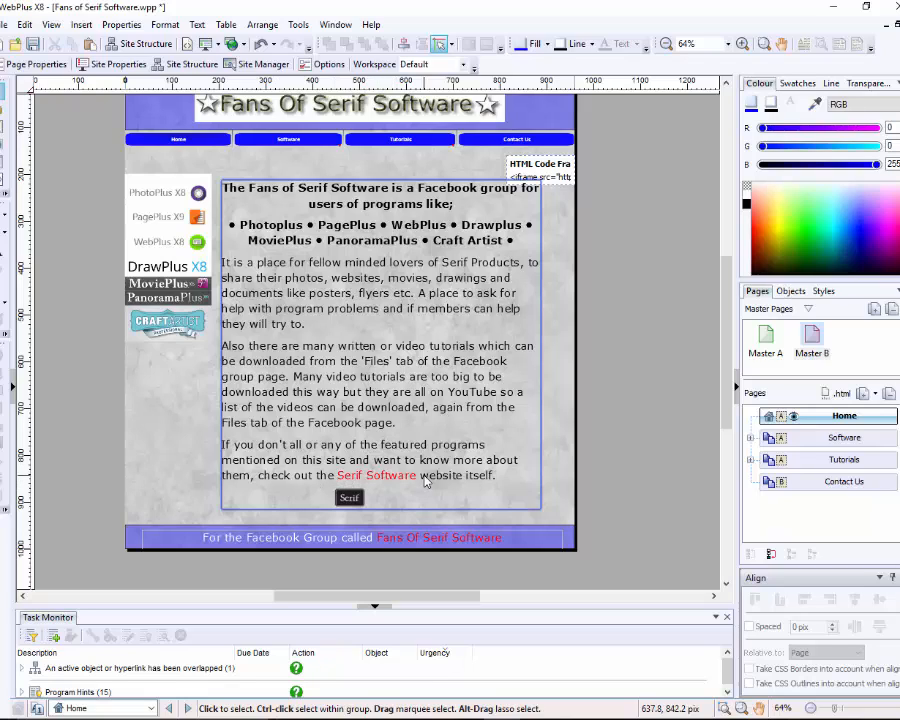
# Save the site as Fans of Serif Software.wpp in the FOSS-website-data folder, replacing the existing file.
pyautogui.click(350, 498)
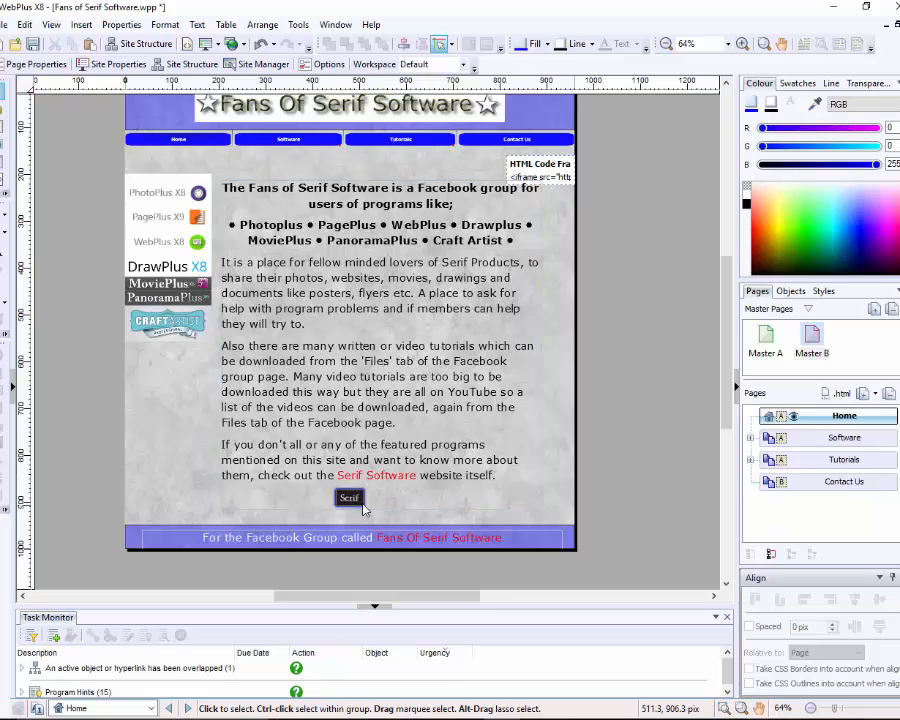
pyautogui.click(624, 445)
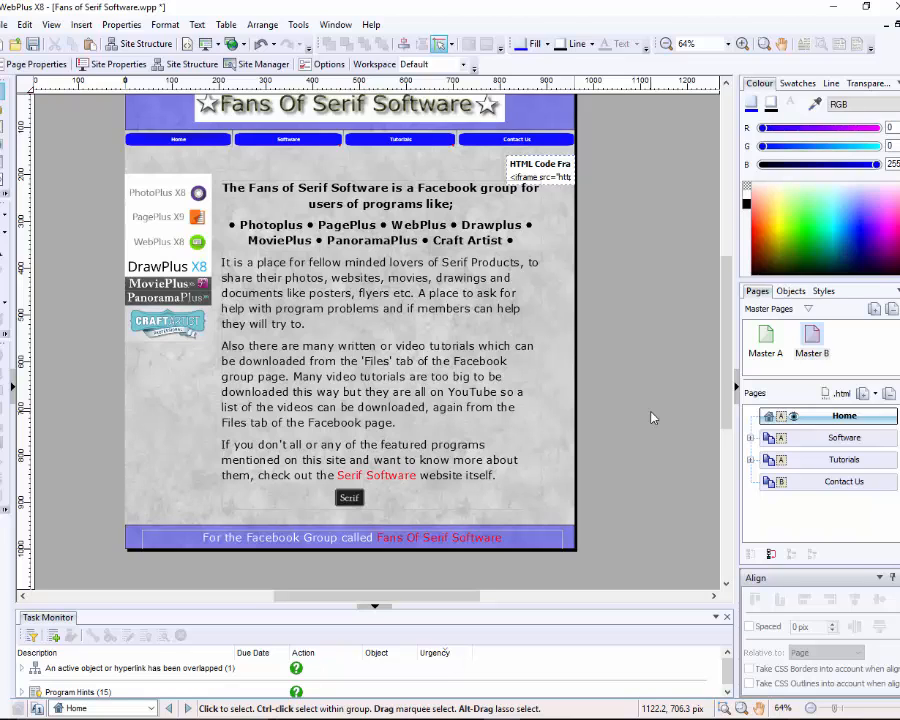
pyautogui.click(5, 24)
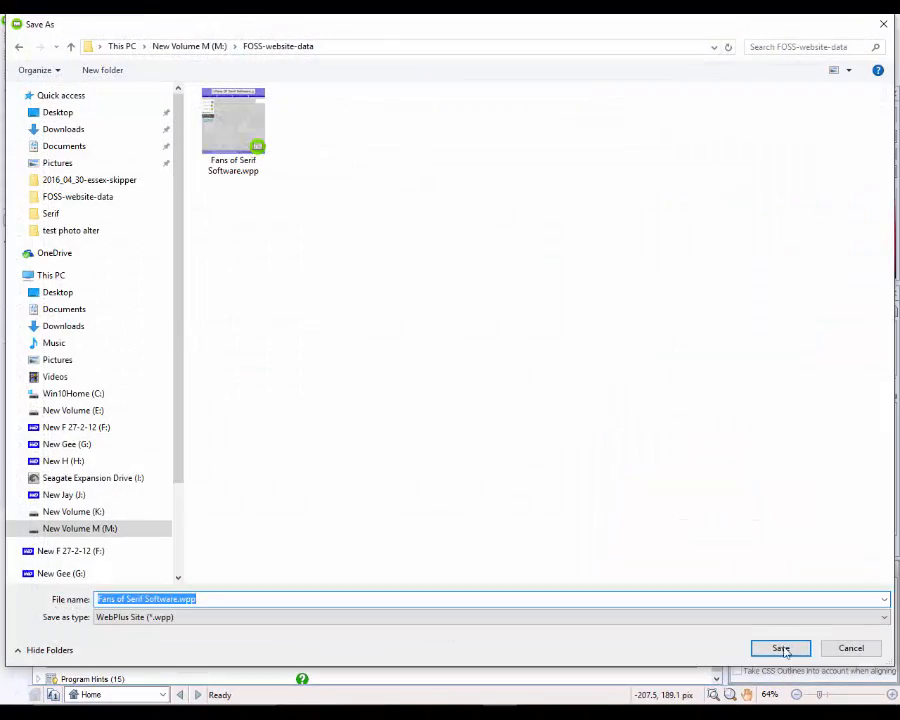
pyautogui.click(783, 649)
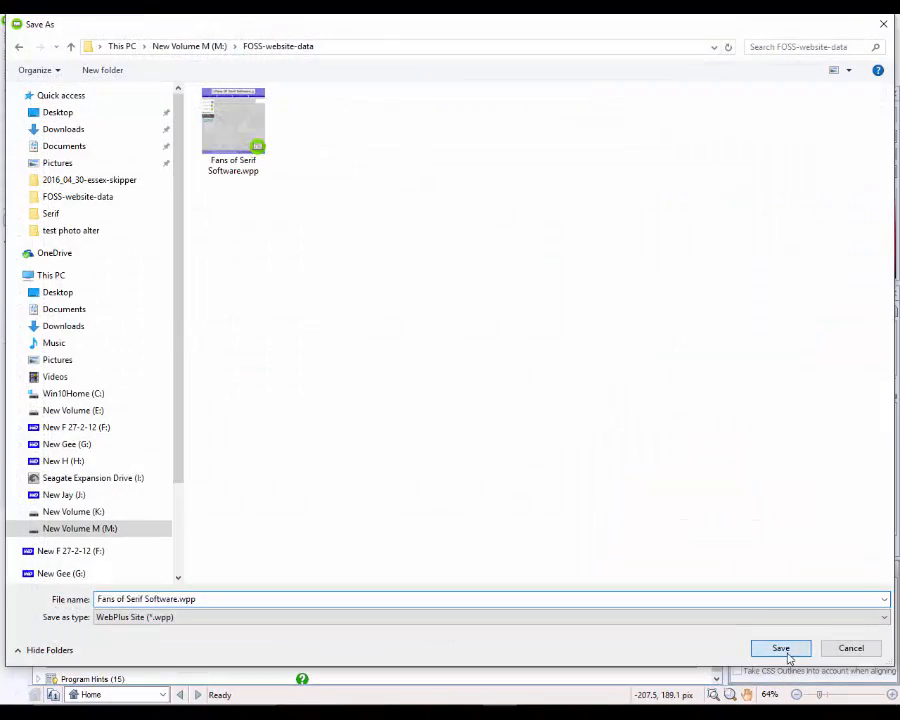
pyautogui.click(482, 372)
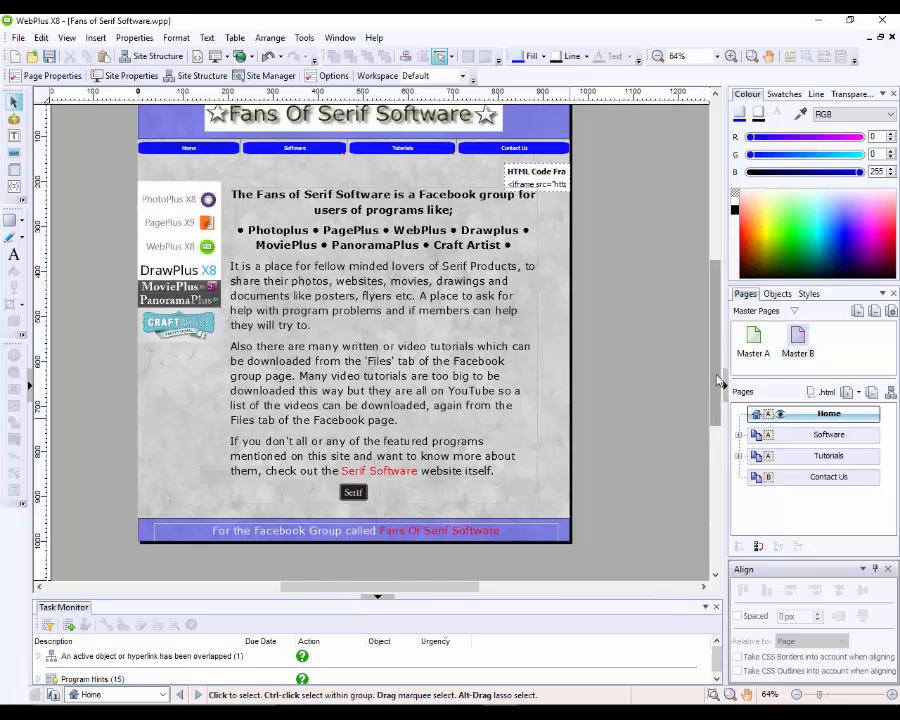
# Open the Tutorials page and delete the grouped yellow description box with its Serif logo.
pyautogui.moveTo(718, 378); pyautogui.dragTo(718, 370)
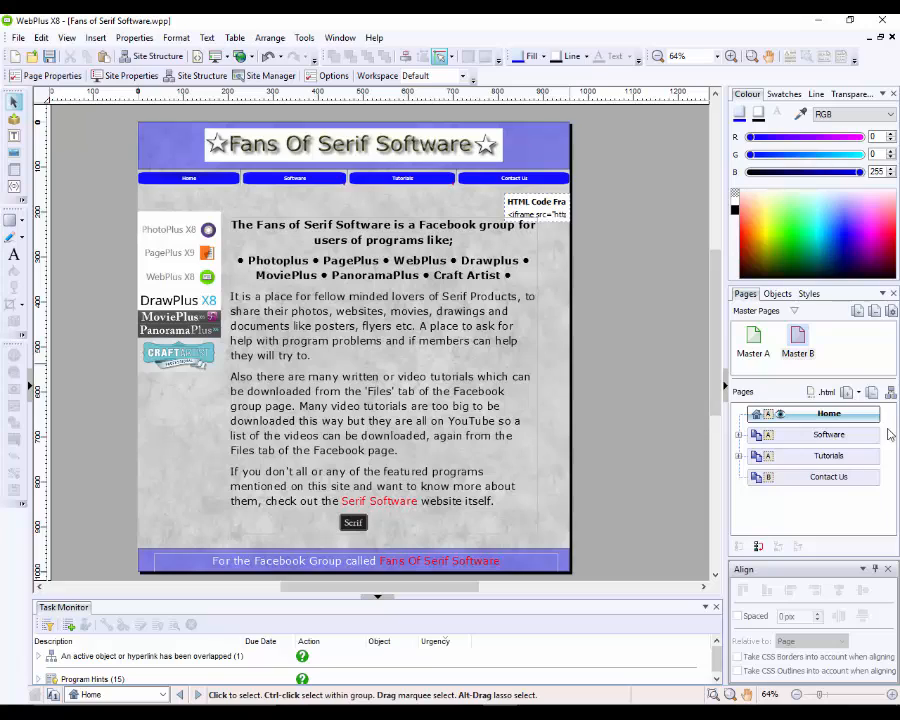
pyautogui.doubleClick(828, 457)
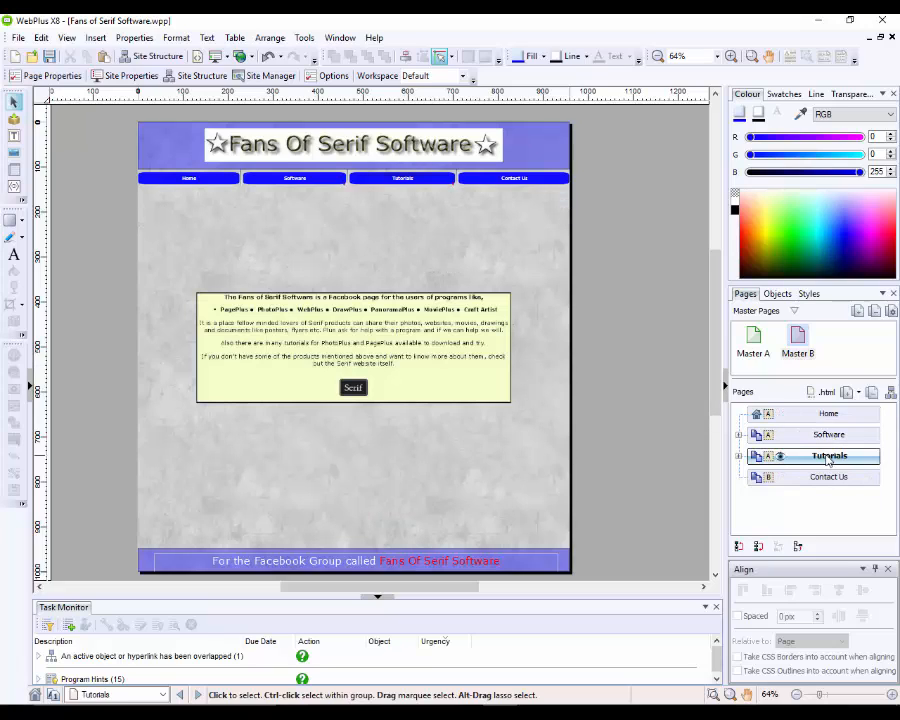
pyautogui.click(290, 384)
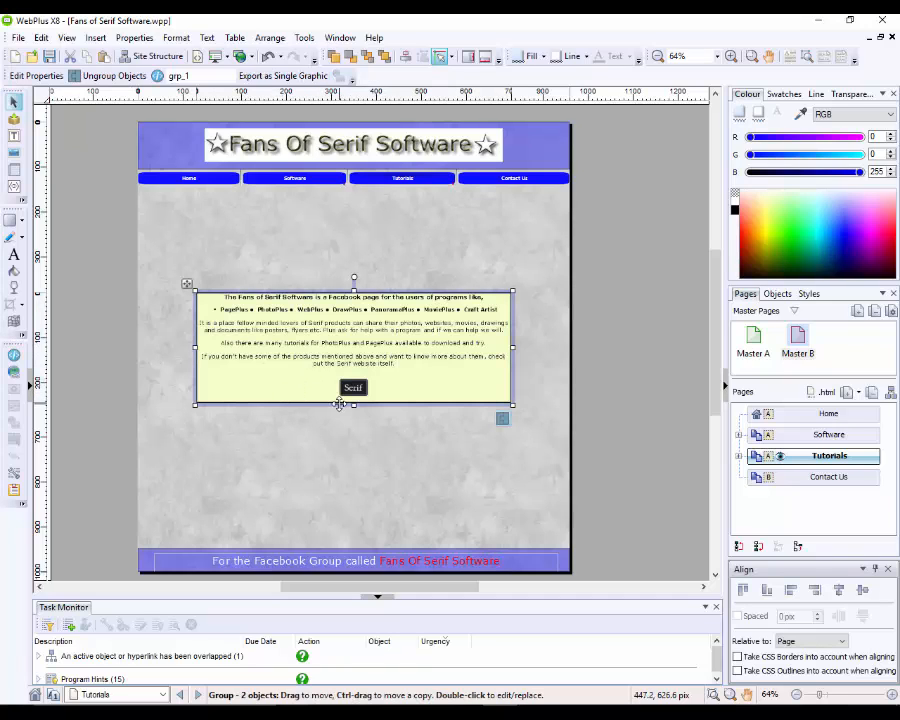
pyautogui.press('Delete')
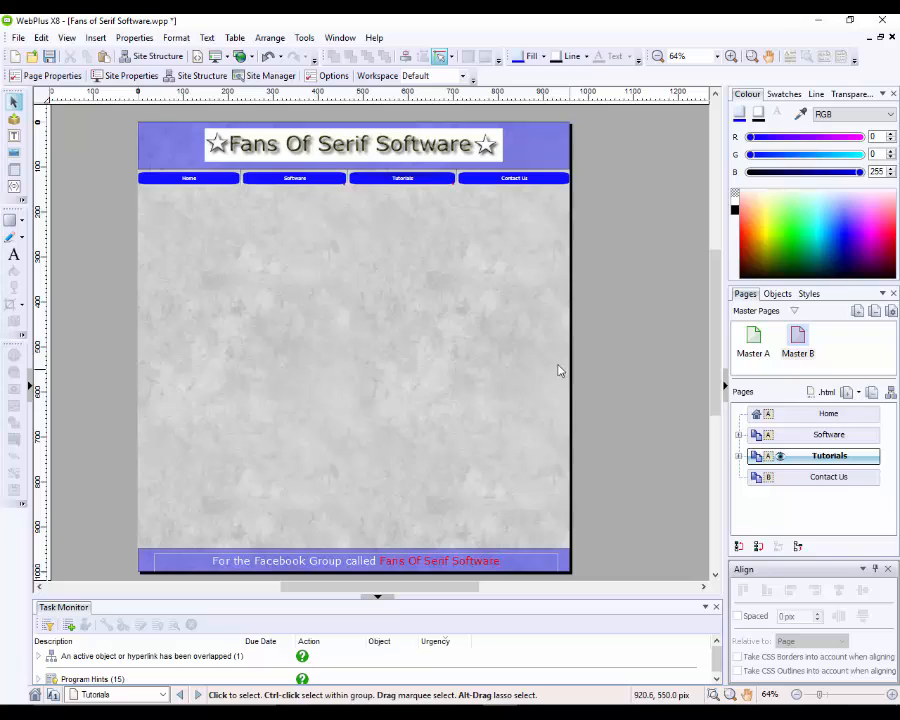
# Expand the Tutorials subpages, review the YouTube video links in the WordPad document and return to WebPlus.
pyautogui.click(739, 456)
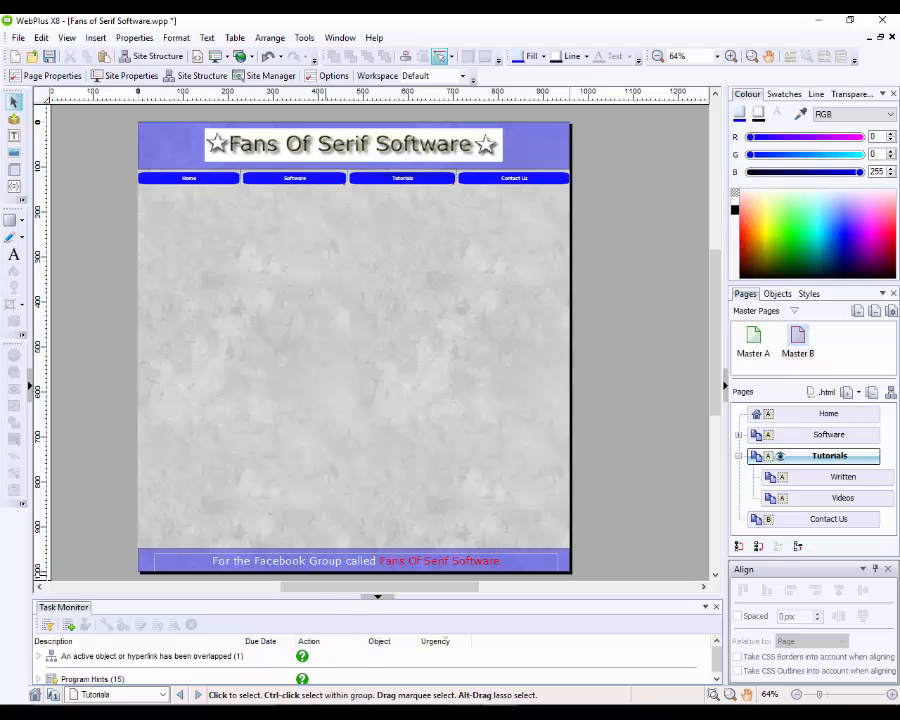
pyautogui.hotkey('alt', 'Tab')
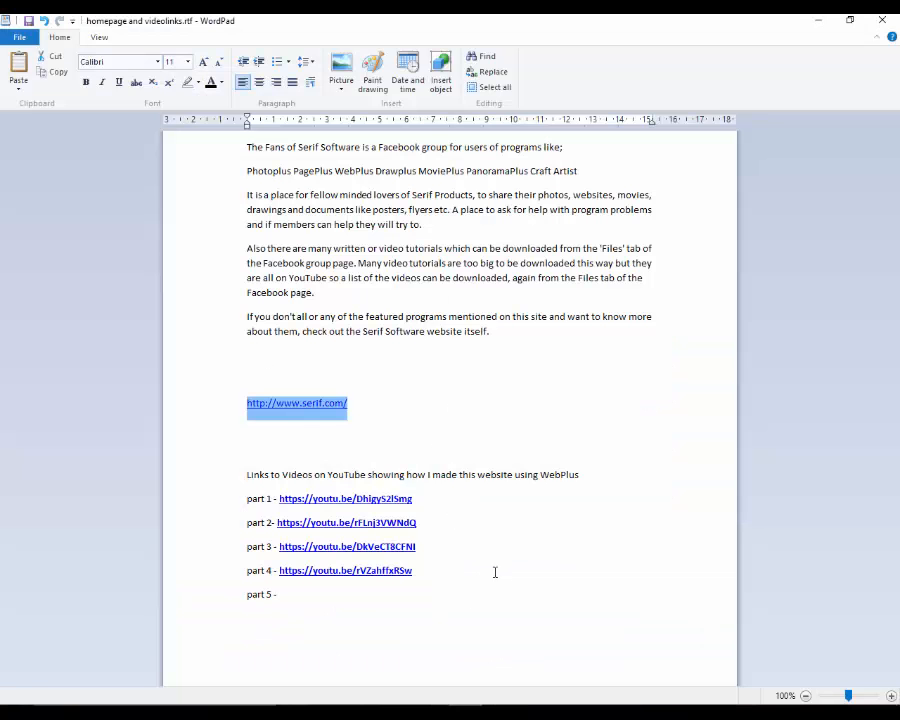
pyautogui.click(488, 544)
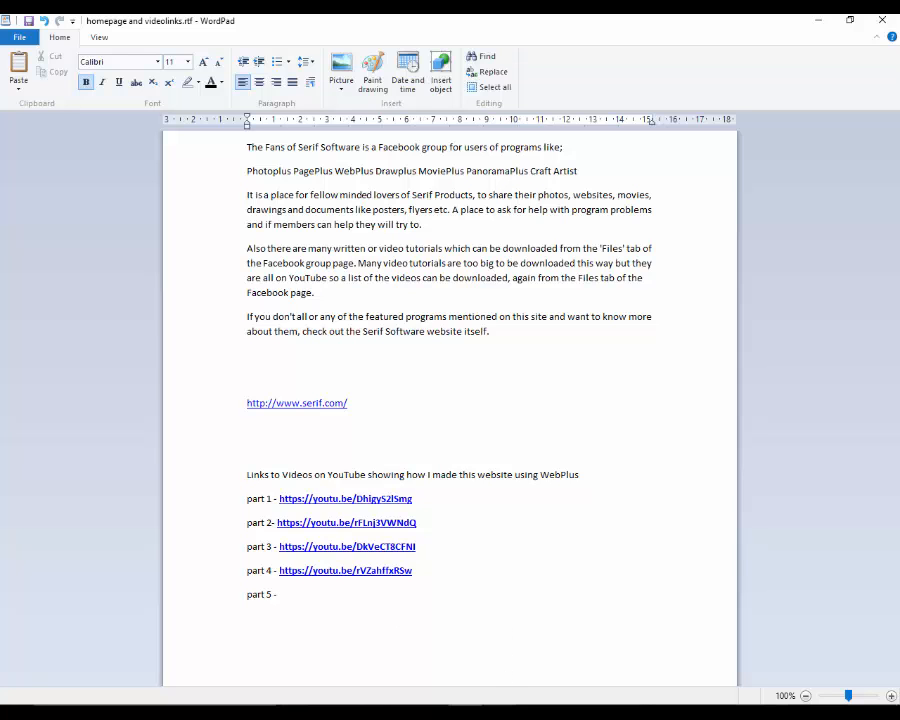
pyautogui.hotkey('alt', 'Tab')
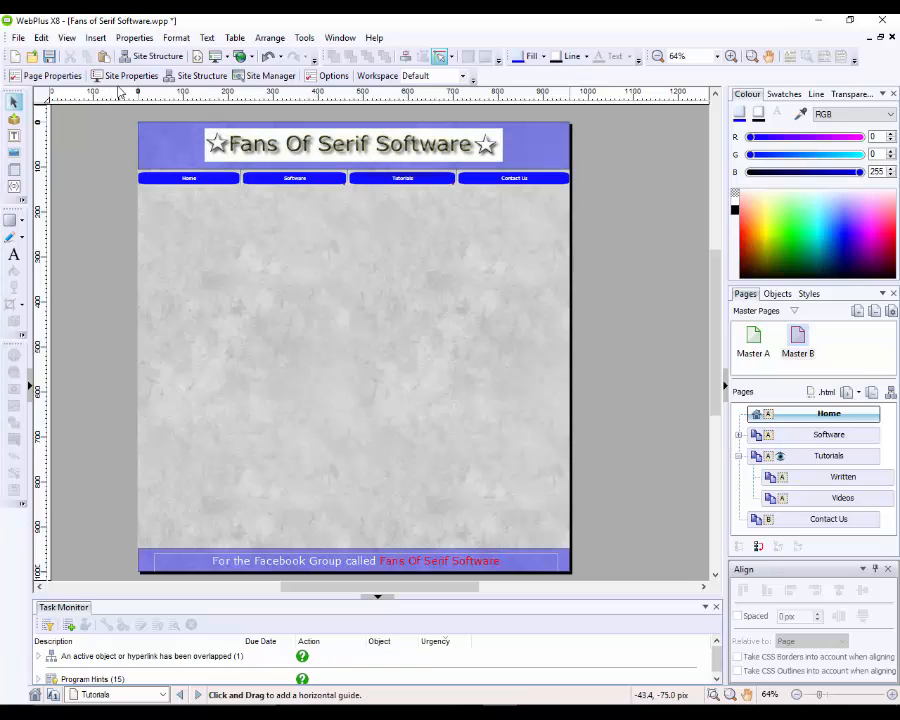
# Start inserting a YouTube video on the Tutorials page, copy the part 1 video ID DhigyS2lSmg from WordPad and return to WebPlus.
pyautogui.click(96, 40)
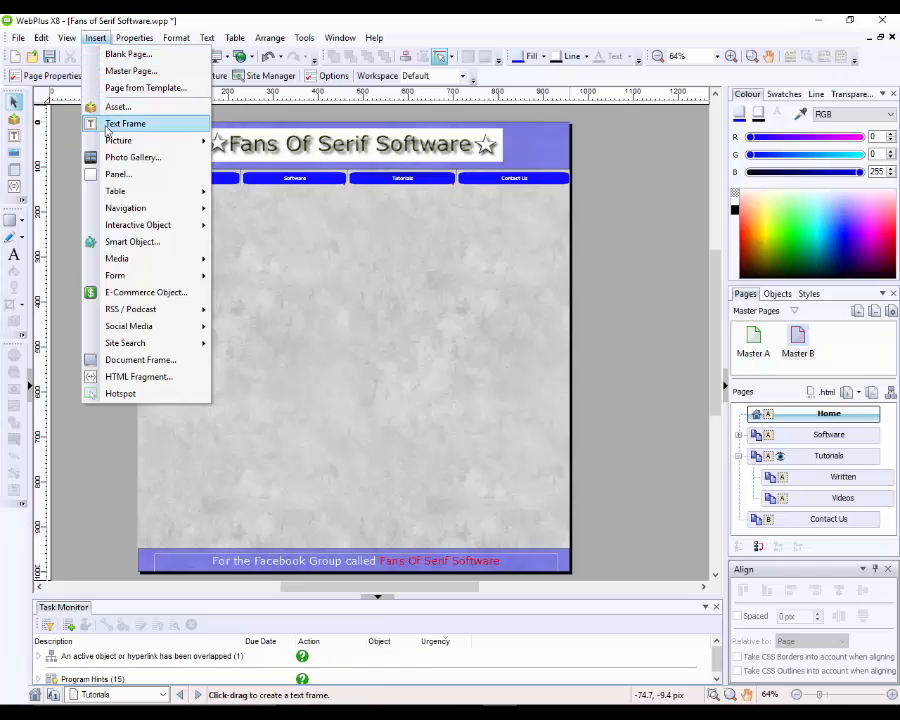
pyautogui.moveTo(143, 268)
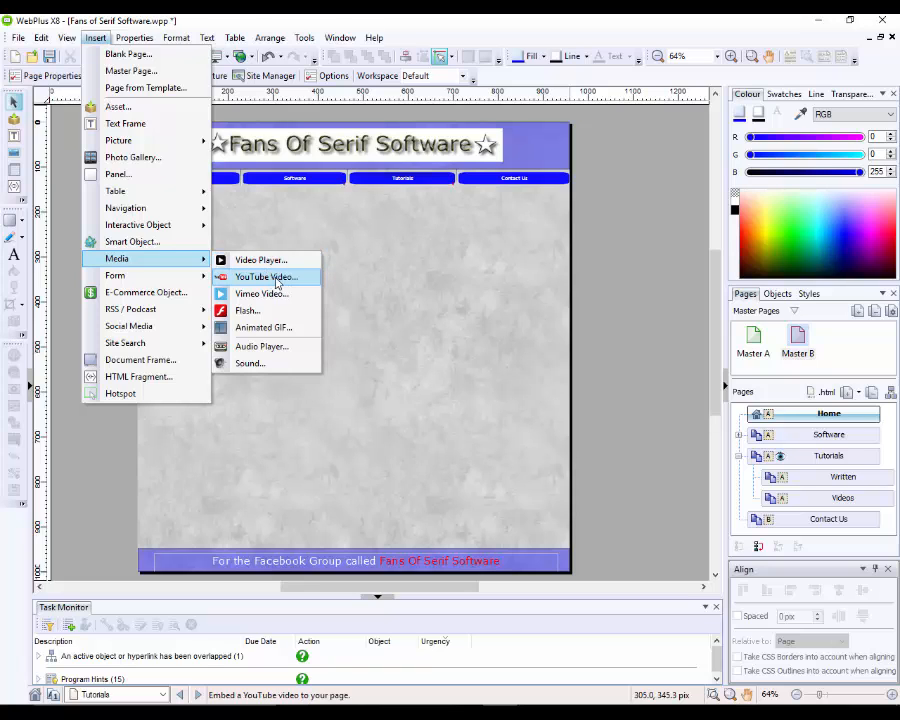
pyautogui.click(265, 277)
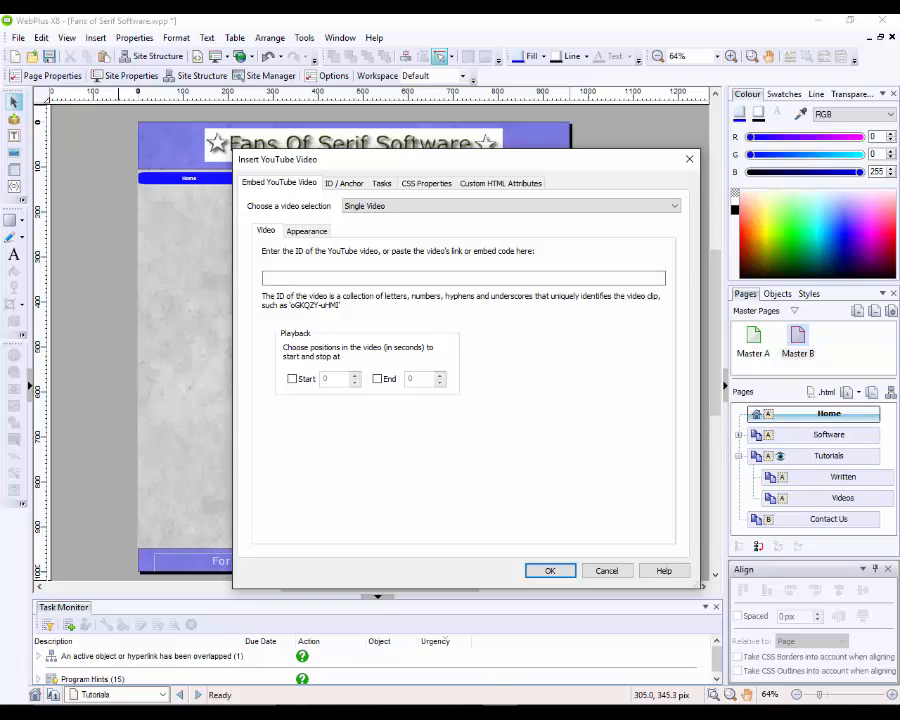
pyautogui.moveTo(462, 712)
pyautogui.click(462, 645)
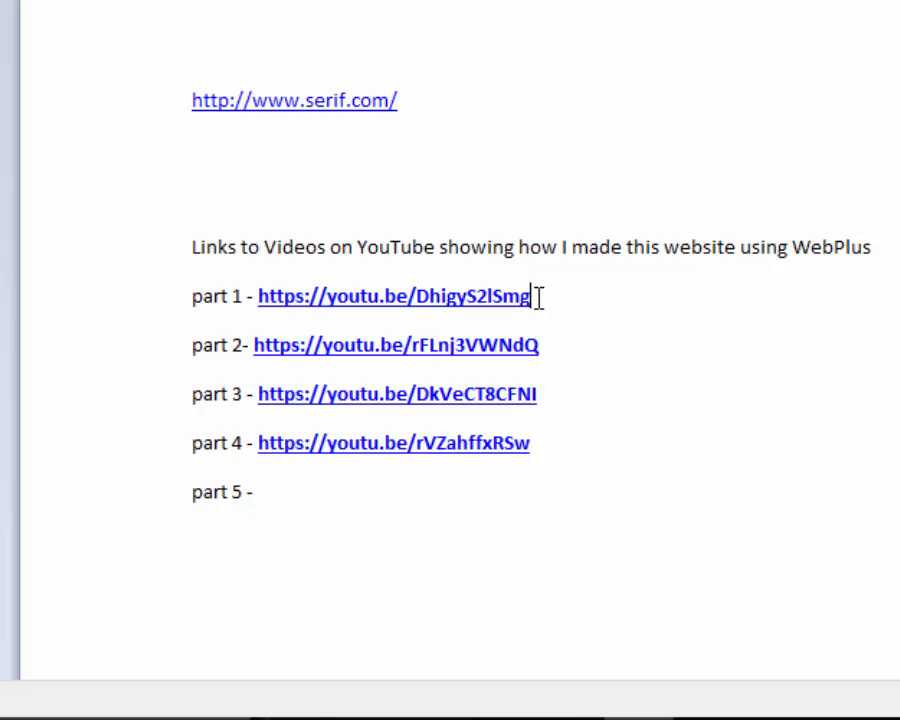
pyautogui.doubleClick(503, 297)
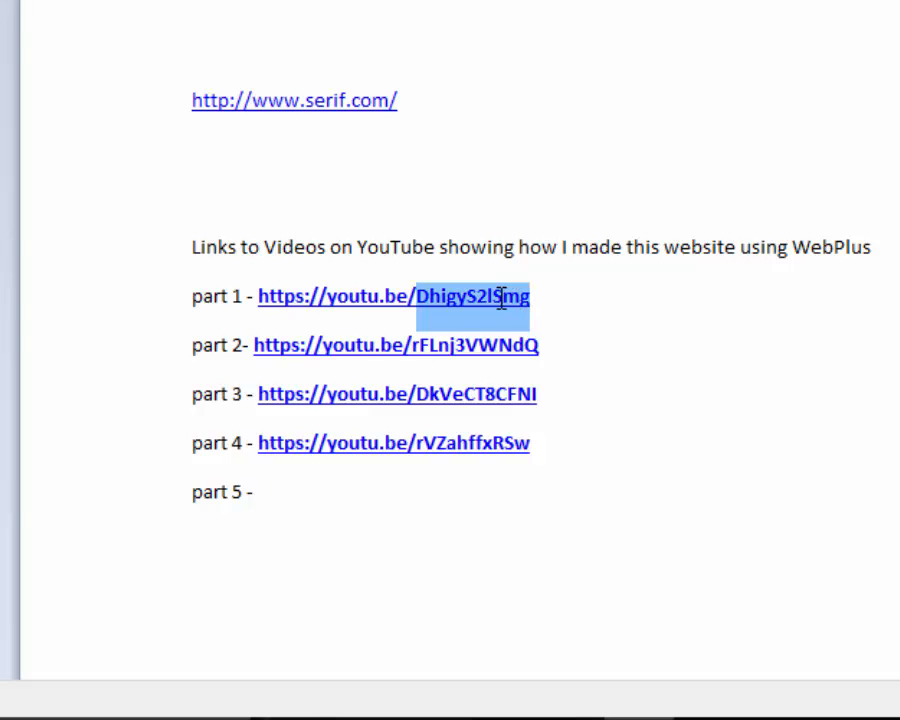
pyautogui.rightClick(462, 312)
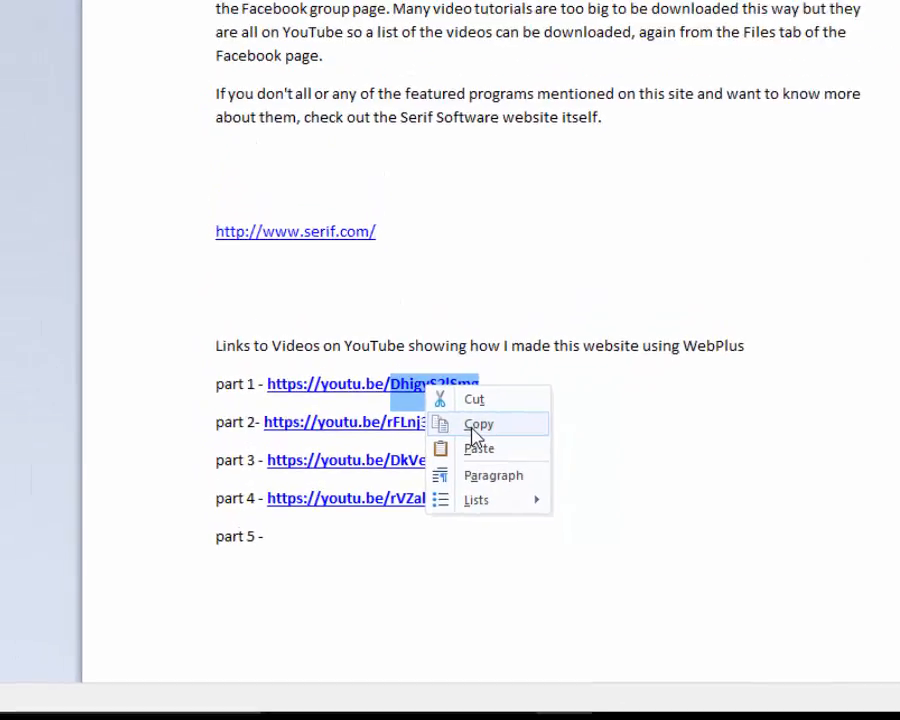
pyautogui.click(474, 426)
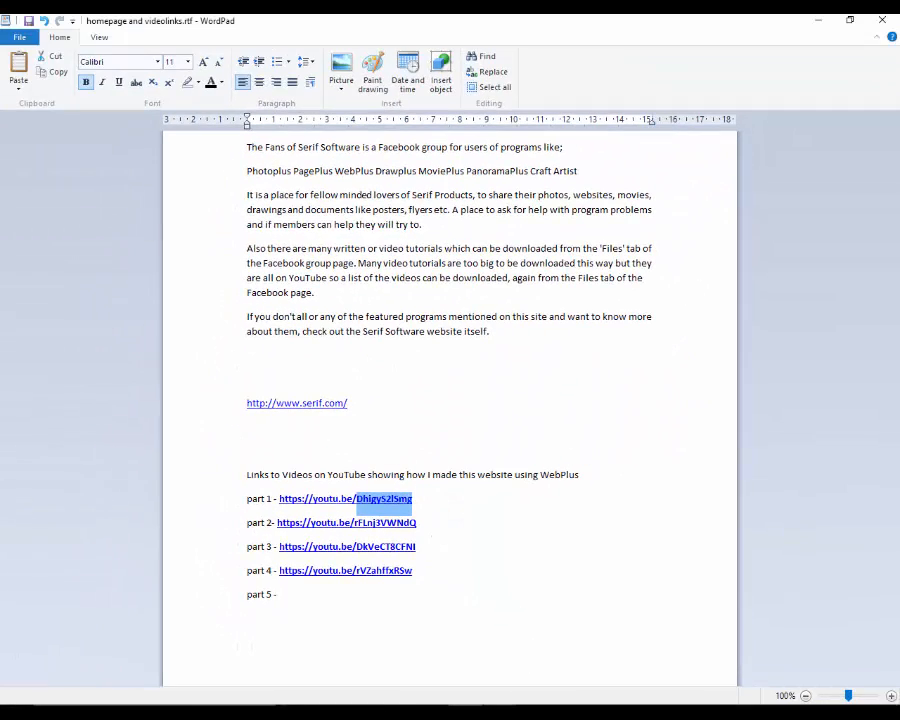
pyautogui.hotkey('alt', 'Tab')
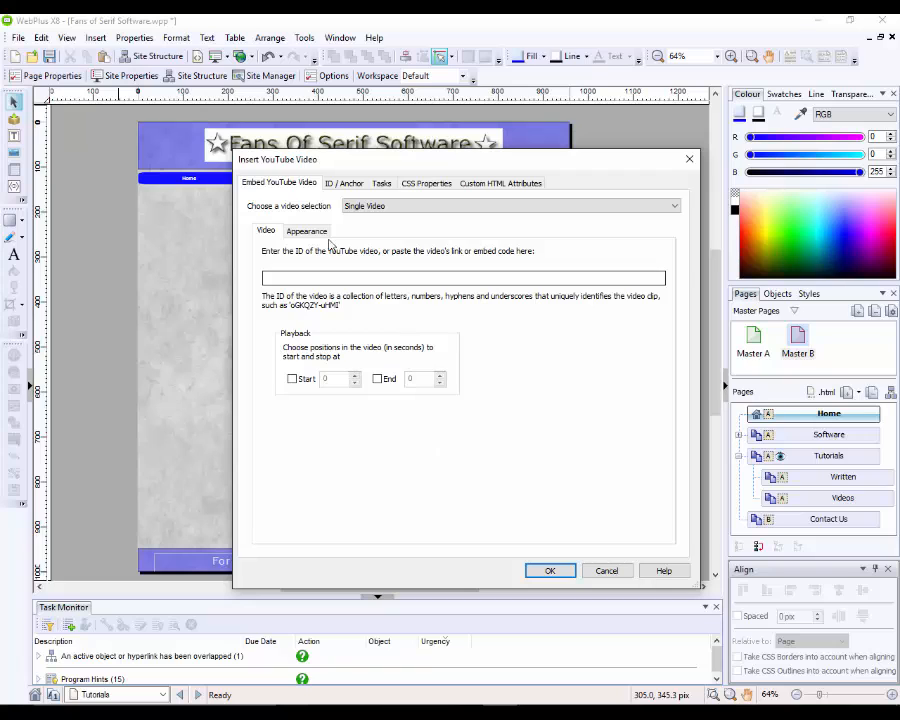
# Paste DhigyS2lSmg as the single video's ID, review its appearance options and place the video at default size on the page.
pyautogui.click(271, 278)
pyautogui.rightClick(271, 278)
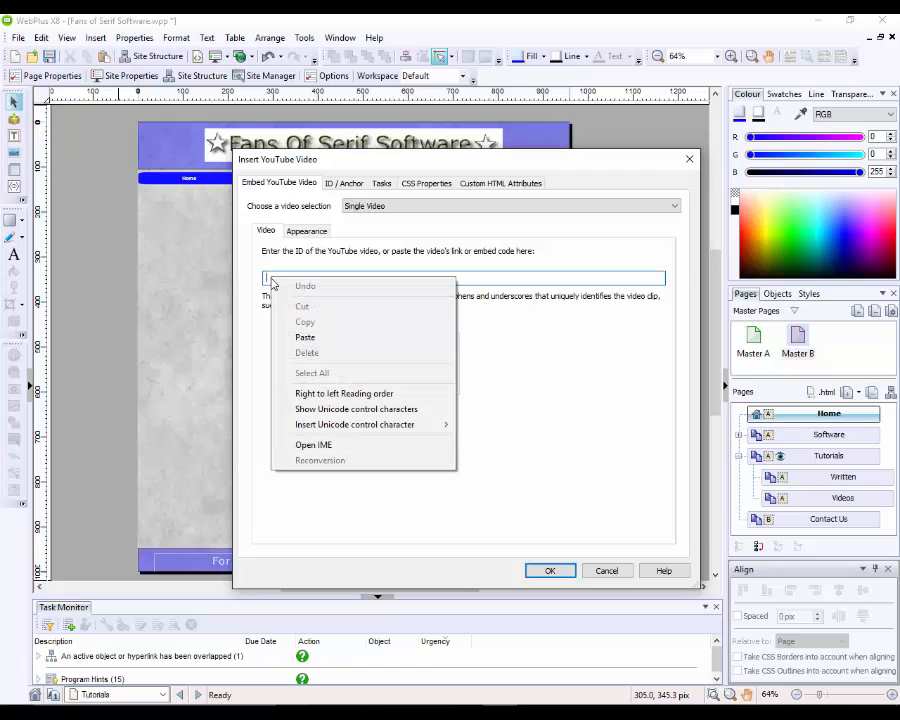
pyautogui.click(282, 335)
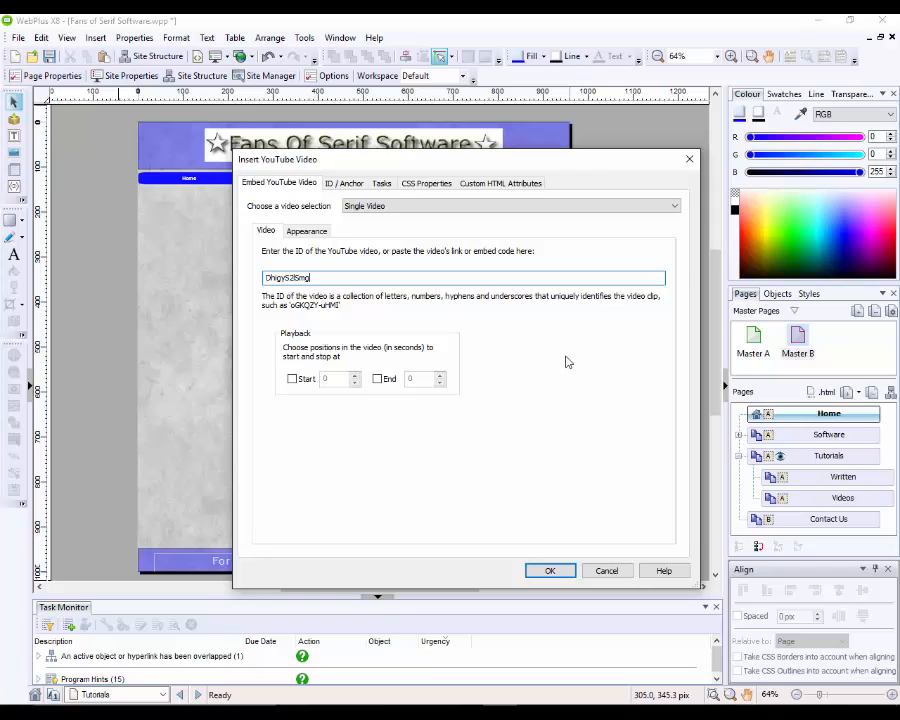
pyautogui.click(307, 231)
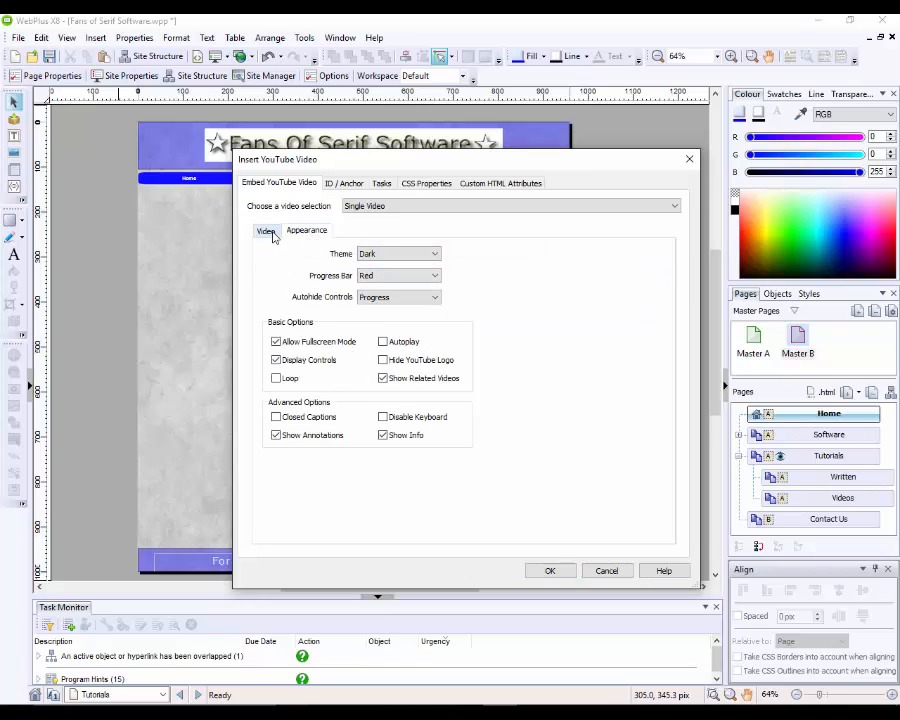
pyautogui.click(266, 232)
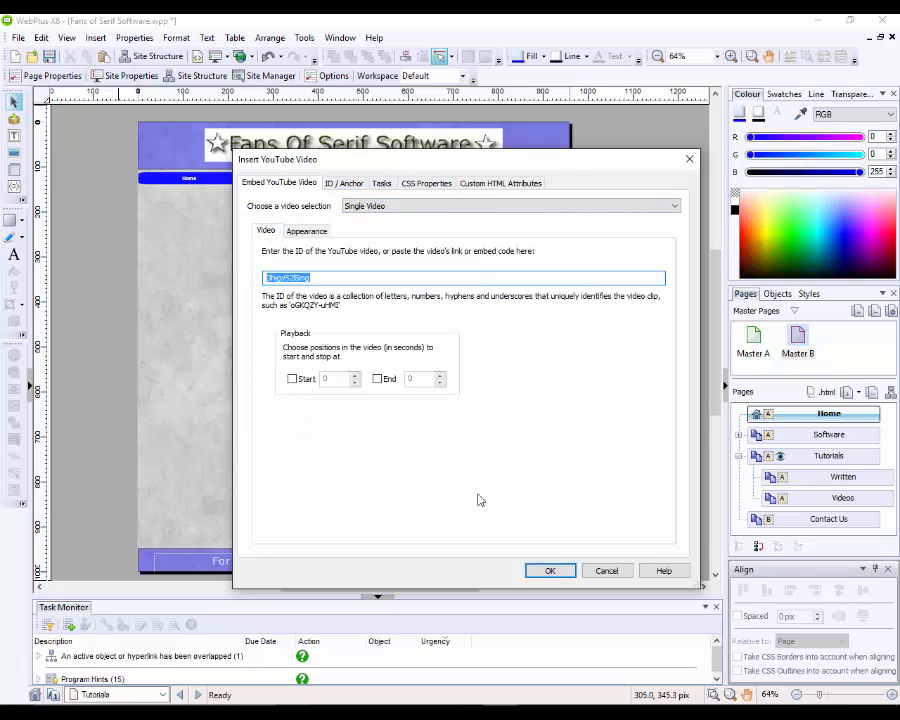
pyautogui.click(560, 574)
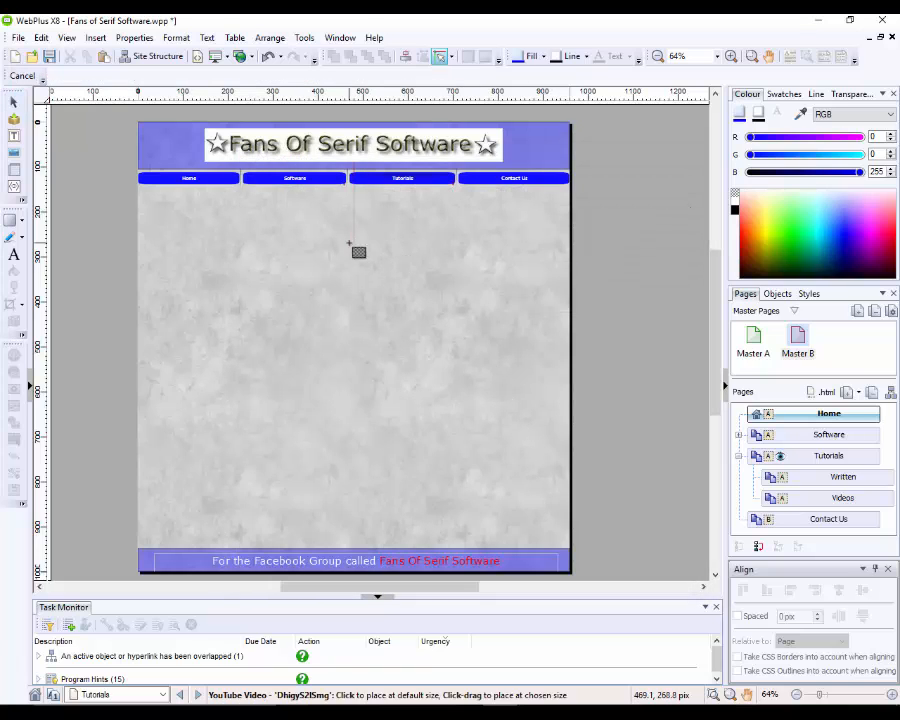
pyautogui.click(376, 232)
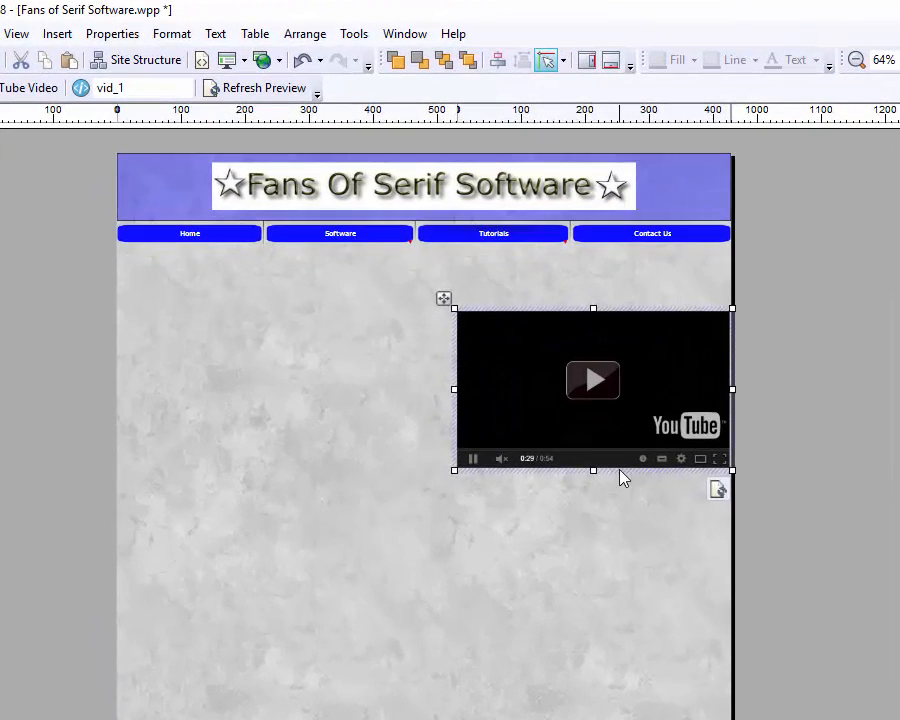
# Move the part 1 video to the left side of the page, just below the navigation bar.
pyautogui.moveTo(489, 342); pyautogui.dragTo(481, 340)
pyautogui.moveTo(605, 463); pyautogui.dragTo(613, 412)
pyautogui.click(598, 487)
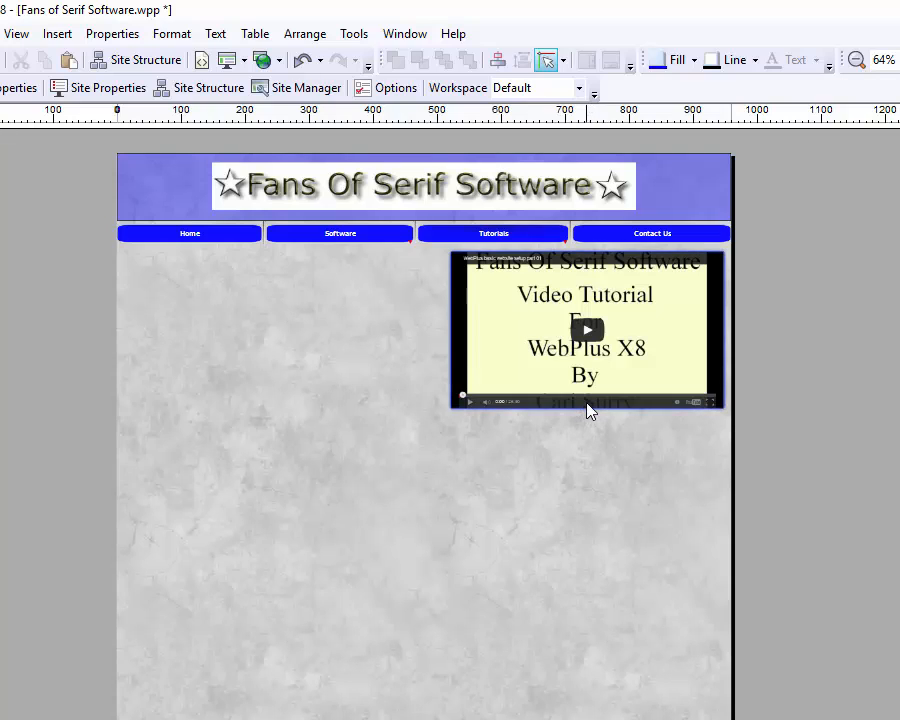
pyautogui.click(590, 411)
pyautogui.moveTo(558, 411); pyautogui.dragTo(231, 428)
pyautogui.click(243, 495)
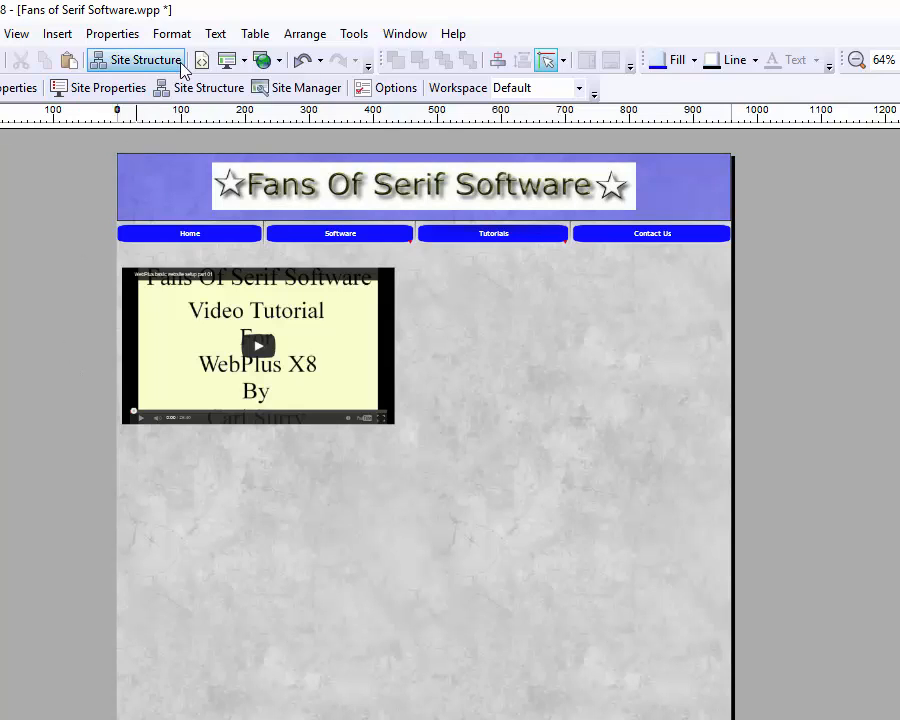
# Start inserting a second YouTube video, copy the part 2 video ID rFLnj3VWNdQ from WordPad and return to WebPlus.
pyautogui.click(58, 34)
pyautogui.moveTo(115, 372)
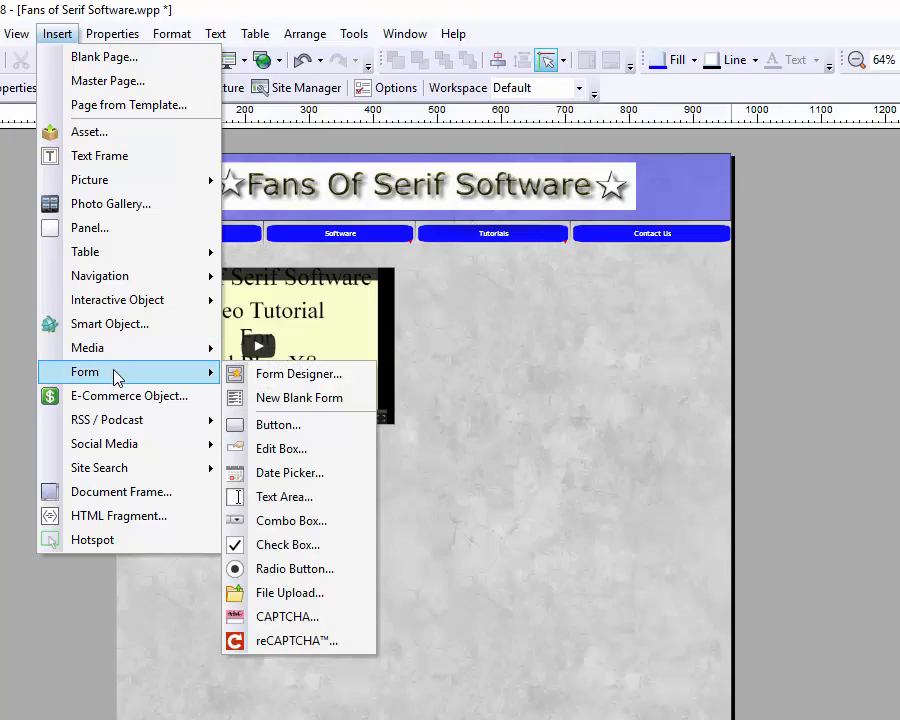
pyautogui.moveTo(137, 350)
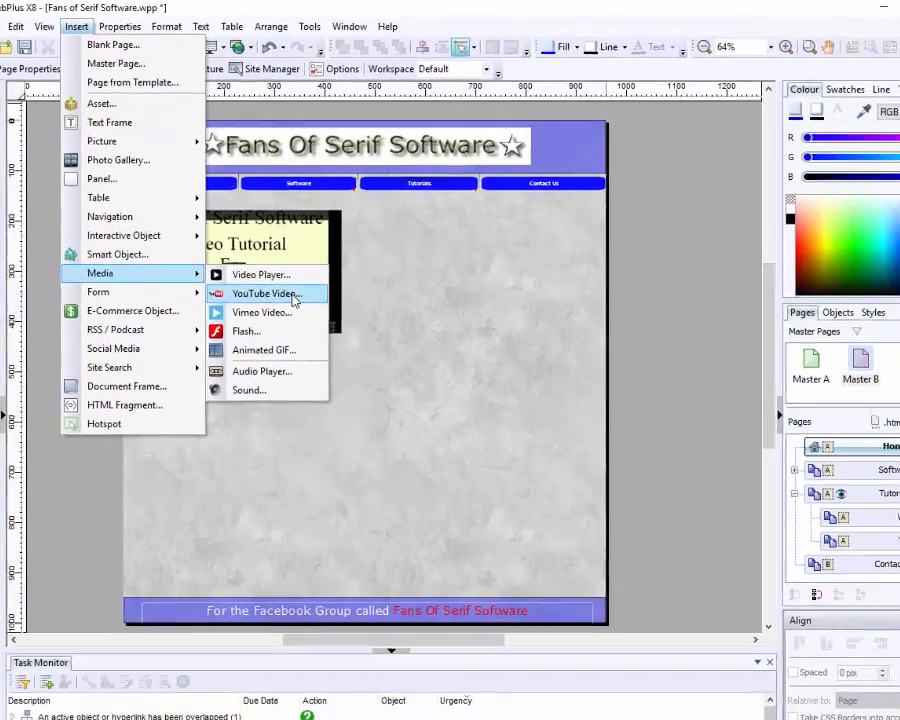
pyautogui.click(265, 293)
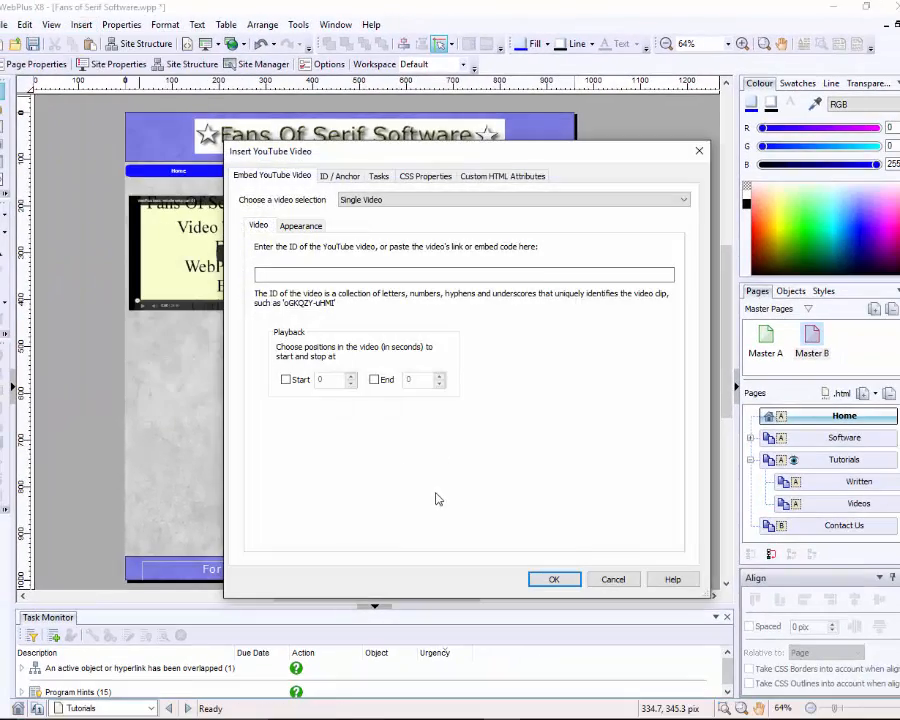
pyautogui.click(439, 718)
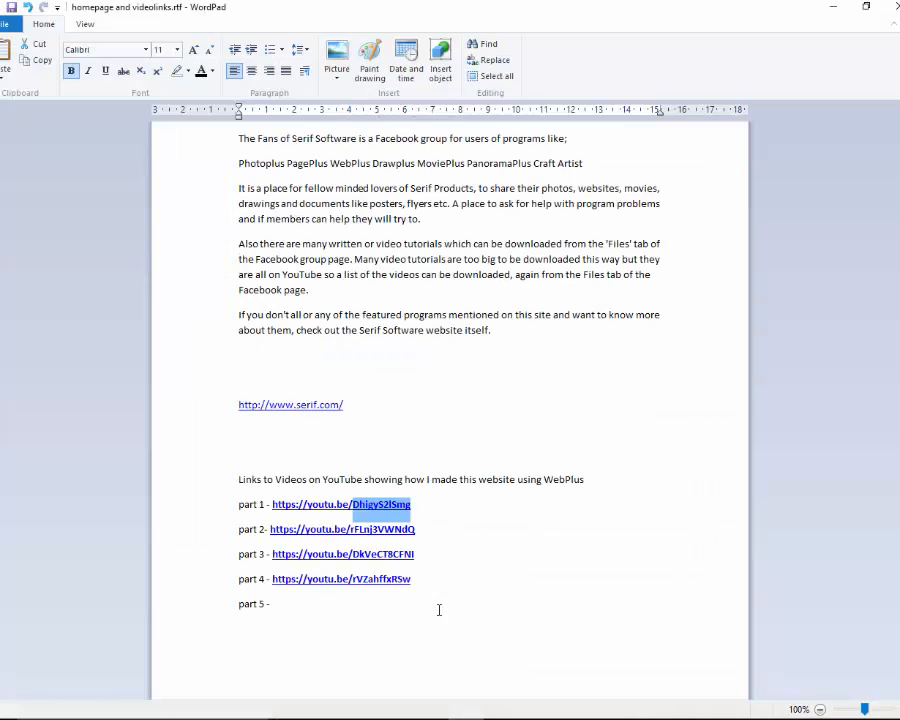
pyautogui.doubleClick(410, 530)
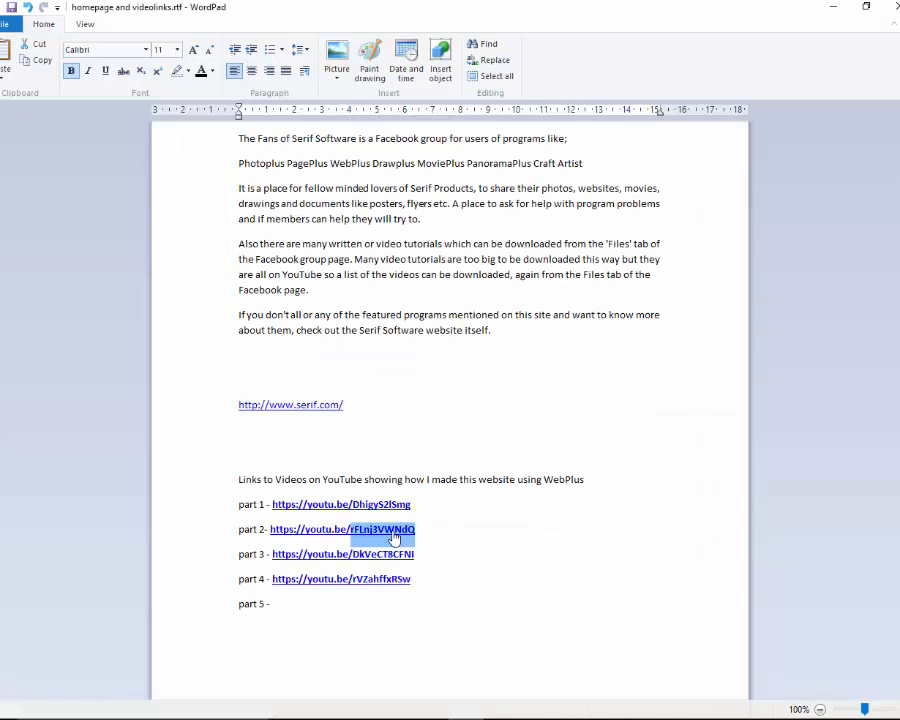
pyautogui.rightClick(396, 534)
pyautogui.click(425, 554)
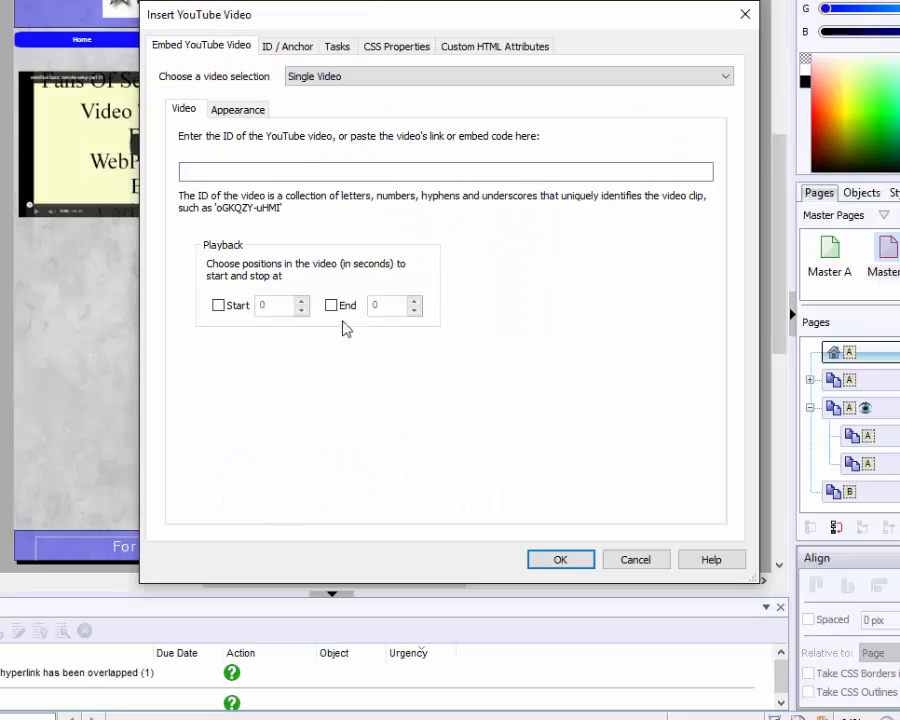
# Embed the part 2 video with ID rFLnj3VWNdQ at default size and line it up to the right of the part 1 video.
pyautogui.click(192, 170)
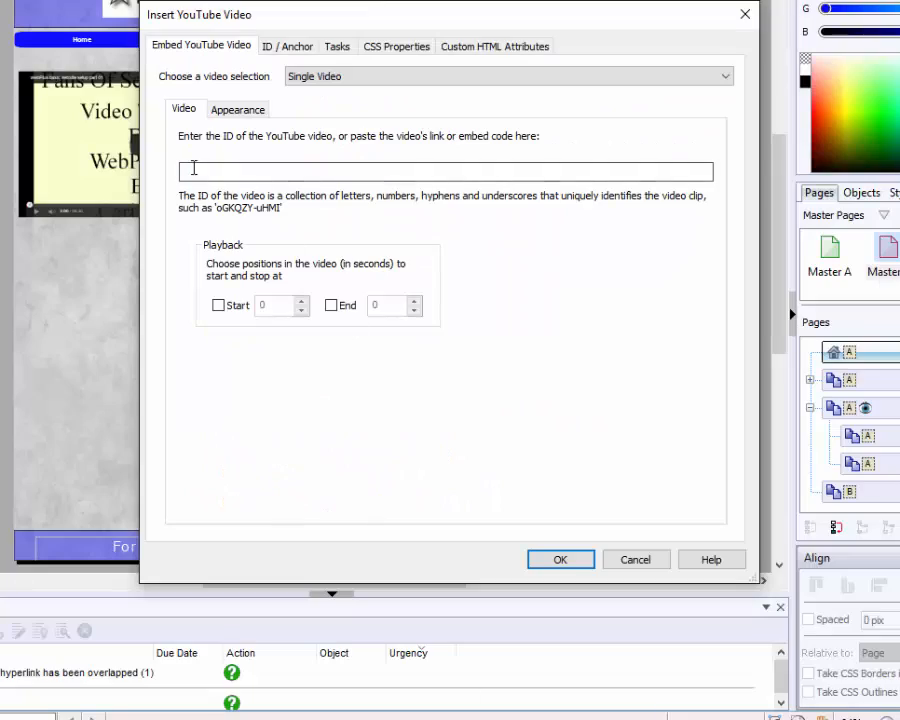
pyautogui.rightClick(190, 171)
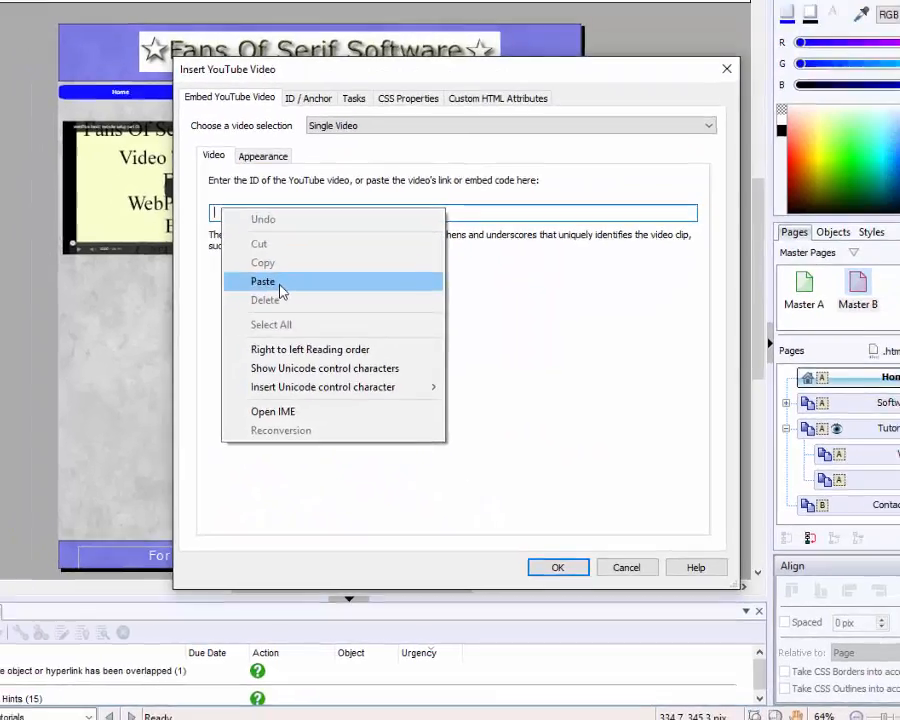
pyautogui.click(263, 281)
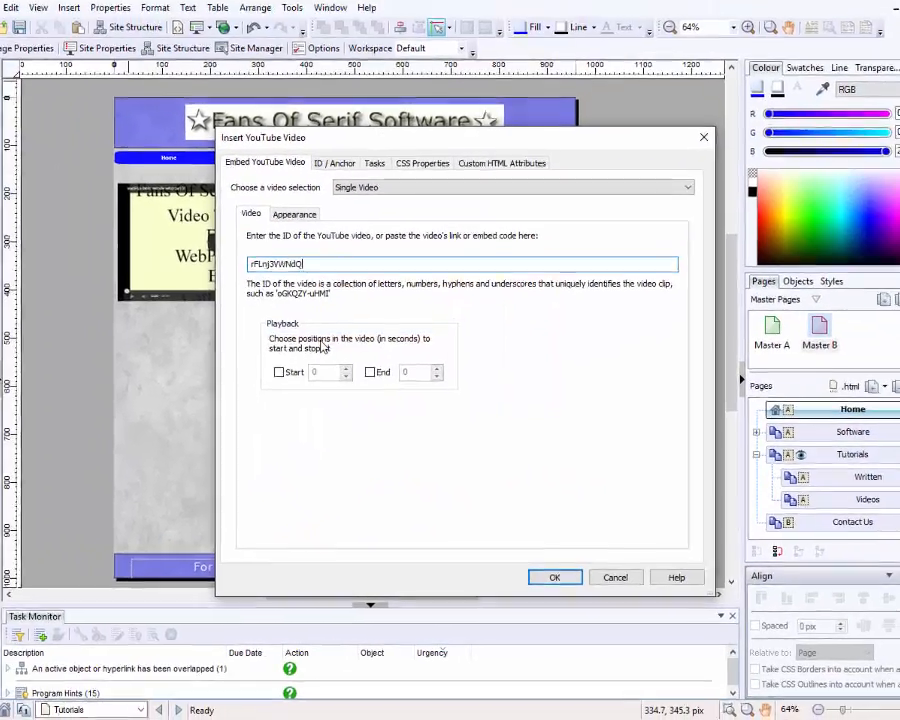
pyautogui.click(558, 567)
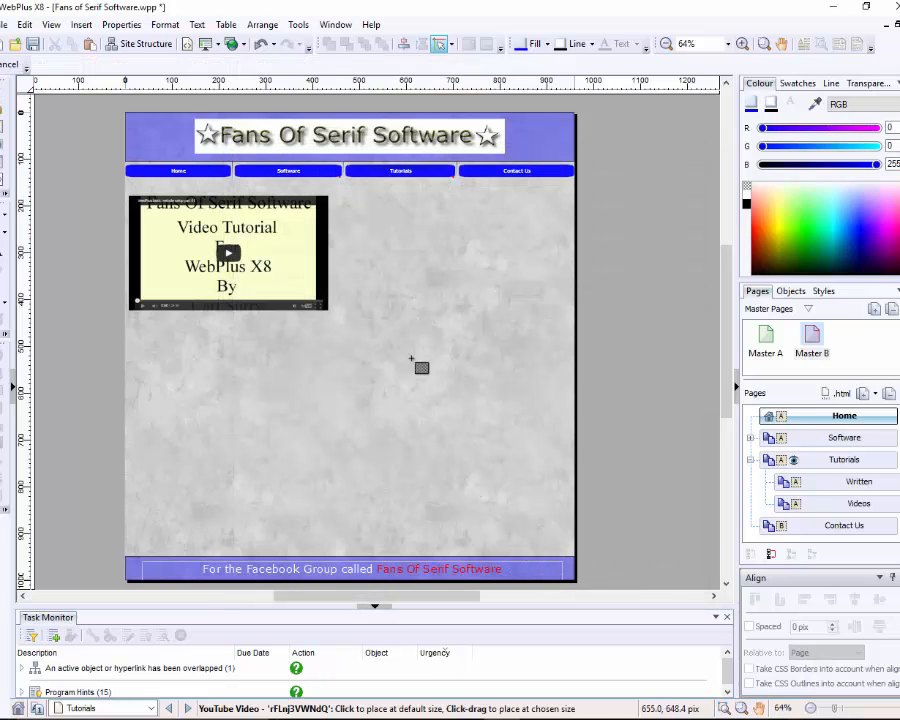
pyautogui.click(396, 310)
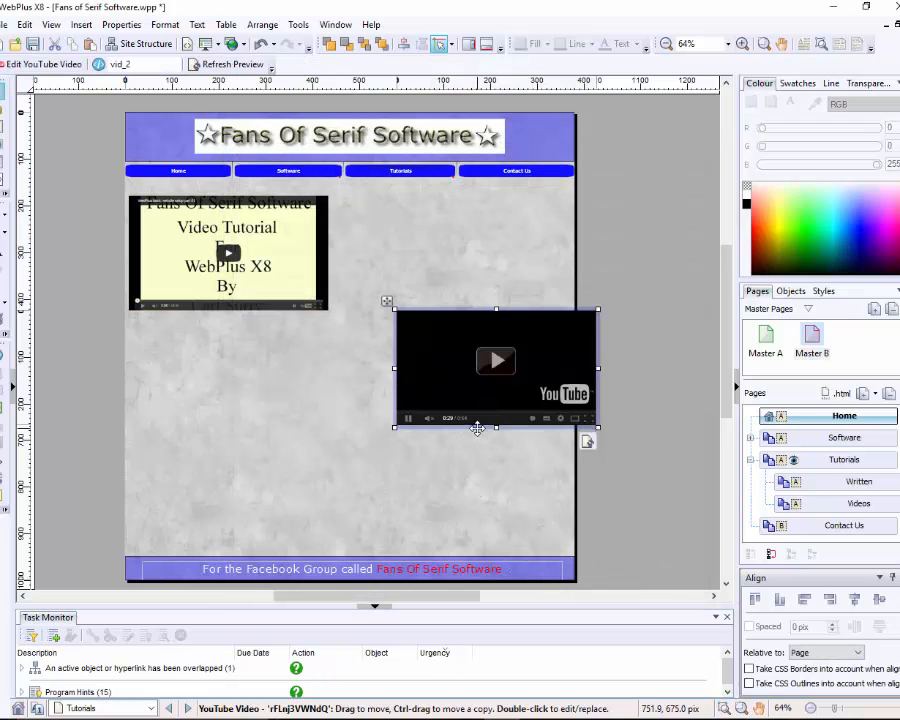
pyautogui.moveTo(477, 427); pyautogui.dragTo(447, 310)
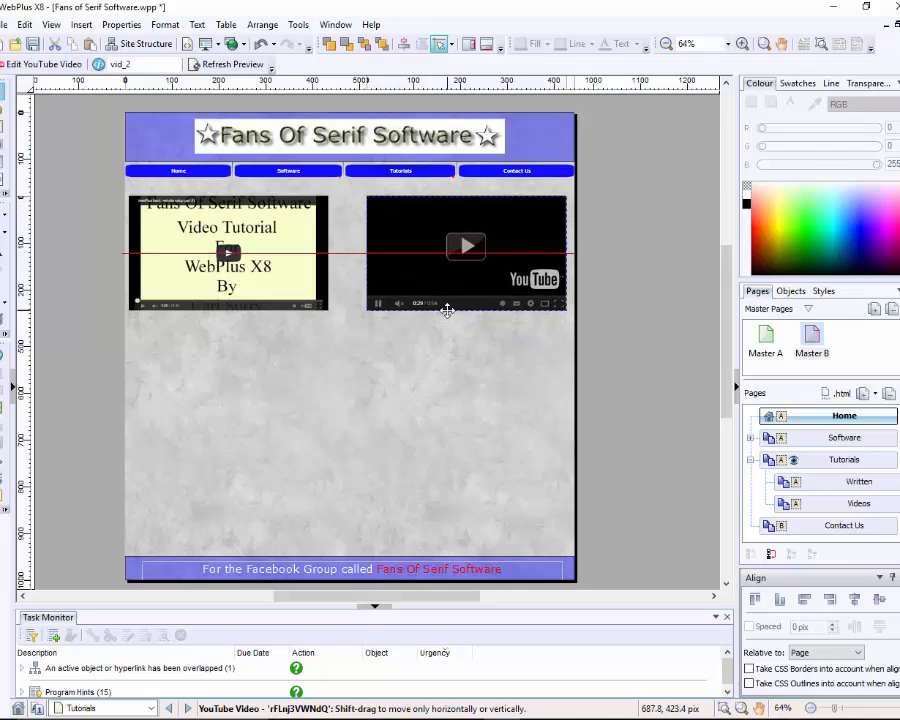
pyautogui.click(442, 402)
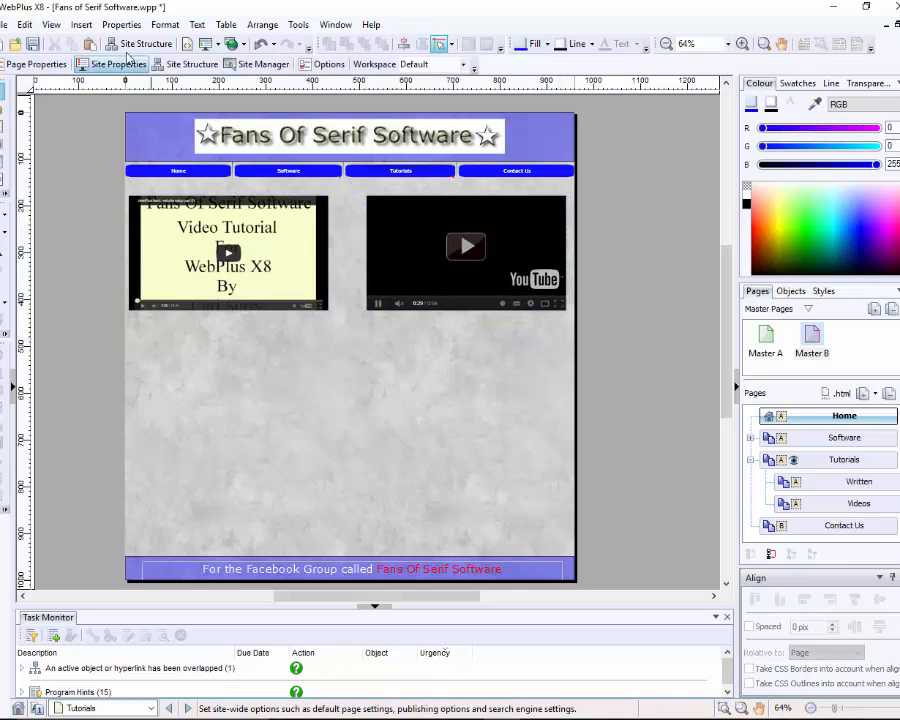
# Start inserting a third YouTube video, copy the part 3 video ID DkVeCT8CFNI from WordPad and return to WebPlus.
pyautogui.click(81, 24)
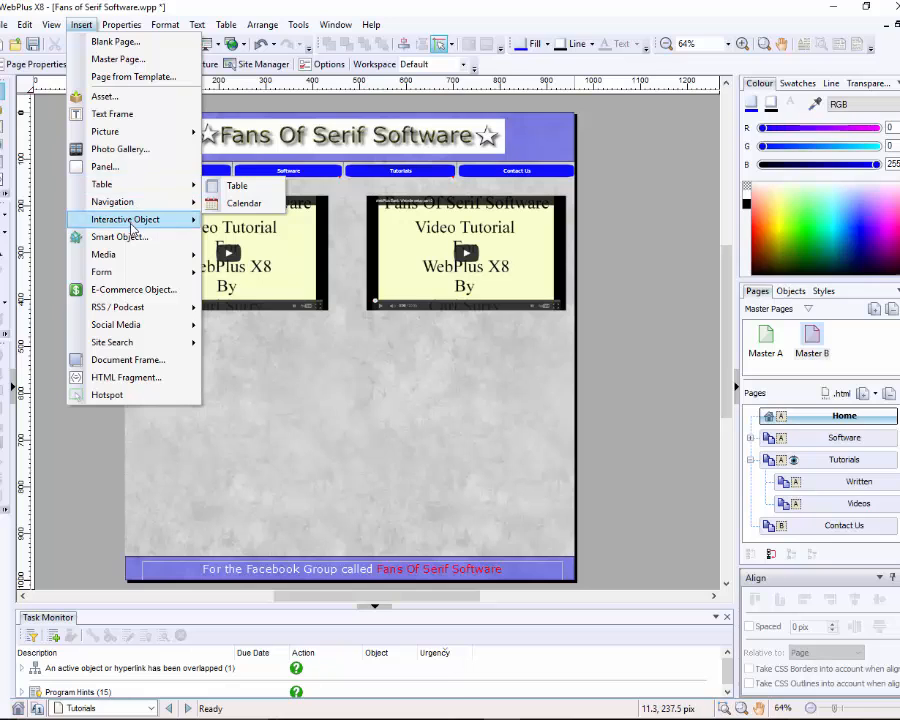
pyautogui.moveTo(140, 258)
pyautogui.click(249, 279)
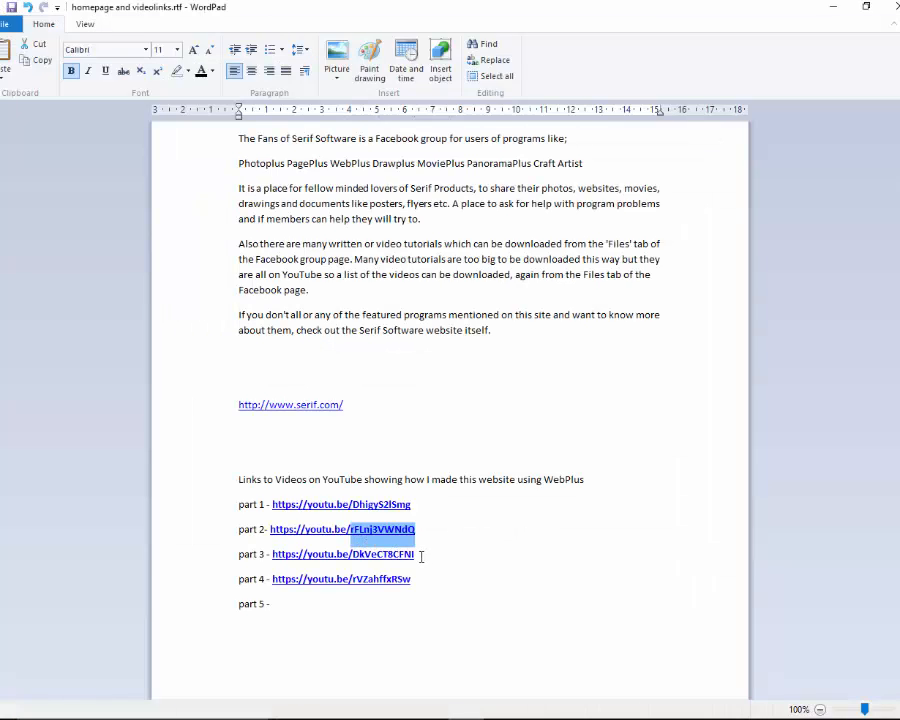
pyautogui.doubleClick(408, 555)
pyautogui.rightClick(398, 562)
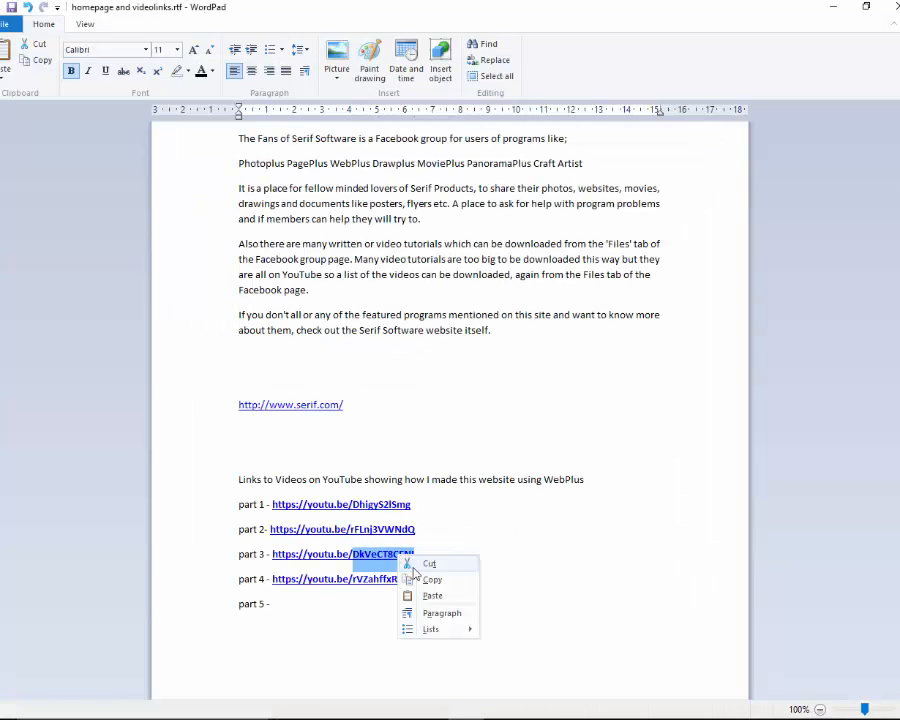
pyautogui.click(432, 577)
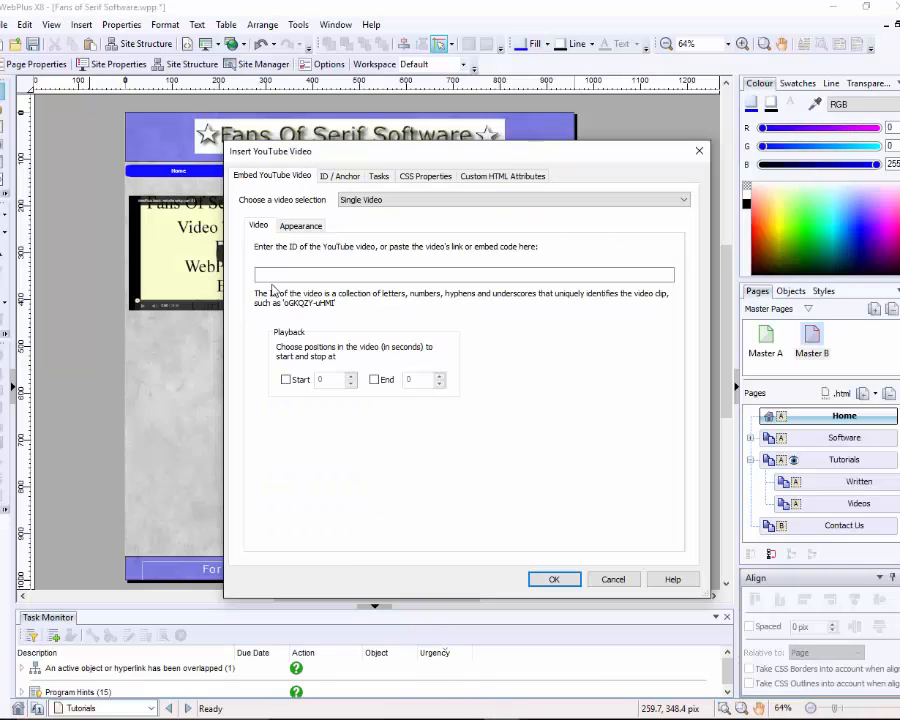
# Paste DkVeCT8CFNI as the third video's ID, place the video on the page and move it below the part 1 video.
pyautogui.click(270, 274)
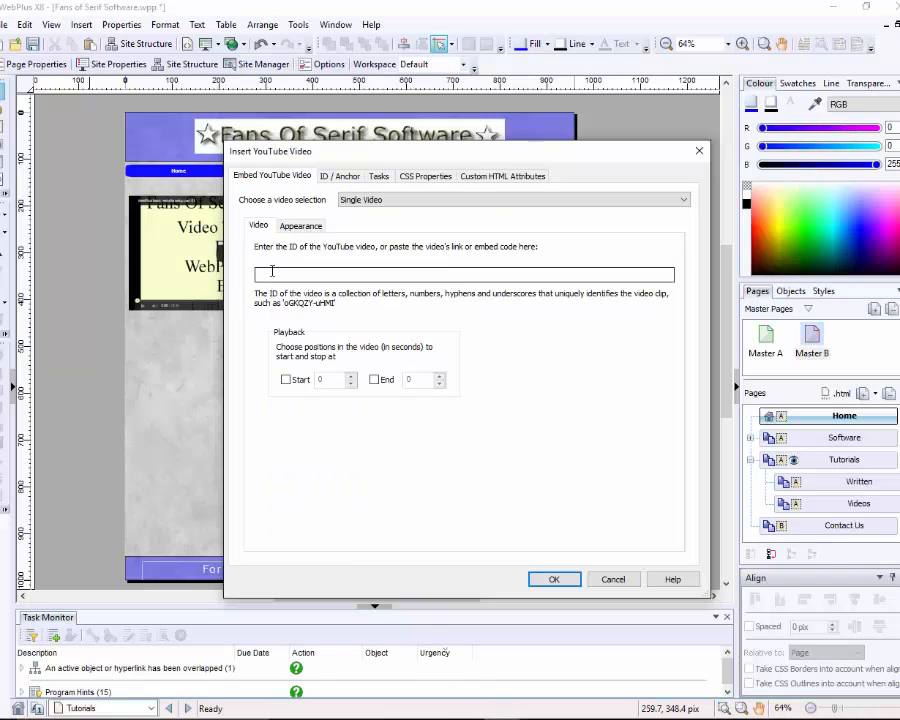
pyautogui.rightClick(270, 274)
pyautogui.click(300, 332)
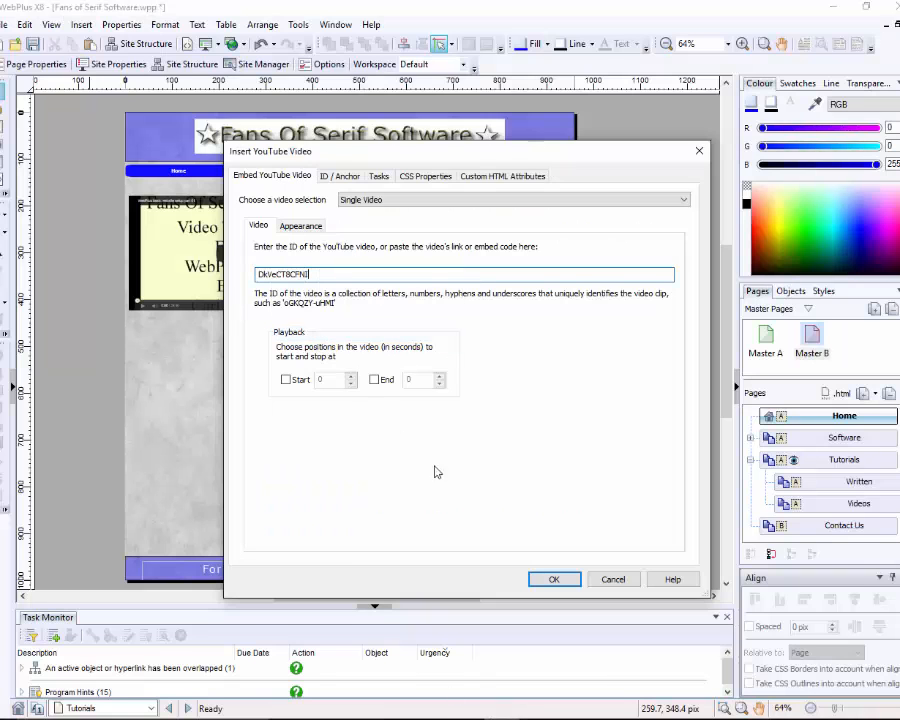
pyautogui.click(541, 584)
pyautogui.moveTo(178, 372); pyautogui.dragTo(380, 490)
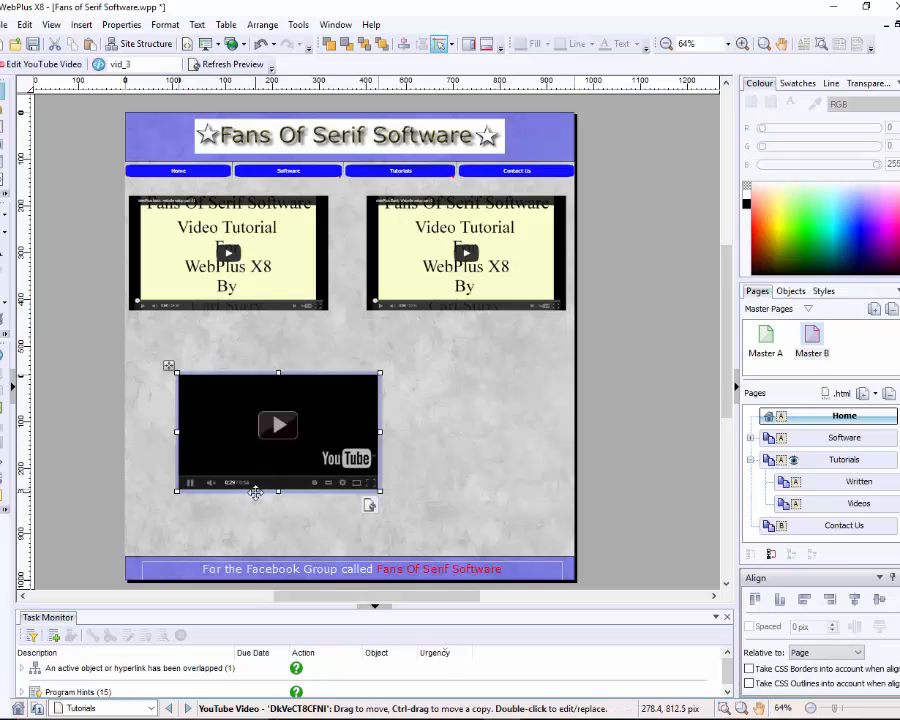
pyautogui.moveTo(255, 492); pyautogui.dragTo(208, 440)
pyautogui.click(406, 476)
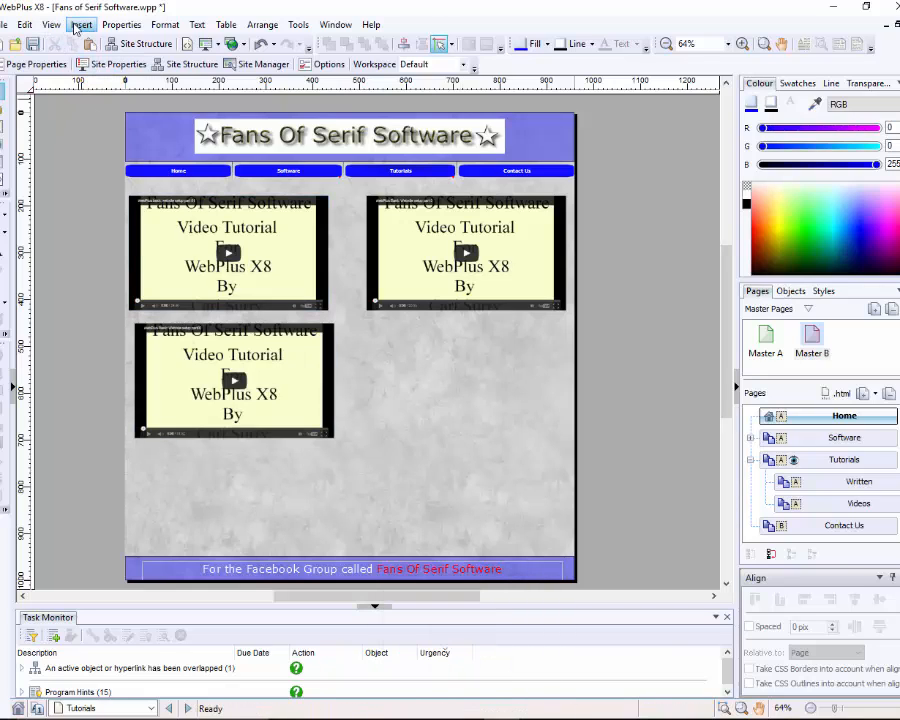
# Start inserting a fourth YouTube video, copy the part 4 video ID rVZahffxRSw from WordPad and return to WebPlus.
pyautogui.click(76, 26)
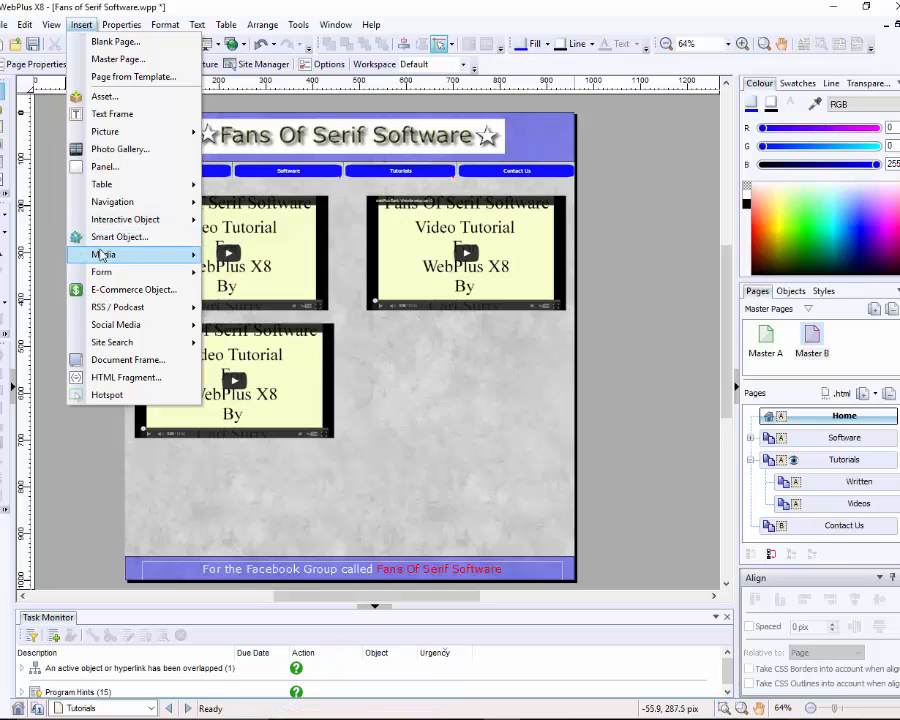
pyautogui.click(172, 272)
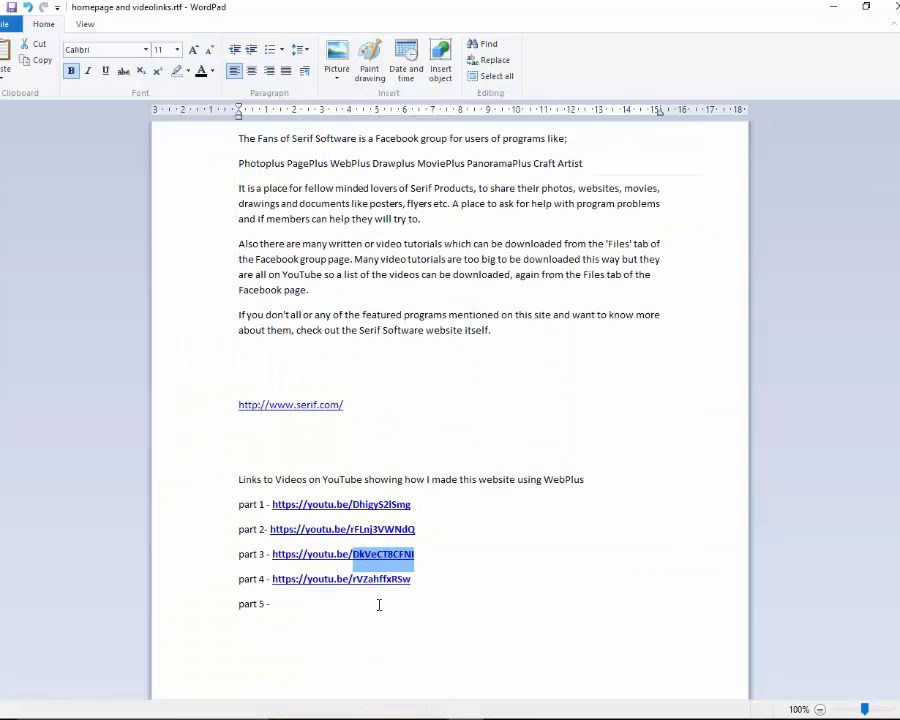
pyautogui.click(417, 580)
pyautogui.doubleClick(356, 639)
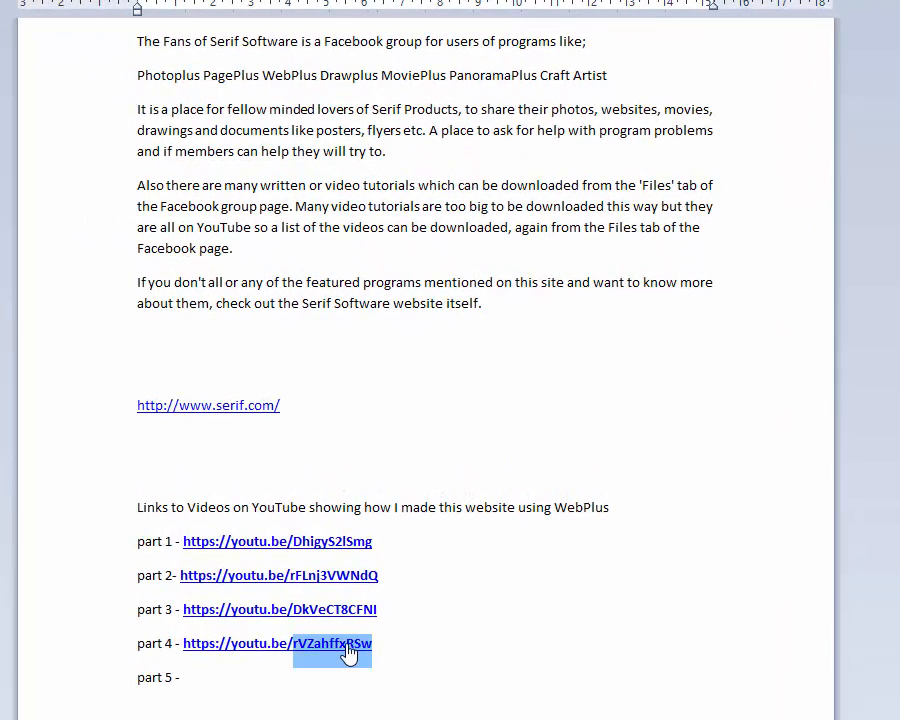
pyautogui.rightClick(348, 653)
pyautogui.click(395, 678)
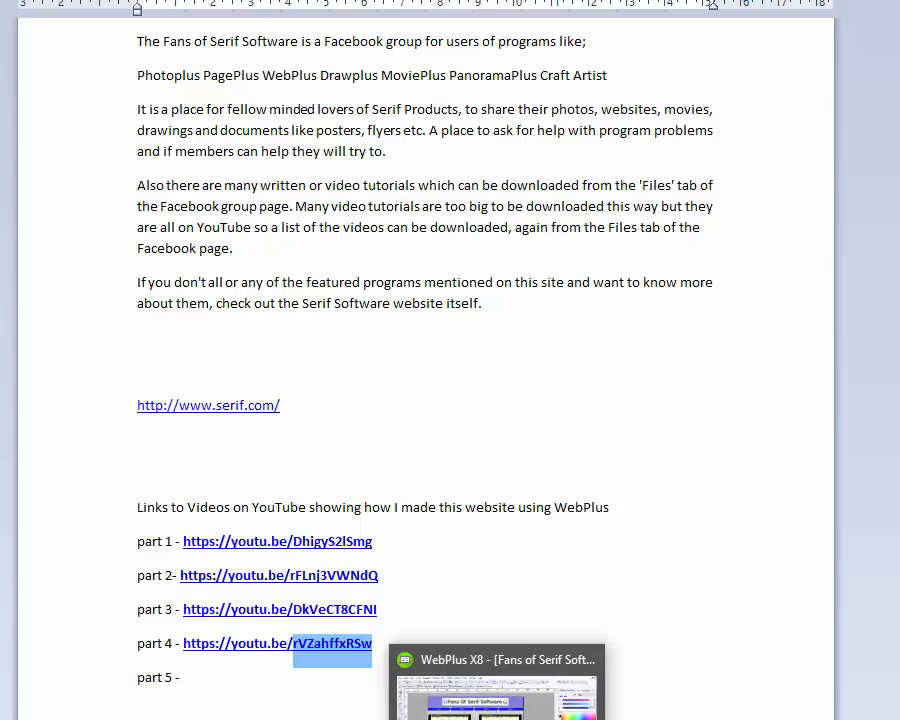
pyautogui.click(494, 700)
# Paste rVZahffxRSw as the fourth video's ID and place the video at default size below the part 2 video.
pyautogui.rightClick(181, 226)
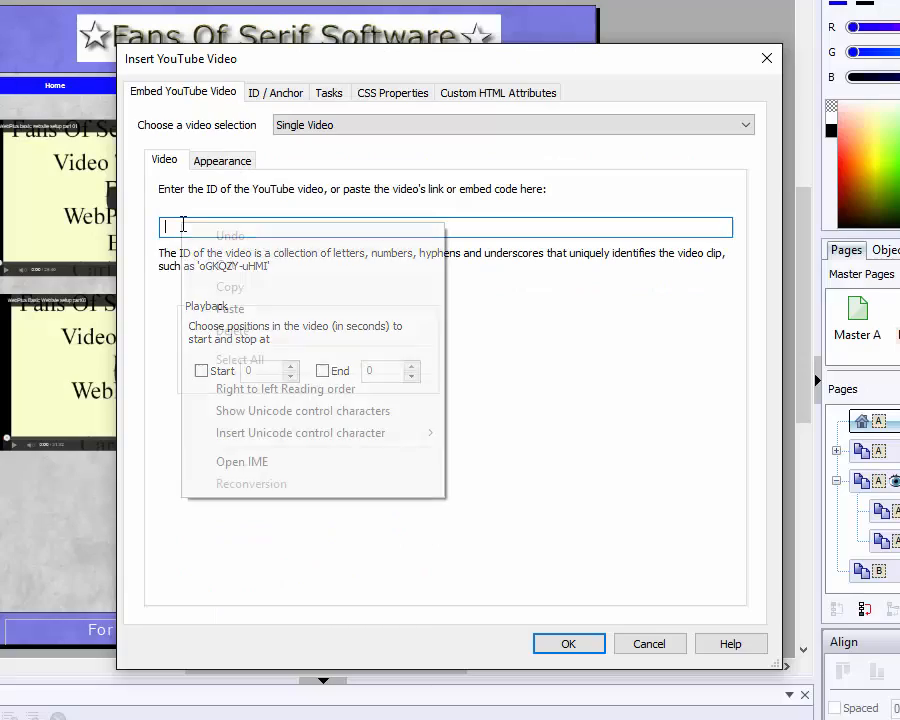
pyautogui.click(232, 306)
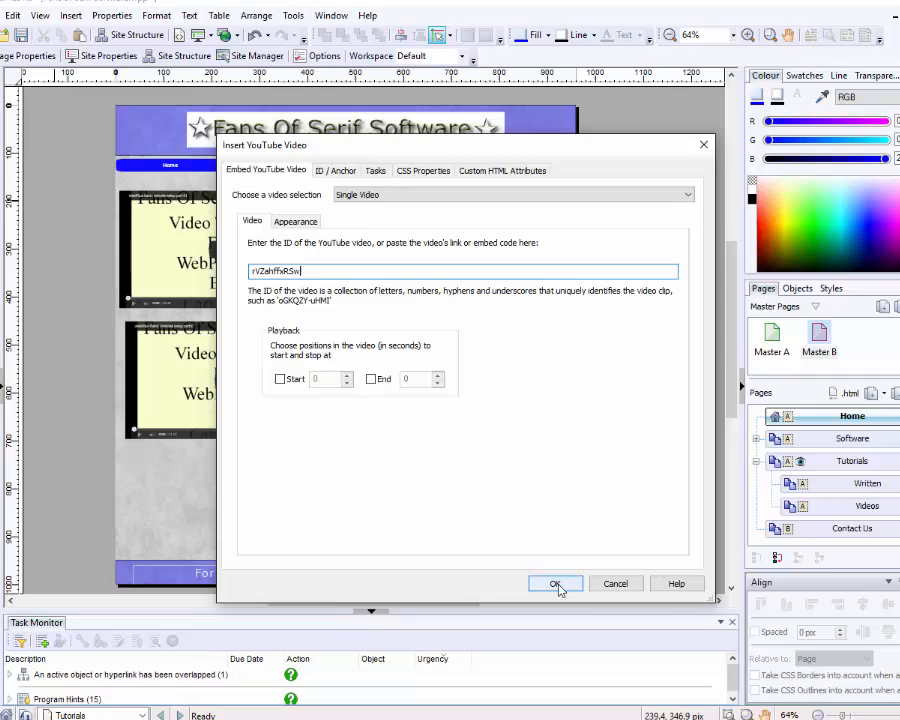
pyautogui.click(568, 643)
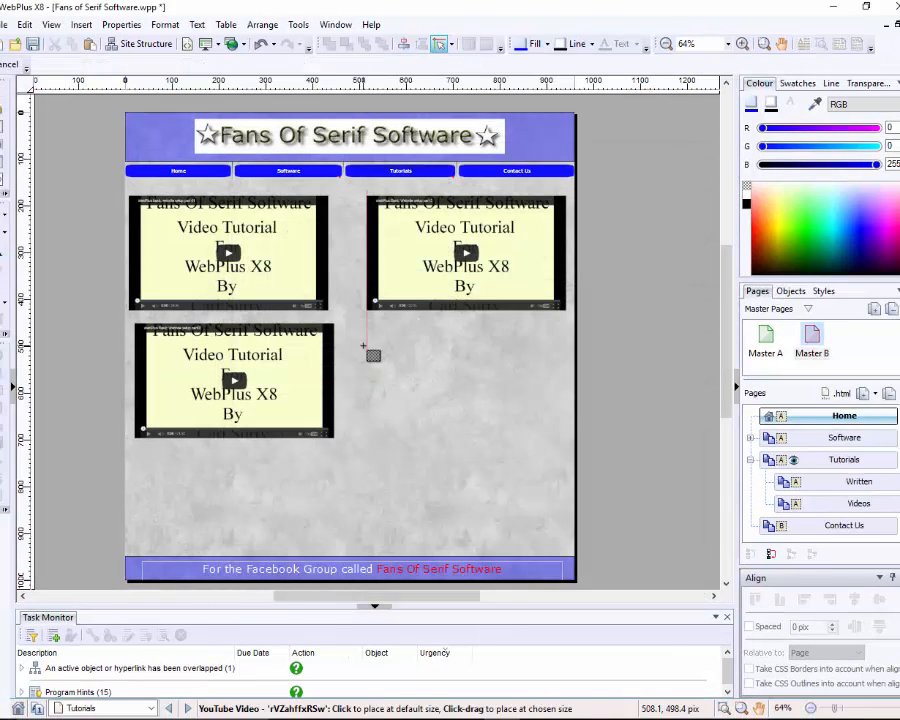
pyautogui.click(366, 345)
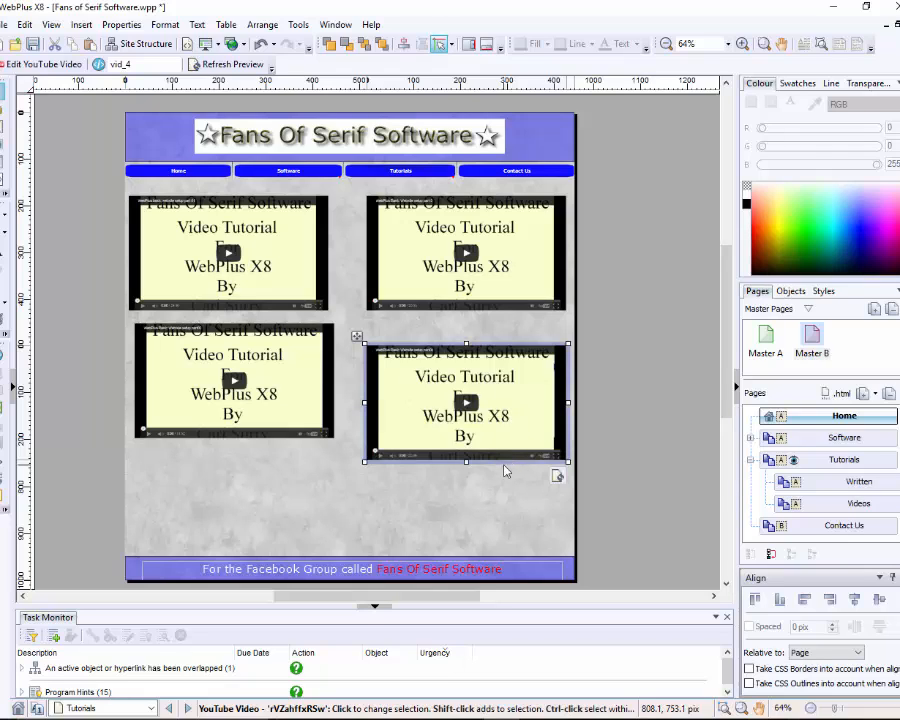
pyautogui.click(488, 492)
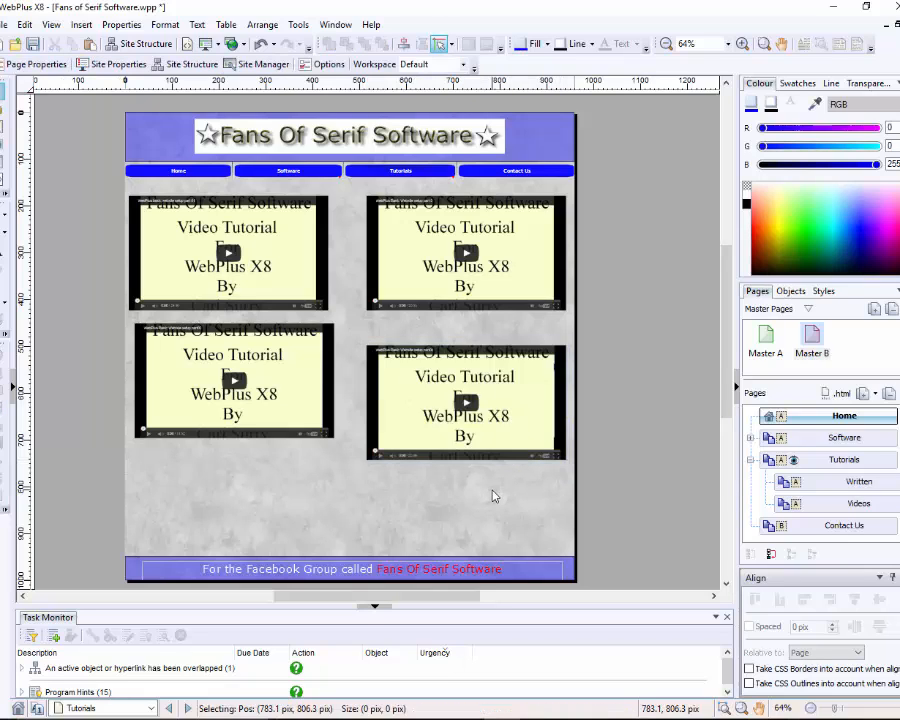
# Move the part 3 video down so that it sits level with the part 4 video.
pyautogui.click(282, 441)
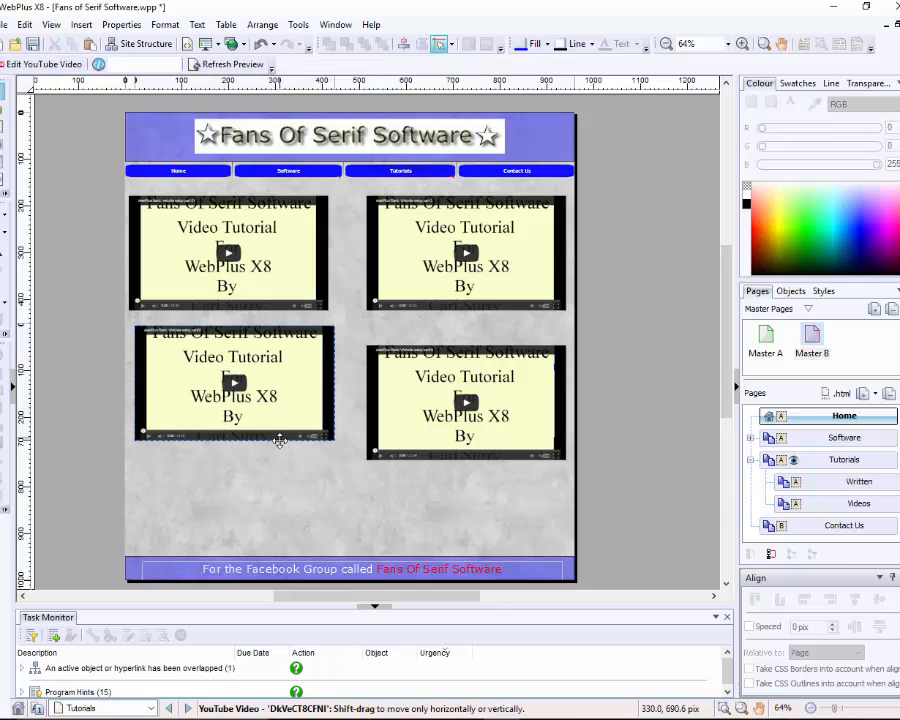
pyautogui.moveTo(280, 437); pyautogui.dragTo(286, 461)
pyautogui.click(295, 485)
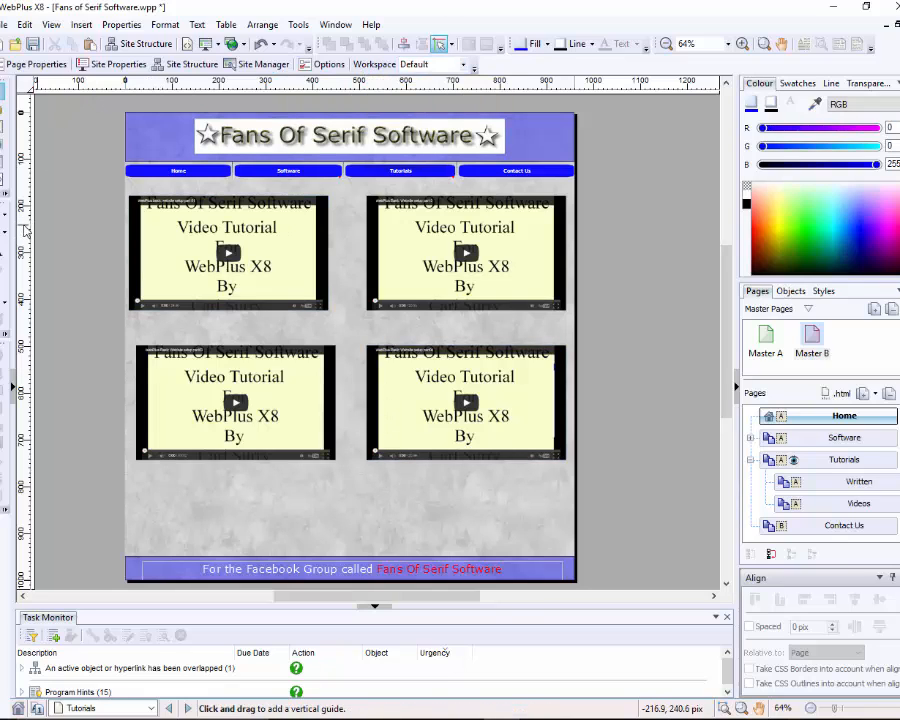
# Add vertical guides near both side edges of the page and align the part 1 video to the left guide and part 2 to the right.
pyautogui.moveTo(25, 228); pyautogui.dragTo(558, 251)
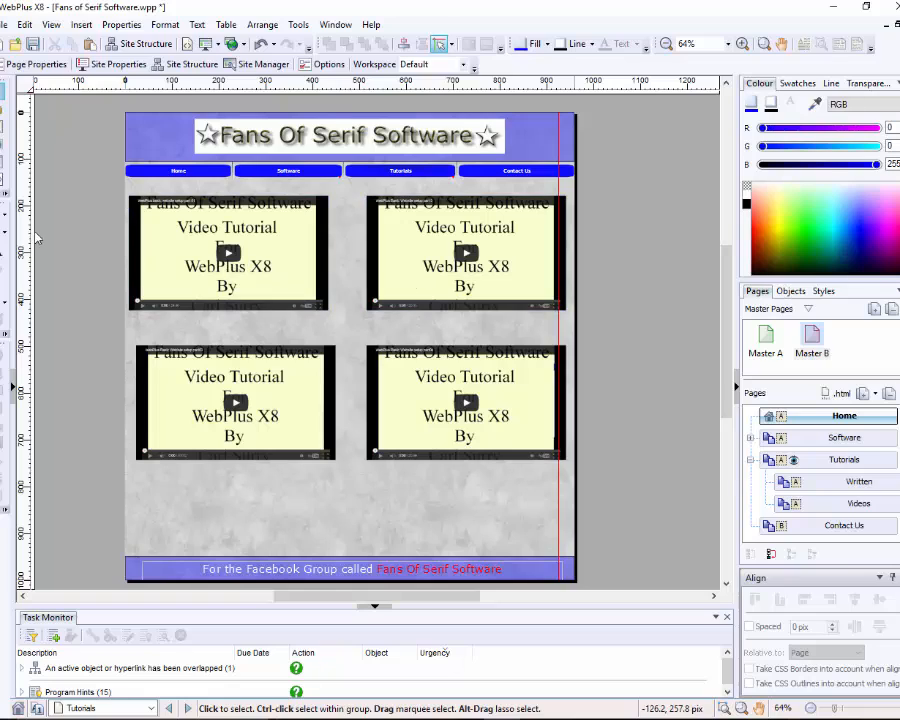
pyautogui.moveTo(23, 244); pyautogui.dragTo(147, 241)
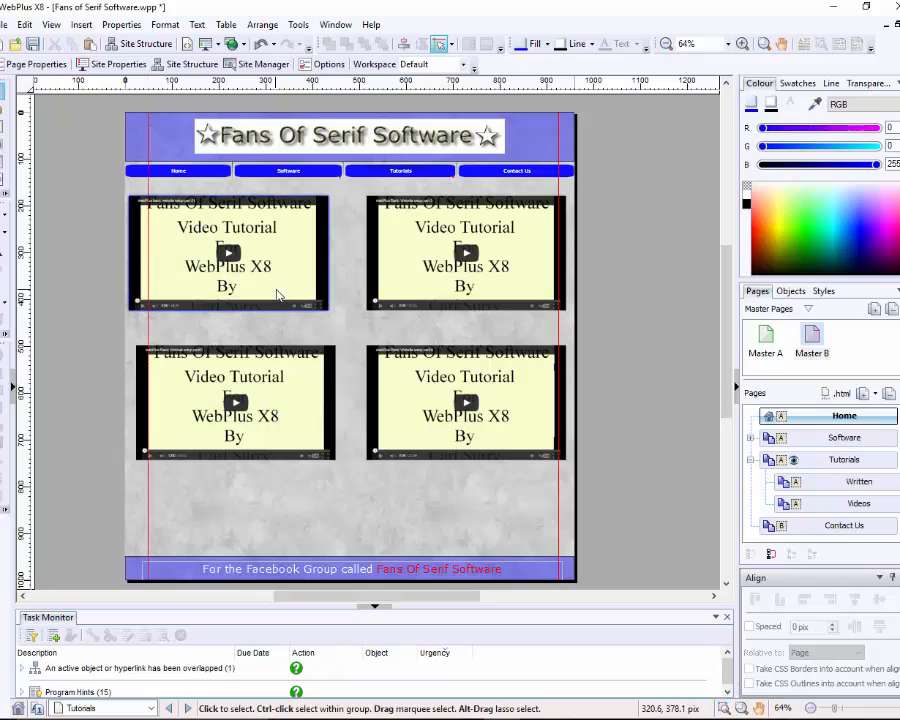
pyautogui.click(278, 294)
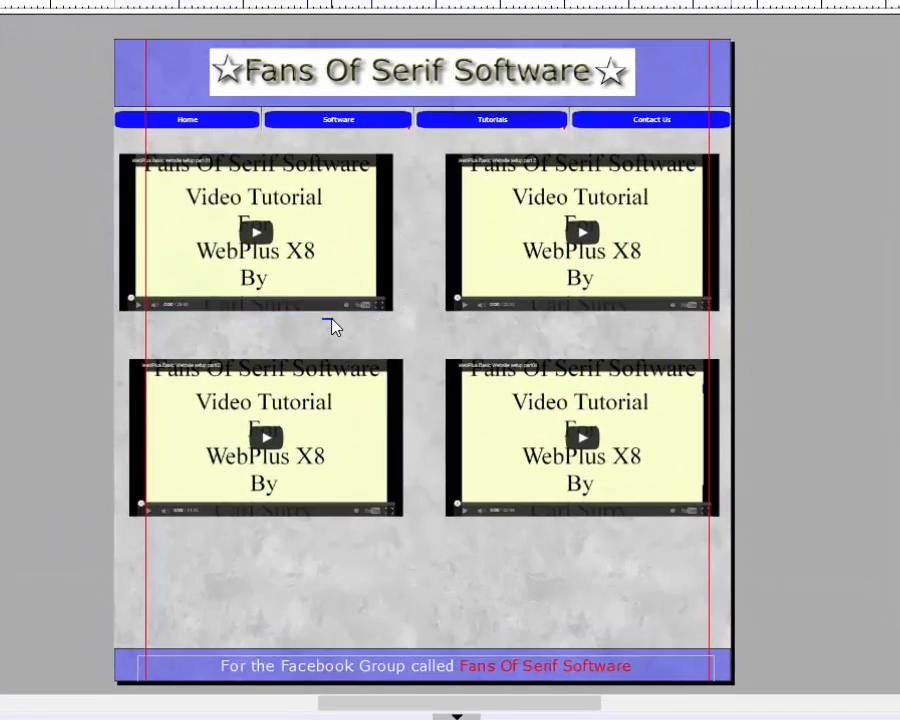
pyautogui.click(321, 306)
pyautogui.moveTo(322, 312); pyautogui.dragTo(350, 313)
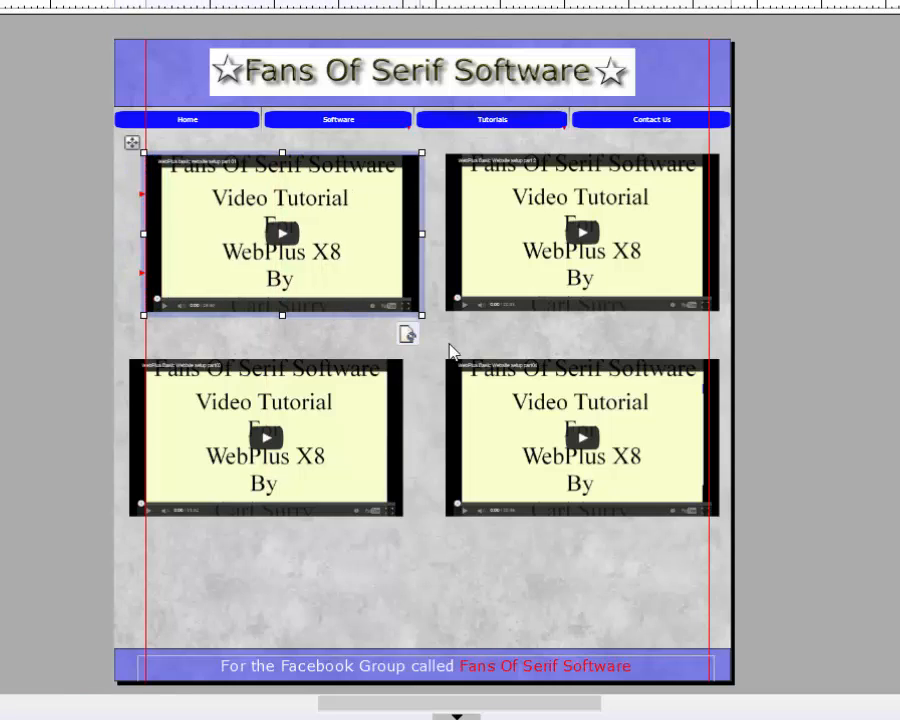
pyautogui.click(606, 303)
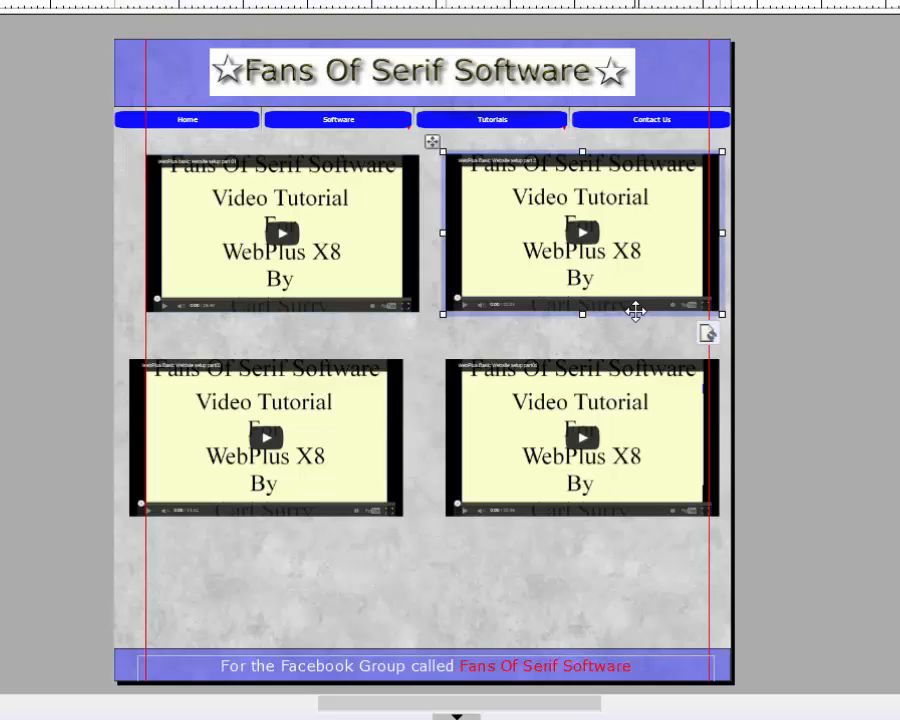
pyautogui.moveTo(638, 314); pyautogui.dragTo(627, 312)
# Move the part 3 and part 4 videos up in one row, aligned to the guides directly beneath the part 1 and part 2 videos.
pyautogui.click(288, 482)
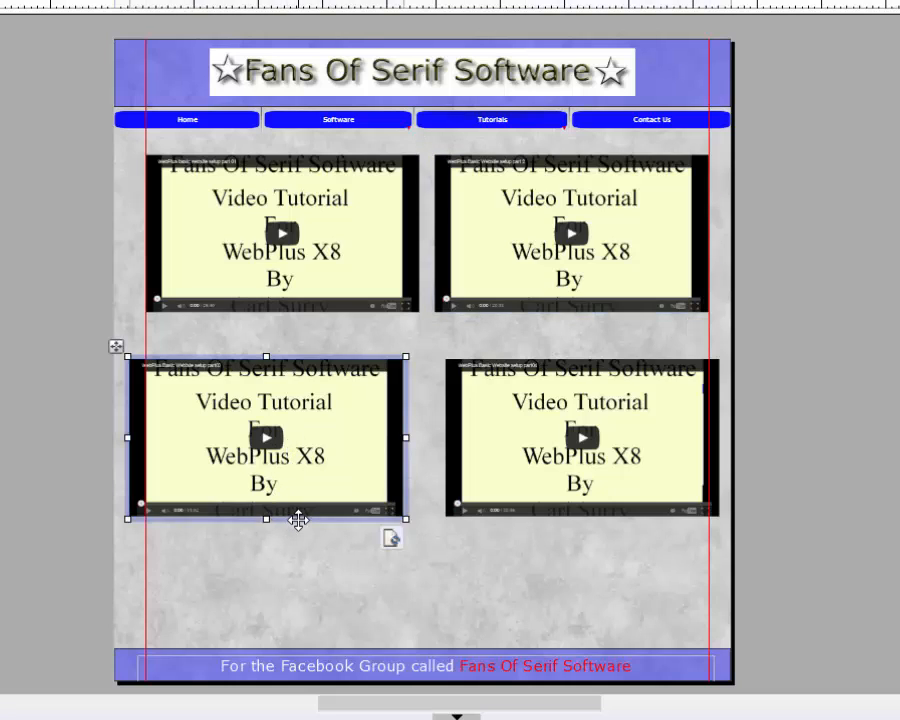
pyautogui.moveTo(297, 518); pyautogui.dragTo(316, 498)
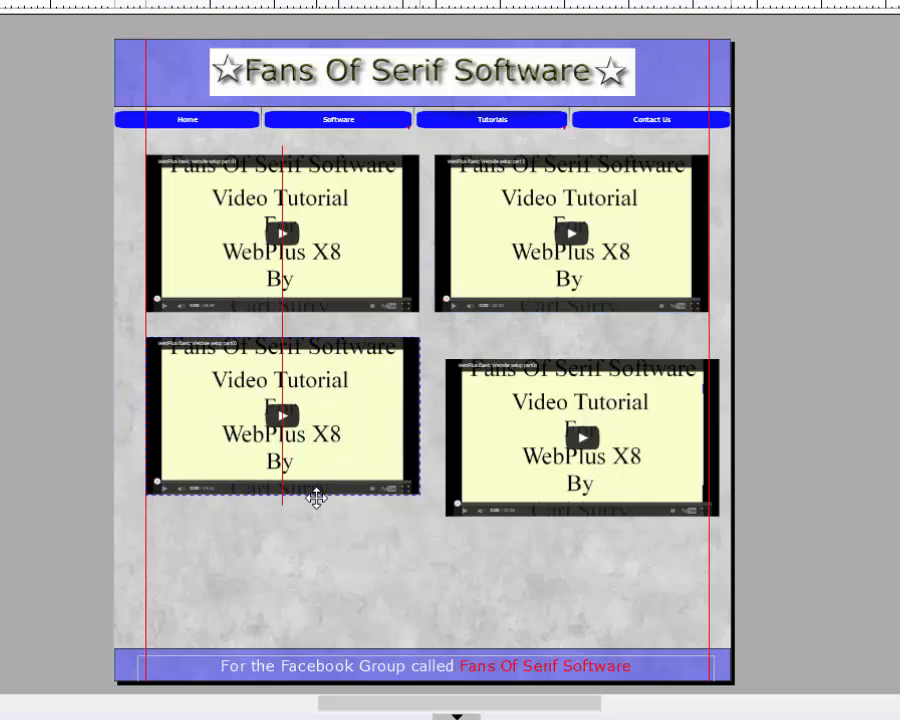
pyautogui.click(643, 519)
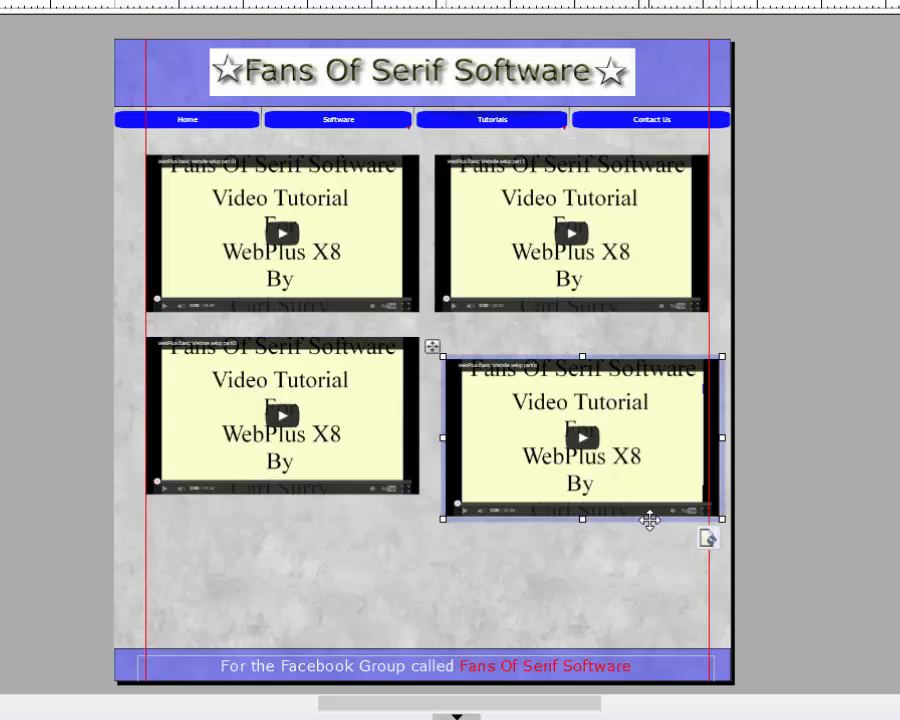
pyautogui.moveTo(649, 521); pyautogui.dragTo(640, 502)
pyautogui.click(571, 540)
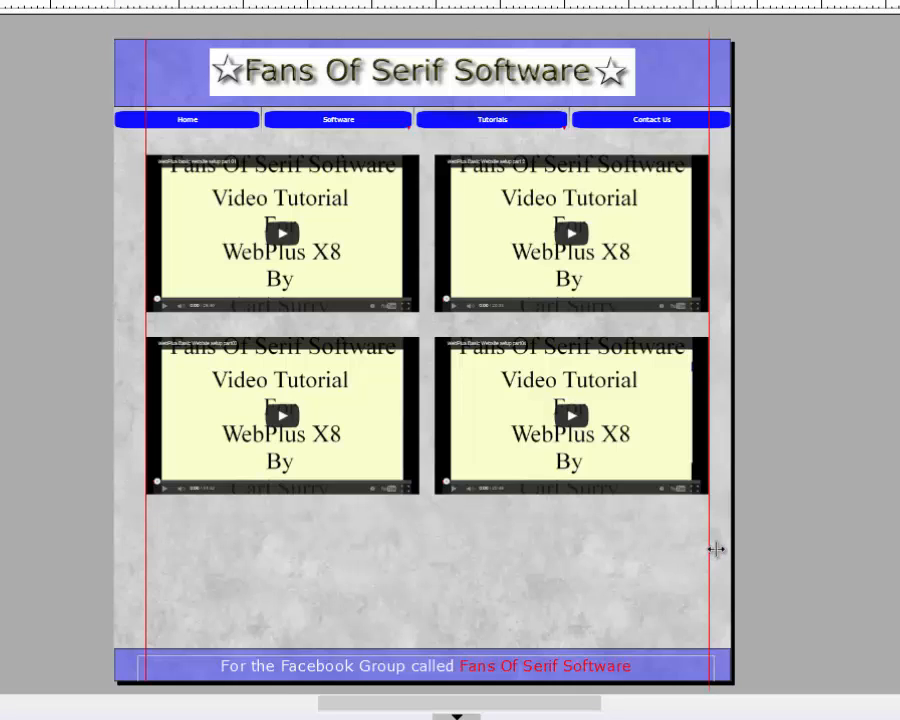
# Remove both vertical guides from the page and group the four tutorial videos into one object.
pyautogui.moveTo(712, 545); pyautogui.dragTo(94, 512)
pyautogui.moveTo(146, 536); pyautogui.dragTo(82, 525)
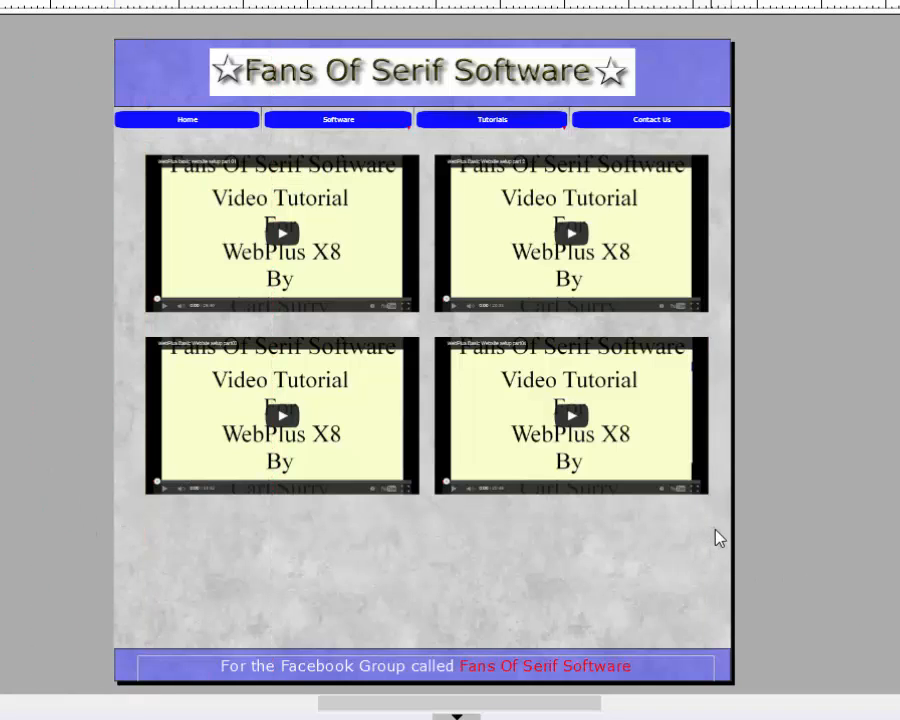
pyautogui.moveTo(718, 531); pyautogui.dragTo(110, 136)
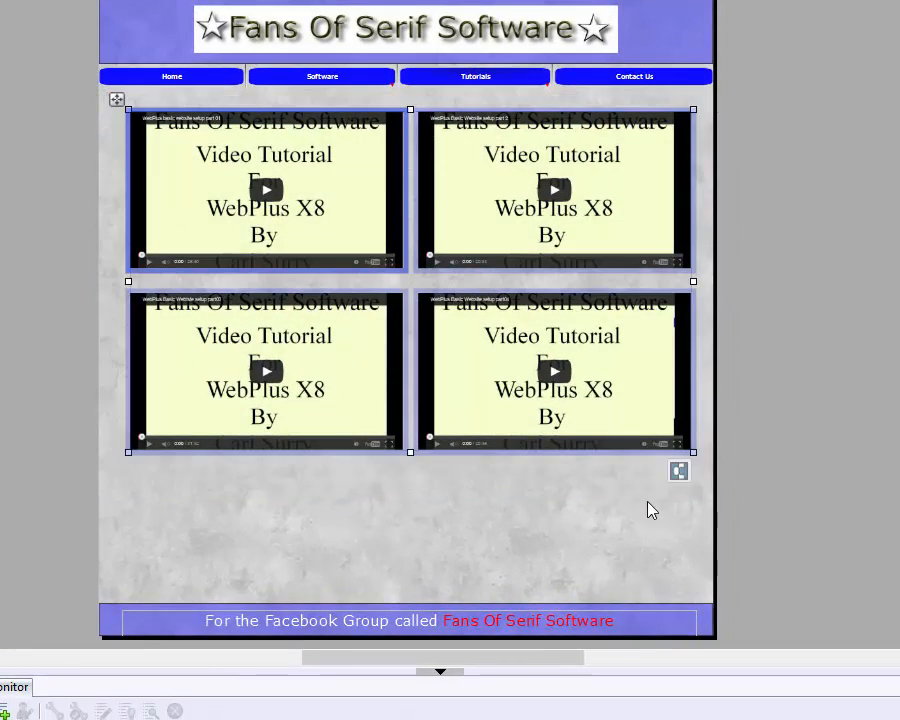
pyautogui.click(679, 471)
pyautogui.click(556, 493)
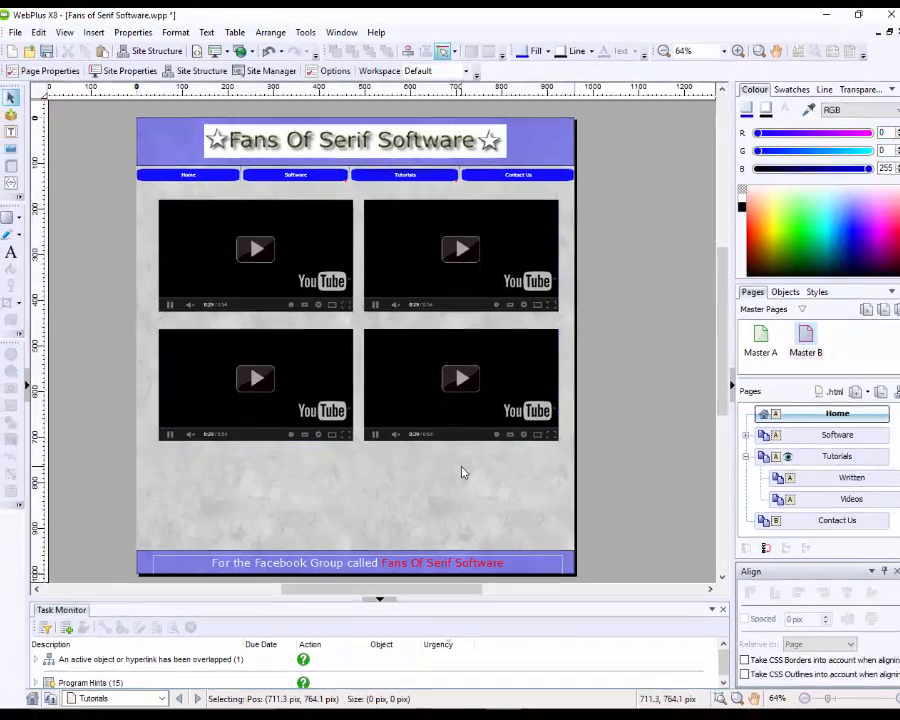
# Centre the grouped videos horizontally relative to the page and ungroup them again.
pyautogui.click(410, 424)
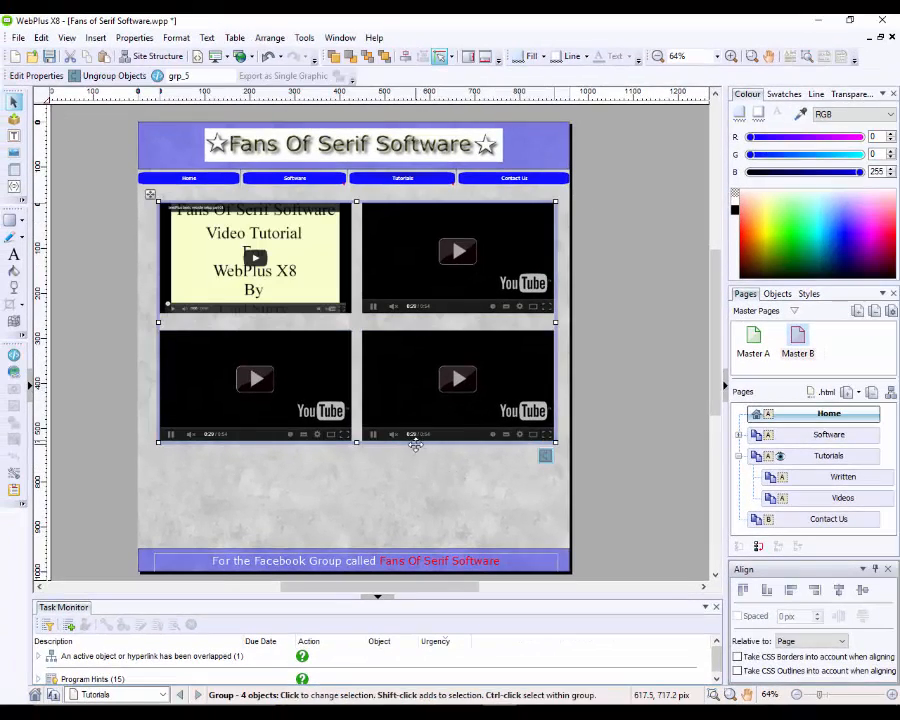
pyautogui.click(415, 444)
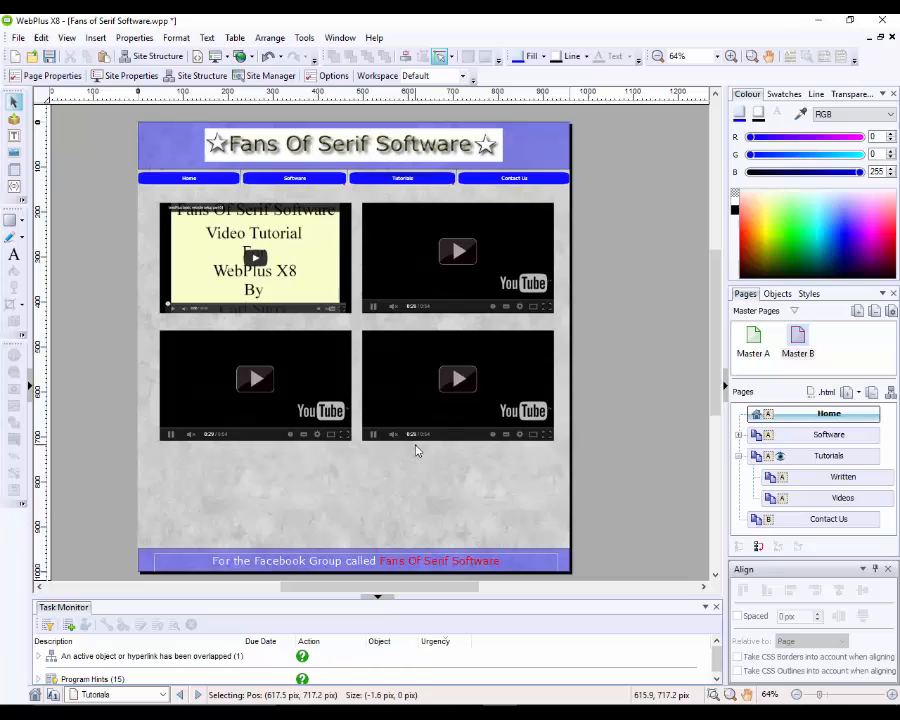
pyautogui.click(487, 434)
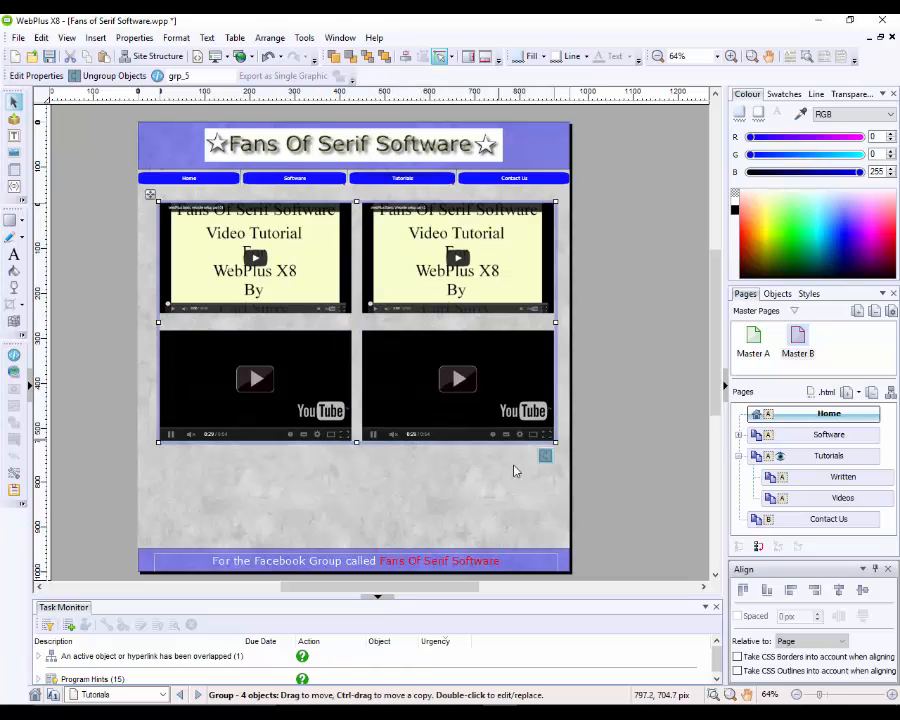
pyautogui.click(839, 589)
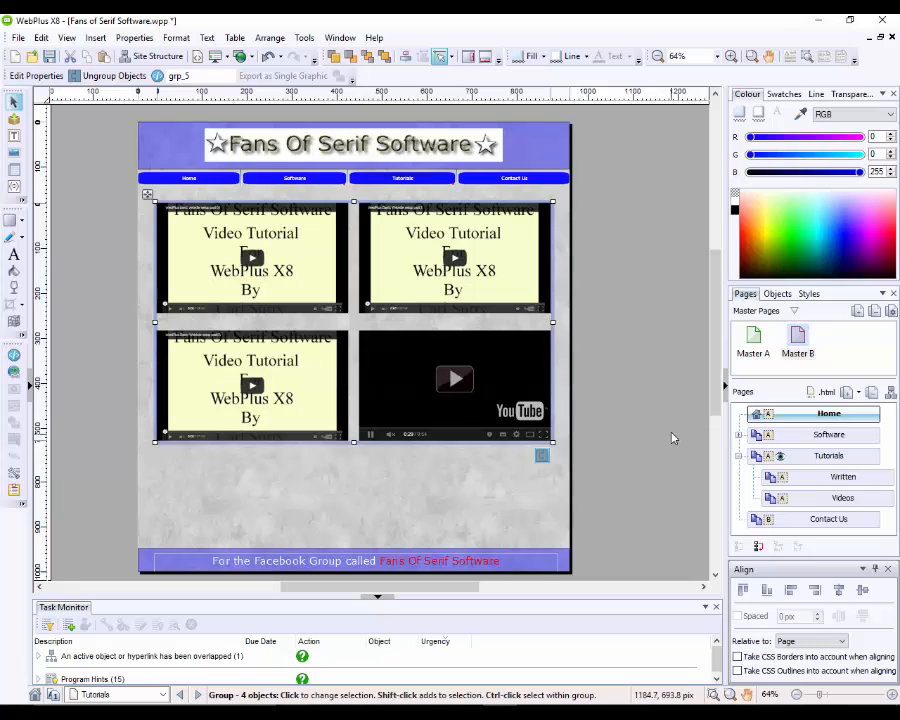
pyautogui.click(542, 457)
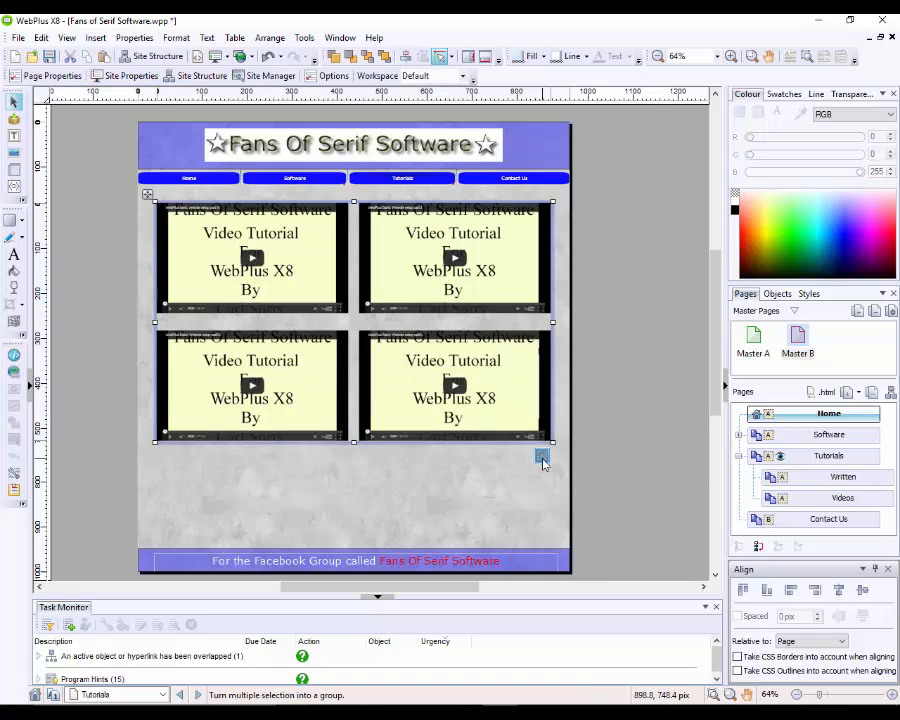
pyautogui.click(418, 482)
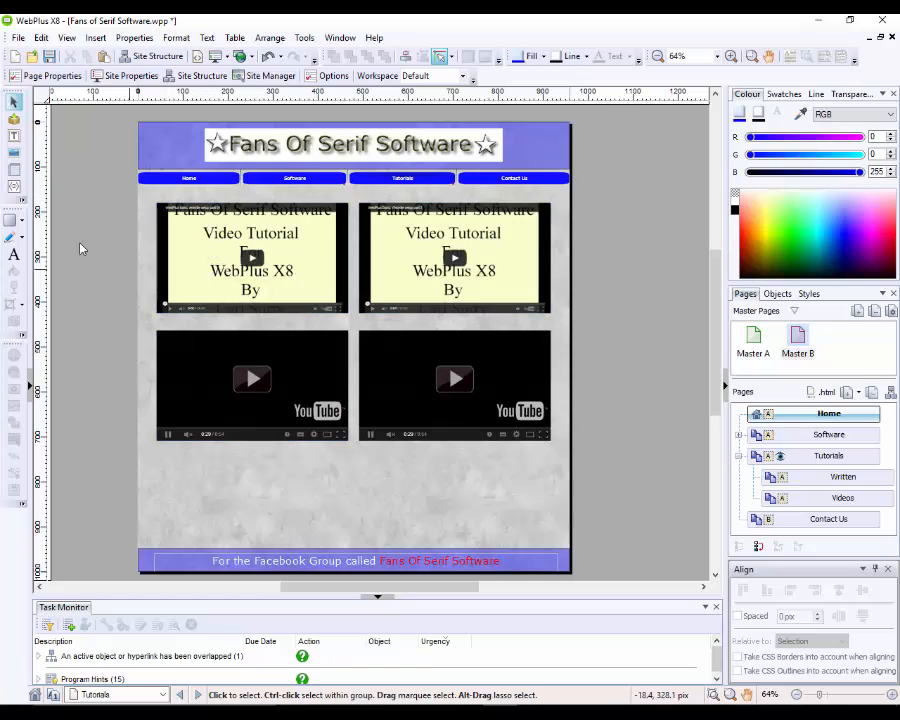
# Create a thin text frame spanning the width of both video columns and place it directly beneath the bottom row of videos.
pyautogui.click(14, 138)
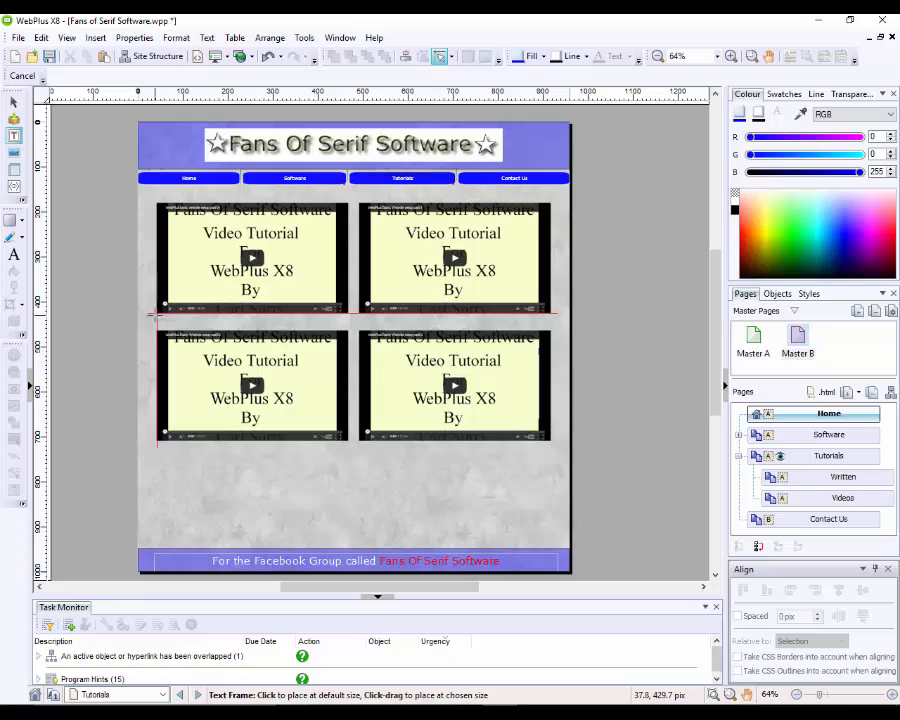
pyautogui.moveTo(157, 314); pyautogui.dragTo(553, 330)
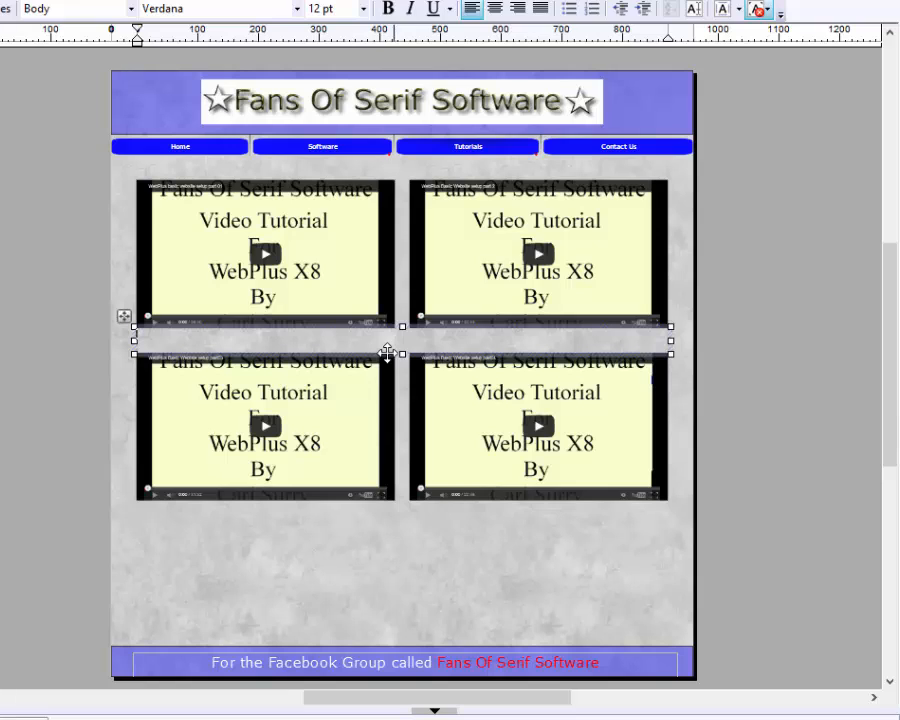
pyautogui.moveTo(393, 421); pyautogui.dragTo(381, 526)
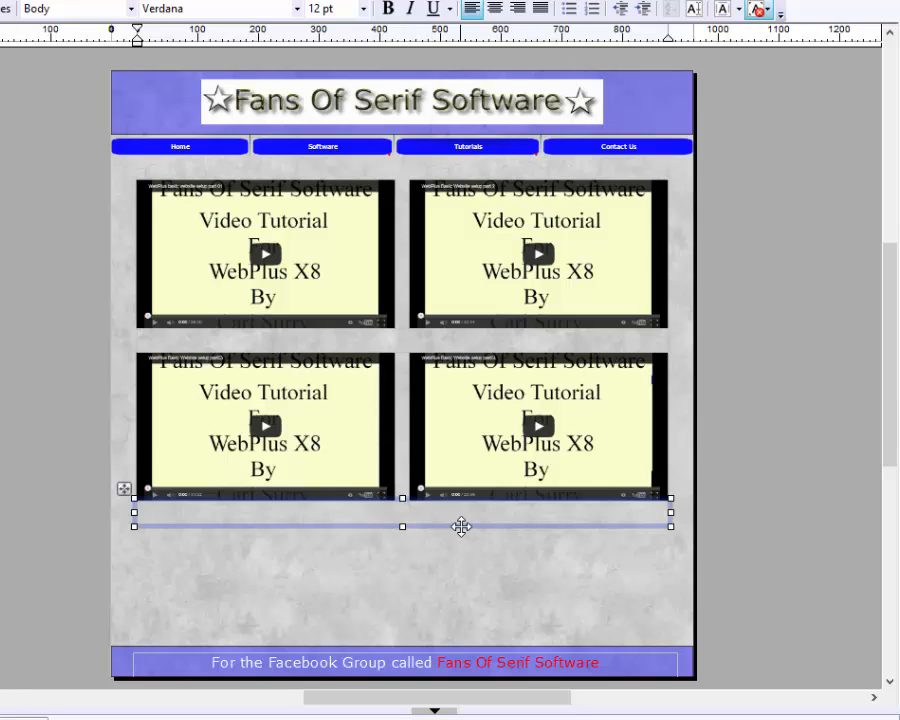
# Duplicate the empty text frame into the gap between the two video rows and enter the caption "Making website video part 1".
pyautogui.rightClick(460, 526)
pyautogui.click(505, 563)
pyautogui.click(404, 561)
pyautogui.rightClick(404, 561)
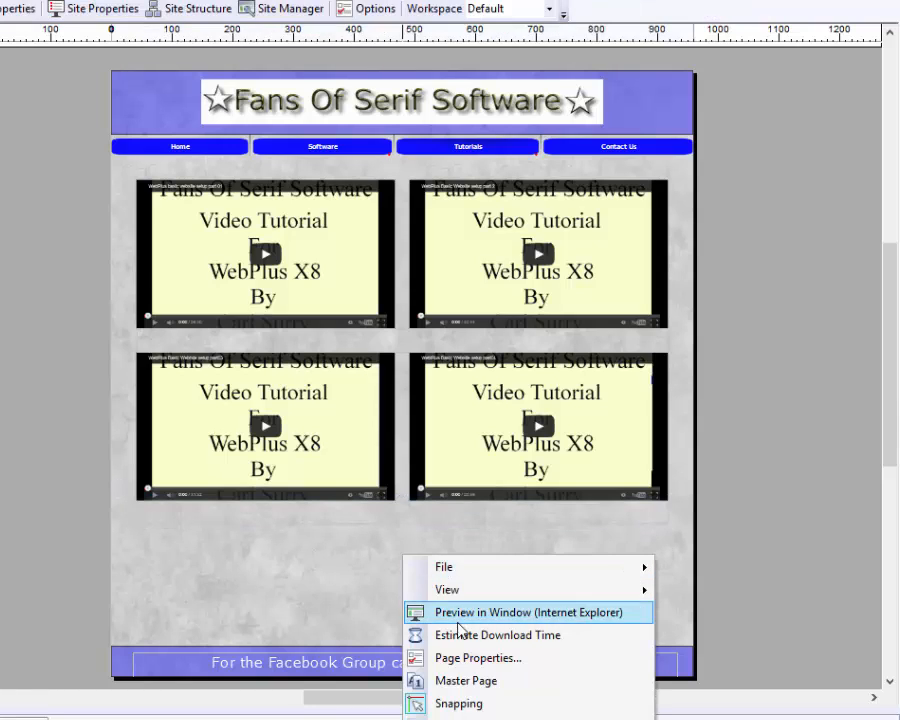
pyautogui.click(470, 718)
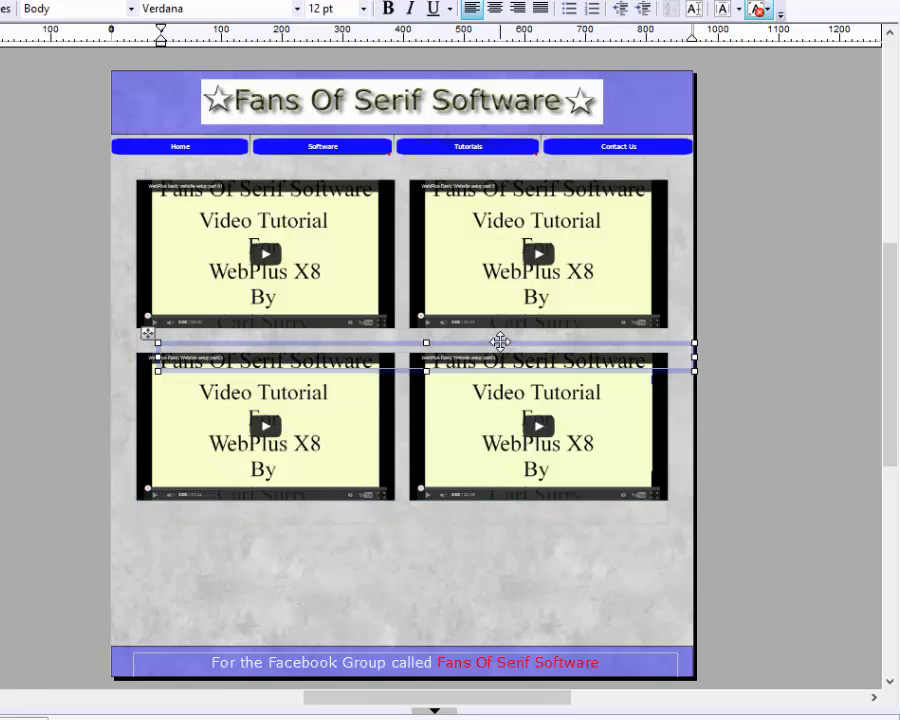
pyautogui.moveTo(500, 343); pyautogui.dragTo(476, 334)
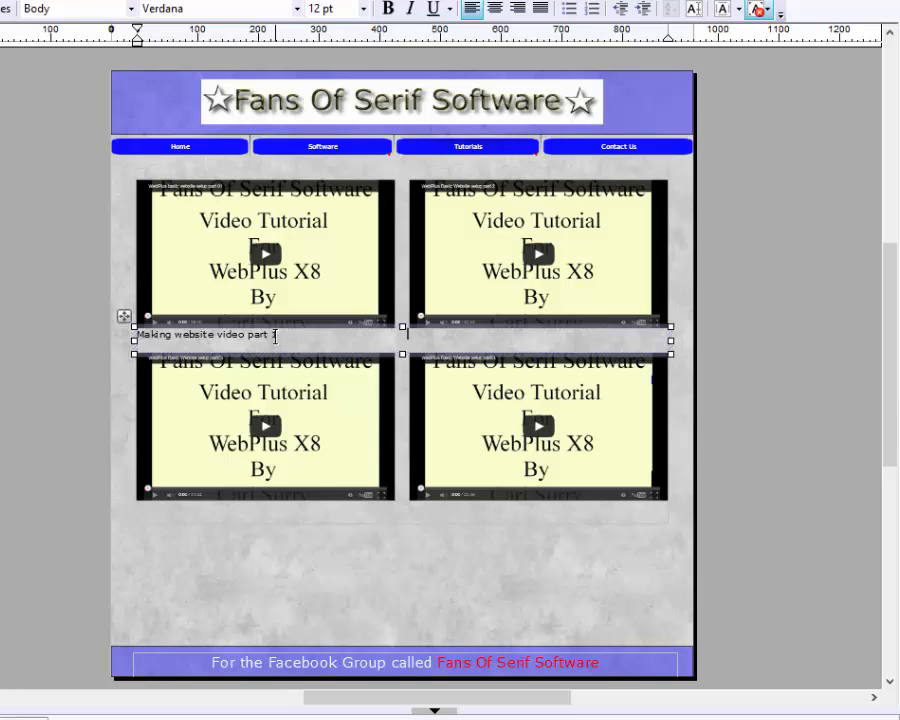
# Copy the part 1 caption and paste it beneath the second video, numbered as "Making website video part 2".
pyautogui.moveTo(275, 336); pyautogui.dragTo(134, 337)
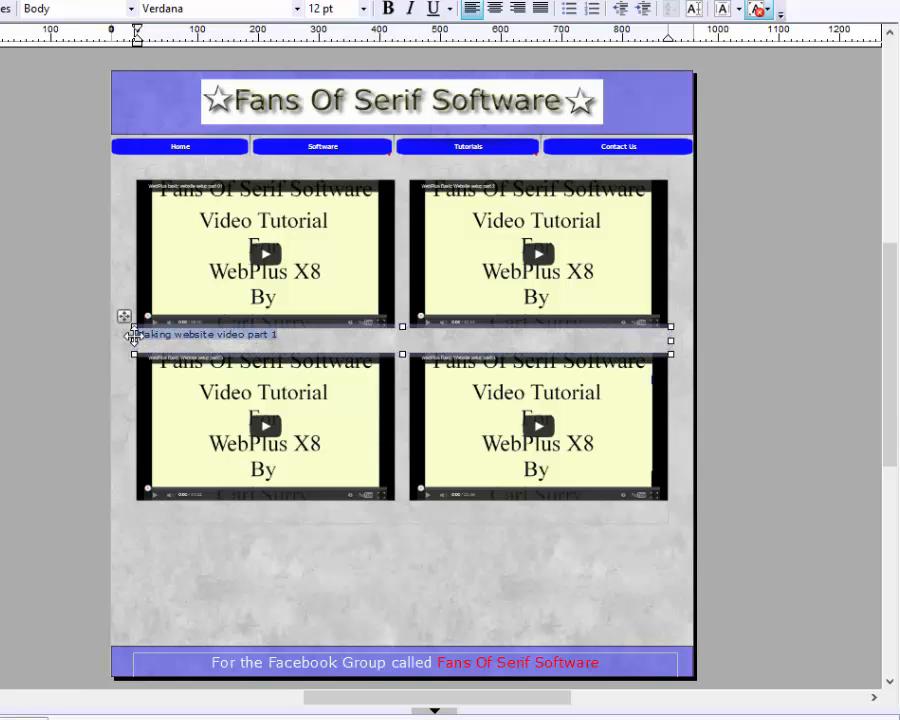
pyautogui.rightClick(178, 342)
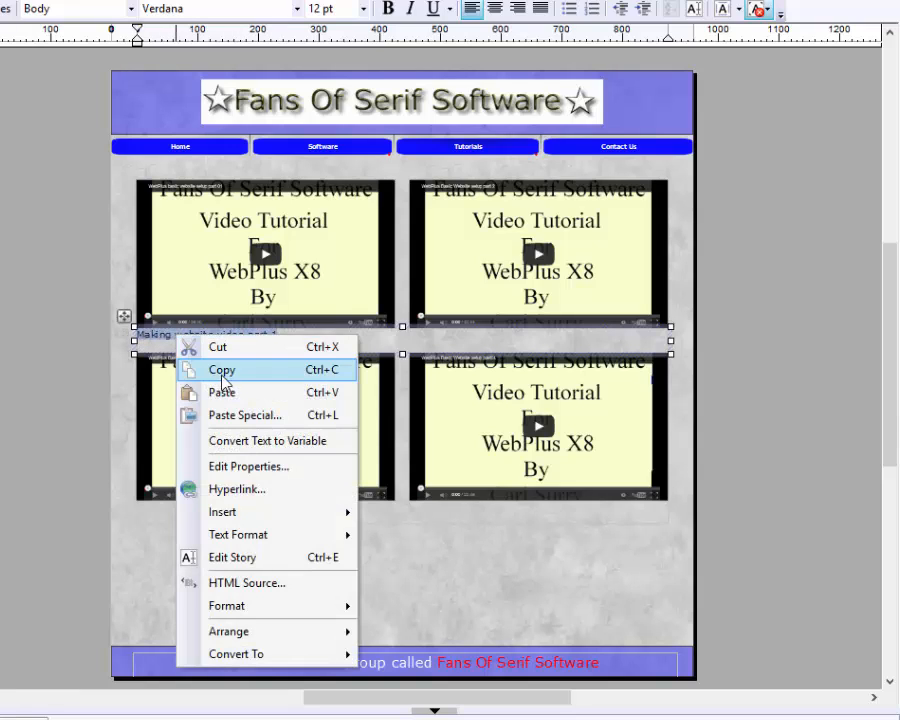
pyautogui.click(205, 367)
pyautogui.click(413, 333)
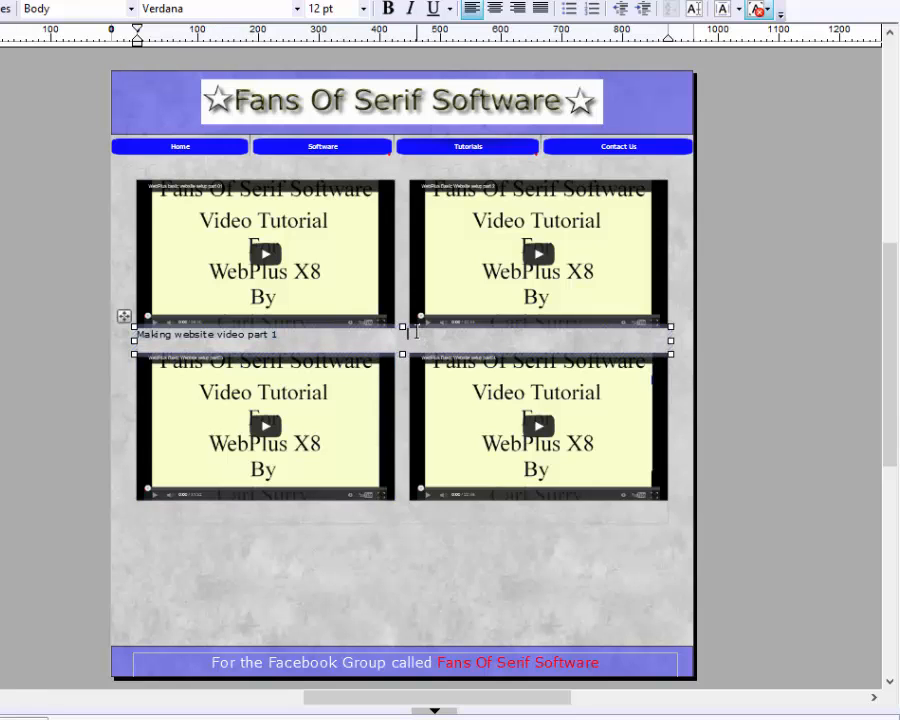
pyautogui.rightClick(413, 333)
pyautogui.click(476, 389)
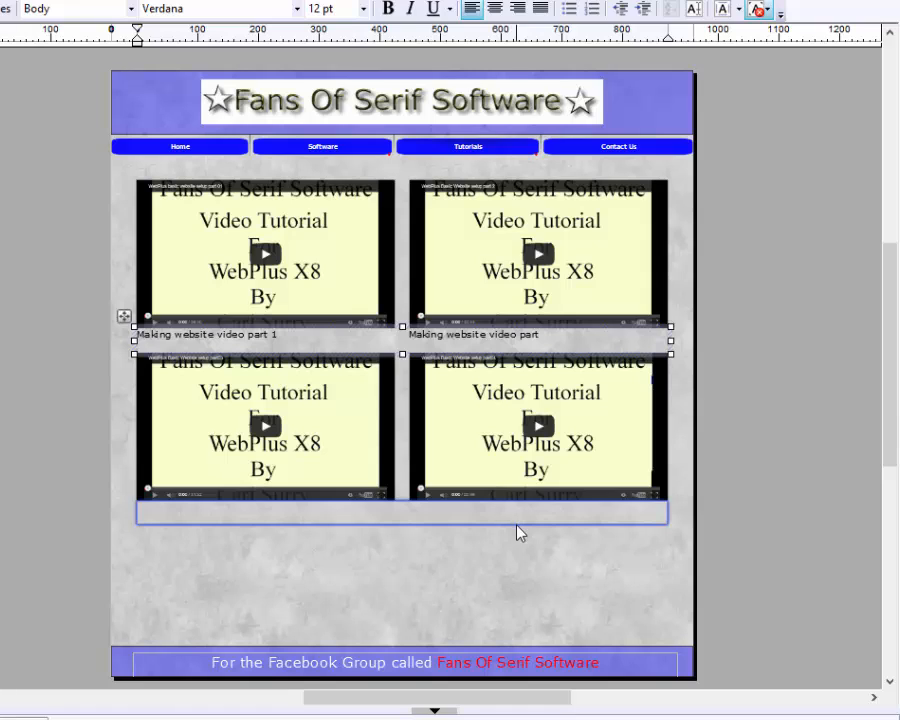
# Paste the caption twice in the lower text frame as "Making website video part 3" and "Making website video part 4" under the matching videos.
pyautogui.click(142, 510)
pyautogui.rightClick(142, 510)
pyautogui.click(166, 564)
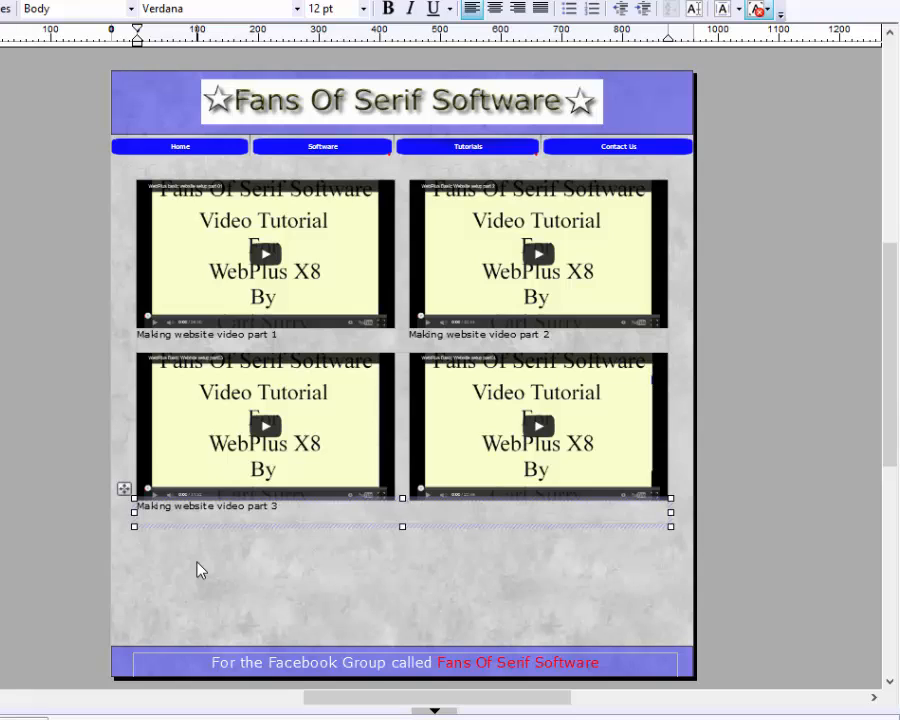
pyautogui.press('Tab')
pyautogui.hotkey('ctrl', 'v')
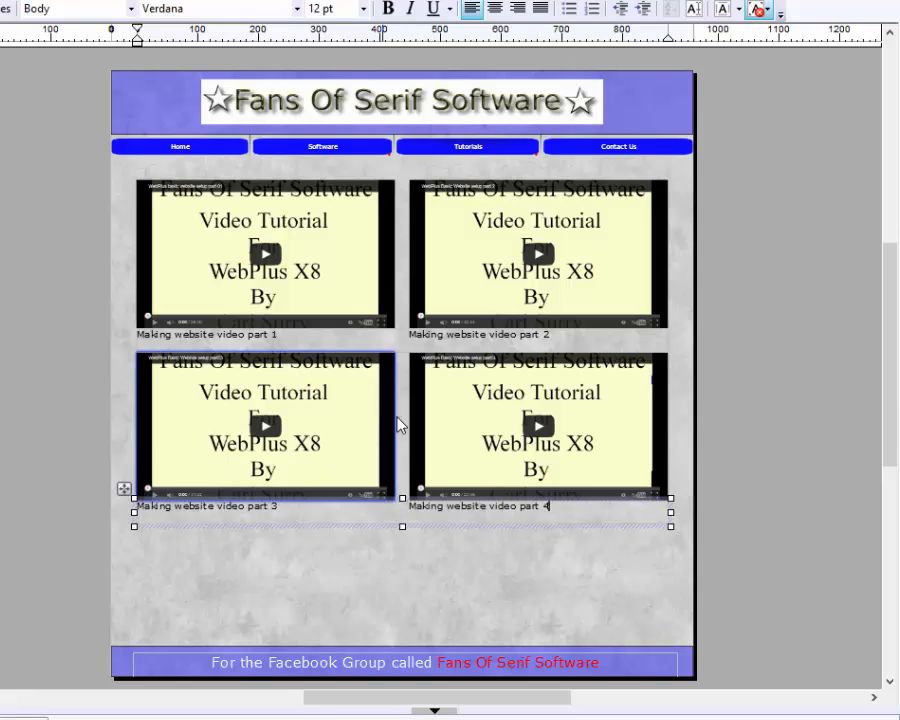
pyautogui.click(755, 343)
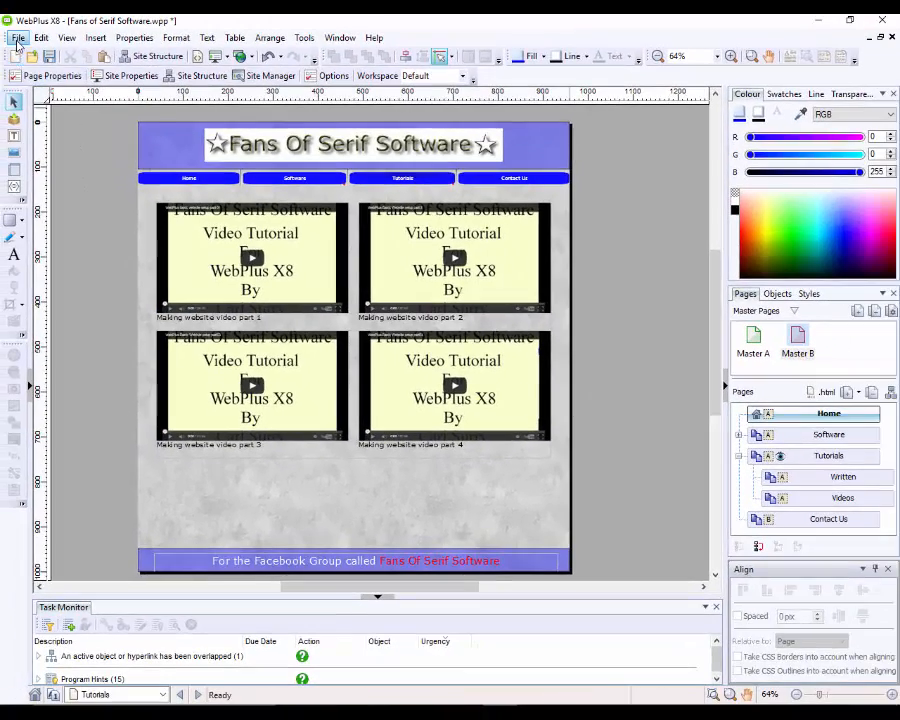
# Save the site as Fans of Serif Software.wpp in the FOSS-website-data folder, replacing the existing file.
pyautogui.click(17, 39)
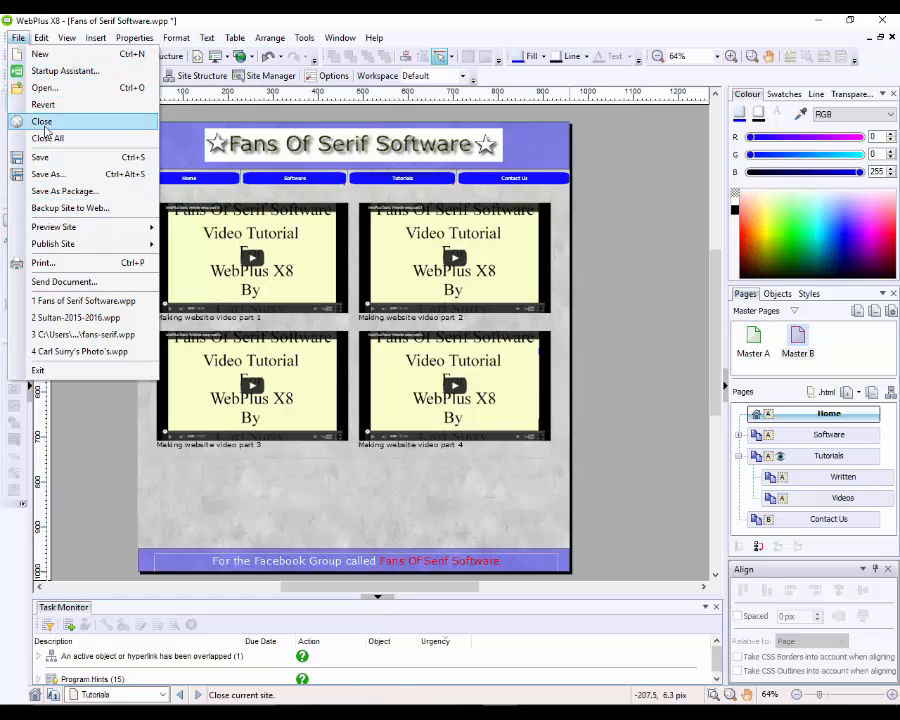
pyautogui.click(60, 176)
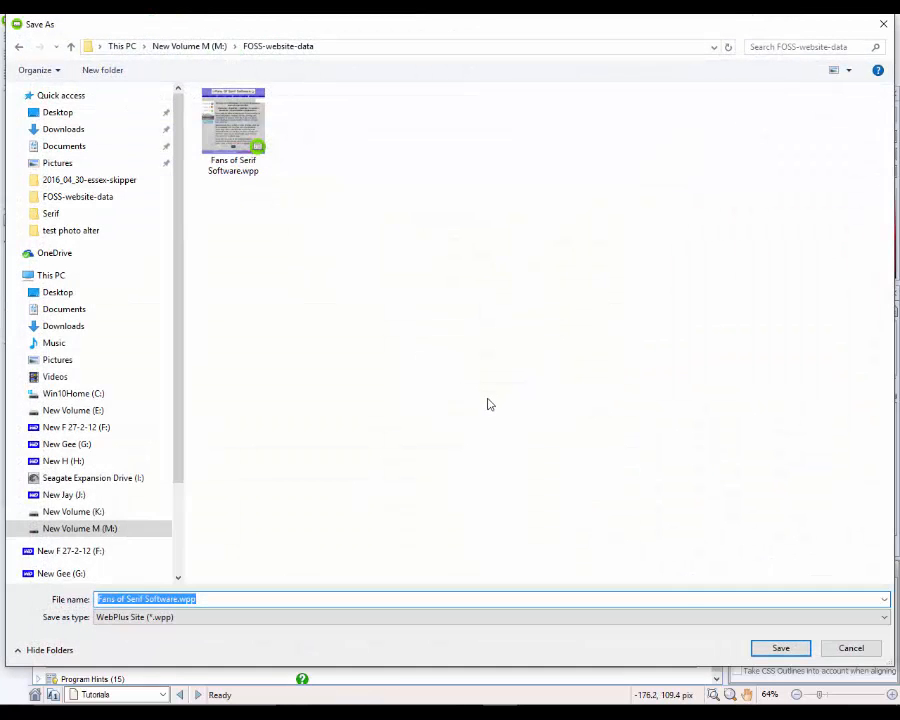
pyautogui.click(777, 647)
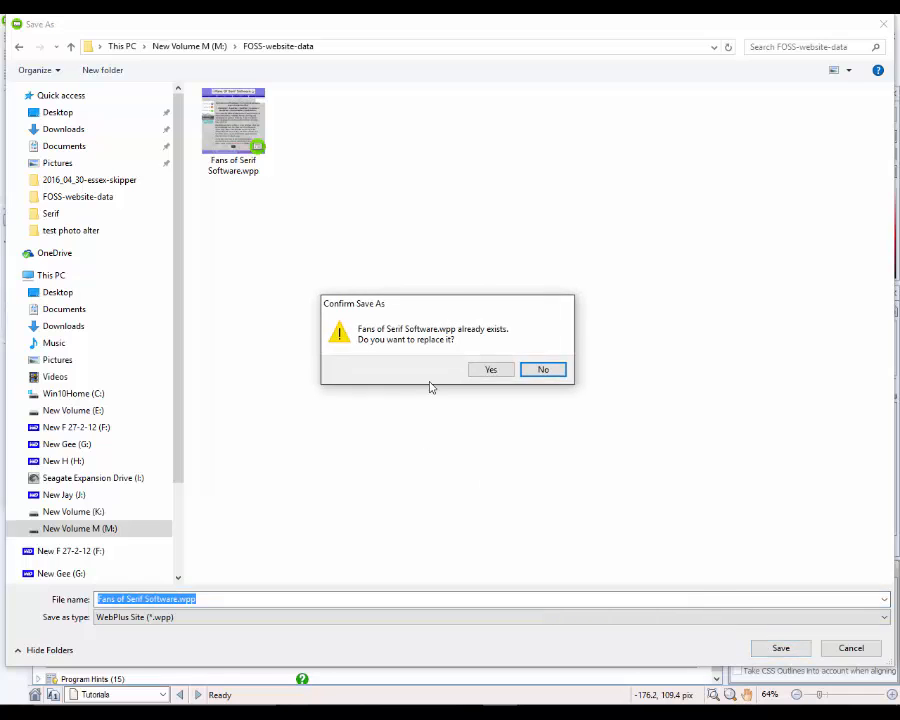
pyautogui.click(498, 374)
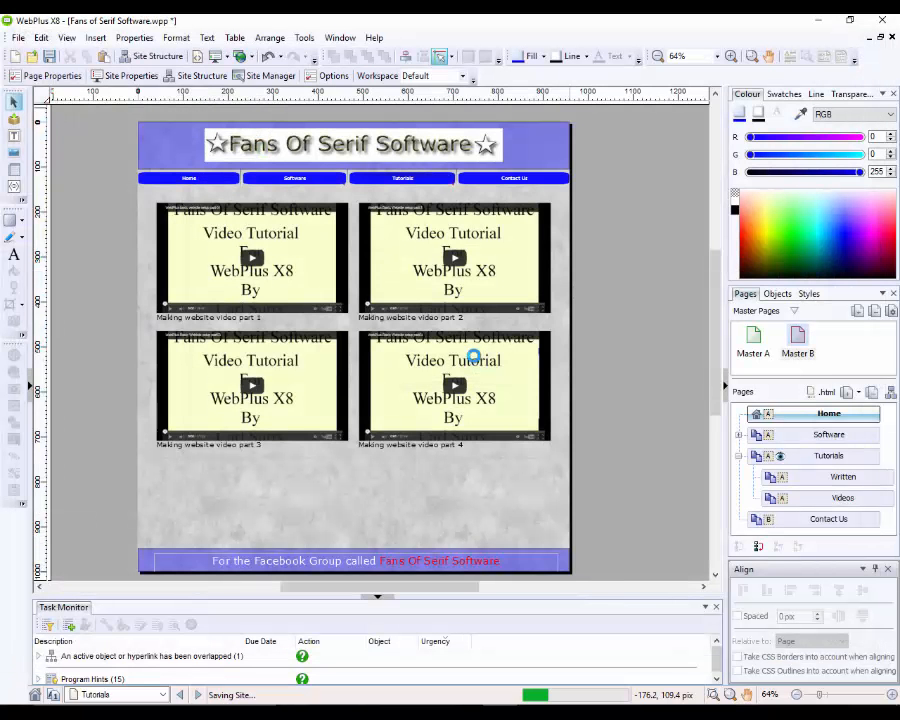
# Preview the Tutorials page in Microsoft Edge, test playing and pausing the part 1 video, check the page down to its footer and close the preview.
pyautogui.click(16, 40)
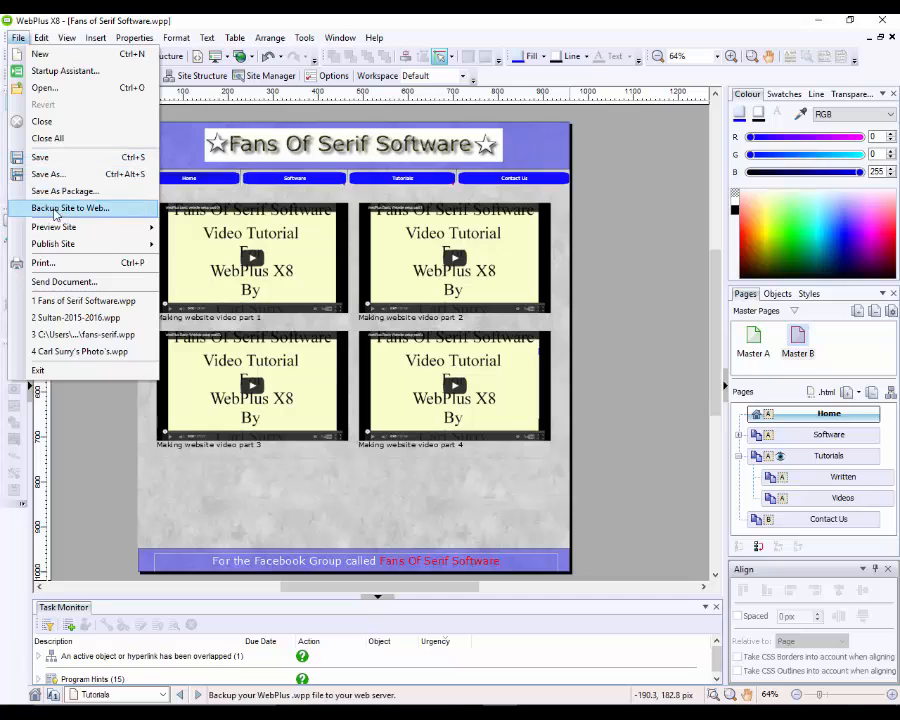
pyautogui.moveTo(78, 231)
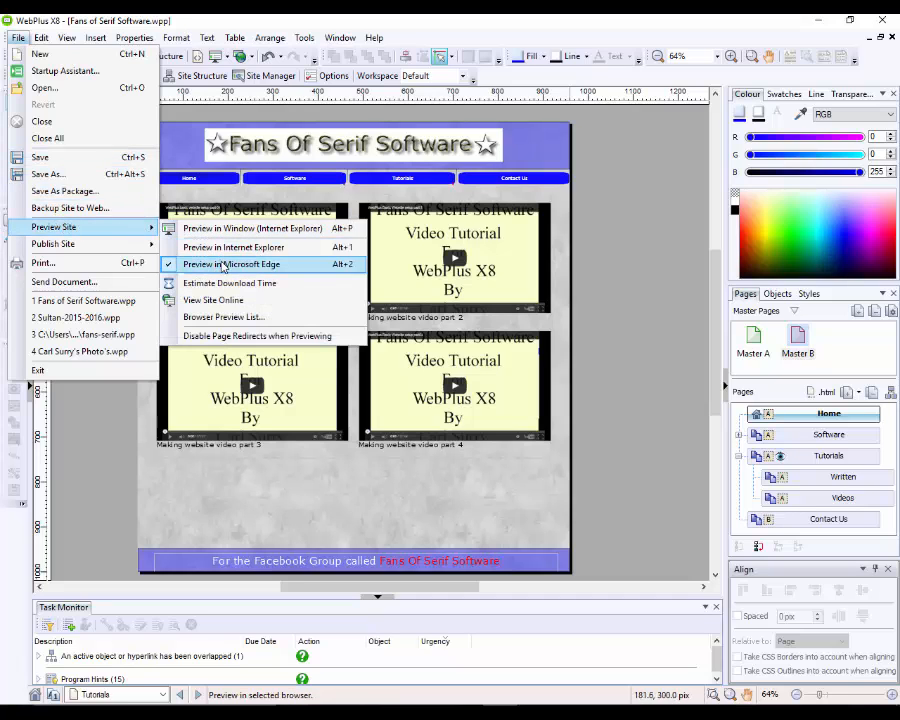
pyautogui.click(160, 188)
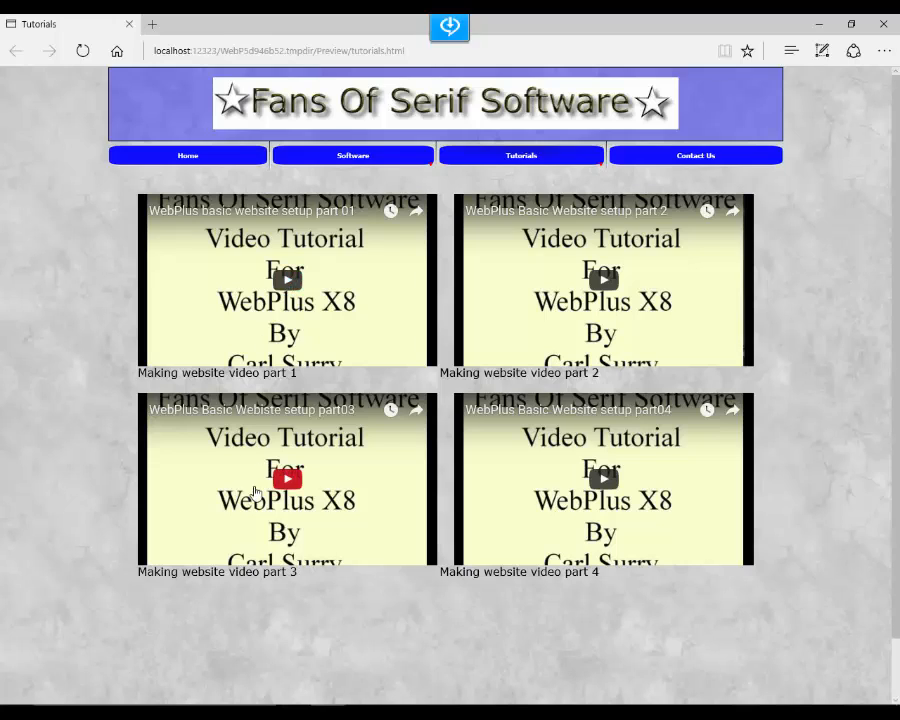
pyautogui.click(286, 282)
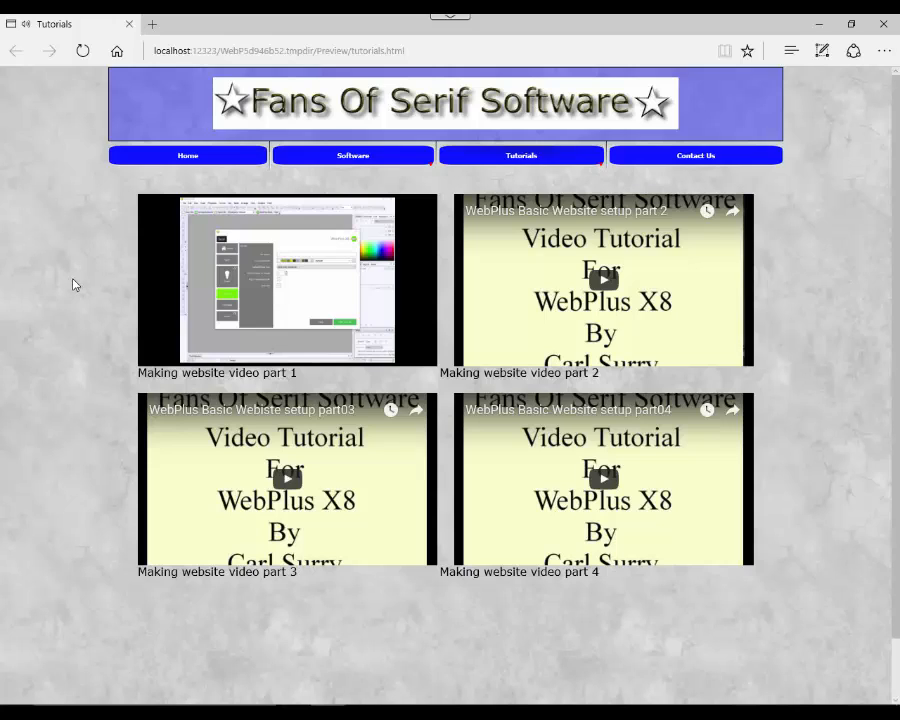
pyautogui.moveTo(191, 285)
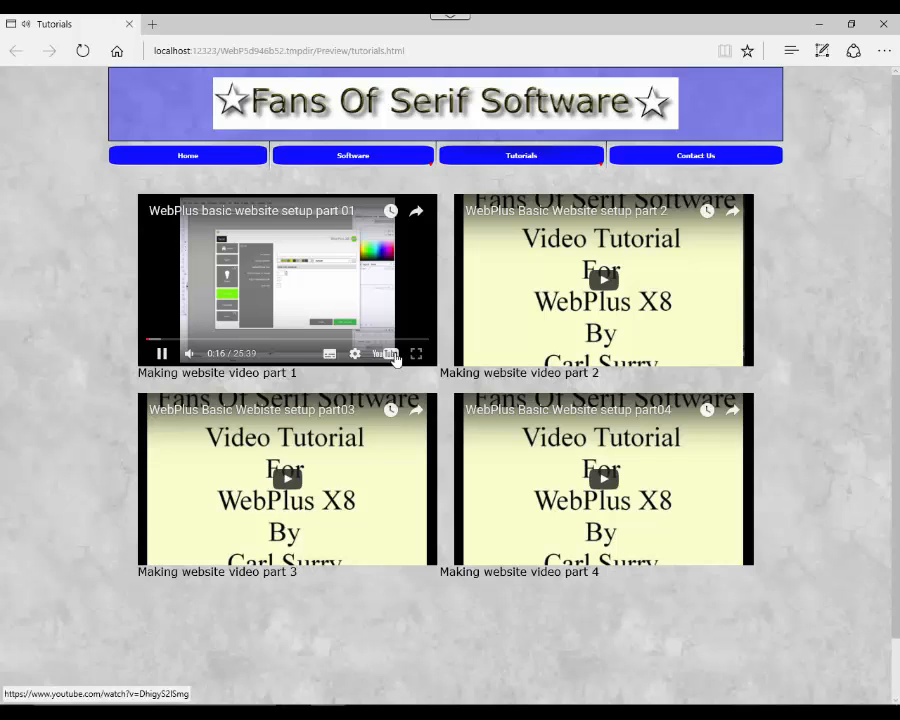
pyautogui.click(166, 356)
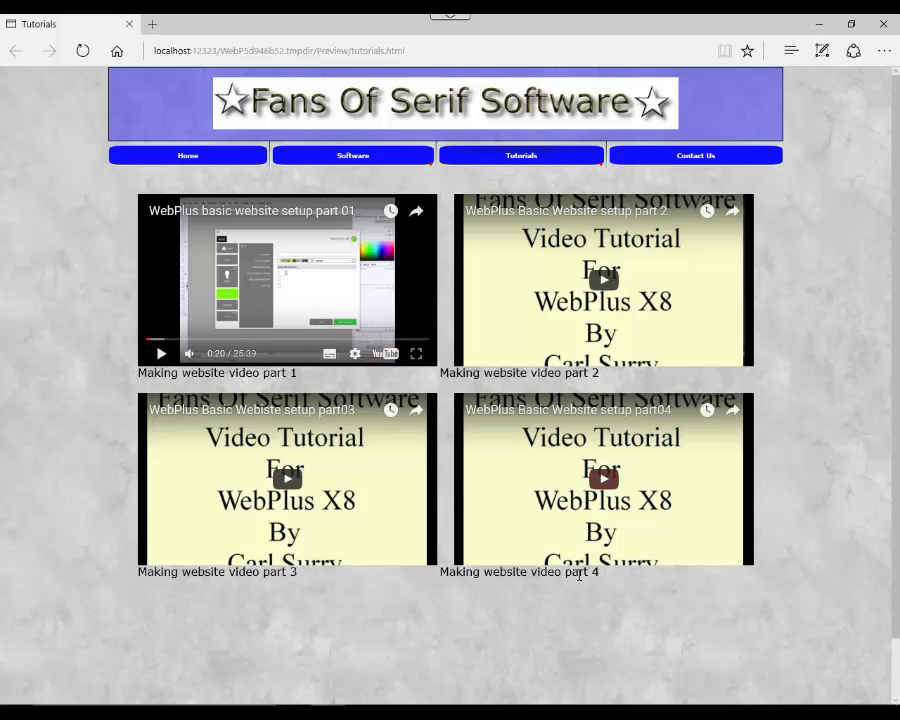
pyautogui.scroll(-1, 884, 286)
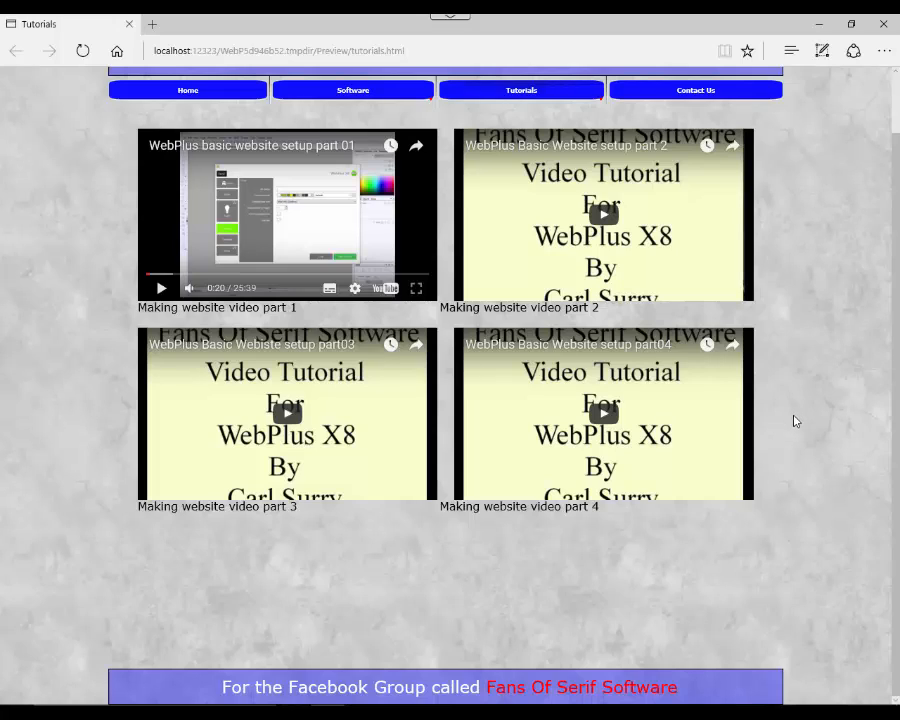
pyautogui.click(128, 24)
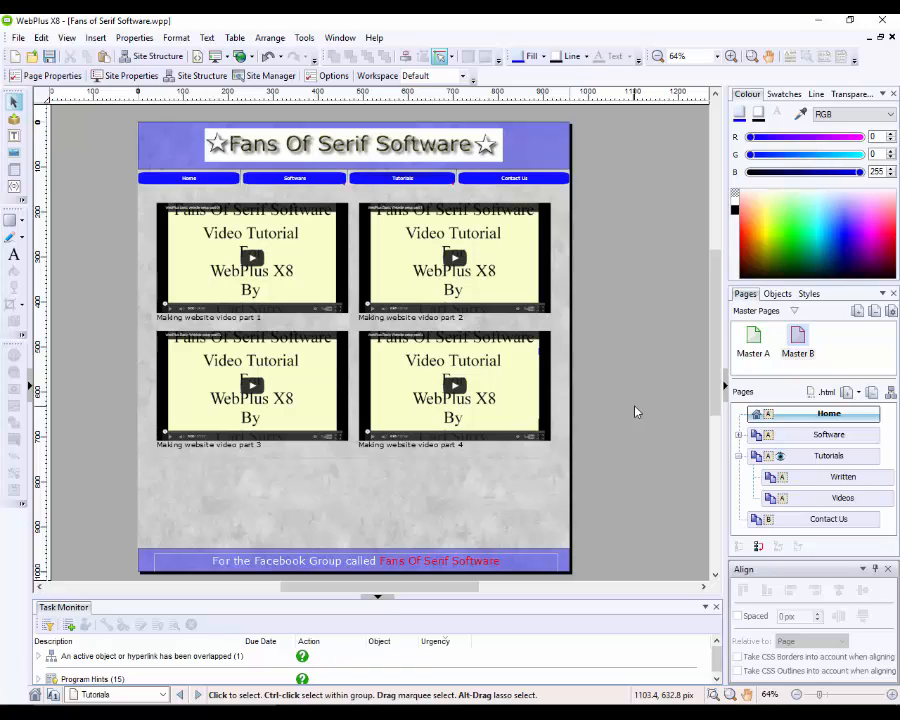
# Publish all pages of the site to the web server ftp.foss.one with an incremental update and close the finished upload.
pyautogui.click(17, 37)
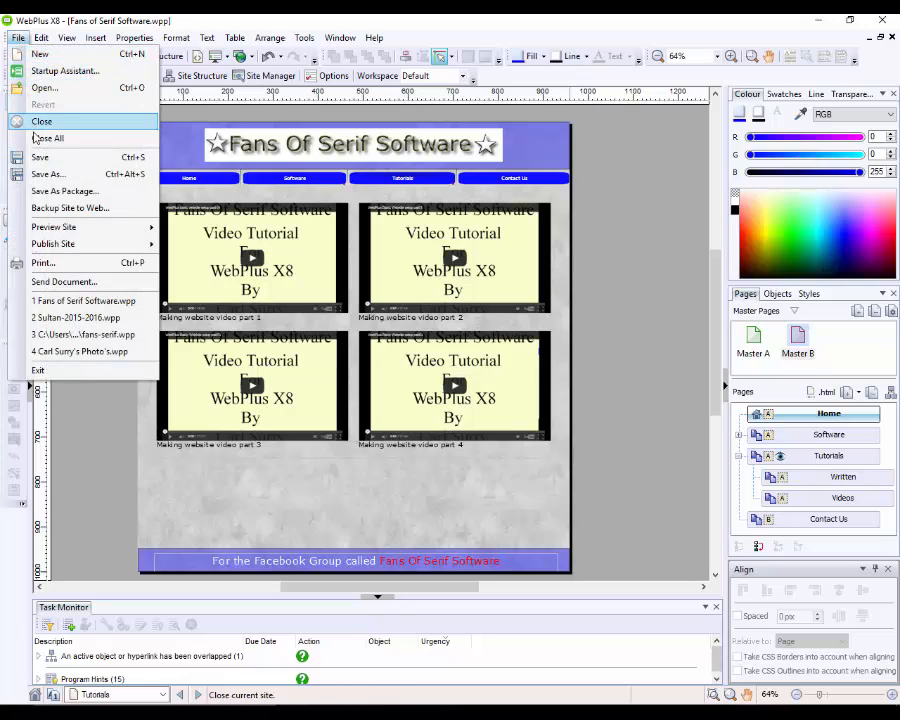
pyautogui.moveTo(66, 249)
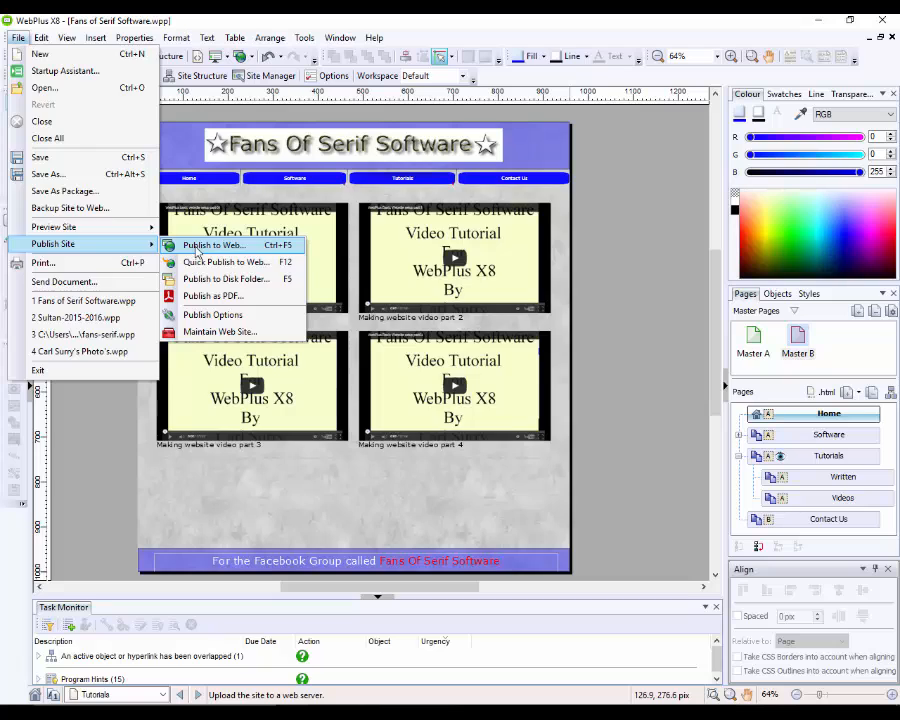
pyautogui.click(198, 246)
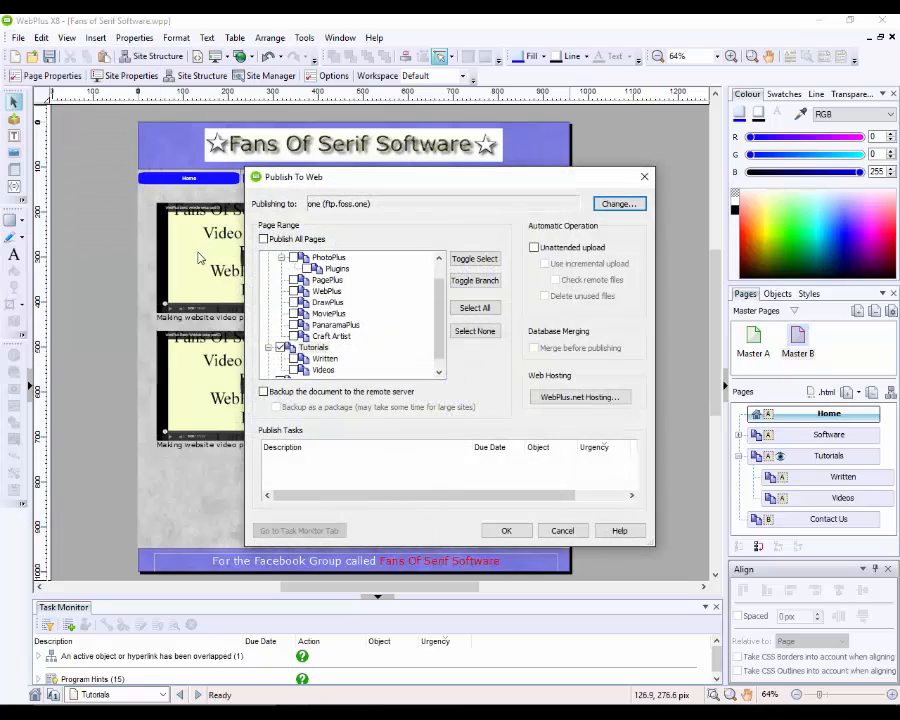
pyautogui.click(264, 239)
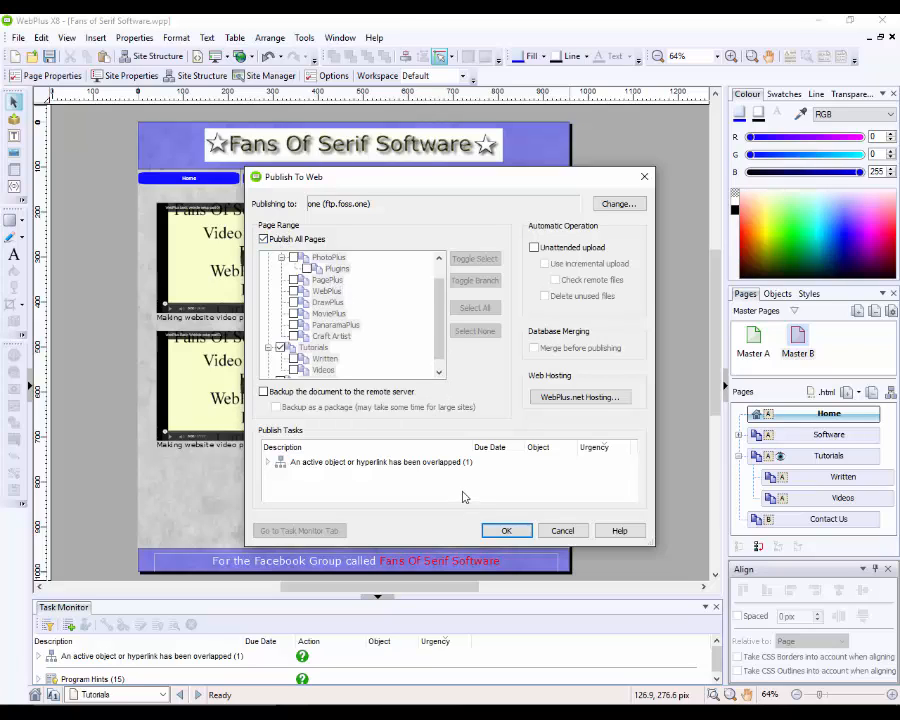
pyautogui.click(507, 538)
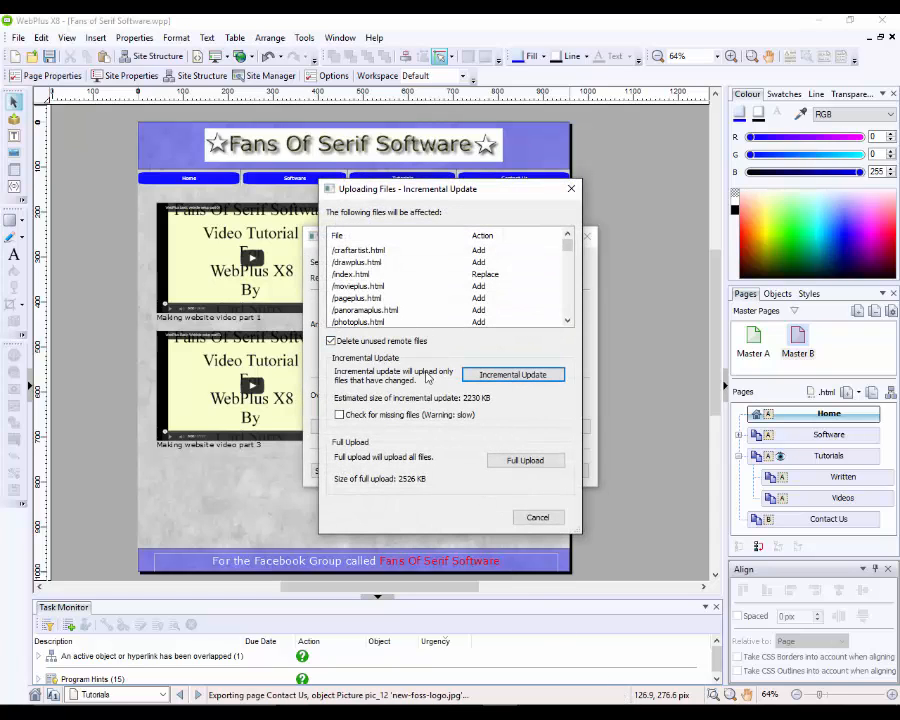
pyautogui.click(530, 374)
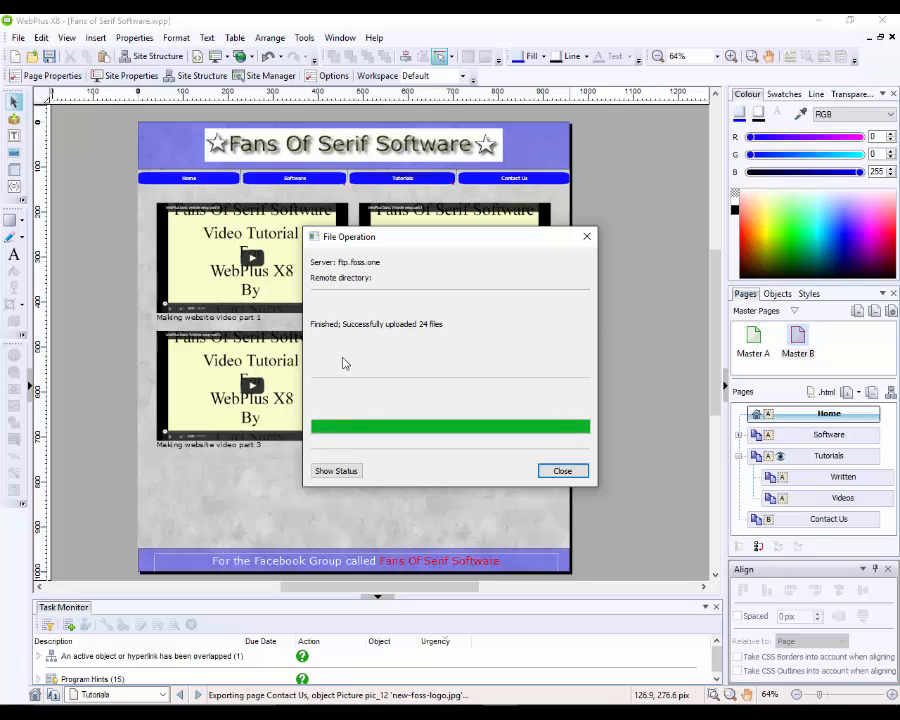
pyautogui.click(563, 471)
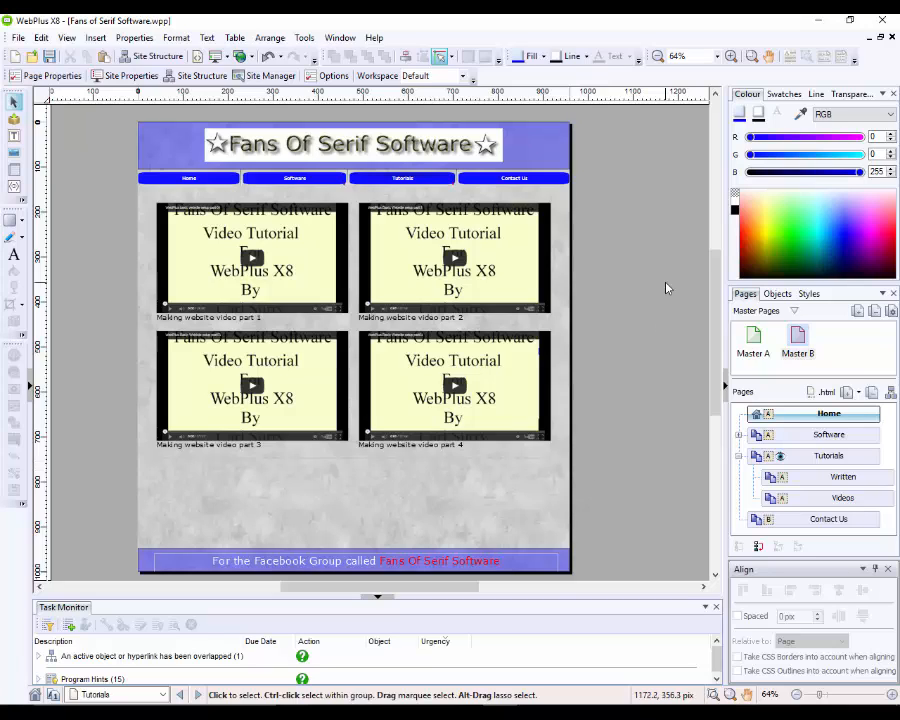